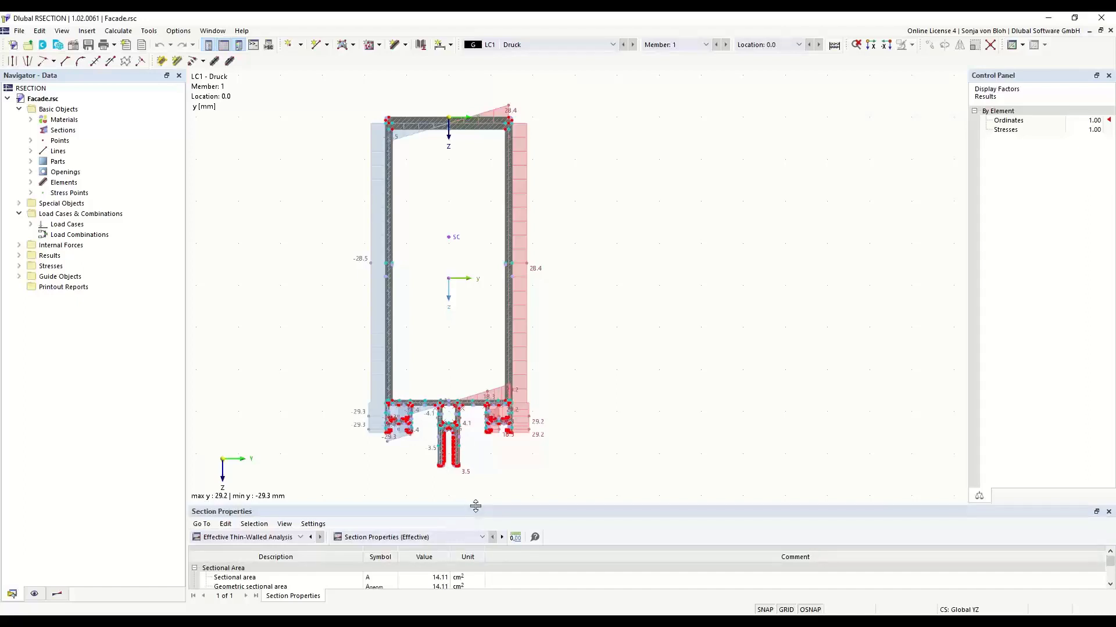
Step: Enlarge the Section Properties table and look through the display settings and results of the navigator before returning to its data
{"action": "left_click_drag", "start_coordinate": [476, 506], "coordinate": [491, 442]}
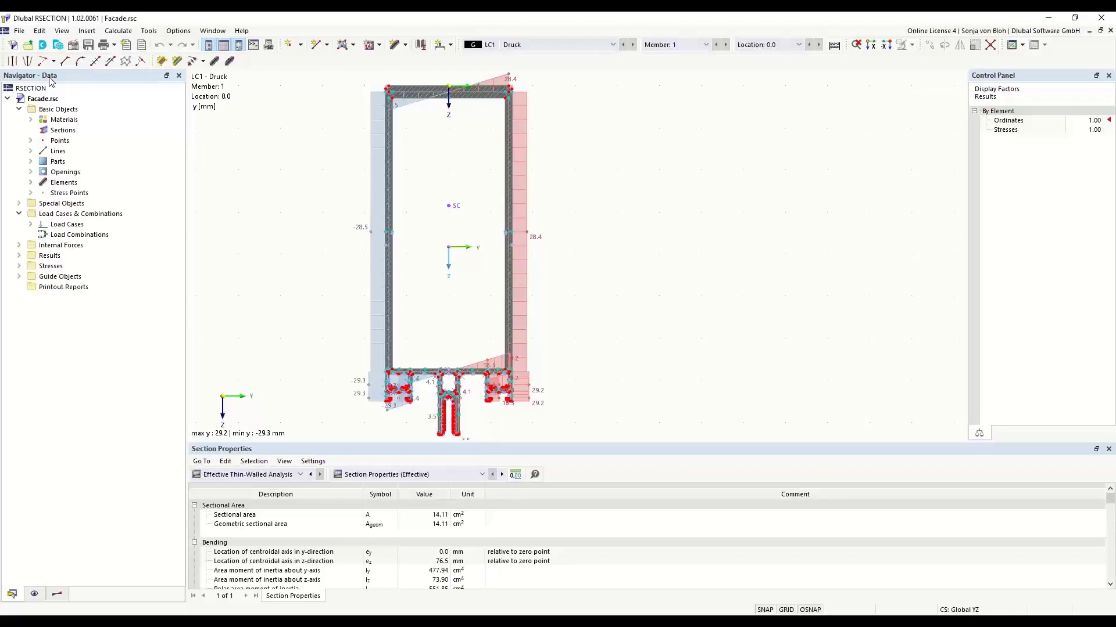
{"action": "left_click", "coordinate": [34, 594]}
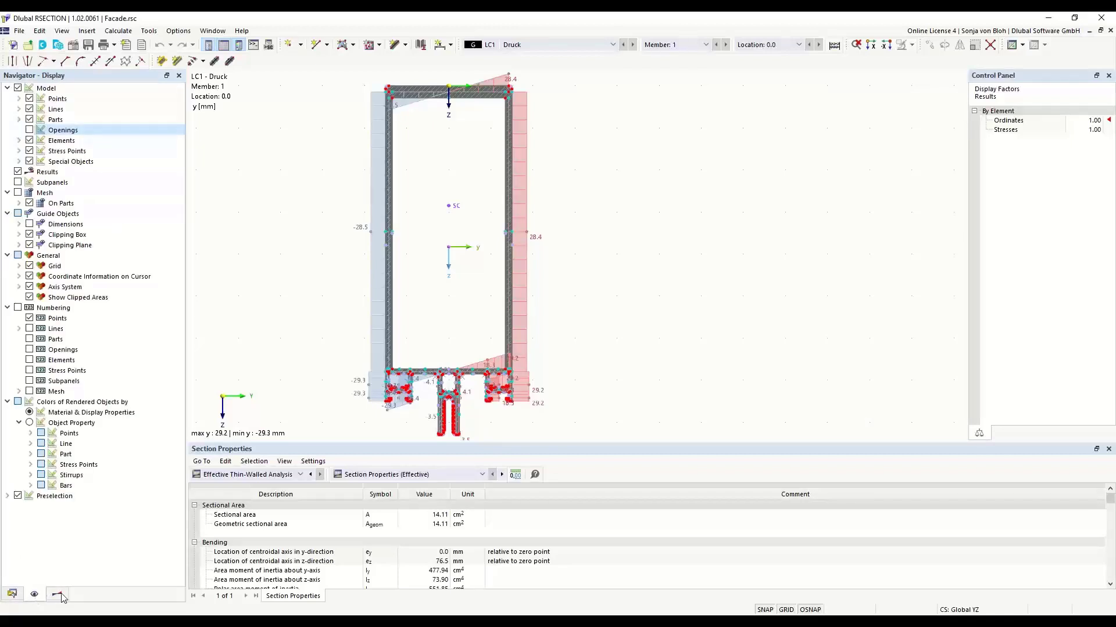
{"action": "left_click", "coordinate": [58, 594]}
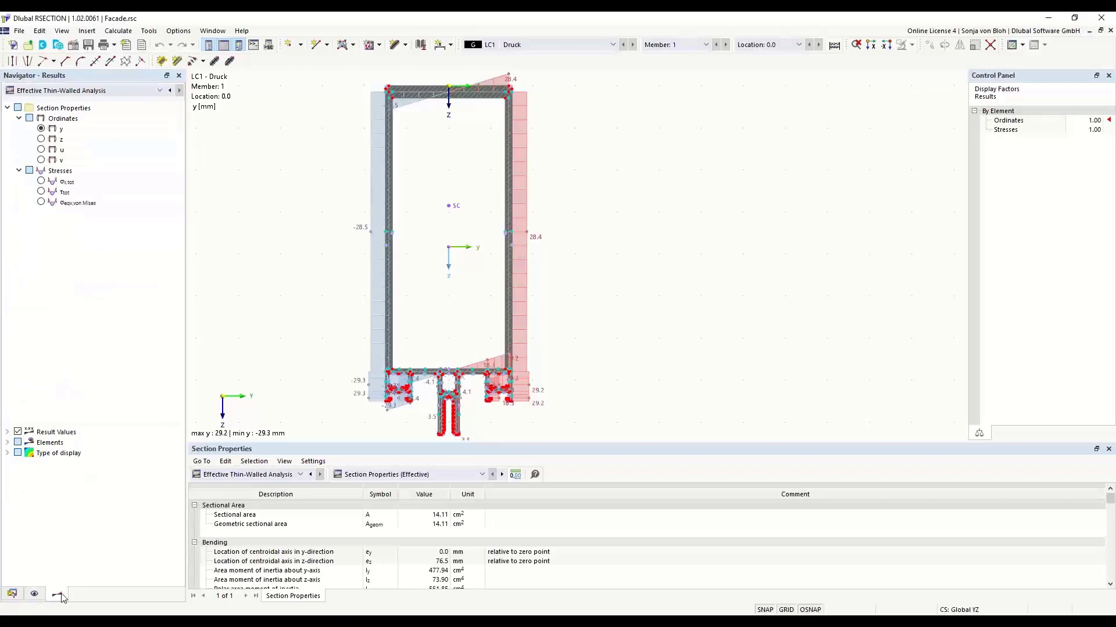
{"action": "left_click", "coordinate": [13, 594]}
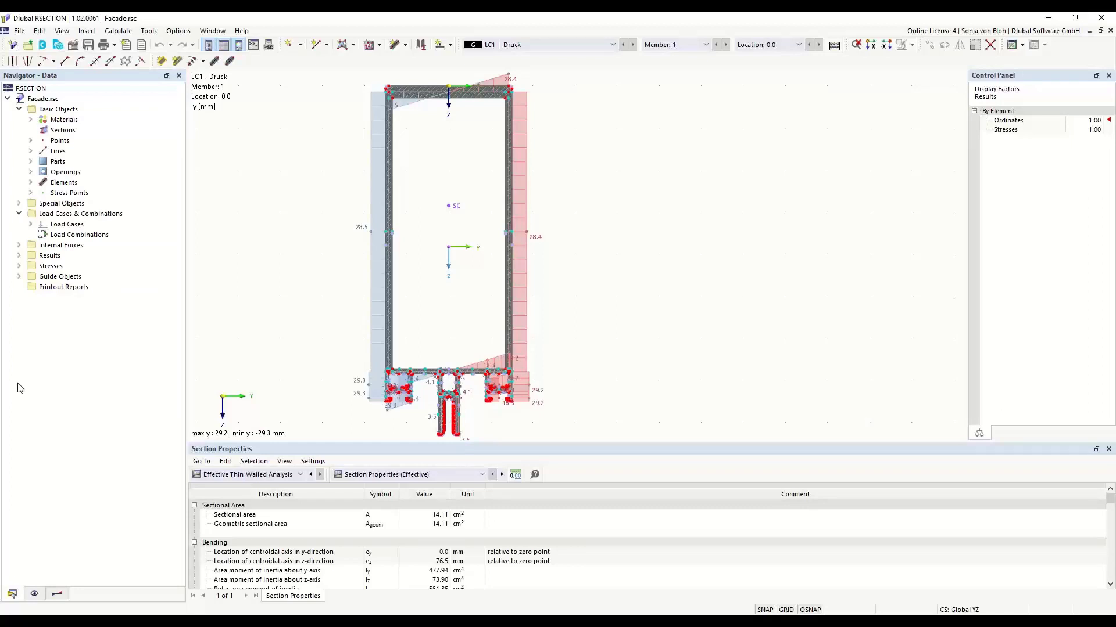
Step: List the section's points and view the definition of point 3 without changing it
{"action": "left_click", "coordinate": [30, 141]}
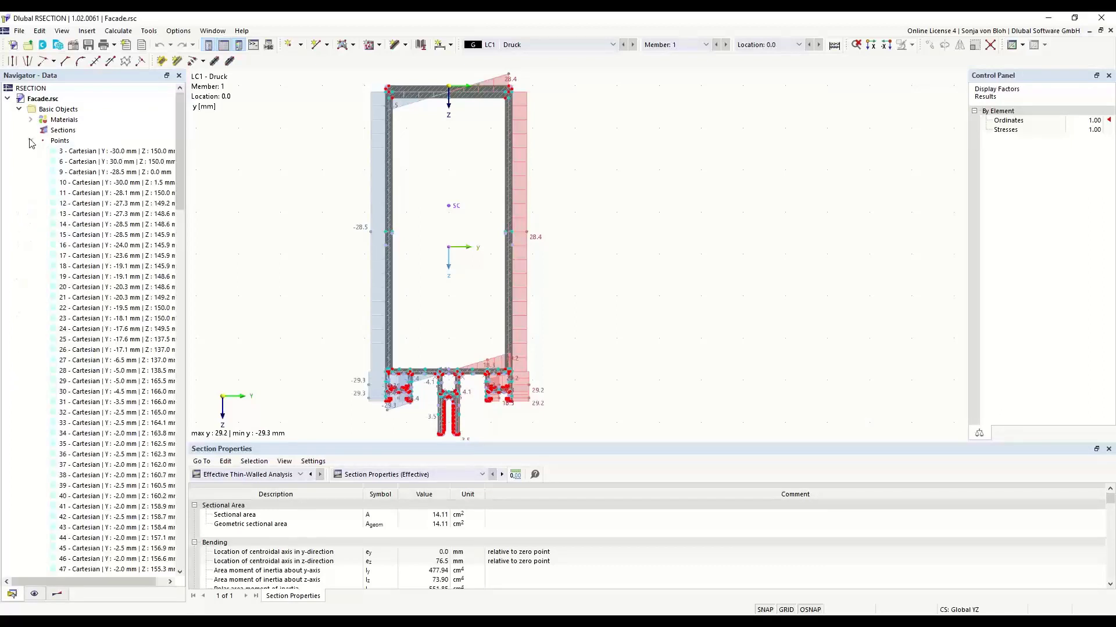
{"action": "double_click", "coordinate": [92, 153]}
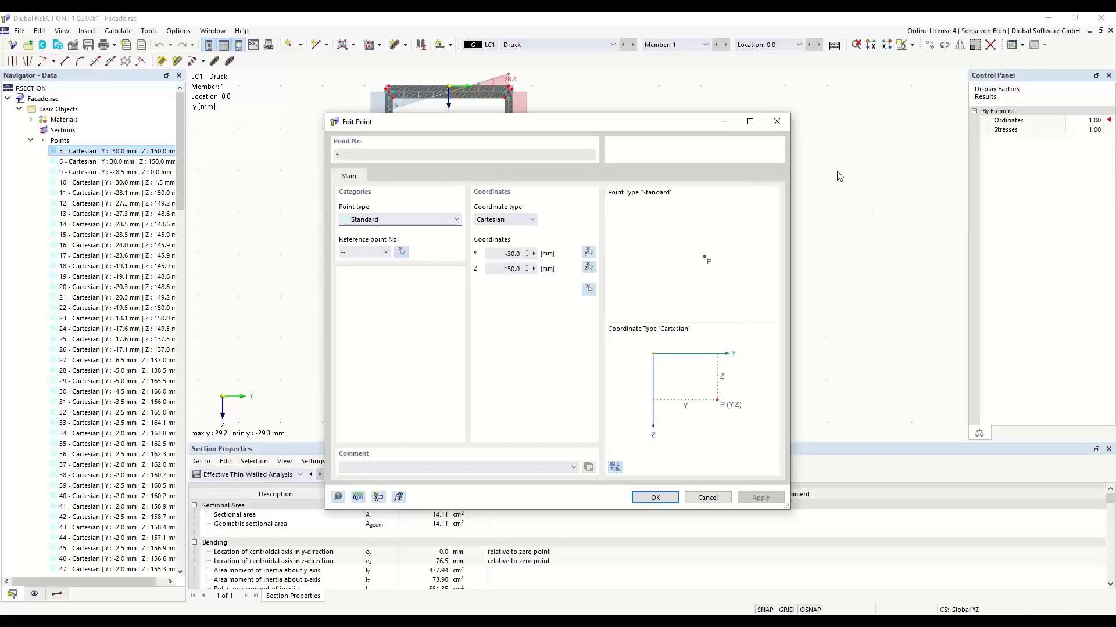
{"action": "left_click", "coordinate": [776, 121]}
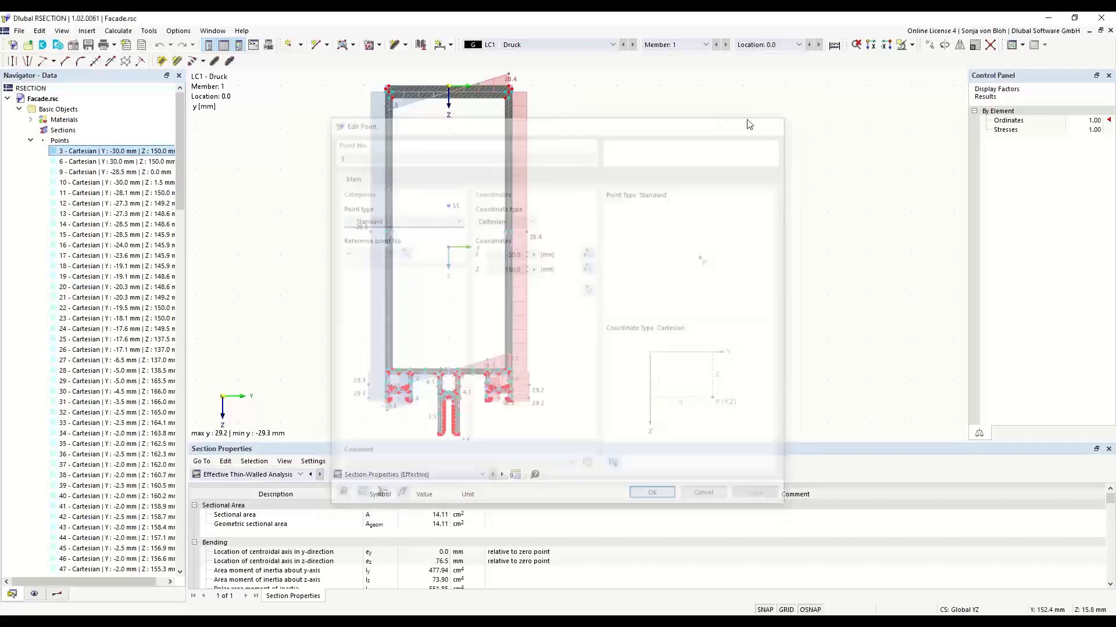
Step: Check which types of new point can be created, without creating one
{"action": "right_click", "coordinate": [62, 143]}
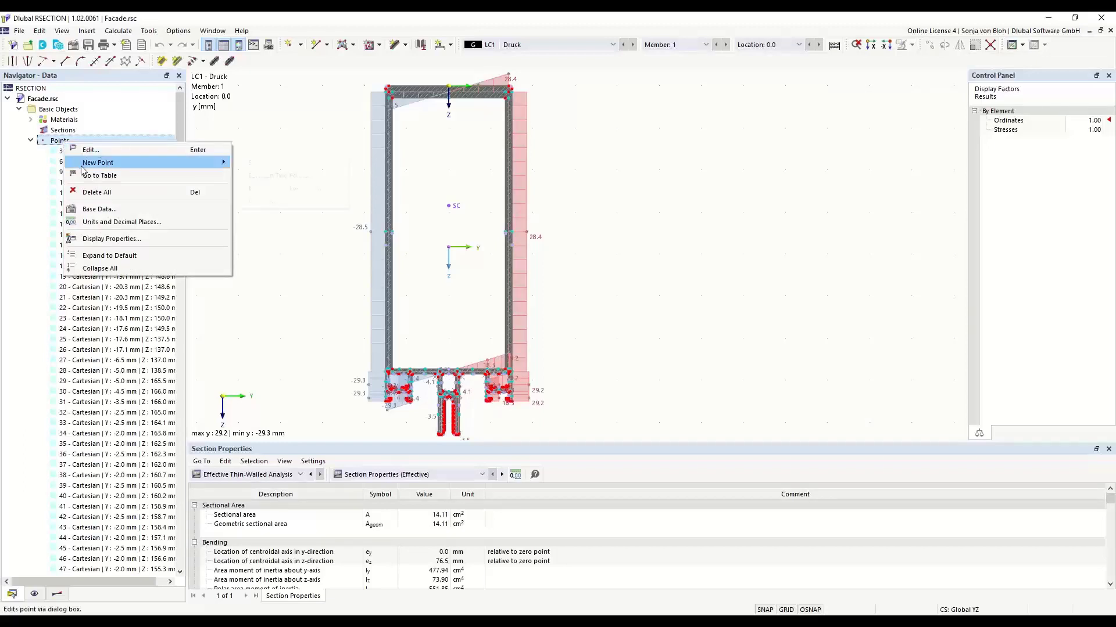
{"action": "mouse_move", "coordinate": [82, 166]}
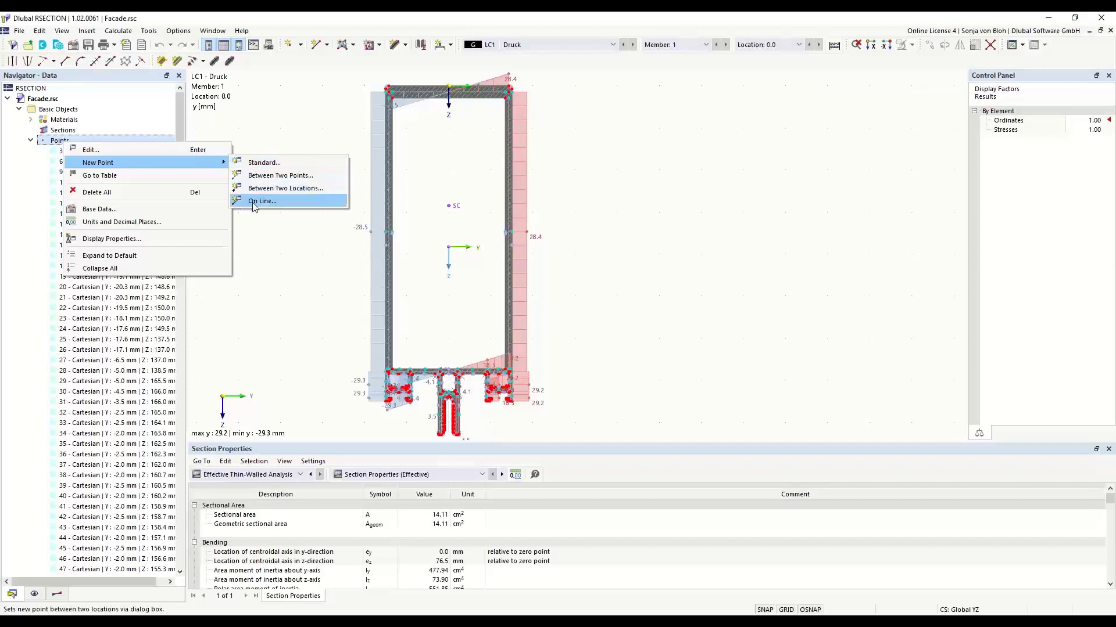
{"action": "left_click", "coordinate": [298, 297]}
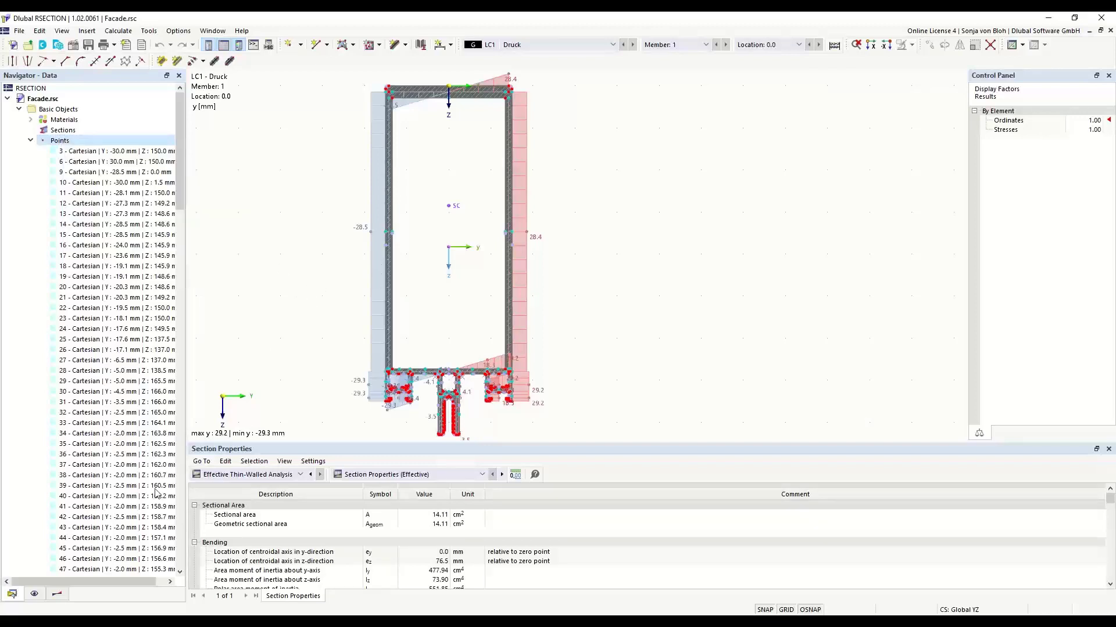
Step: Hide the model's points in the graphic and show them again
{"action": "left_click", "coordinate": [34, 594]}
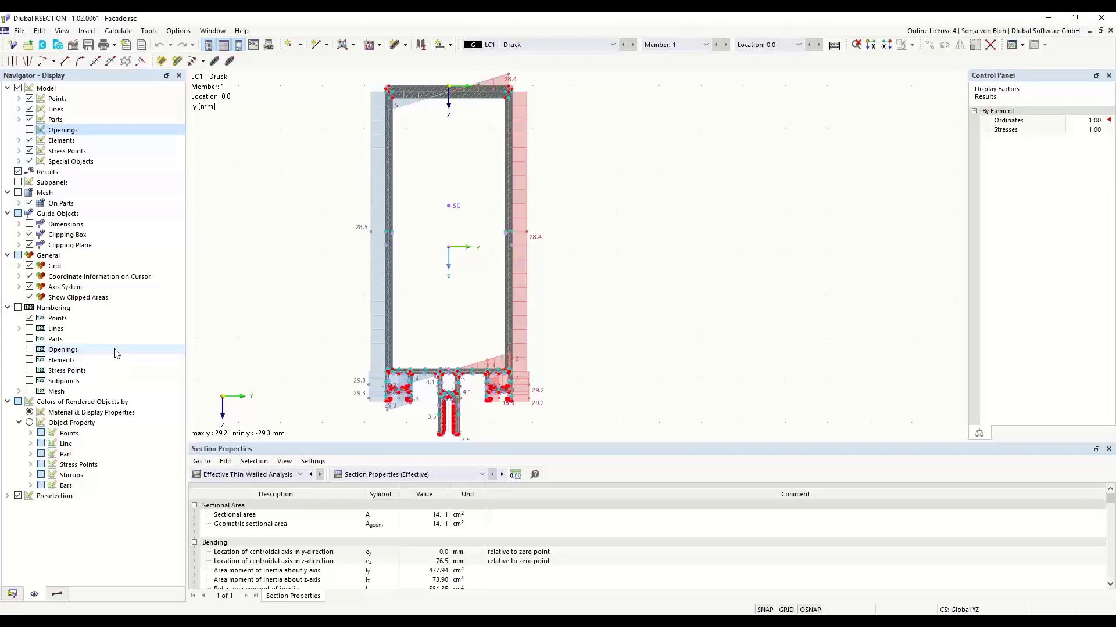
{"action": "left_click", "coordinate": [31, 100]}
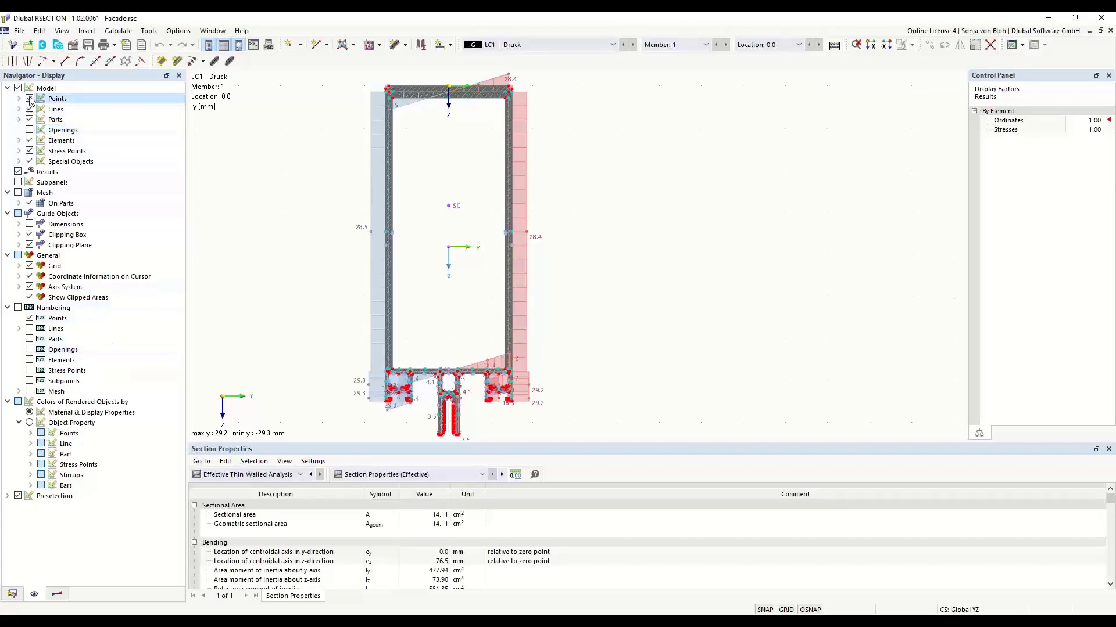
{"action": "left_click", "coordinate": [30, 99]}
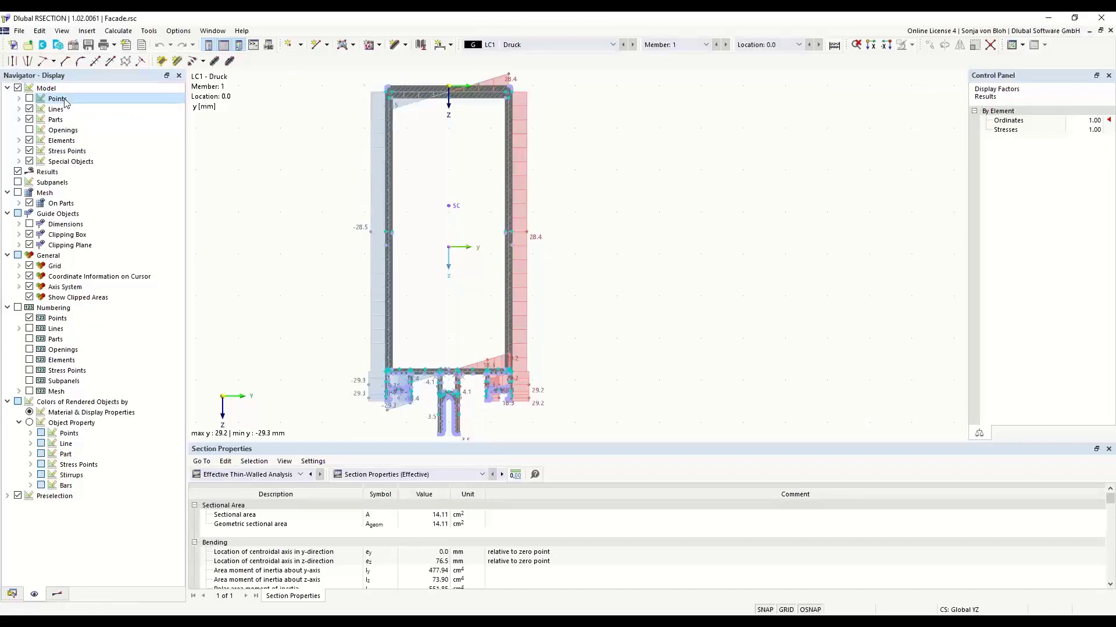
{"action": "left_click", "coordinate": [29, 99]}
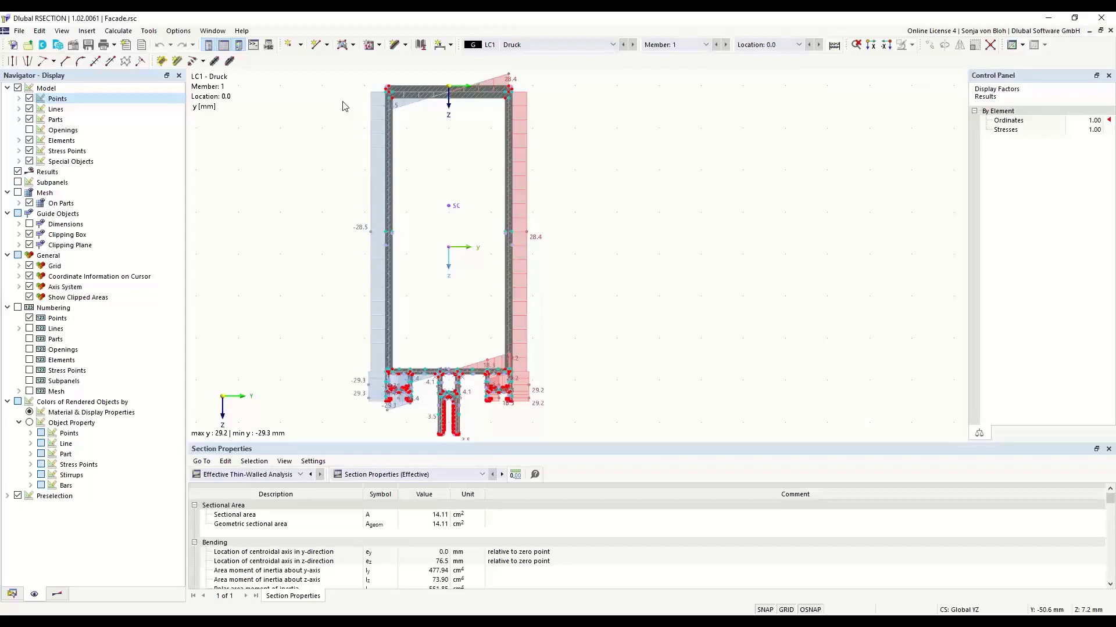
Step: Try the total normal stress result of the effective thin-walled analysis and return to the y ordinates
{"action": "left_click", "coordinate": [58, 595]}
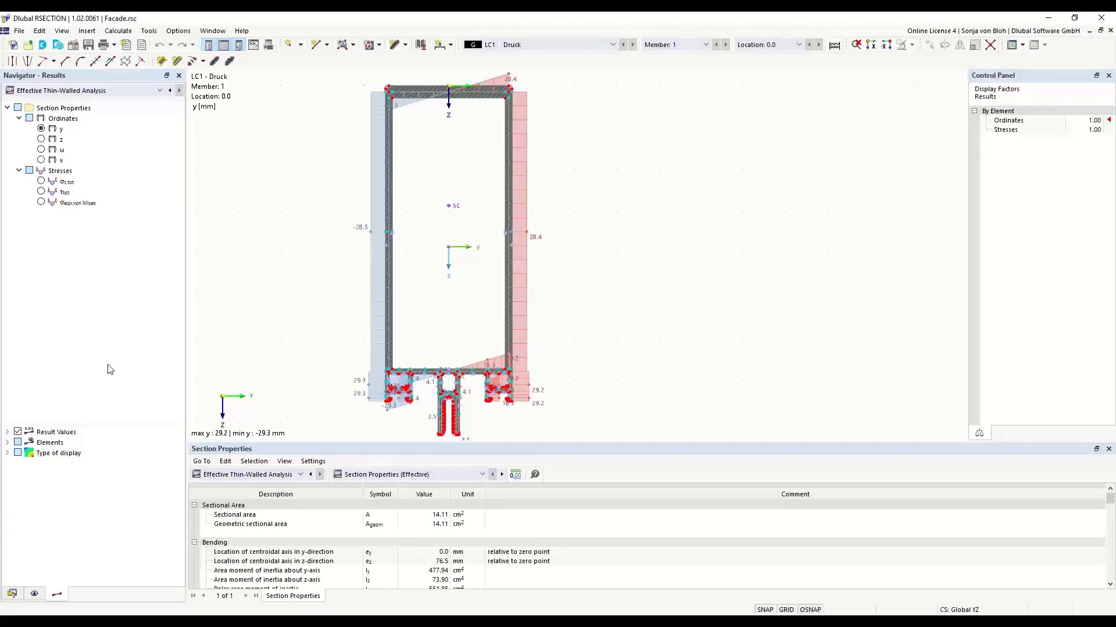
{"action": "left_click", "coordinate": [42, 181]}
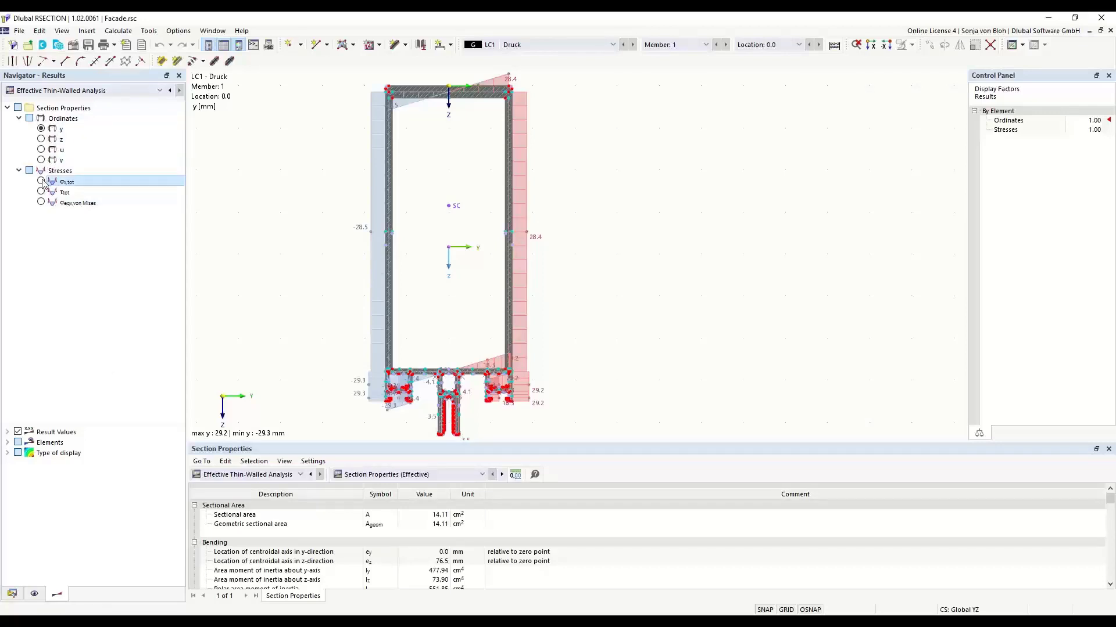
{"action": "left_click", "coordinate": [42, 130]}
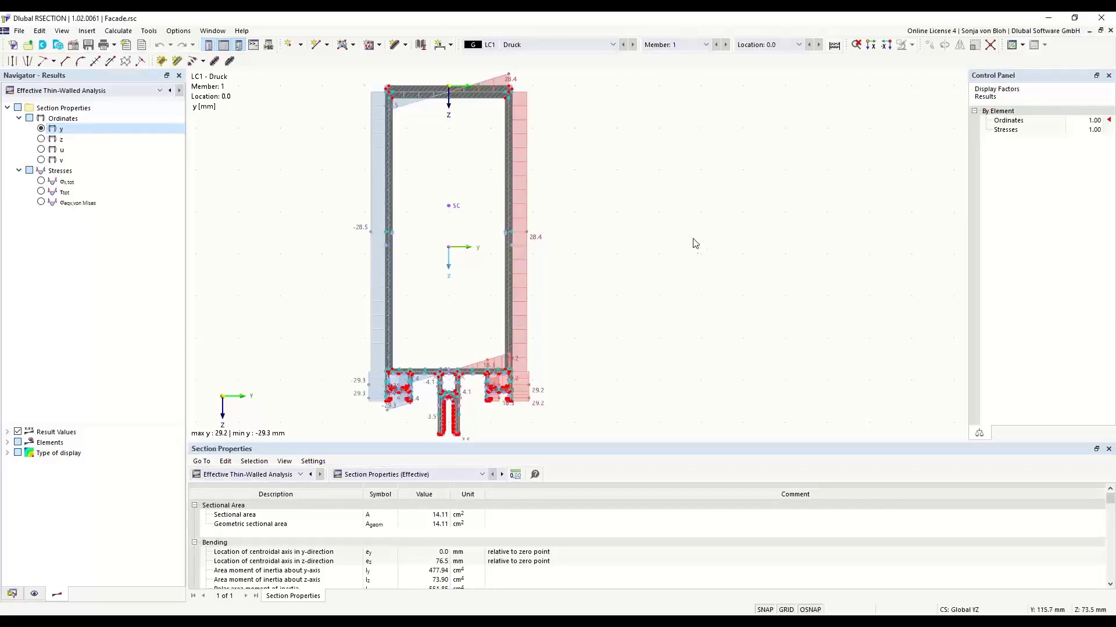
Step: Examine the whole facade section with its y ordinates and the commands offered for the empty work area
{"action": "middle_click_drag", "start_coordinate": [626, 221], "coordinate": [665, 225]}
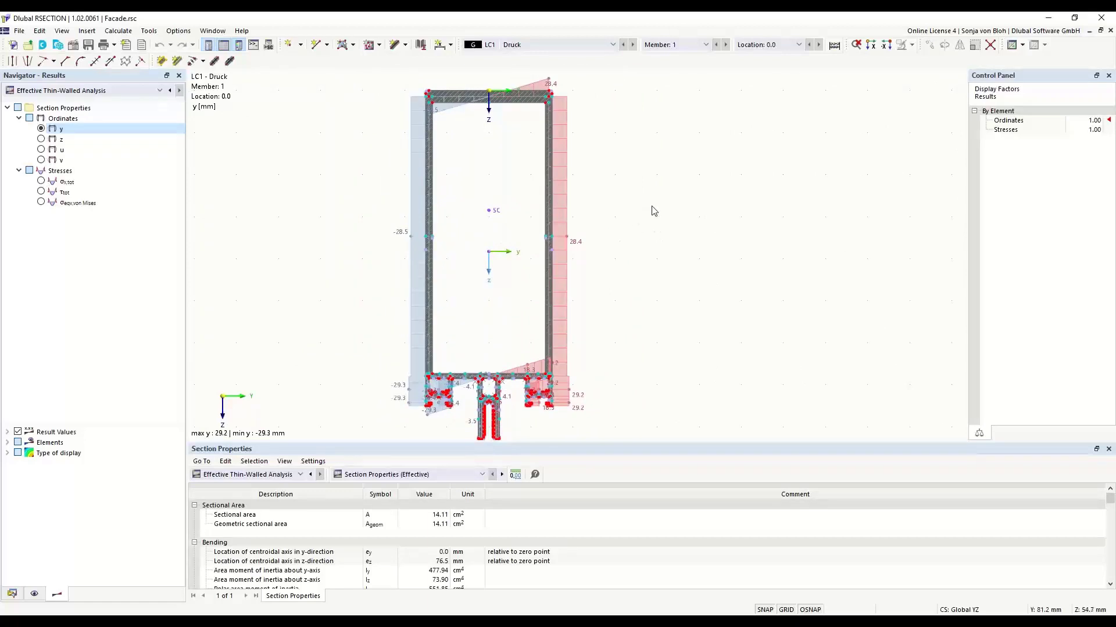
{"action": "scroll", "coordinate": [592, 158], "scroll_direction": "up", "scroll_amount": 3}
{"action": "middle_click_drag", "start_coordinate": [649, 179], "coordinate": [645, 209]}
{"action": "scroll", "coordinate": [676, 211], "scroll_direction": "up", "scroll_amount": 1}
{"action": "scroll", "coordinate": [679, 216], "scroll_direction": "up", "scroll_amount": 1}
{"action": "scroll", "coordinate": [677, 214], "scroll_direction": "down", "scroll_amount": 4}
{"action": "scroll", "coordinate": [678, 226], "scroll_direction": "up", "scroll_amount": 1}
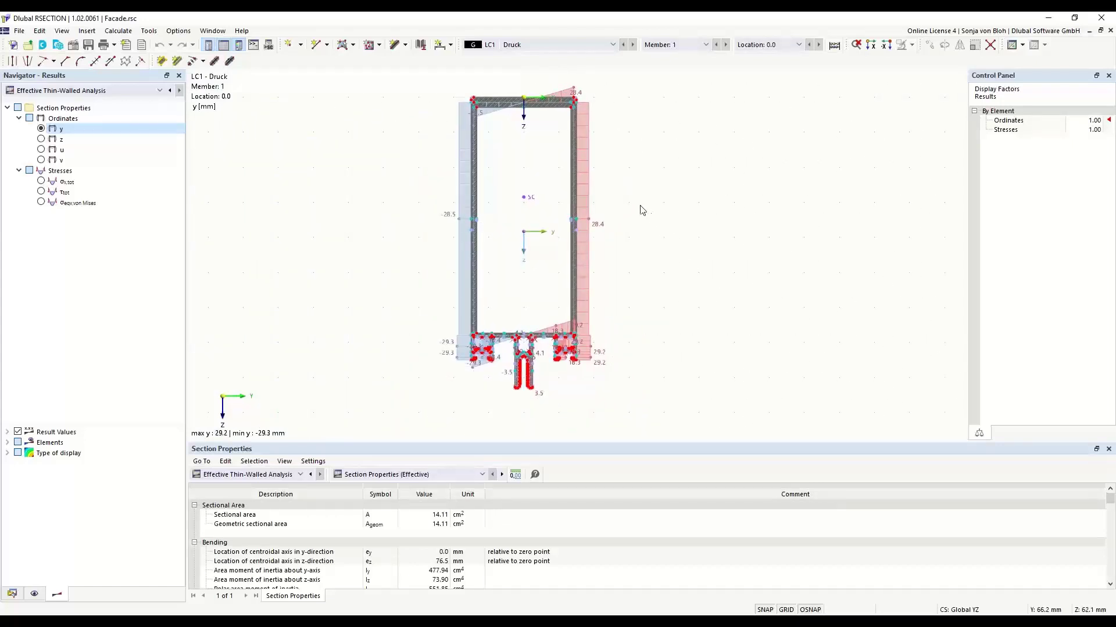
{"action": "right_click", "coordinate": [644, 165]}
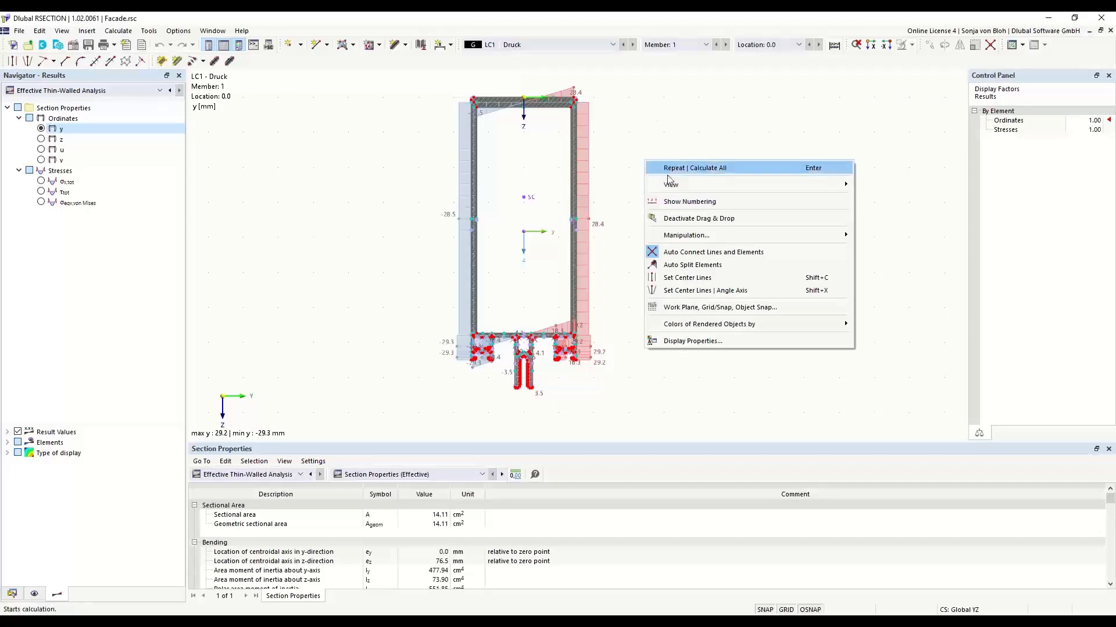
{"action": "left_click", "coordinate": [645, 113]}
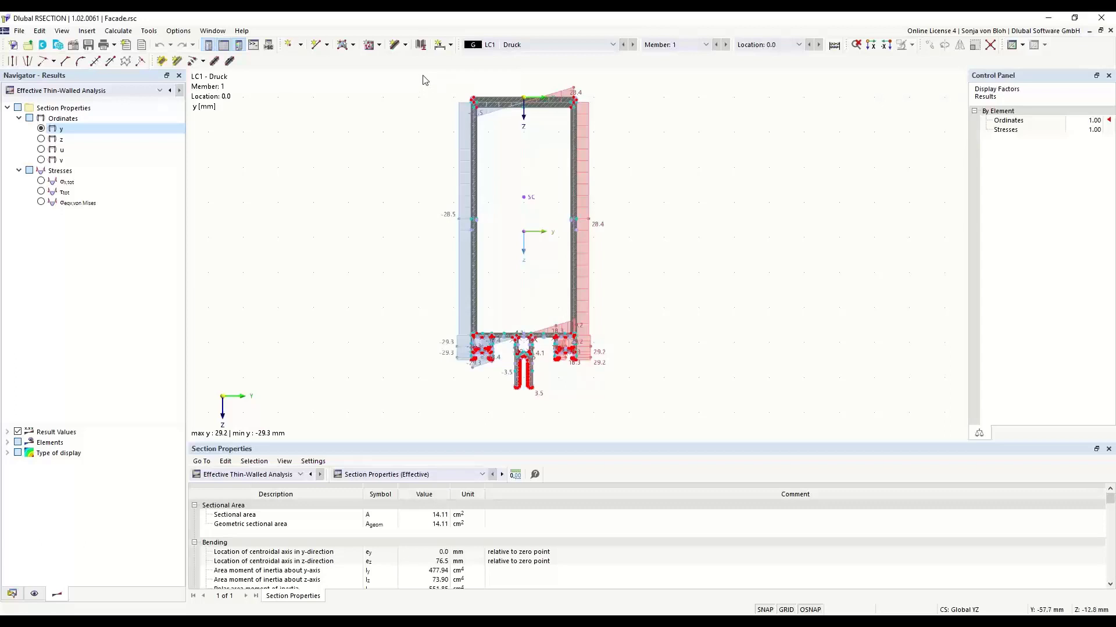
Step: Select only the objects fully enclosed by a window around the section's top wall, inspect them and clear the selection
{"action": "left_click_drag", "start_coordinate": [424, 73], "coordinate": [661, 154]}
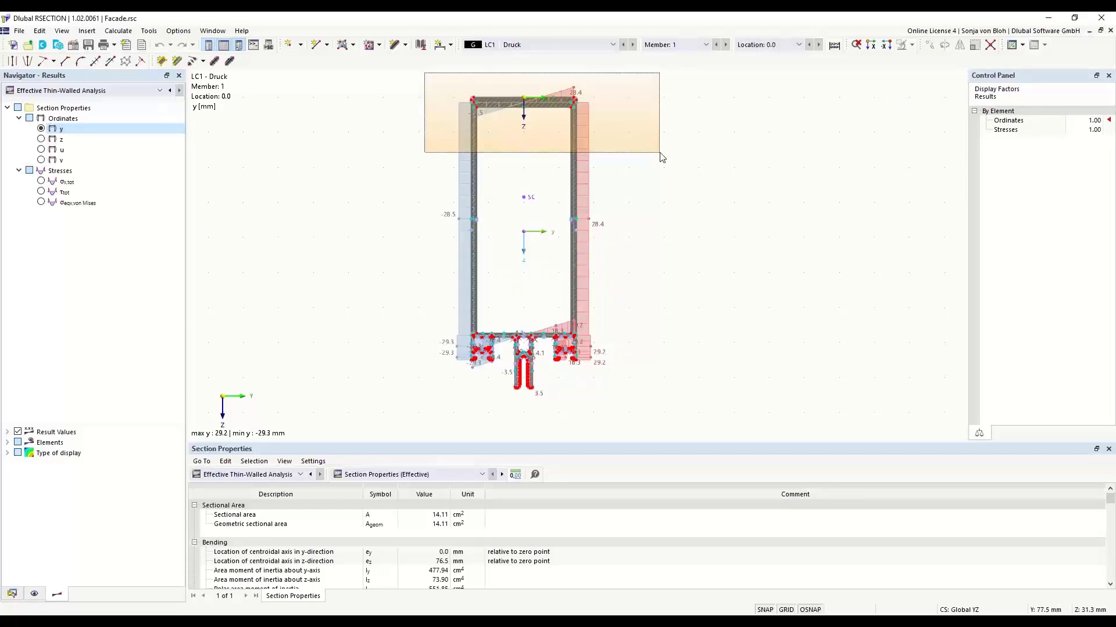
{"action": "left_click_drag", "start_coordinate": [661, 157], "coordinate": [661, 156]}
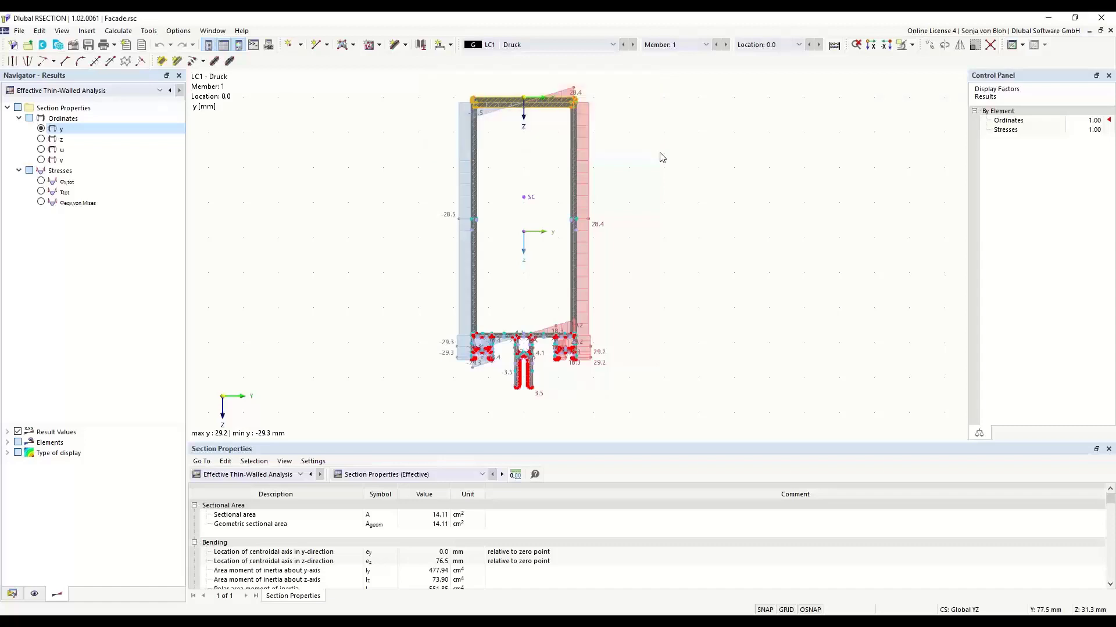
{"action": "scroll", "coordinate": [533, 130], "scroll_direction": "up", "scroll_amount": 5}
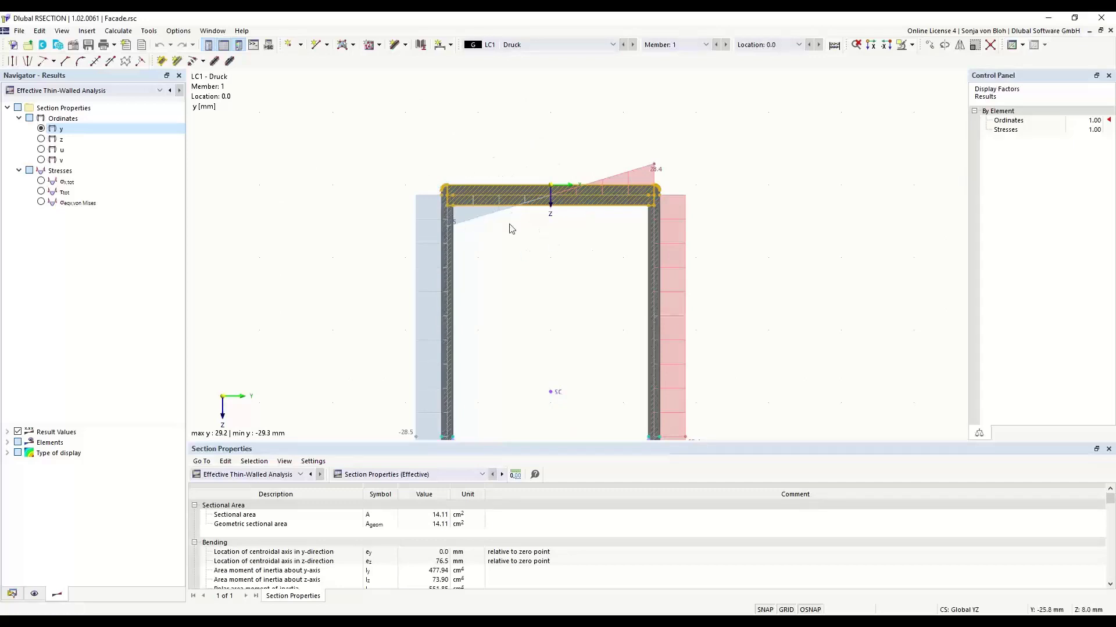
{"action": "scroll", "coordinate": [511, 160], "scroll_direction": "down", "scroll_amount": 1}
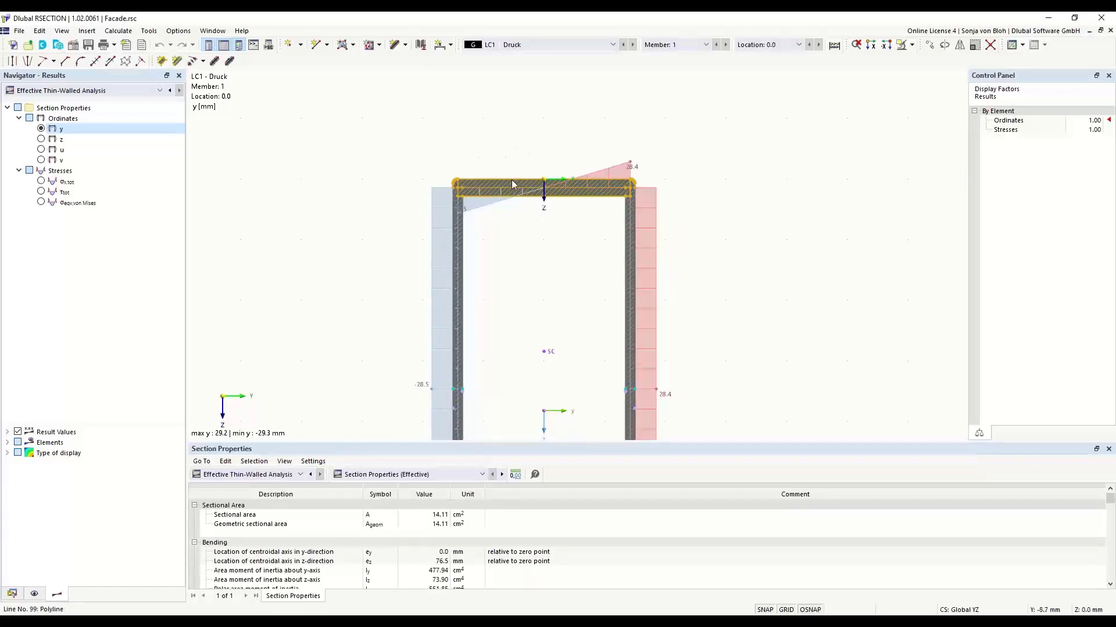
{"action": "scroll", "coordinate": [495, 106], "scroll_direction": "down", "scroll_amount": 1}
{"action": "scroll", "coordinate": [495, 107], "scroll_direction": "down", "scroll_amount": 3}
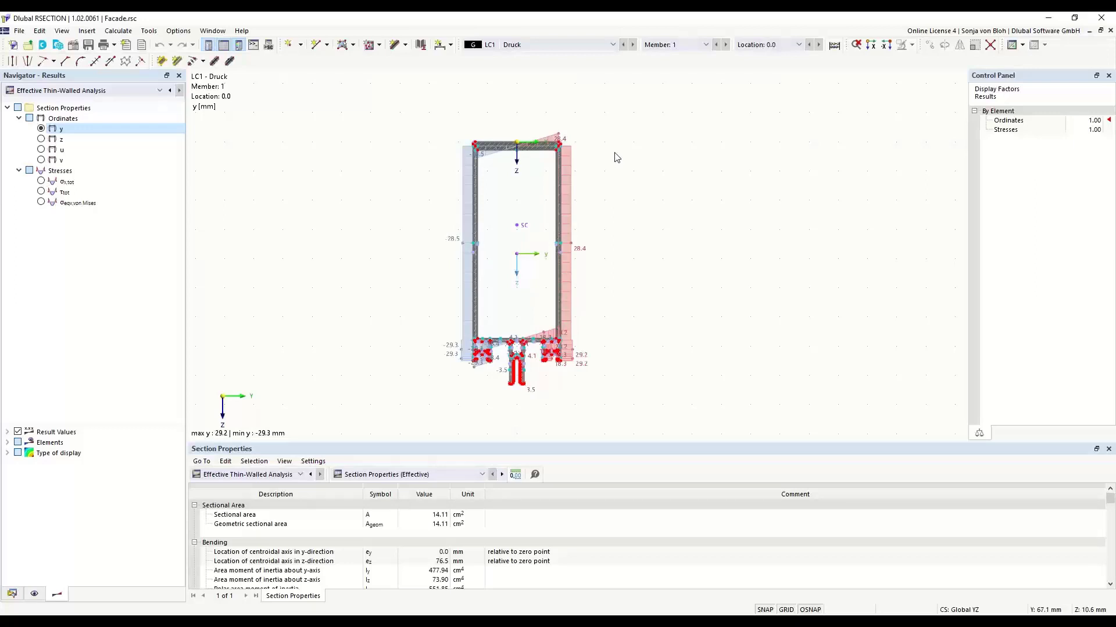
Step: Select all objects touched by a crossing window over the section's top wall, inspect them and clear the selection
{"action": "left_click_drag", "start_coordinate": [620, 127], "coordinate": [388, 159]}
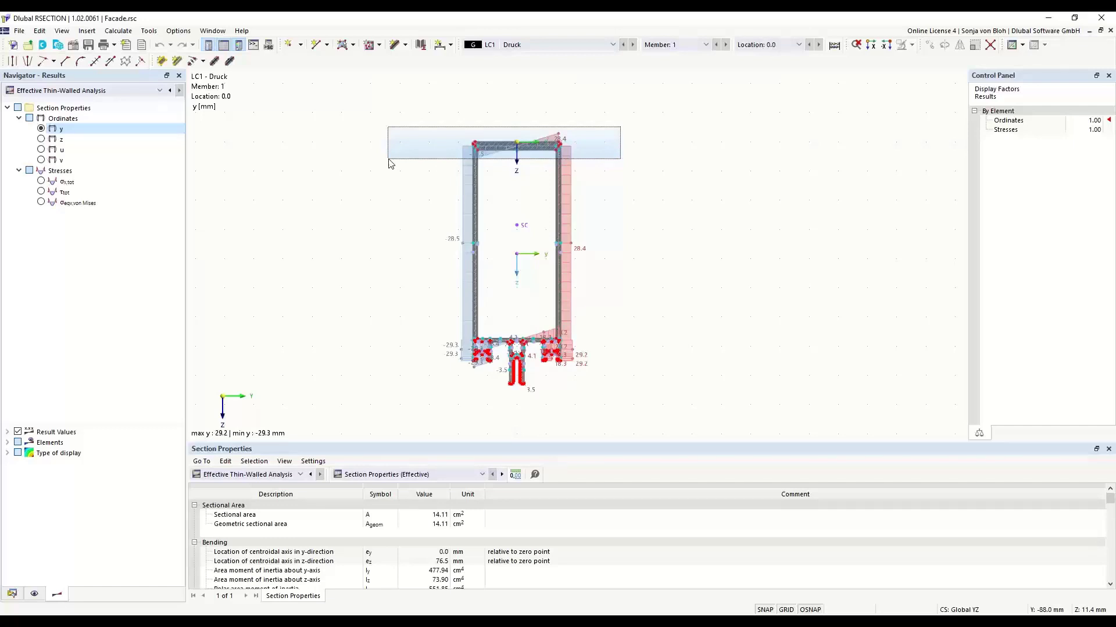
{"action": "left_click_drag", "start_coordinate": [388, 163], "coordinate": [389, 164]}
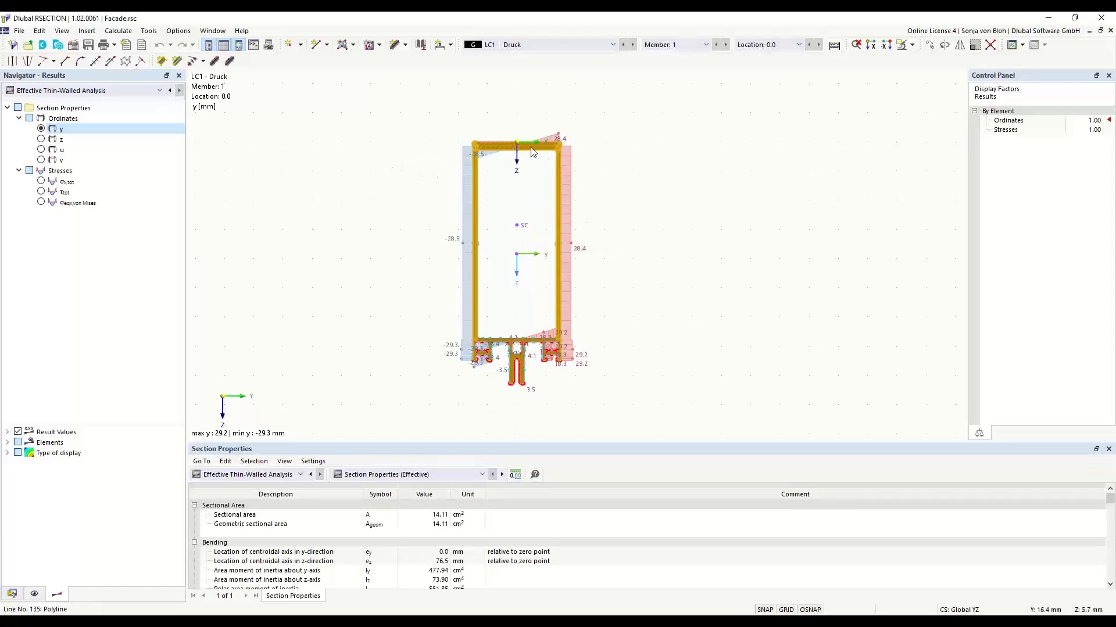
{"action": "scroll", "coordinate": [482, 146], "scroll_direction": "up", "scroll_amount": 3}
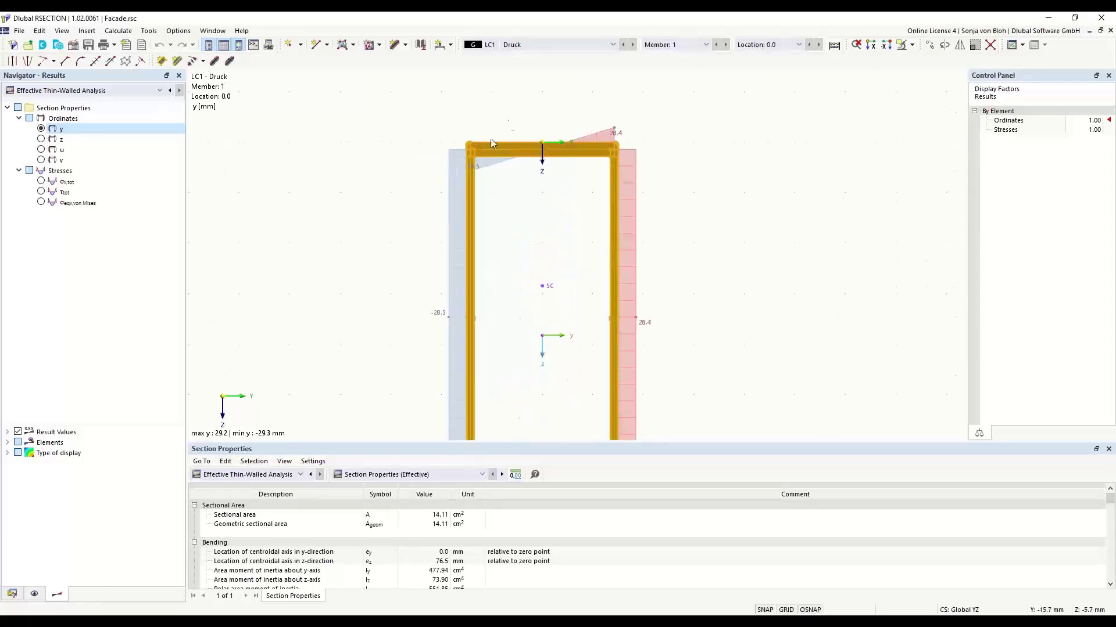
{"action": "scroll", "coordinate": [503, 164], "scroll_direction": "up", "scroll_amount": 2}
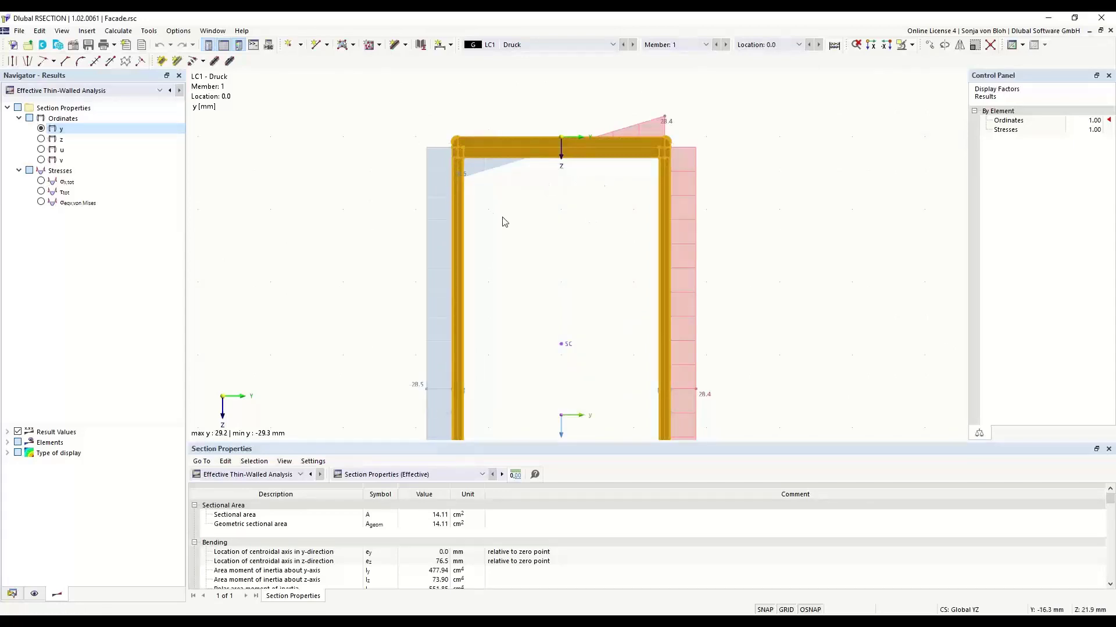
{"action": "scroll", "coordinate": [501, 174], "scroll_direction": "down", "scroll_amount": 3}
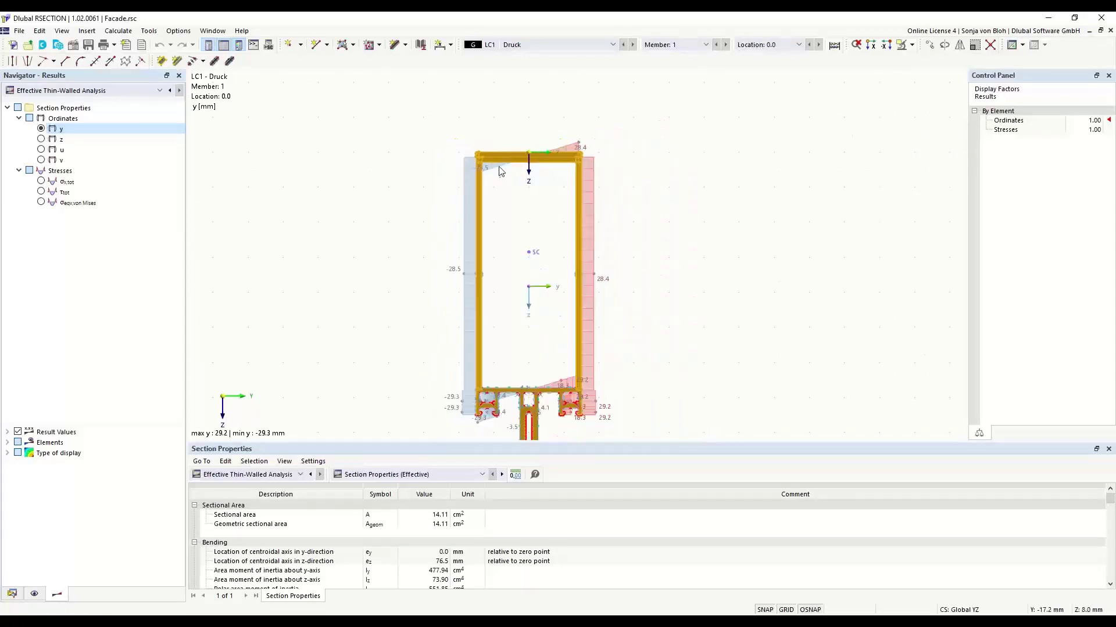
{"action": "middle_click_drag", "start_coordinate": [498, 251], "coordinate": [485, 212]}
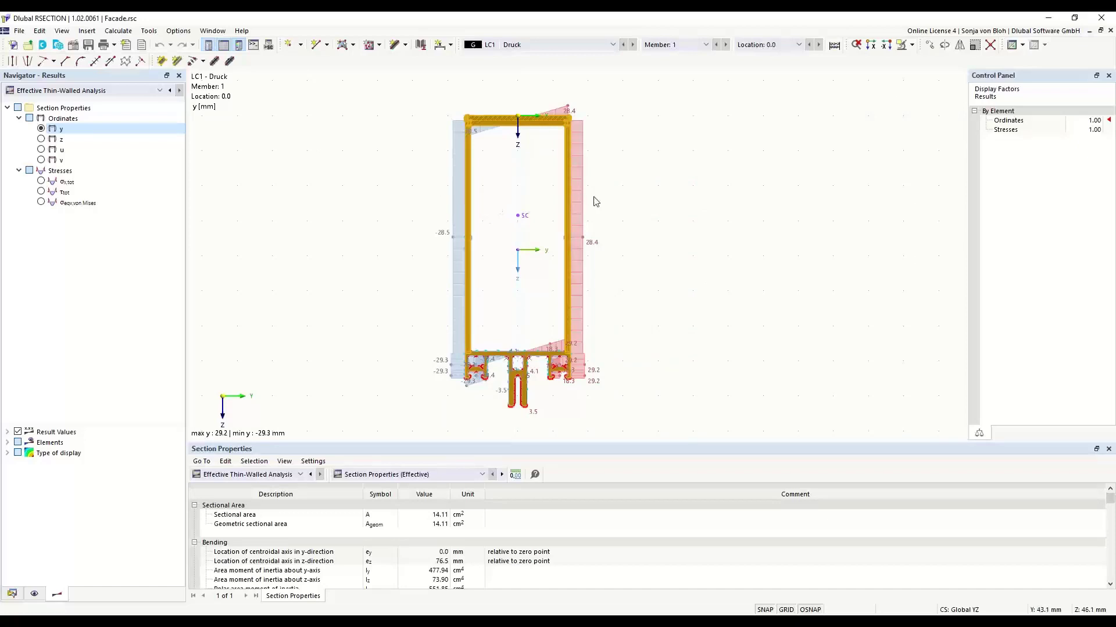
{"action": "left_click", "coordinate": [661, 144]}
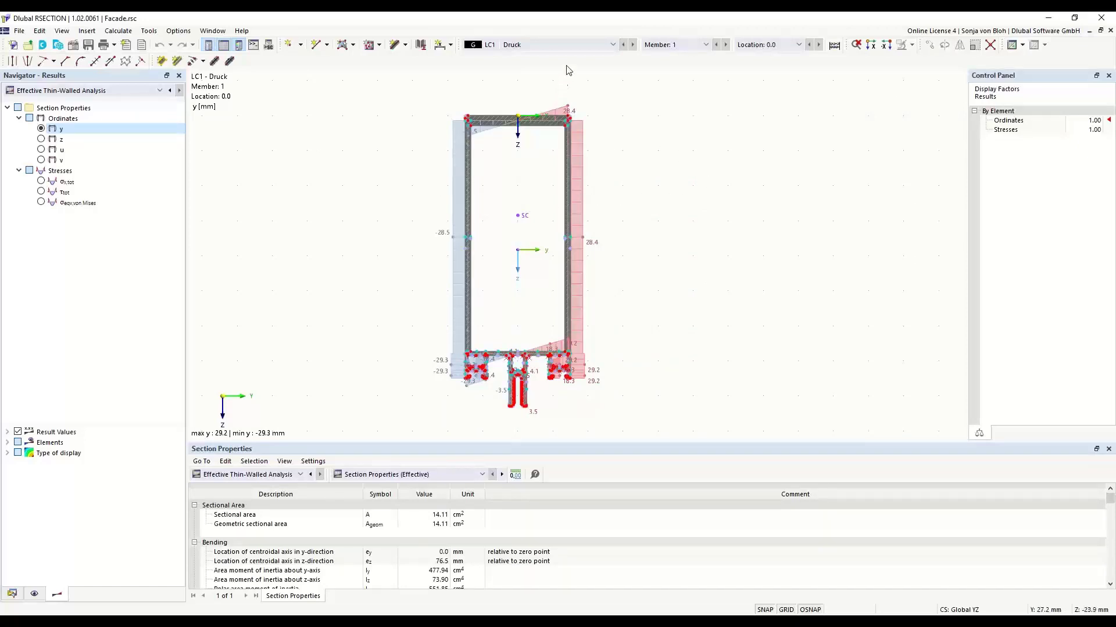
Step: Examine the rounded corner where the section's top wall meets its right-hand wall
{"action": "scroll", "coordinate": [639, 175], "scroll_direction": "up", "scroll_amount": 3}
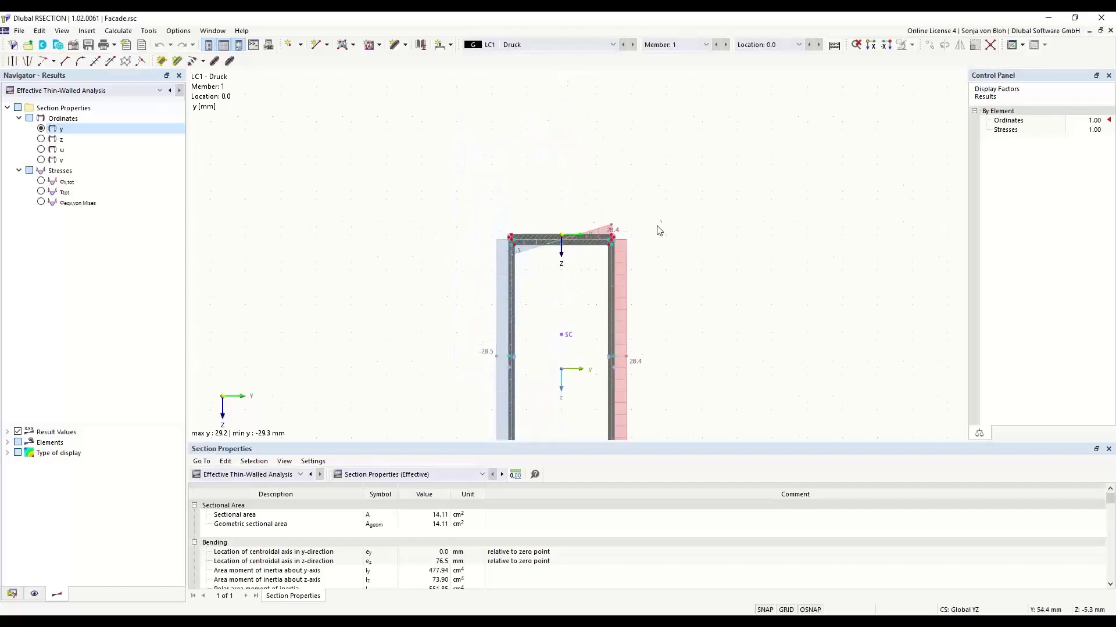
{"action": "scroll", "coordinate": [621, 228], "scroll_direction": "up", "scroll_amount": 4}
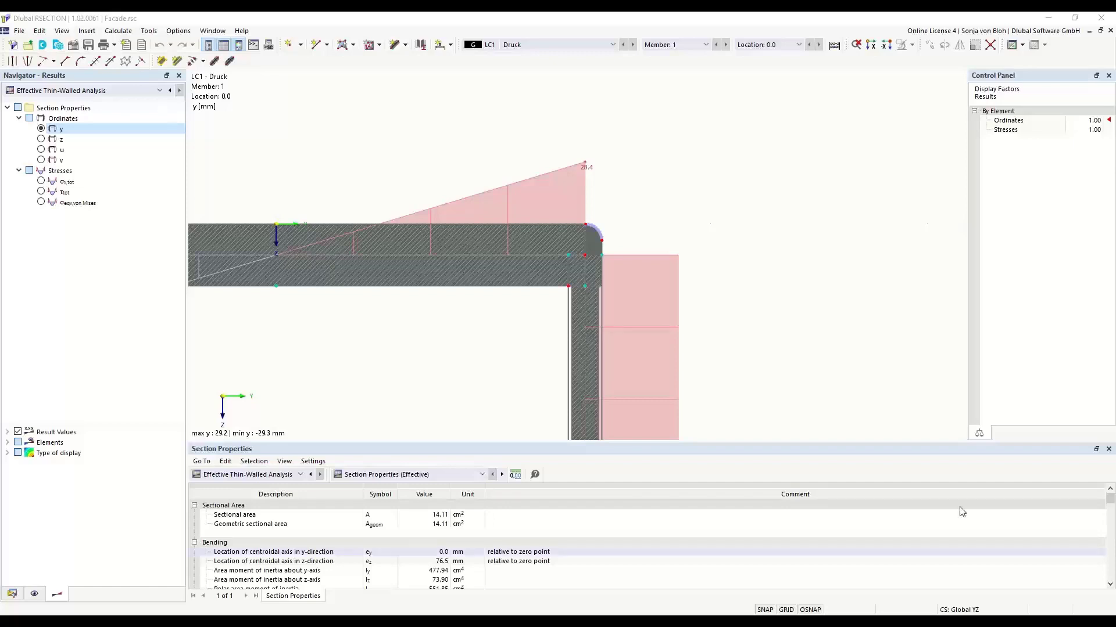
Step: Return the navigator to the model data and start a new model named Example 1 with Thin-Walled Analysis as its analysis method
{"action": "left_click", "coordinate": [18, 596]}
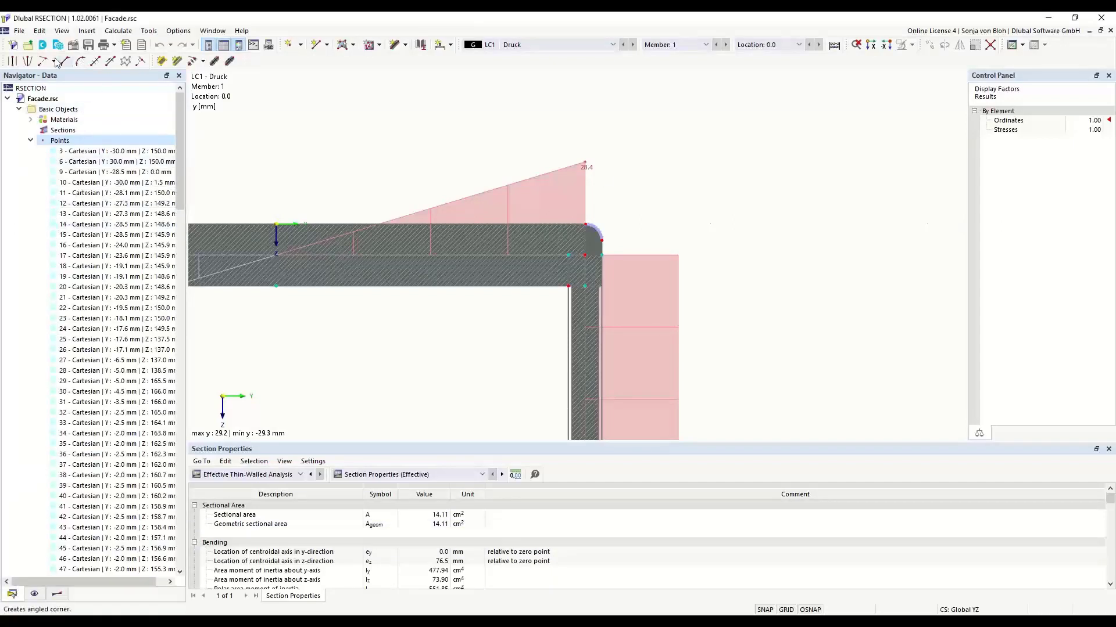
{"action": "left_click", "coordinate": [13, 45]}
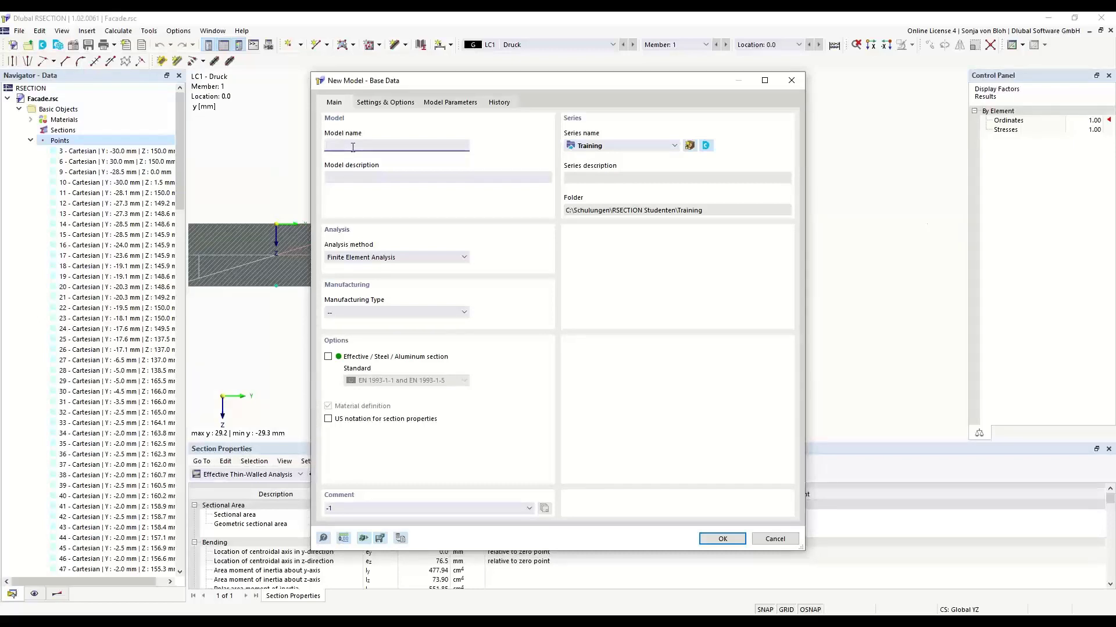
{"action": "type", "text": "Example 1"}
{"action": "left_click", "coordinate": [464, 258]}
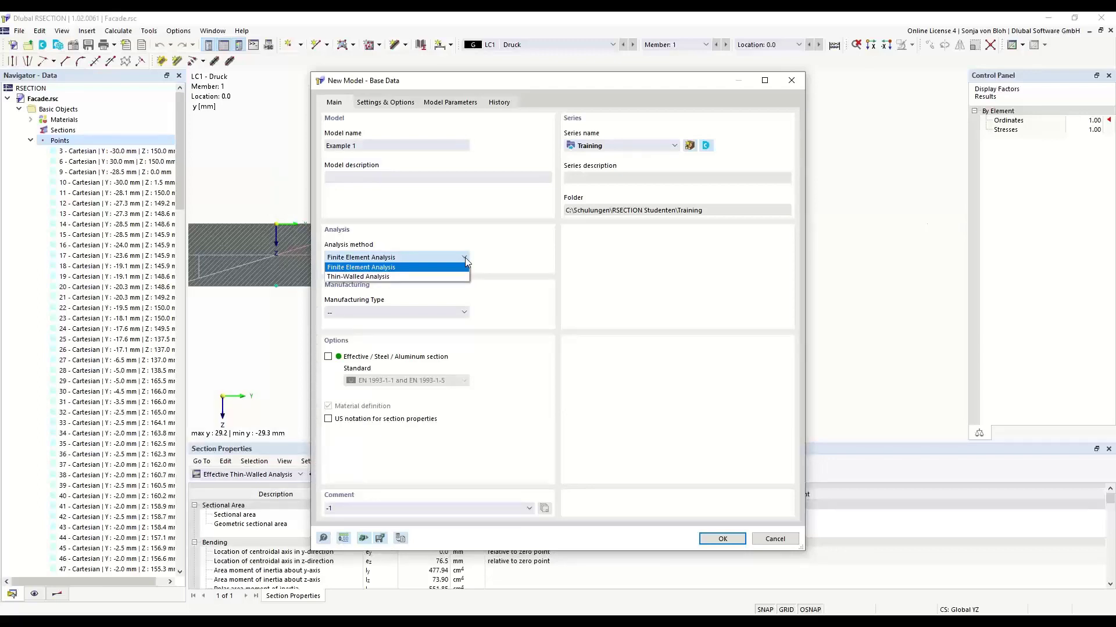
{"action": "left_click", "coordinate": [404, 277]}
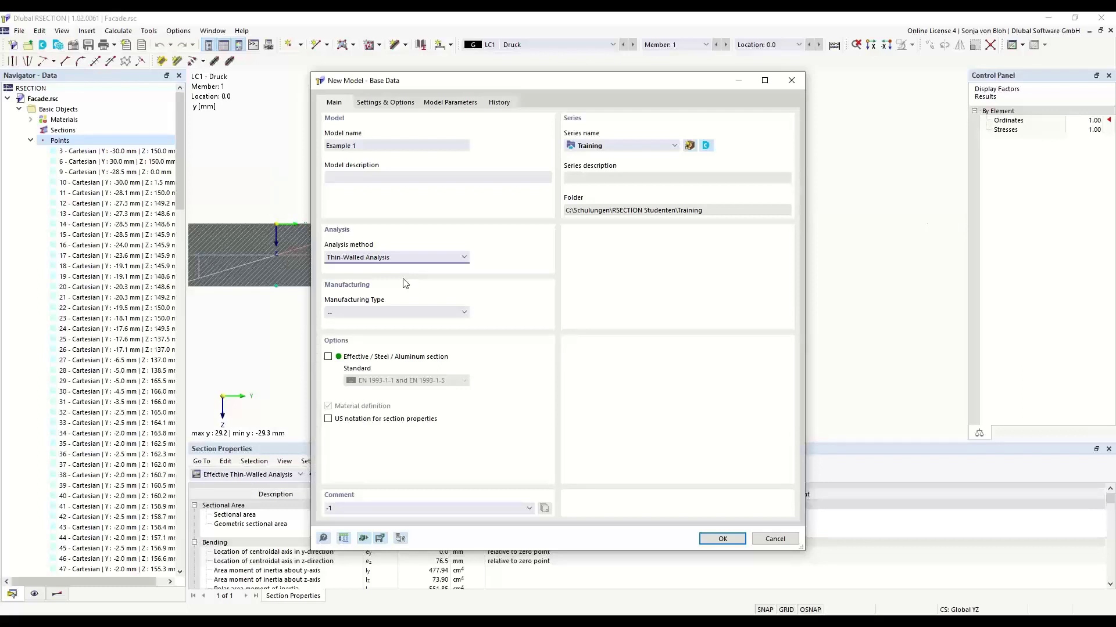
Step: Enable the Effective / Steel / Aluminum section option with EN 1993-1-1 and EN 1993-1-5, leave the manufacturing type unset, and create the model
{"action": "left_click", "coordinate": [329, 357]}
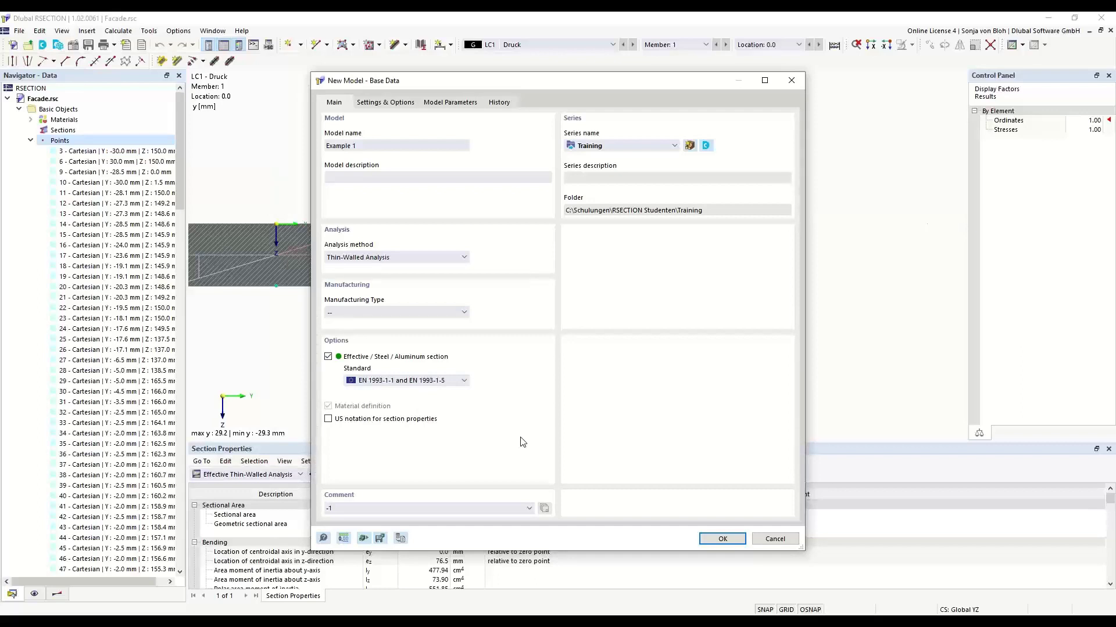
{"action": "left_click", "coordinate": [465, 381]}
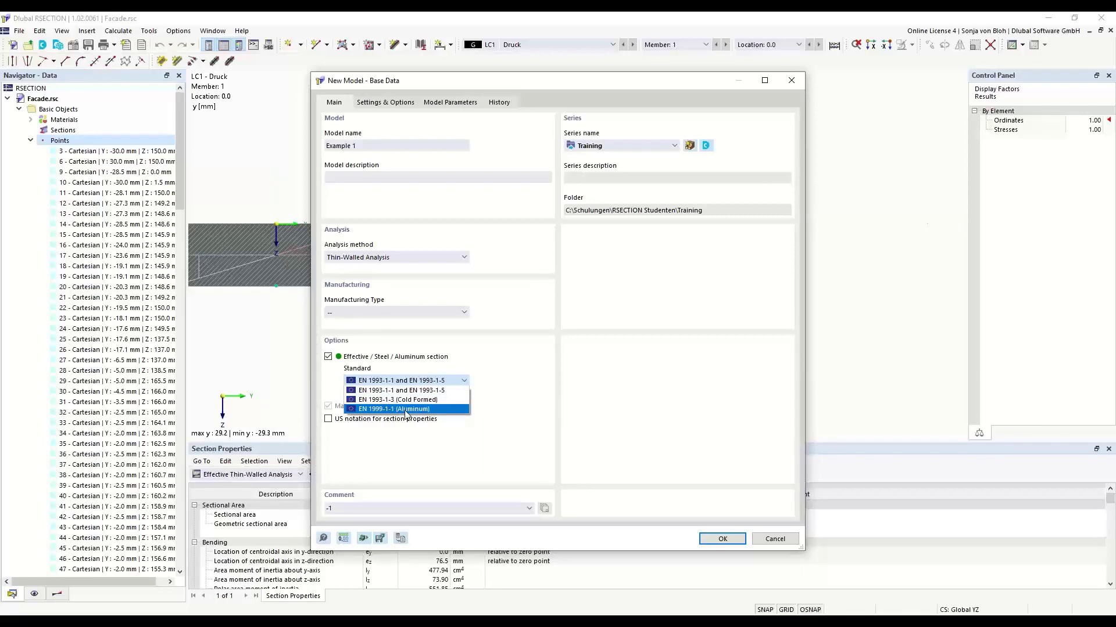
{"action": "left_click", "coordinate": [398, 391]}
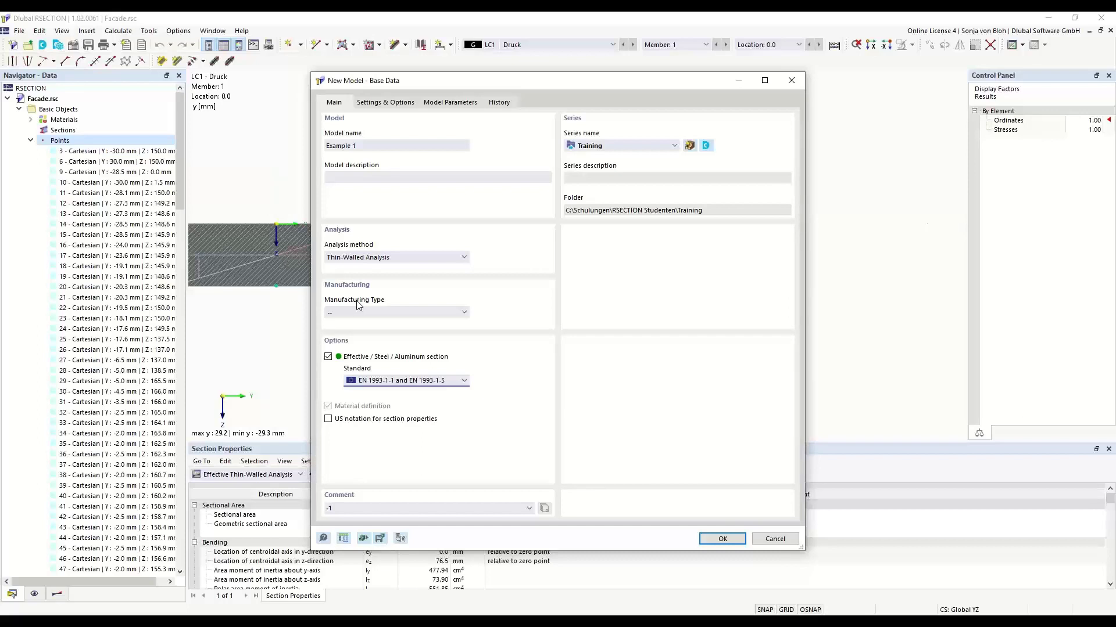
{"action": "left_click", "coordinate": [464, 313]}
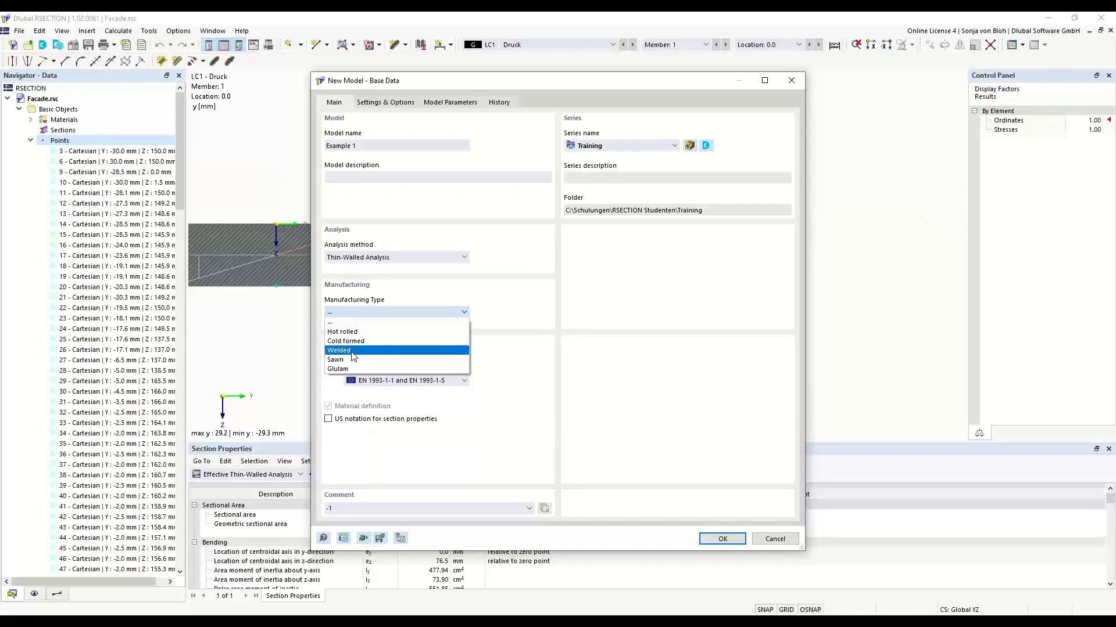
{"action": "left_click", "coordinate": [455, 288]}
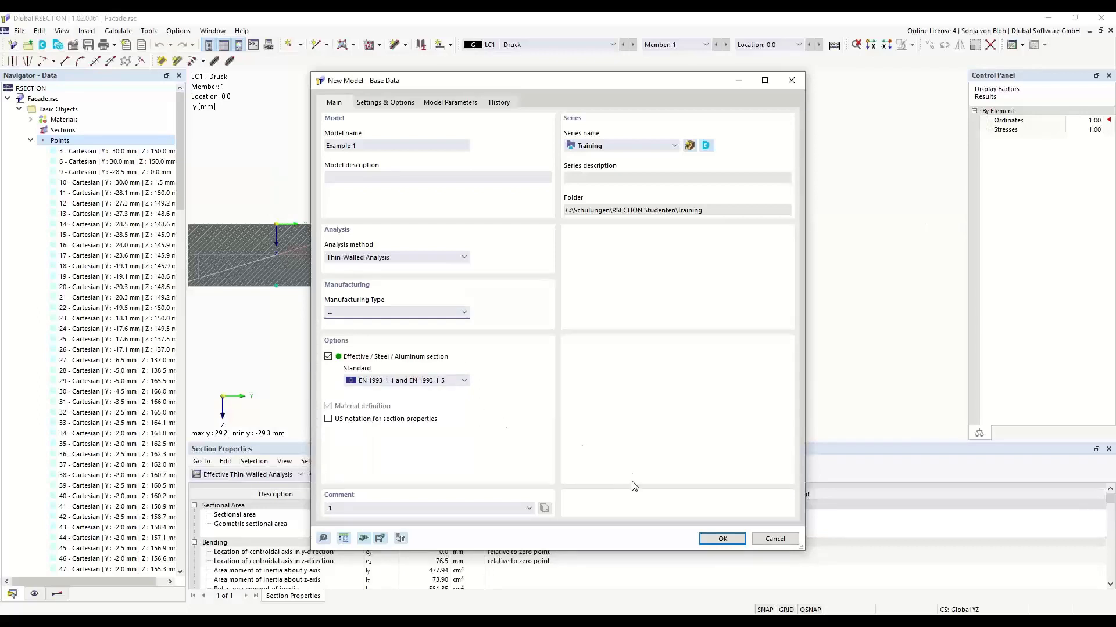
{"action": "left_click", "coordinate": [705, 536]}
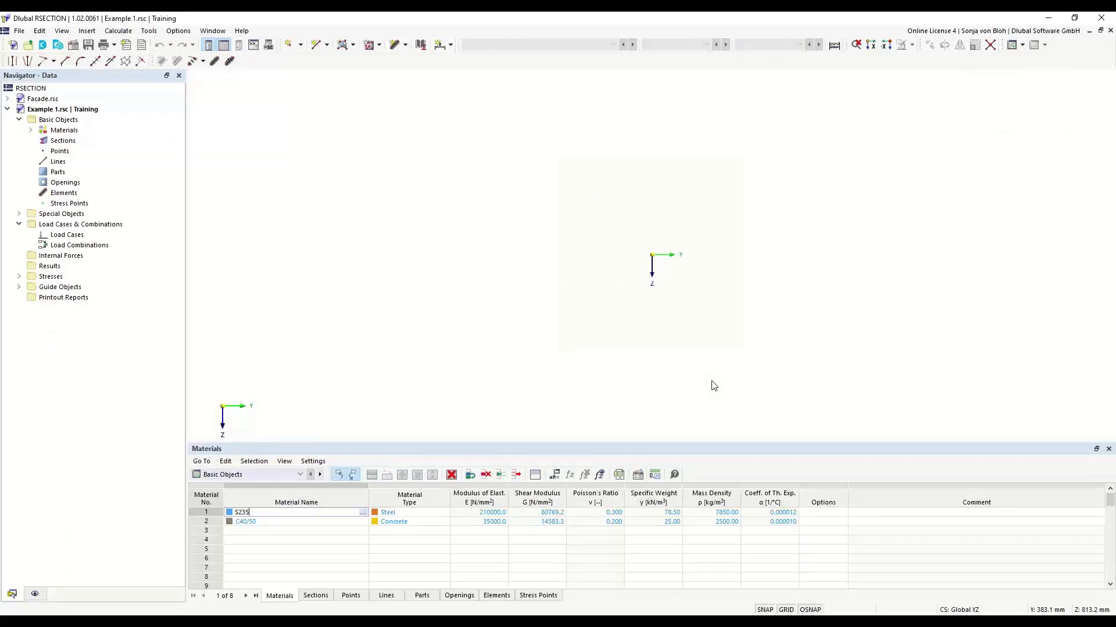
Step: Examine the basic properties of material 1 and the commands available for the model's materials
{"action": "left_click", "coordinate": [31, 130]}
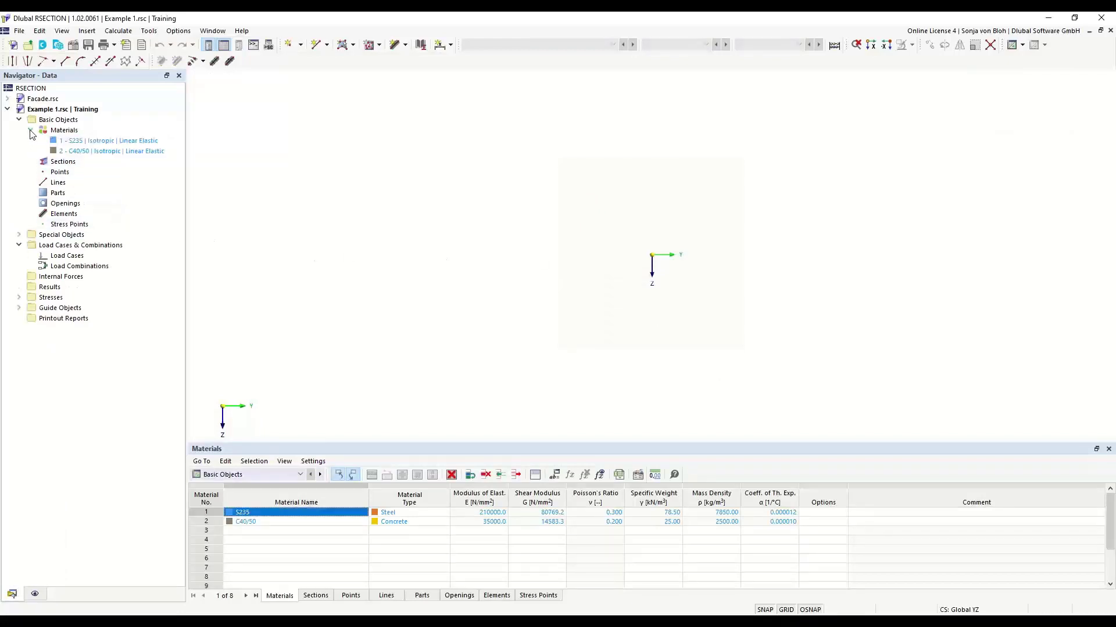
{"action": "double_click", "coordinate": [90, 145]}
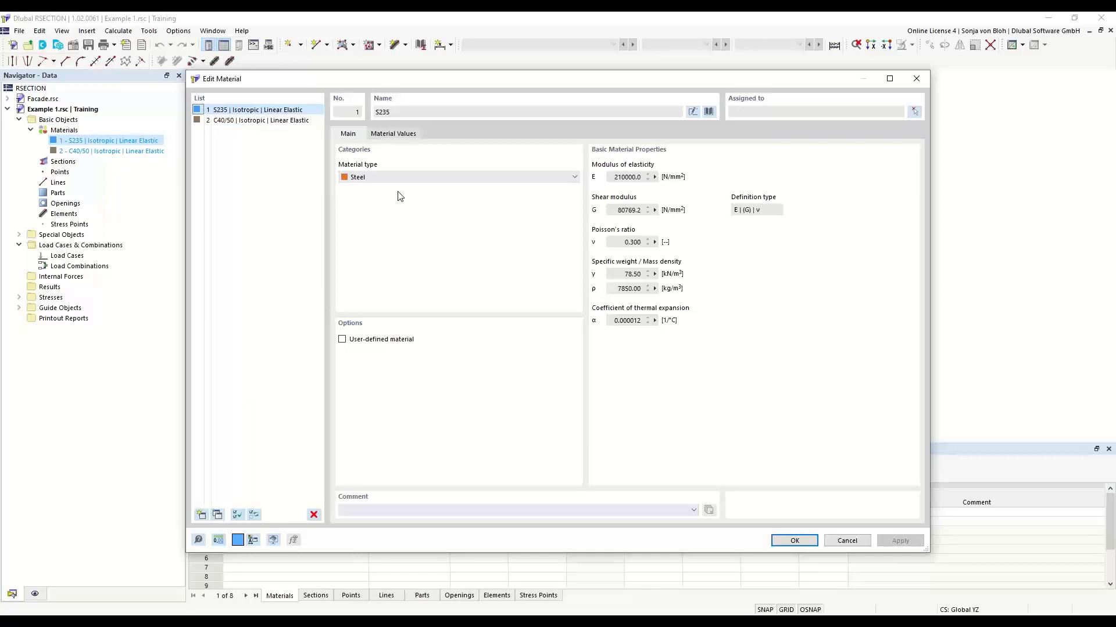
{"action": "left_click", "coordinate": [916, 79]}
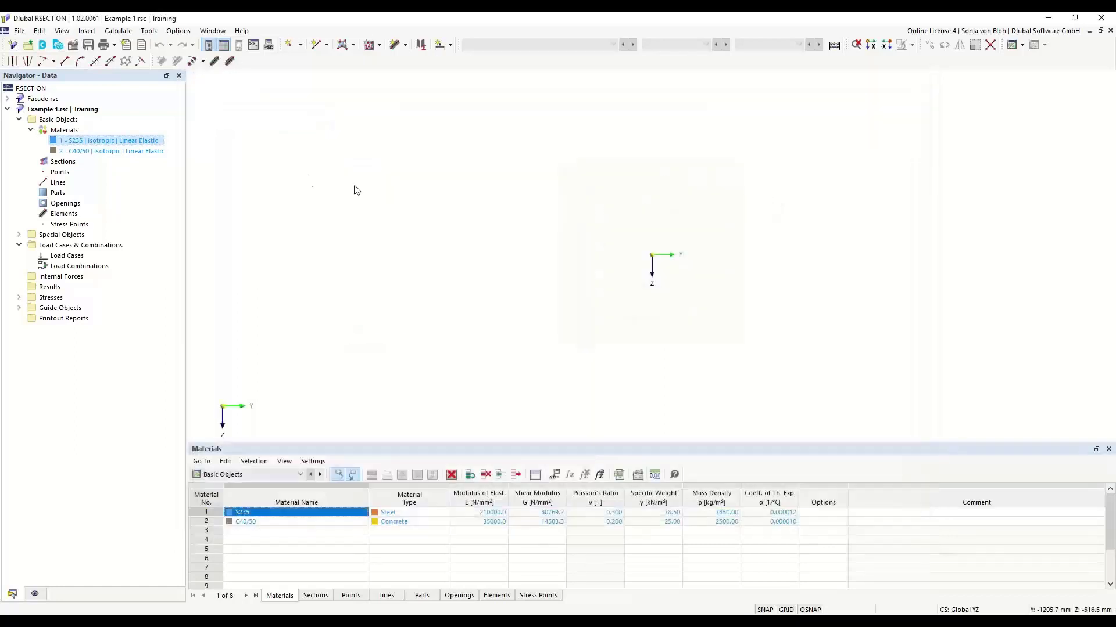
{"action": "left_click", "coordinate": [67, 131]}
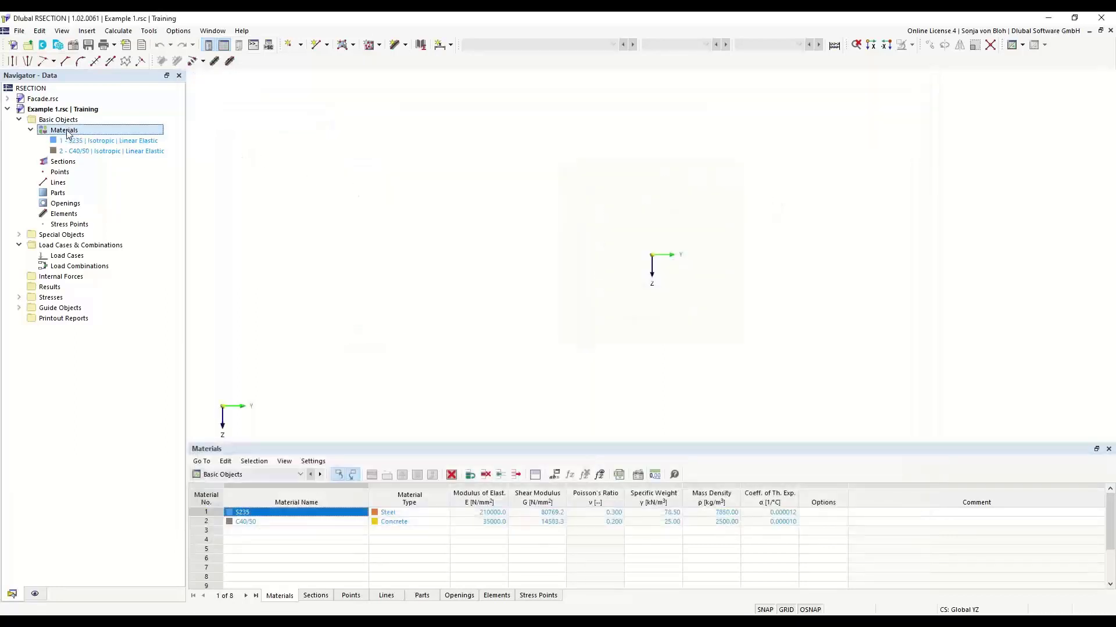
{"action": "right_click", "coordinate": [67, 132]}
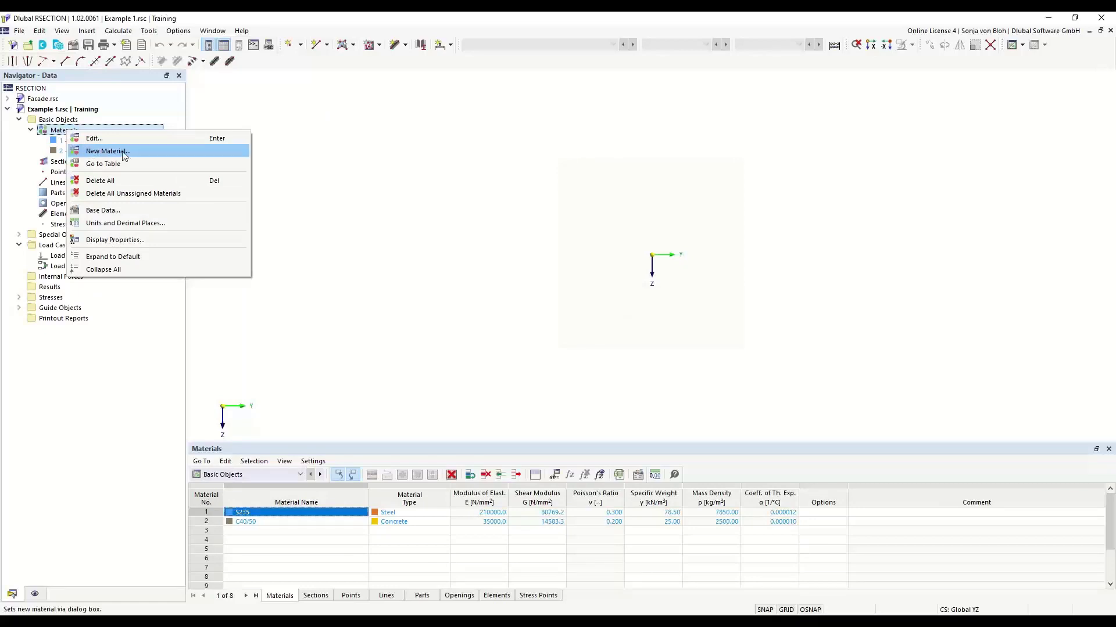
Step: Open material 1 for editing and replace its name with S355 without choosing any of the suggested grades
{"action": "double_click", "coordinate": [57, 140]}
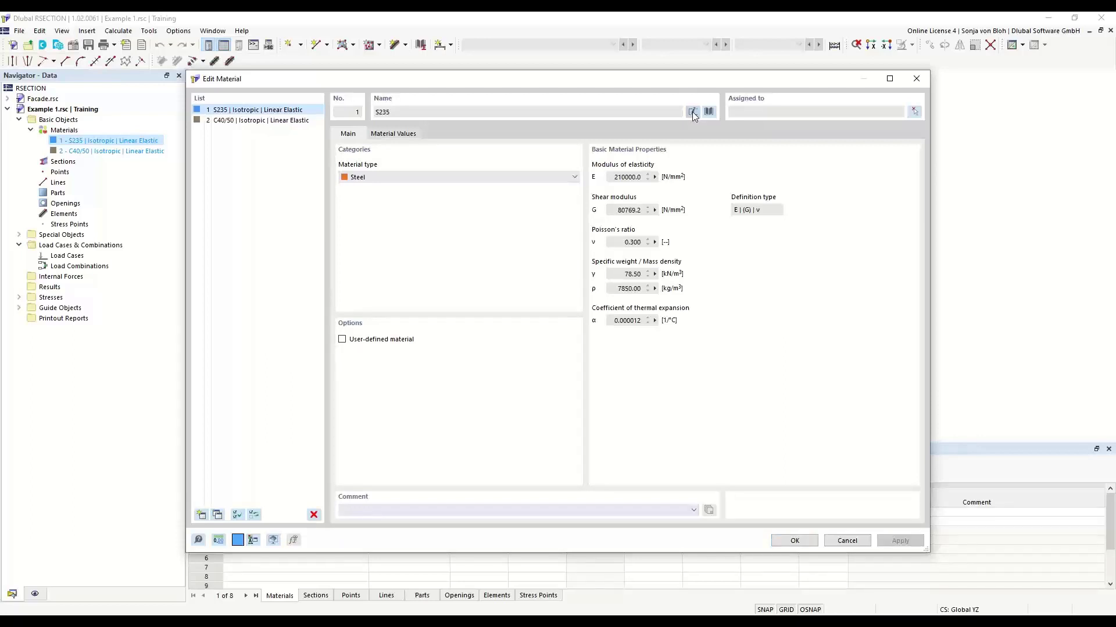
{"action": "left_click", "coordinate": [692, 112]}
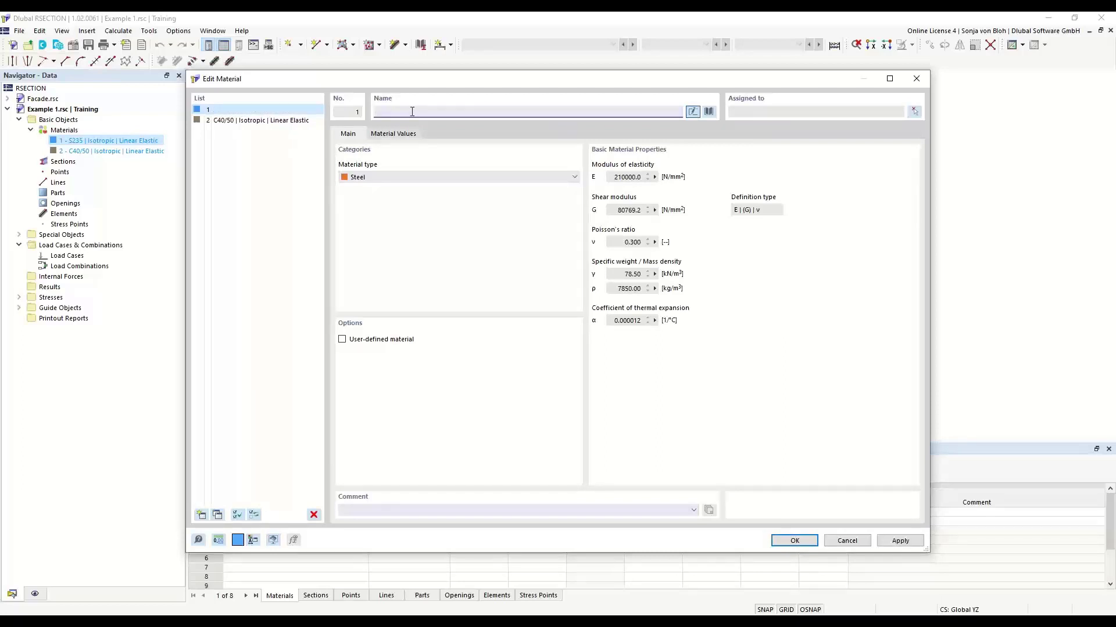
{"action": "type", "text": "S355"}
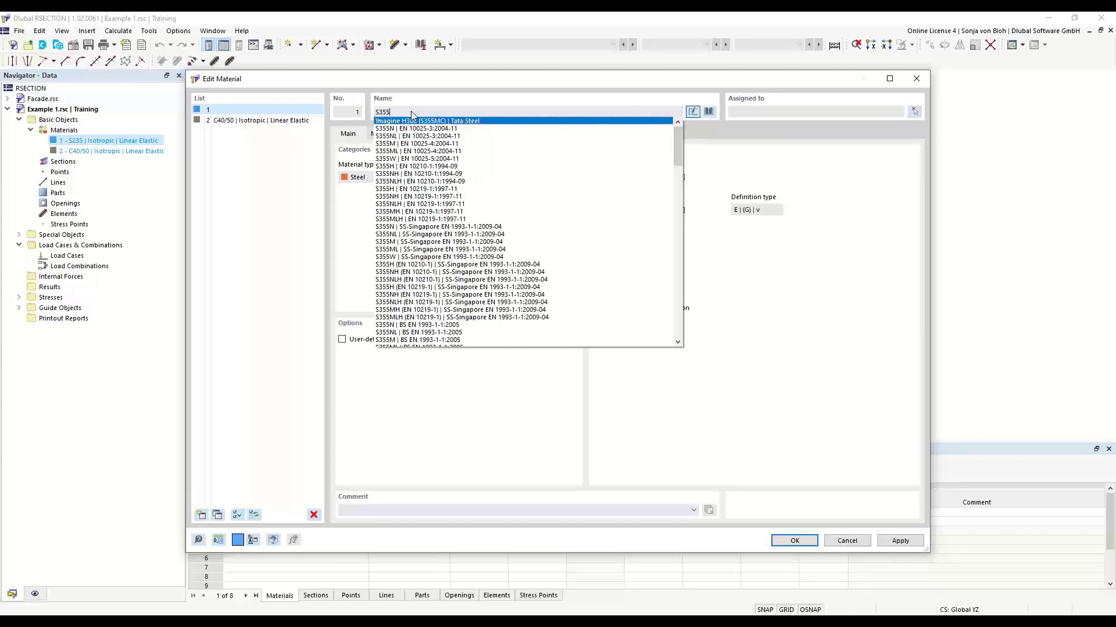
{"action": "left_click", "coordinate": [471, 93]}
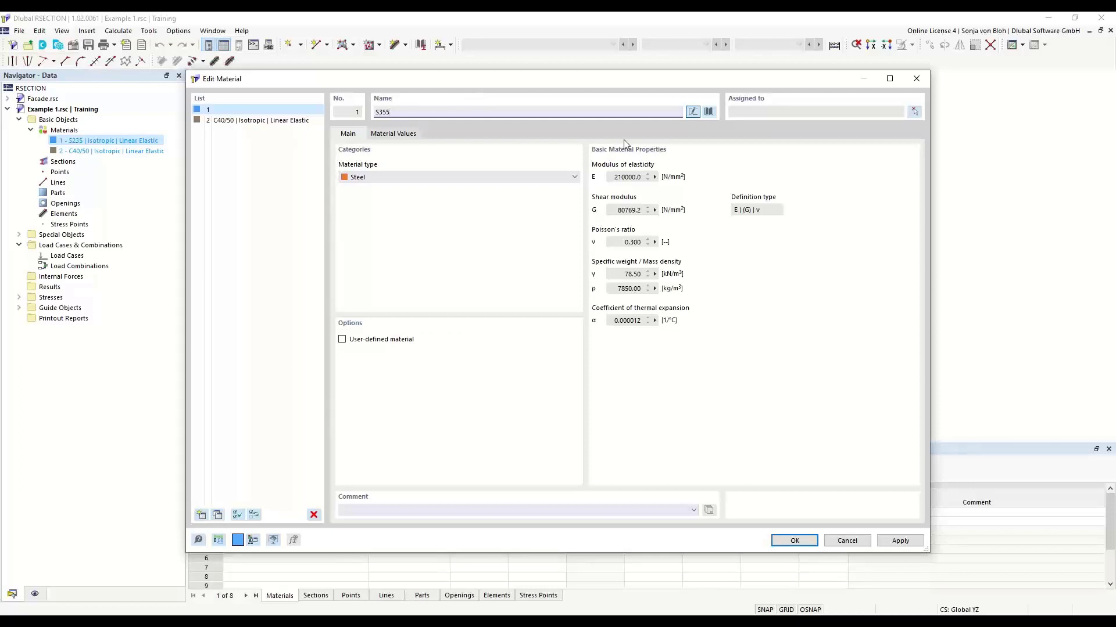
Step: Open the material library, filter it by material type Steel and search for S355
{"action": "left_click", "coordinate": [709, 111]}
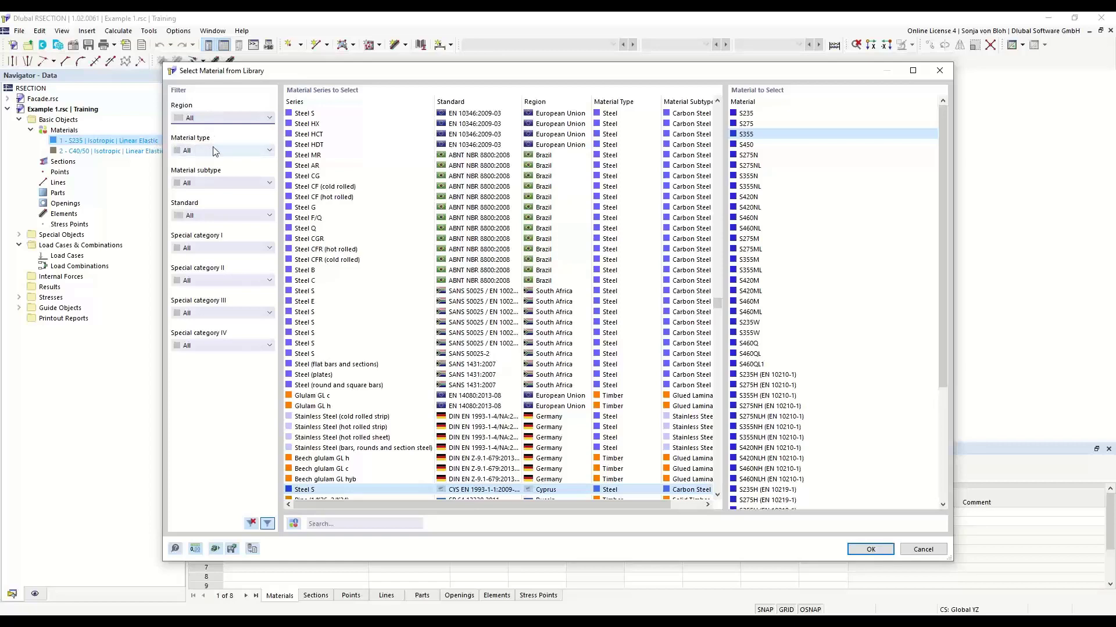
{"action": "left_click", "coordinate": [267, 150]}
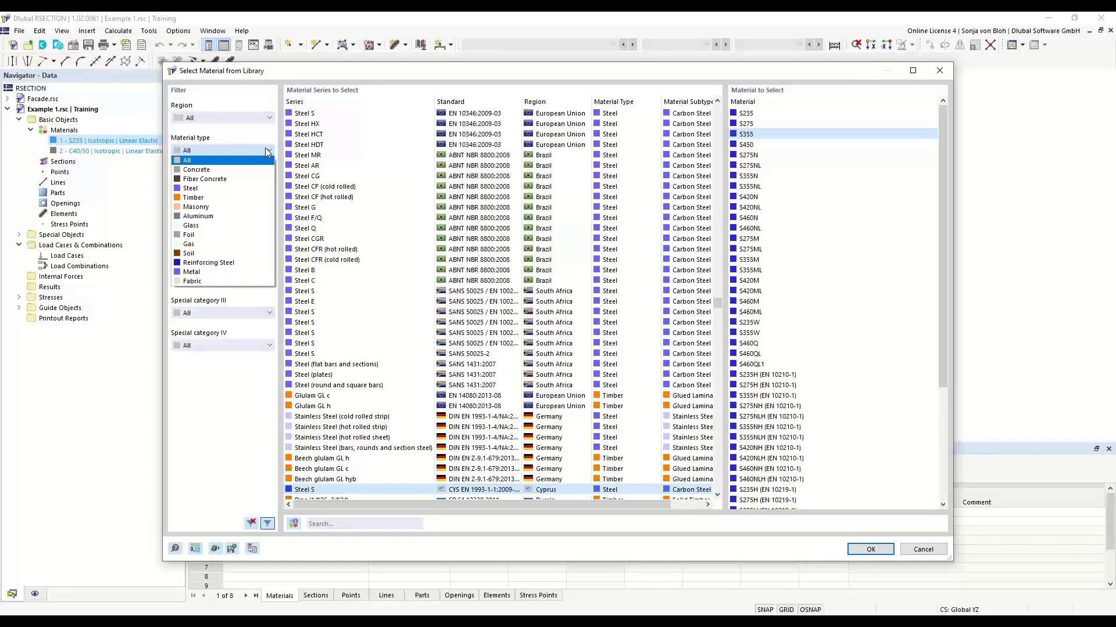
{"action": "left_click", "coordinate": [191, 189]}
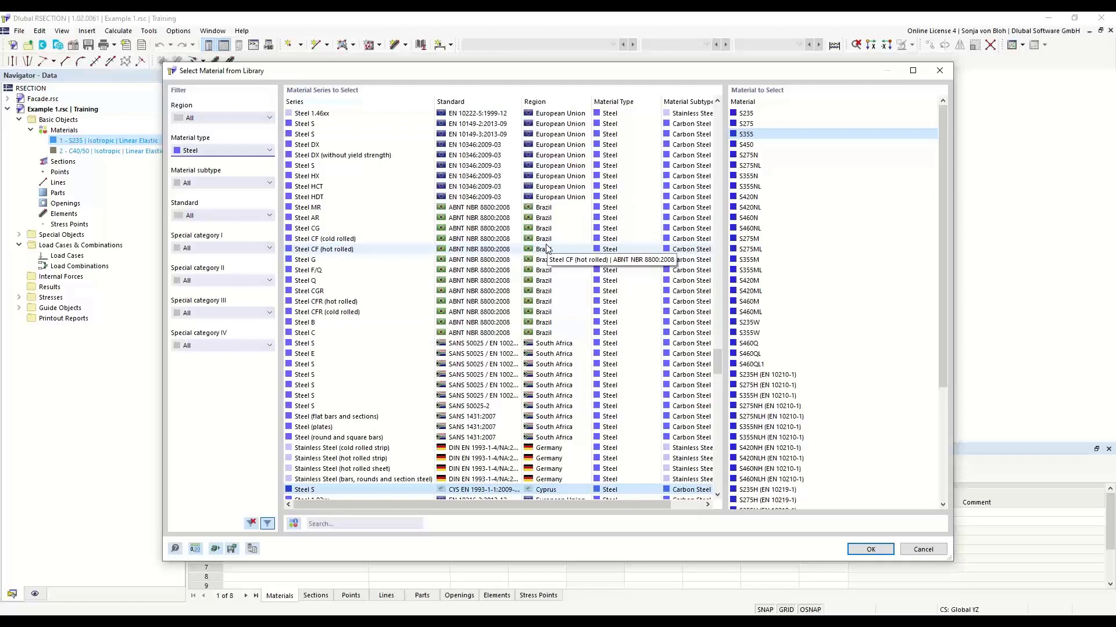
{"action": "left_click", "coordinate": [345, 522]}
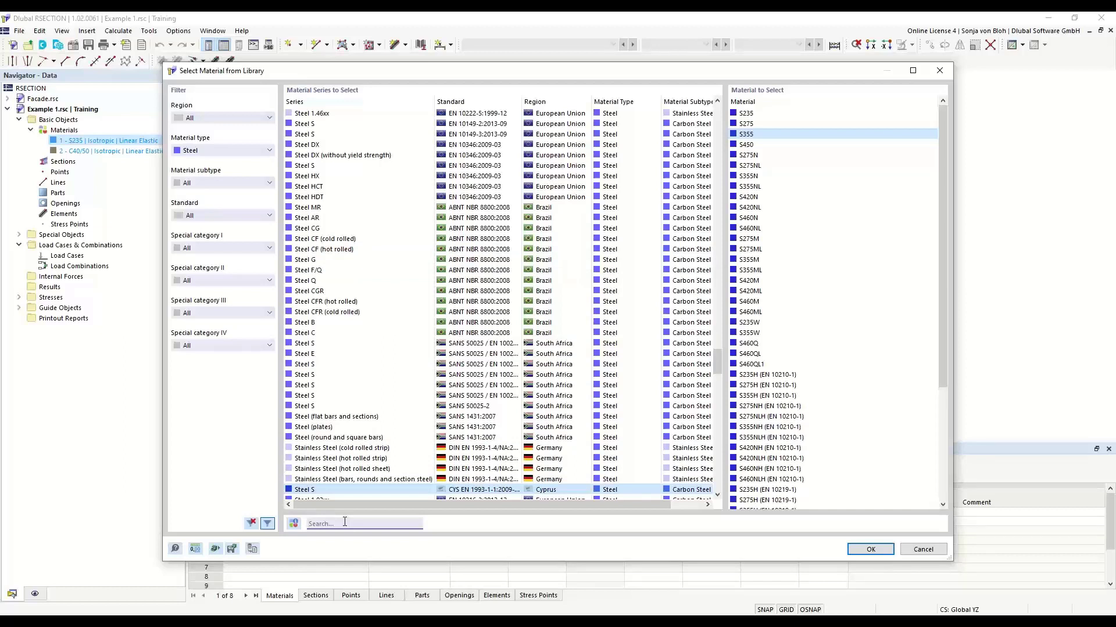
{"action": "type", "text": "S3"}
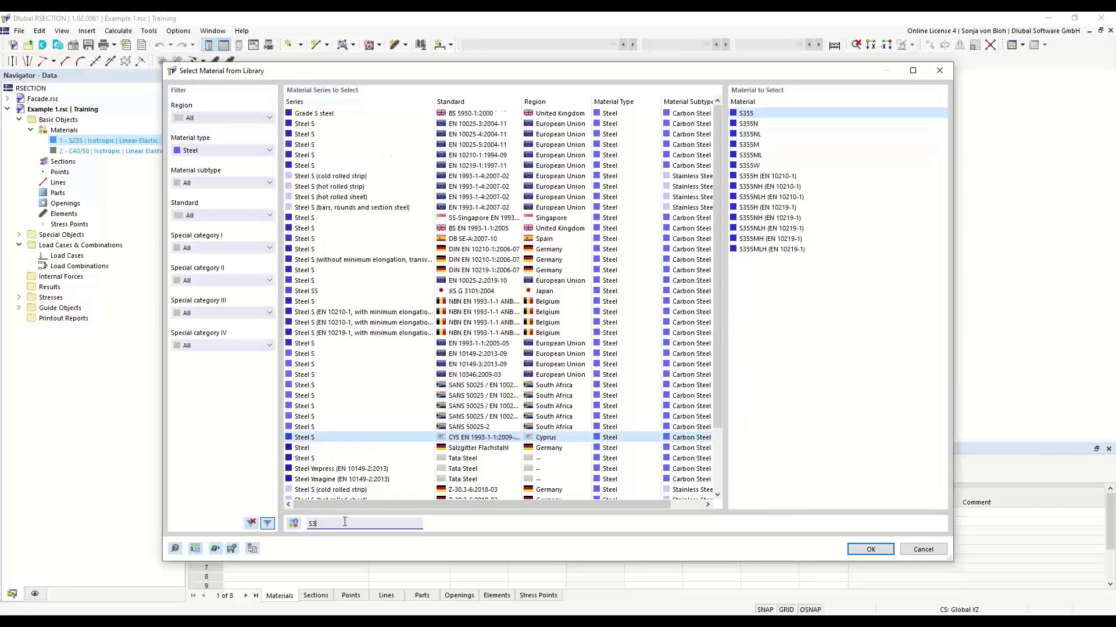
{"action": "type", "text": "55"}
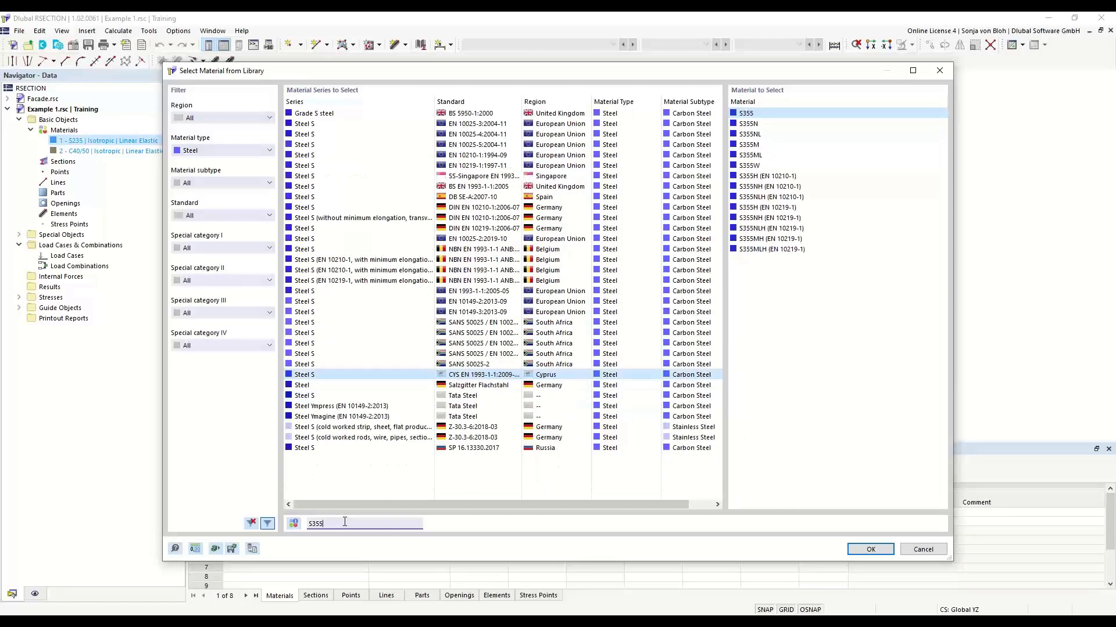
Step: Choose S355 from the Steel S series of EN 1993-1-1:2005-05 for material 1
{"action": "left_click", "coordinate": [490, 292]}
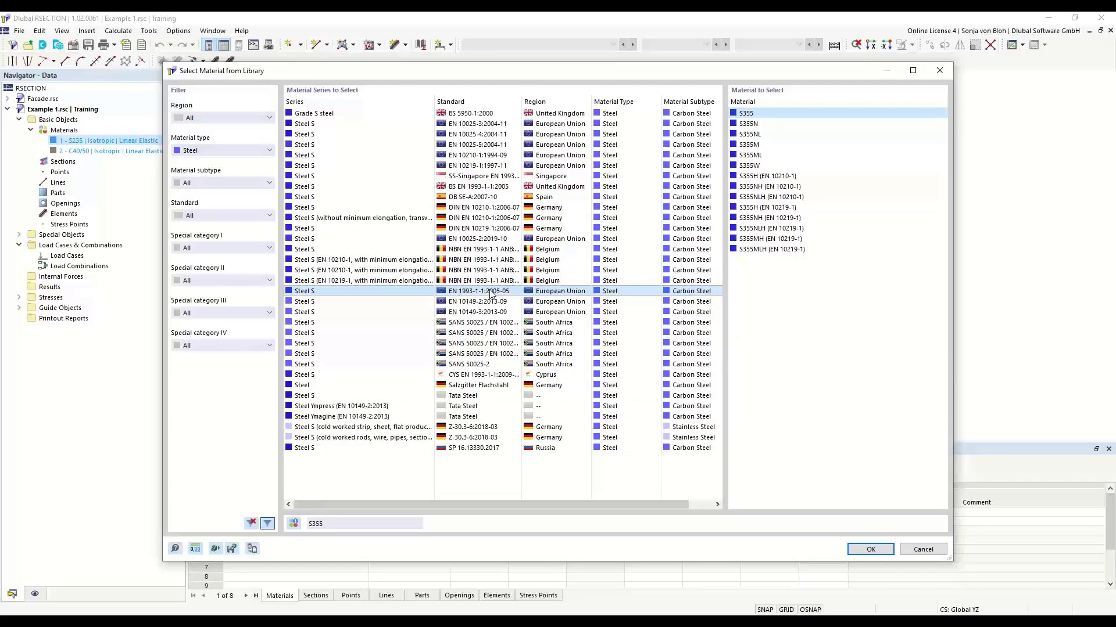
{"action": "left_click", "coordinate": [747, 114]}
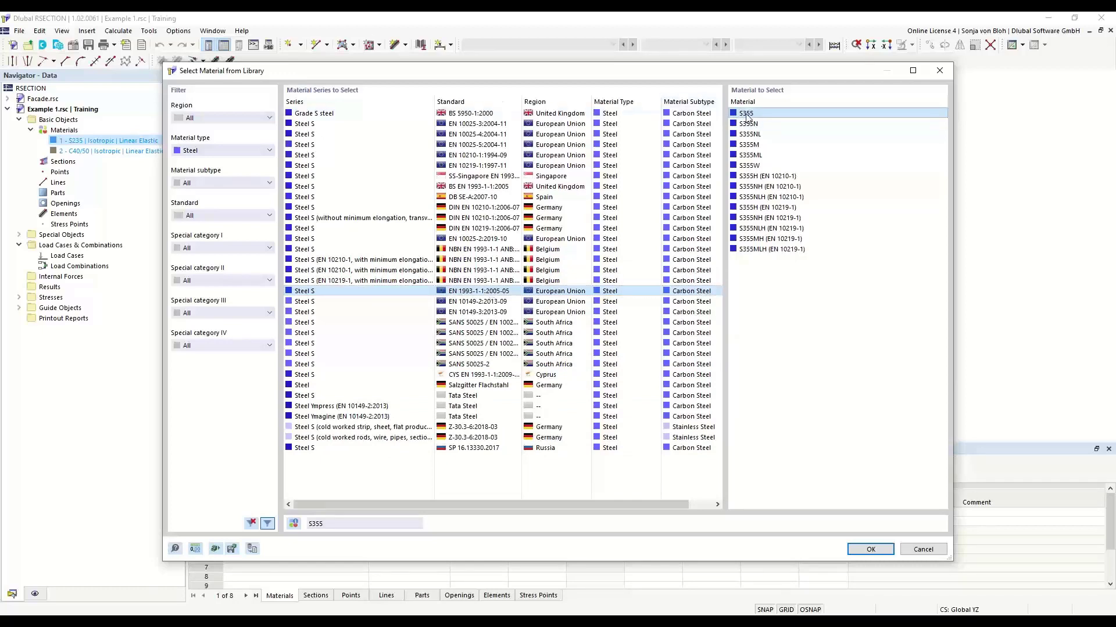
{"action": "left_click", "coordinate": [871, 550]}
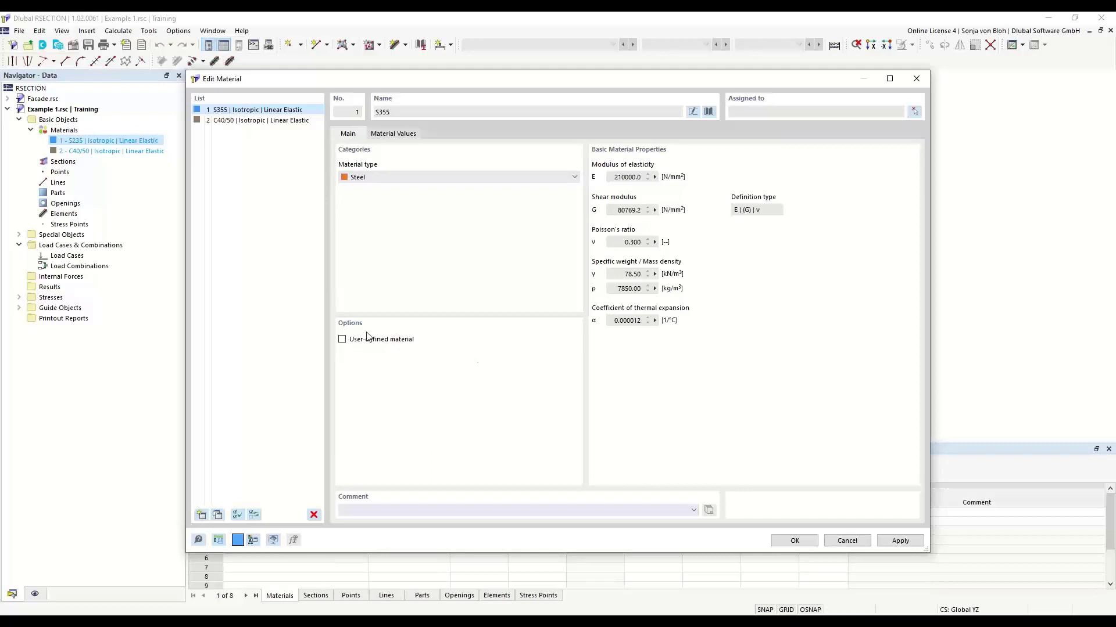
Step: Make material 1 user-defined, inspect its editable modulus of elasticity among the material values, and switch the option off again
{"action": "left_click", "coordinate": [344, 342]}
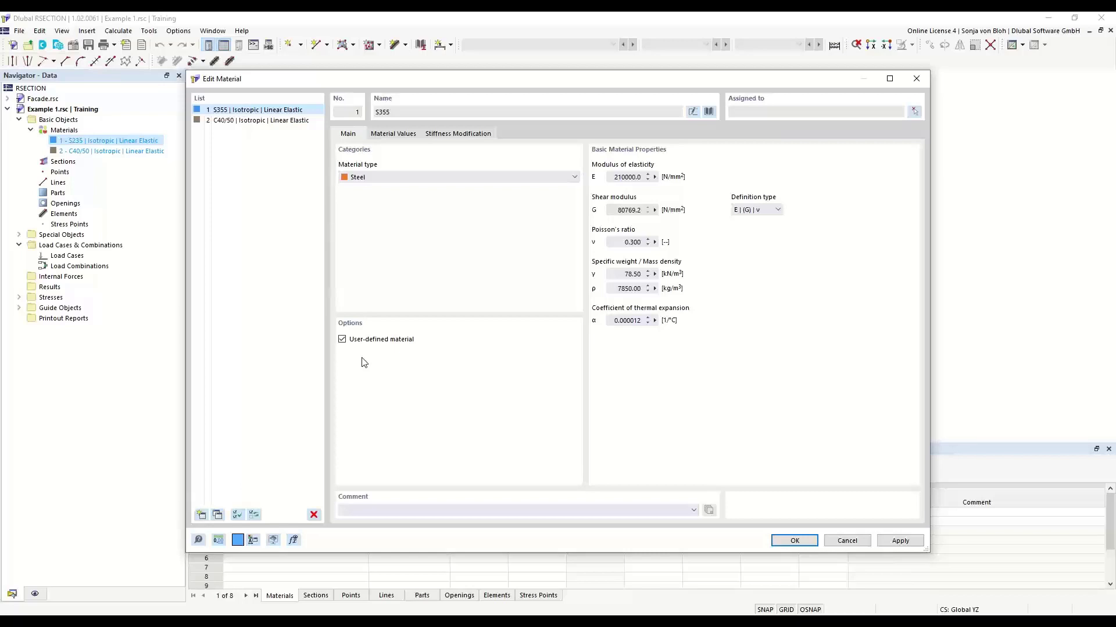
{"action": "left_click", "coordinate": [408, 136]}
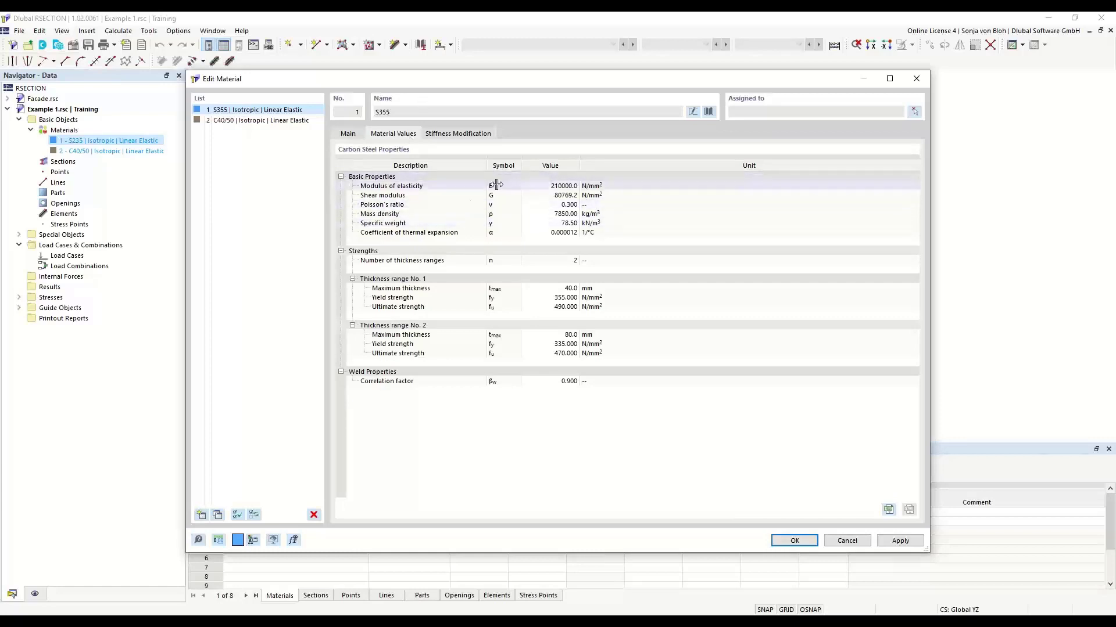
{"action": "left_click", "coordinate": [549, 185]}
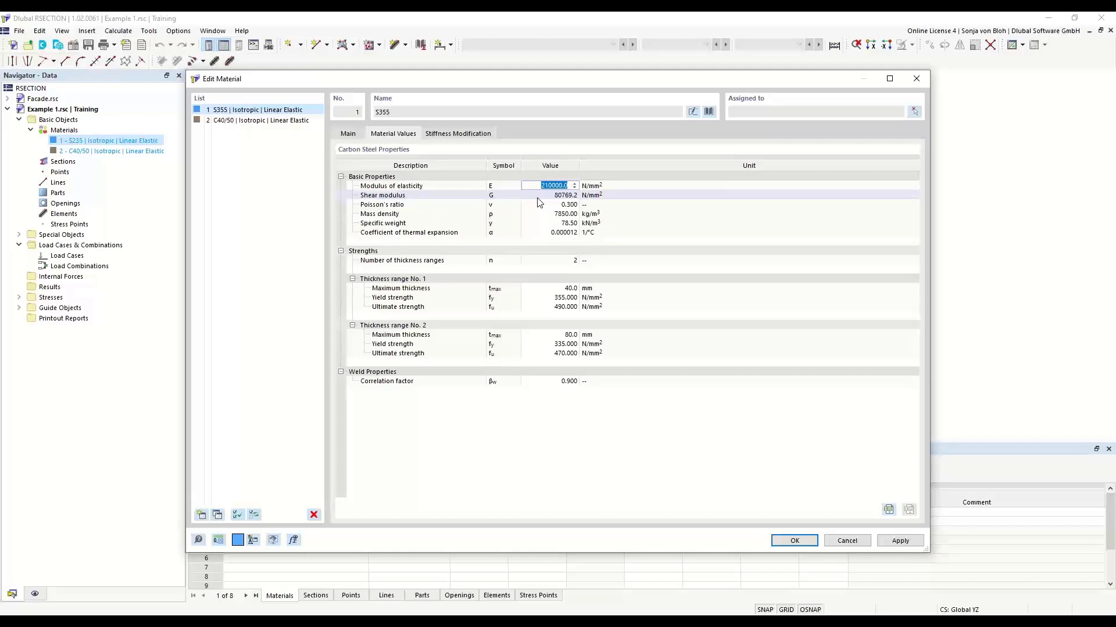
{"action": "left_click", "coordinate": [349, 134]}
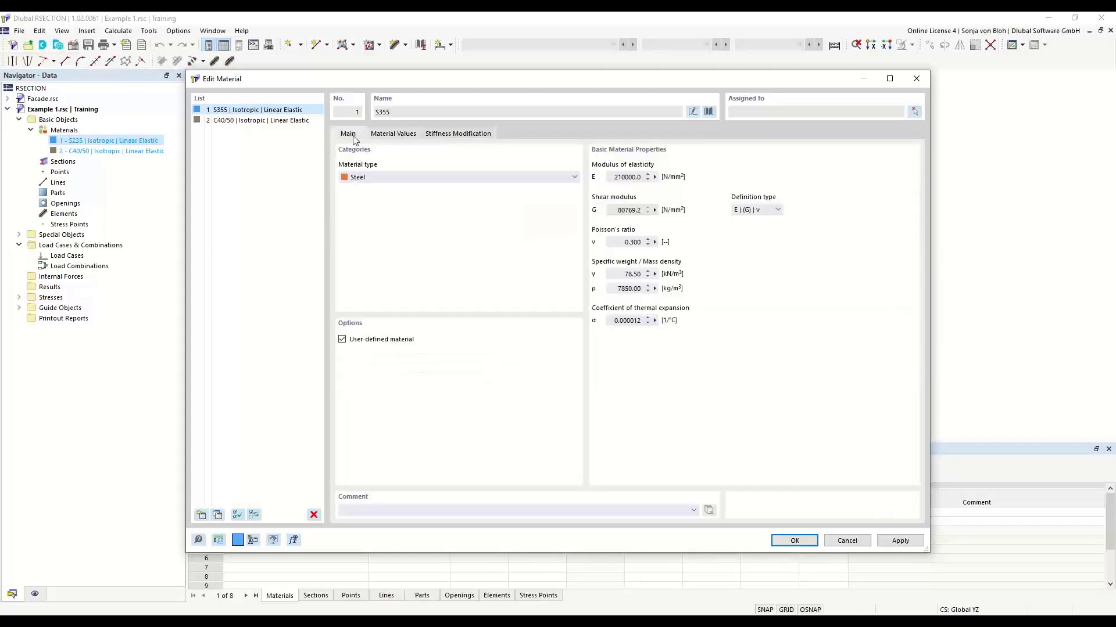
{"action": "left_click", "coordinate": [342, 339]}
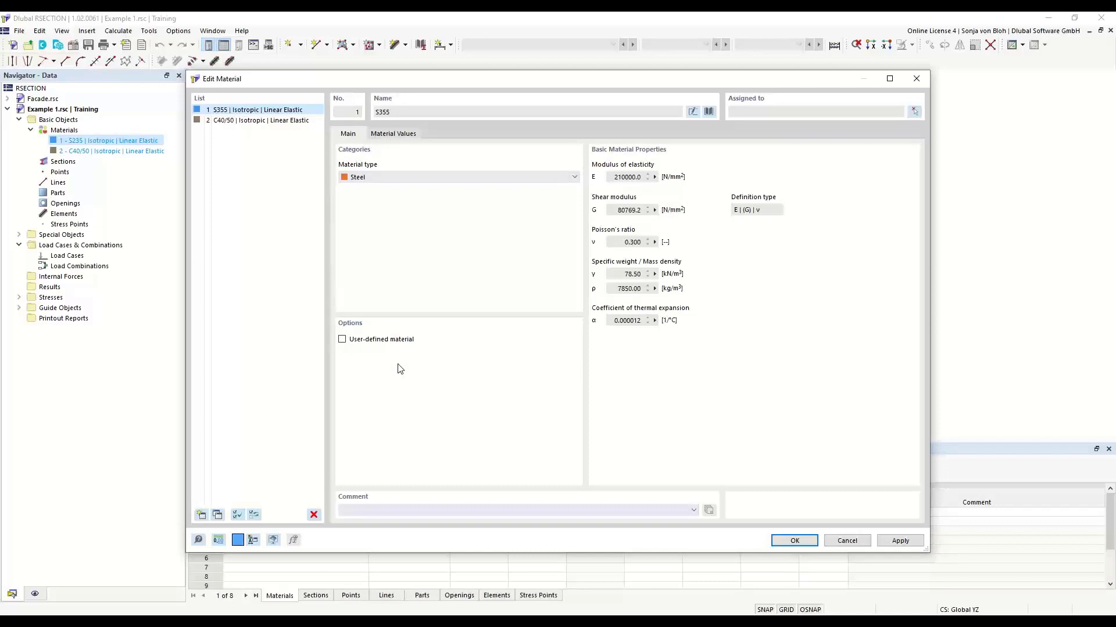
Step: Accept the S355 material and look through the available options for creating a new element
{"action": "left_click", "coordinate": [791, 541]}
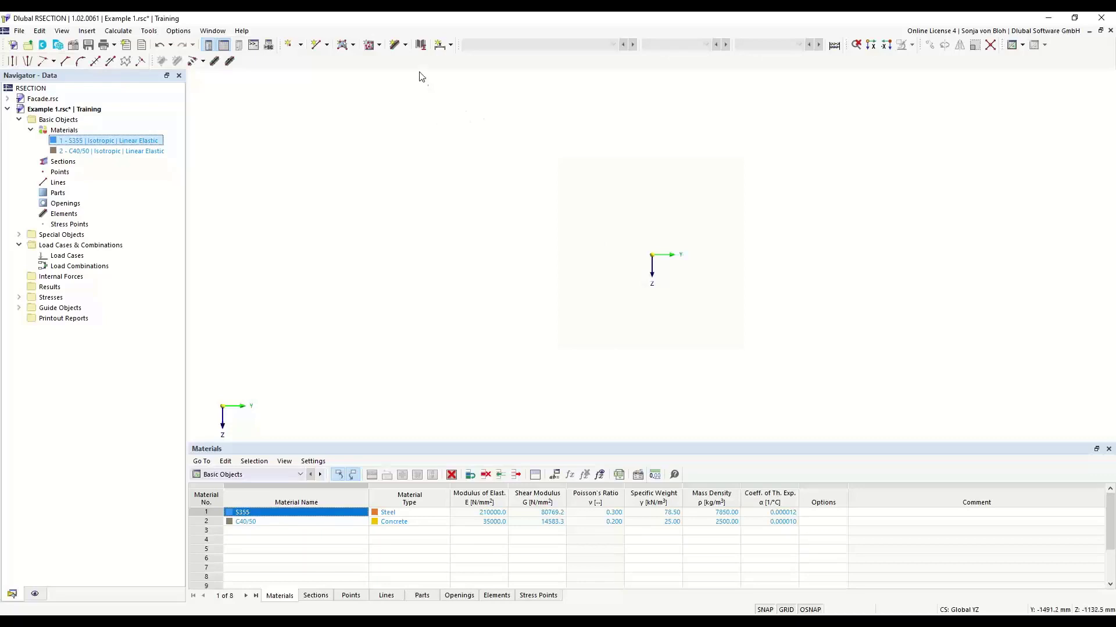
{"action": "left_click", "coordinate": [404, 46]}
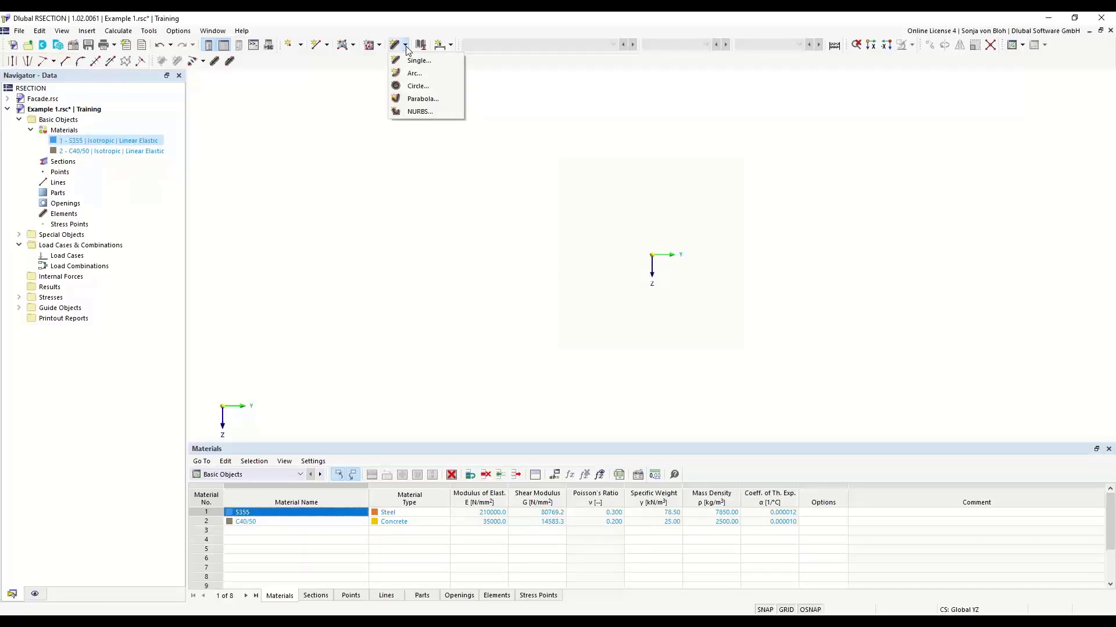
{"action": "left_click", "coordinate": [343, 142]}
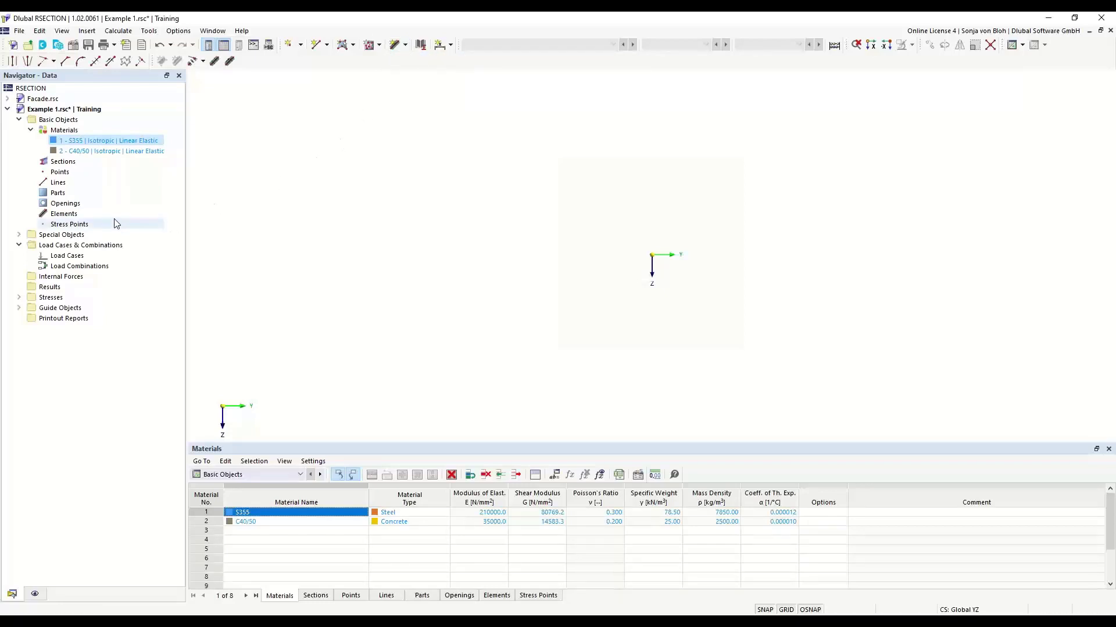
{"action": "right_click", "coordinate": [69, 215]}
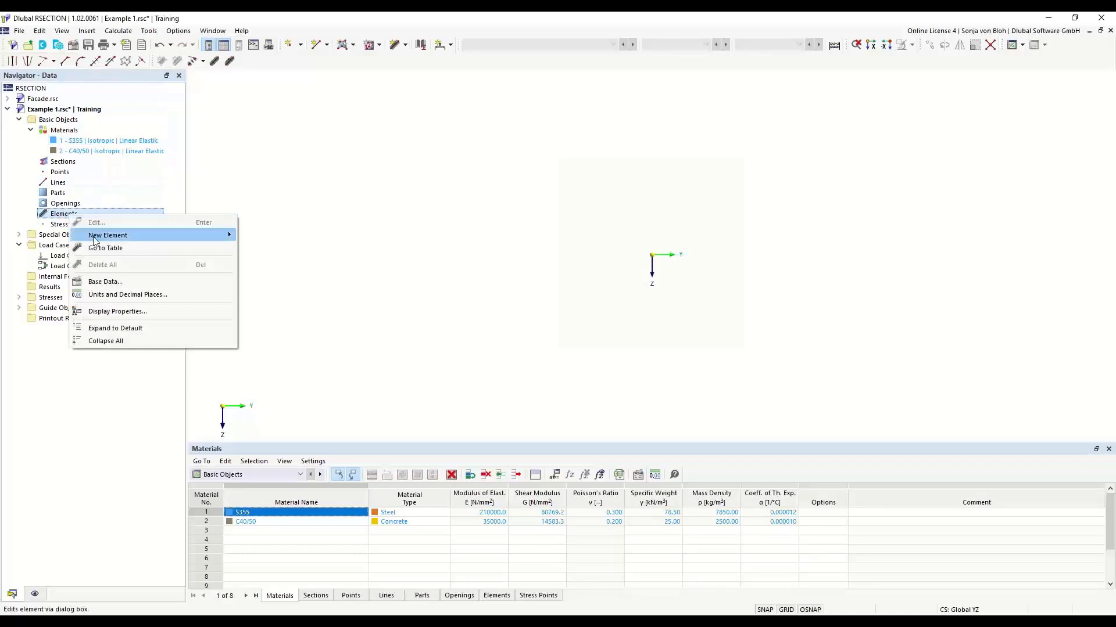
{"action": "mouse_move", "coordinate": [166, 235]}
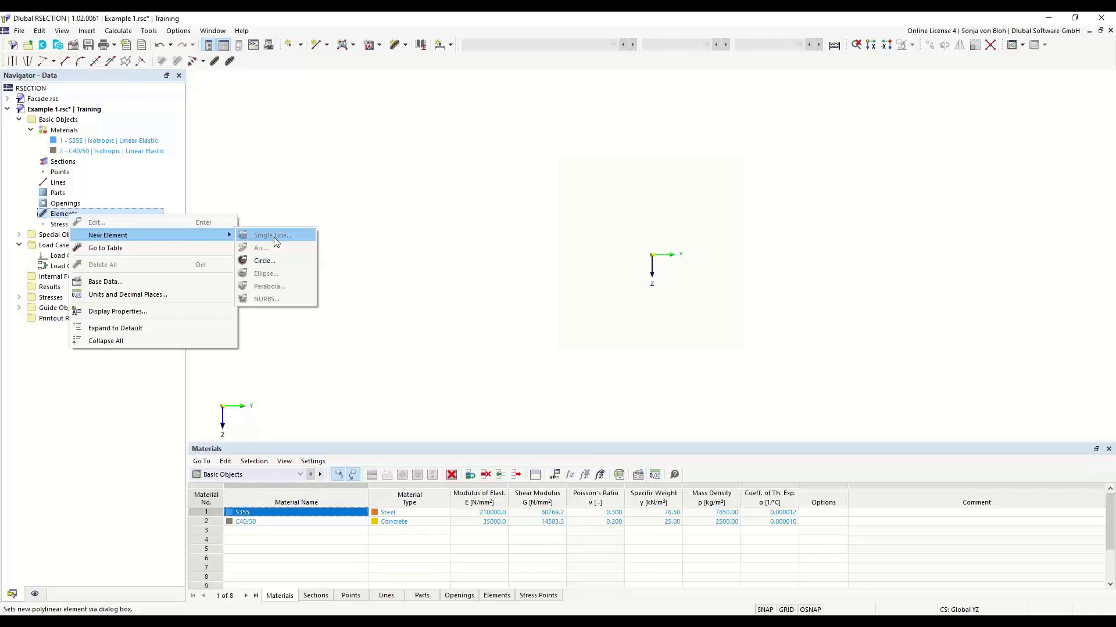
{"action": "left_click", "coordinate": [430, 211]}
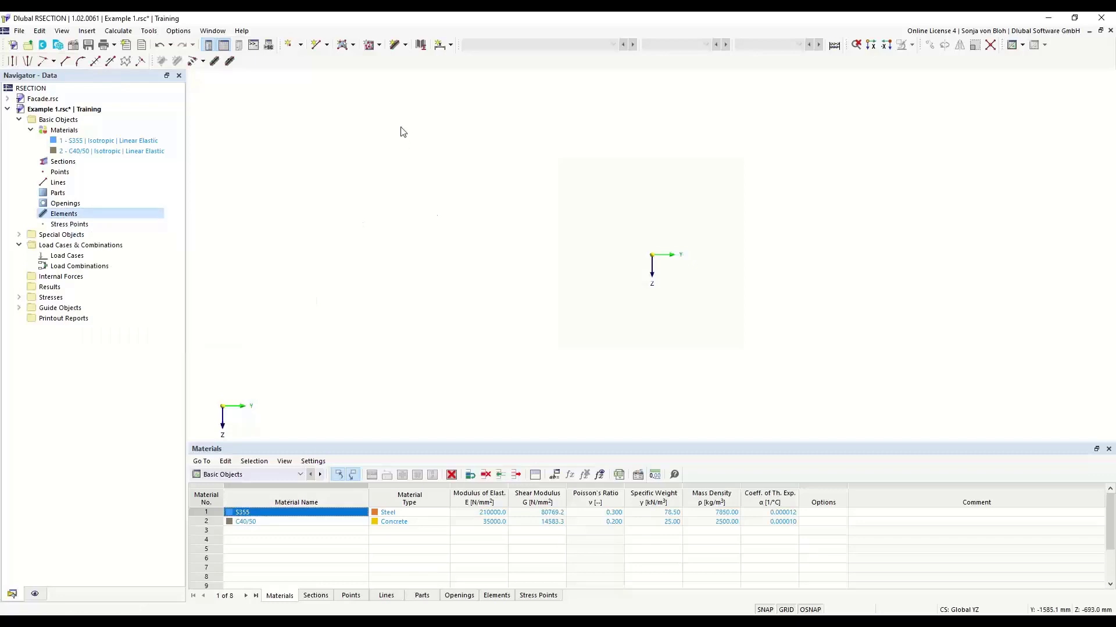
Step: Draw the bottom flange as a single-line S355 element by length and direction from the origin, at 0°, 150 mm long and 10.7 mm thick
{"action": "left_click", "coordinate": [405, 45]}
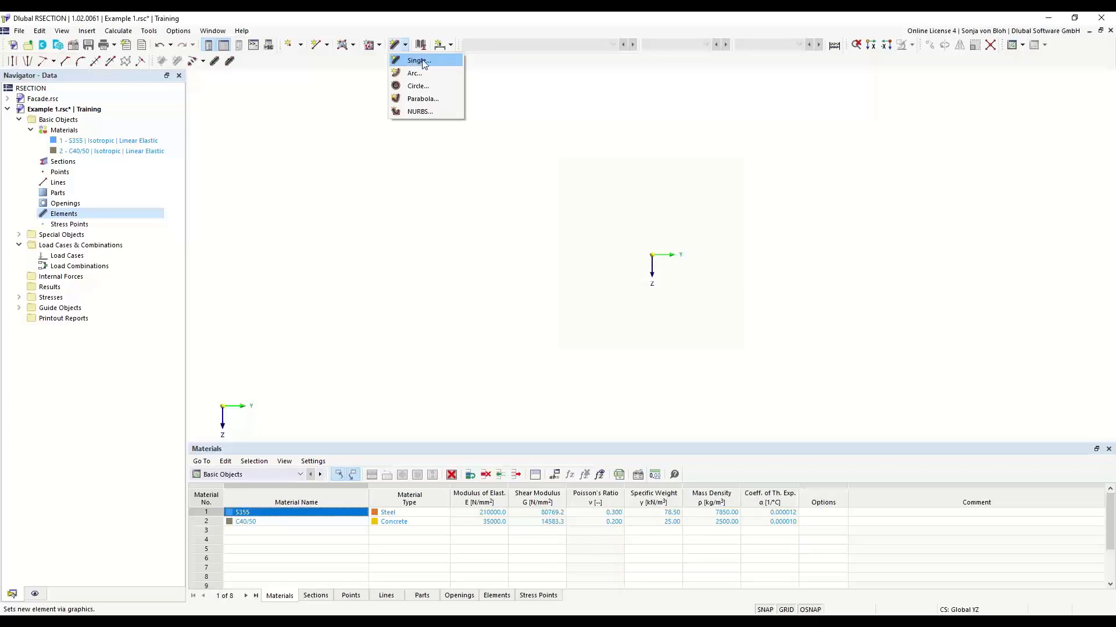
{"action": "left_click", "coordinate": [417, 60]}
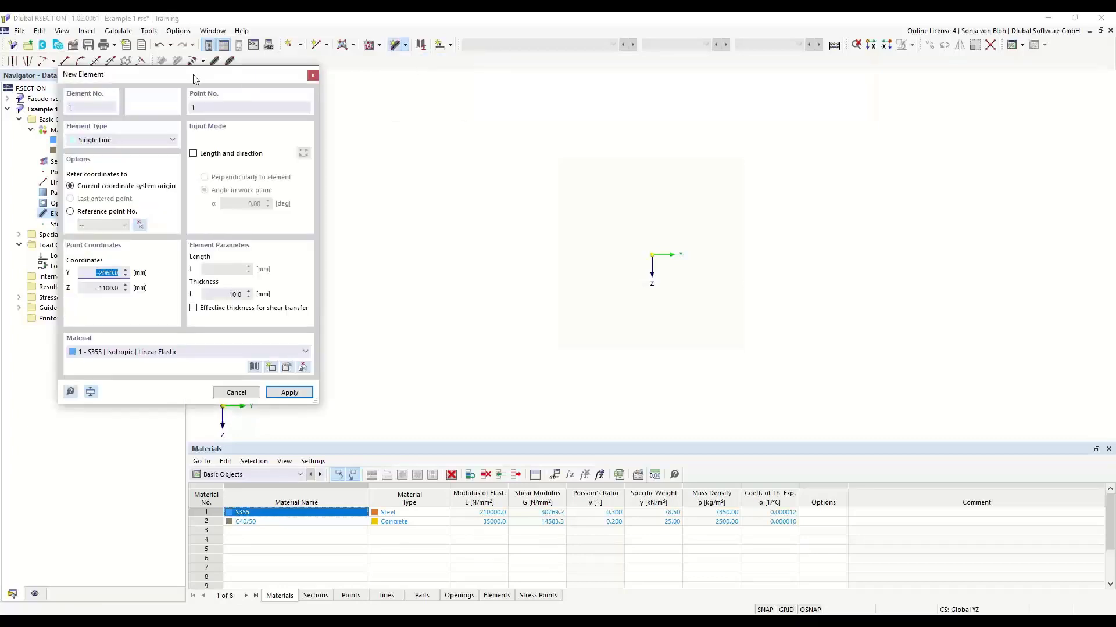
{"action": "left_click_drag", "start_coordinate": [194, 77], "coordinate": [364, 122]}
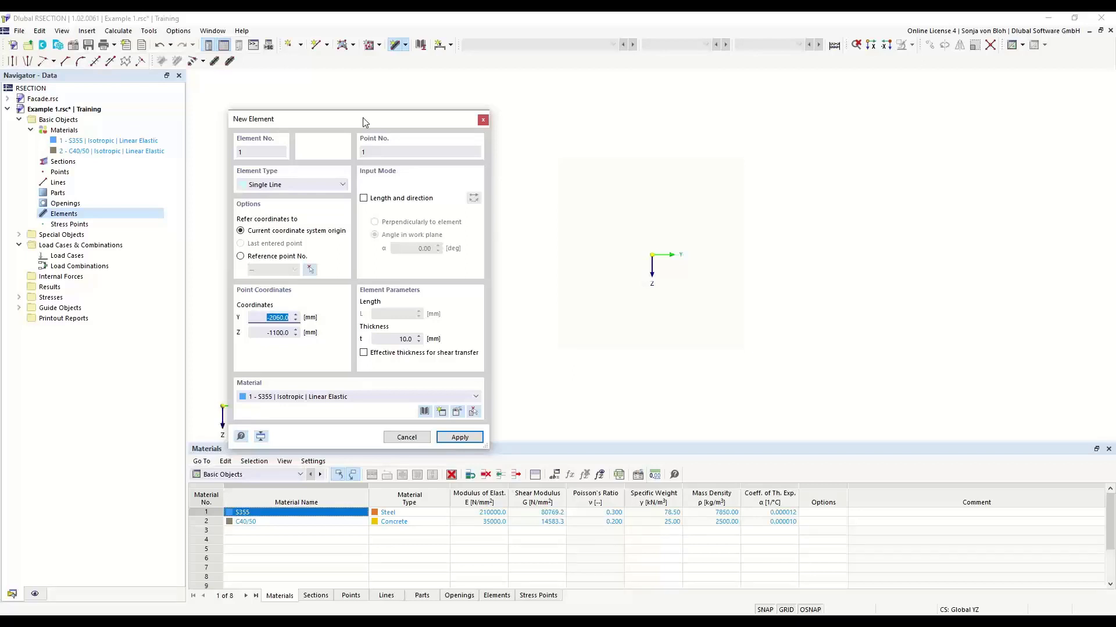
{"action": "left_click", "coordinate": [364, 200]}
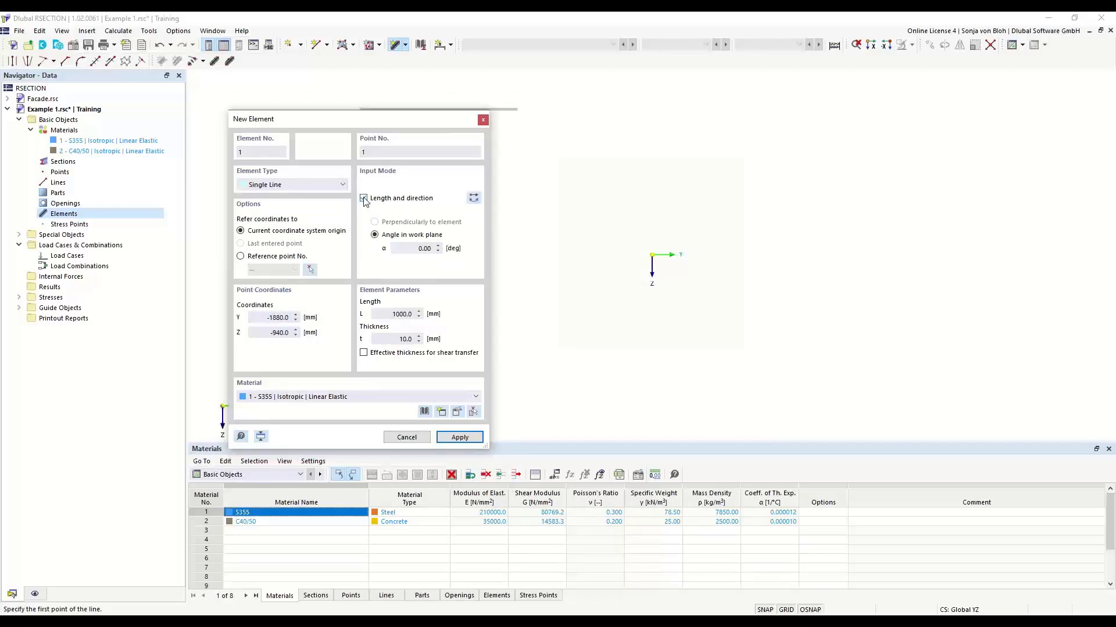
{"action": "left_click", "coordinate": [415, 249]}
{"action": "left_click", "coordinate": [401, 314]}
{"action": "type", "text": "150"}
{"action": "key", "text": "Tab"}
{"action": "type", "text": "10,7"}
{"action": "key", "text": "Tab"}
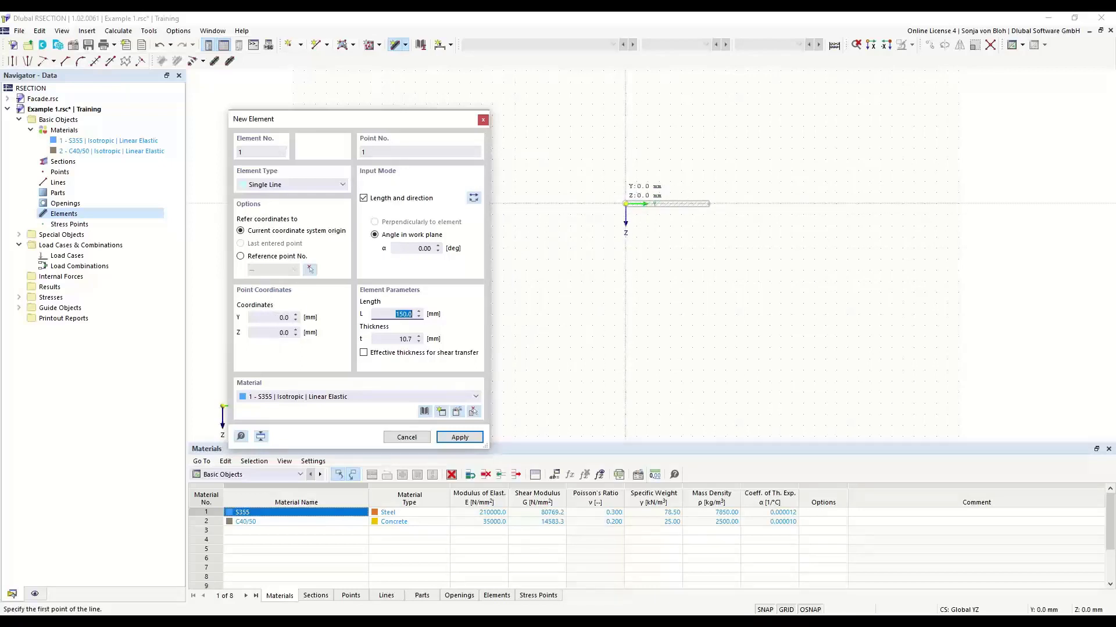
{"action": "scroll", "coordinate": [625, 203], "scroll_direction": "up", "scroll_amount": 2}
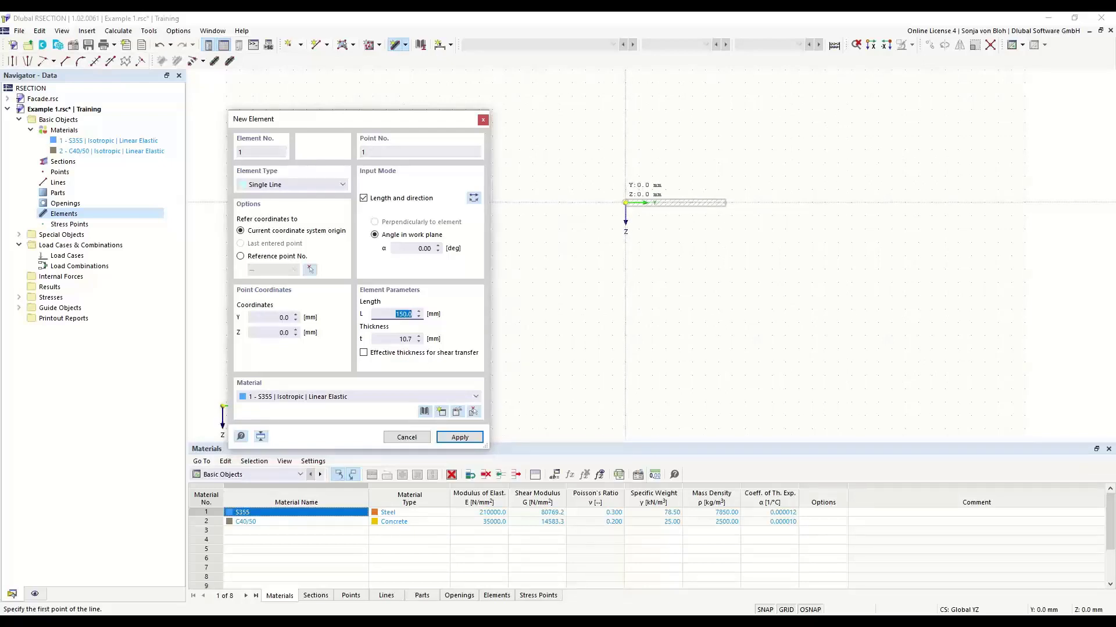
{"action": "left_click", "coordinate": [625, 203]}
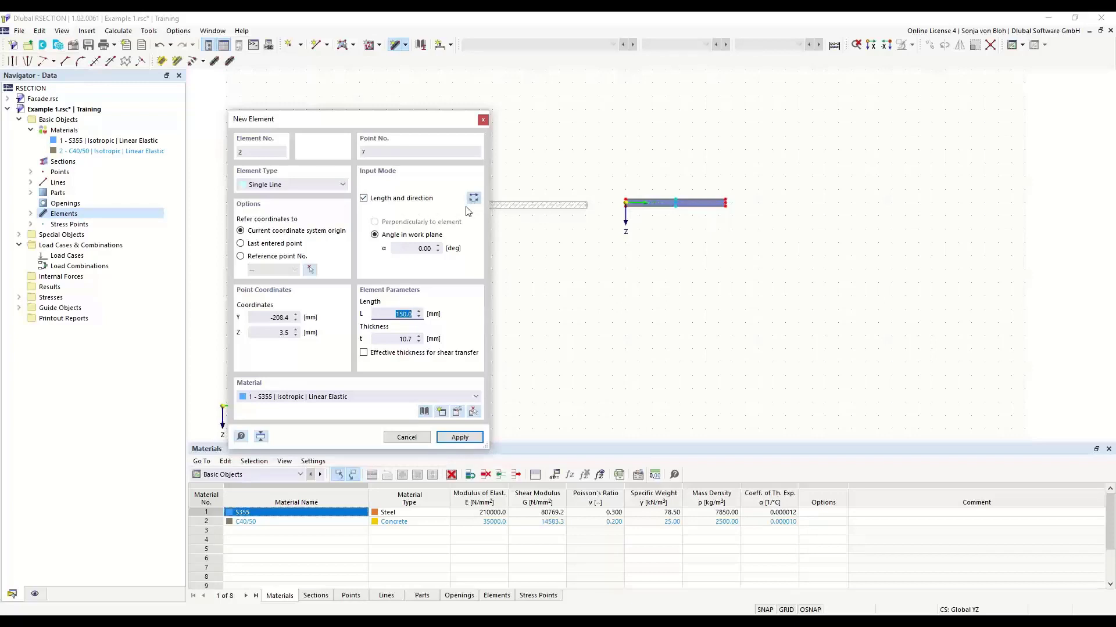
Step: Draw the web upward from the middle of the bottom flange at 90° with reversed orientation, 289.3 mm long and 7.1 mm thick
{"action": "left_click", "coordinate": [413, 250]}
{"action": "type", "text": "90"}
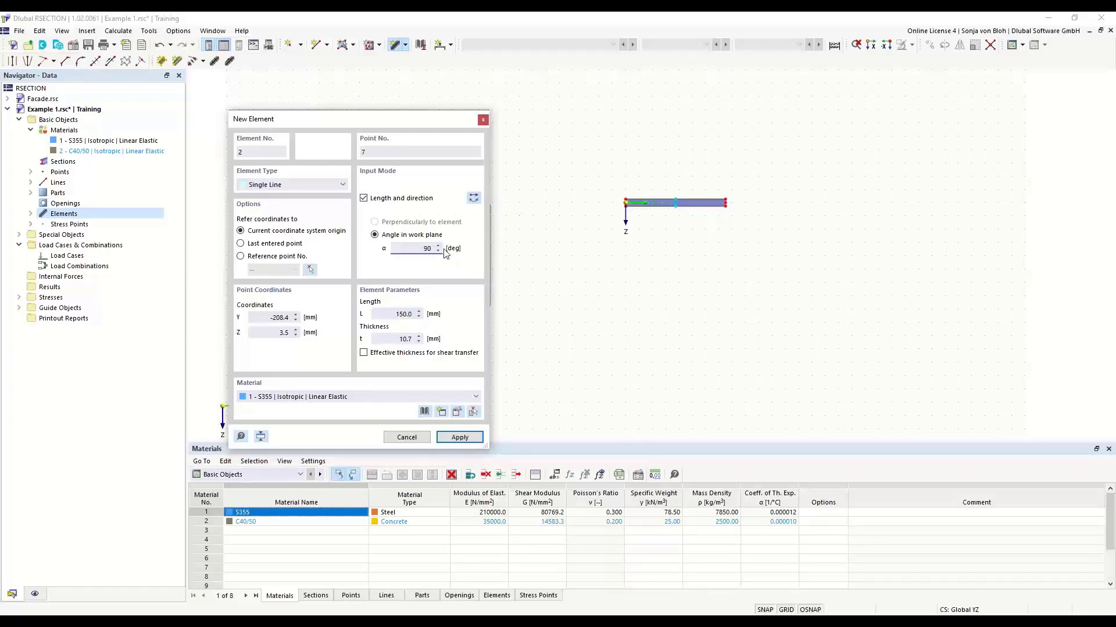
{"action": "key", "text": "Tab"}
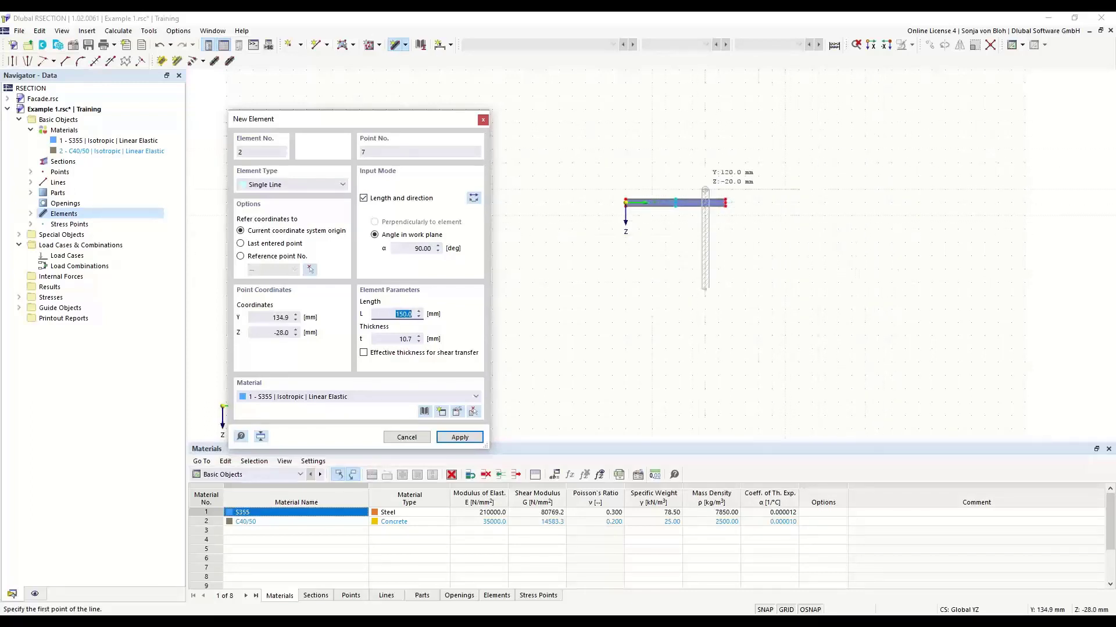
{"action": "left_click", "coordinate": [474, 198]}
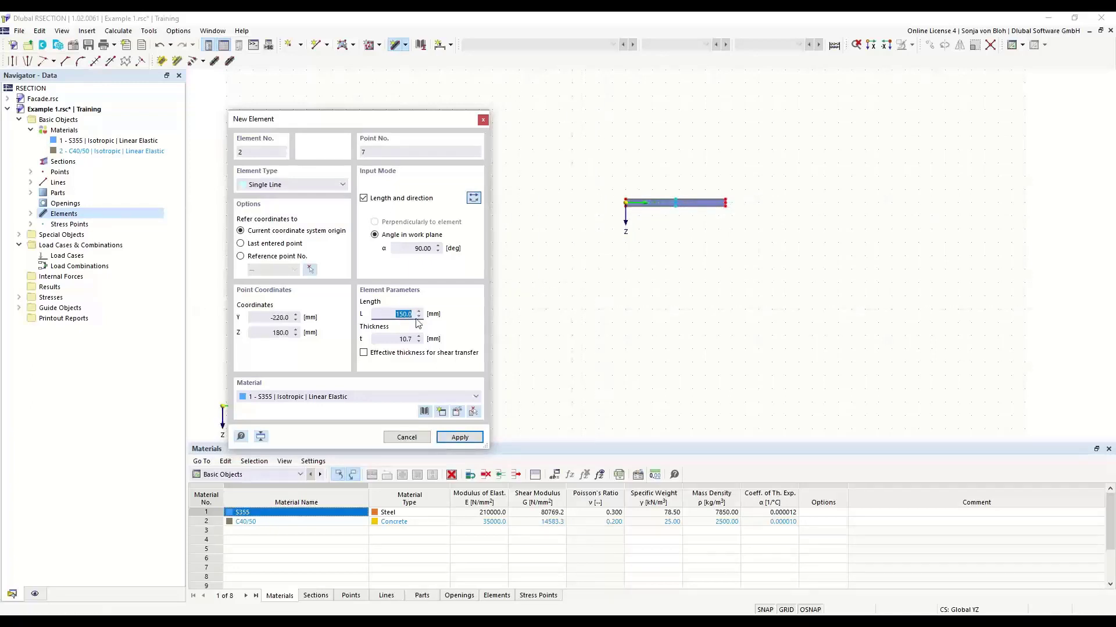
{"action": "type", "text": "289,3"}
{"action": "left_click", "coordinate": [390, 340]}
{"action": "type", "text": "7"}
{"action": "type", "text": ",1"}
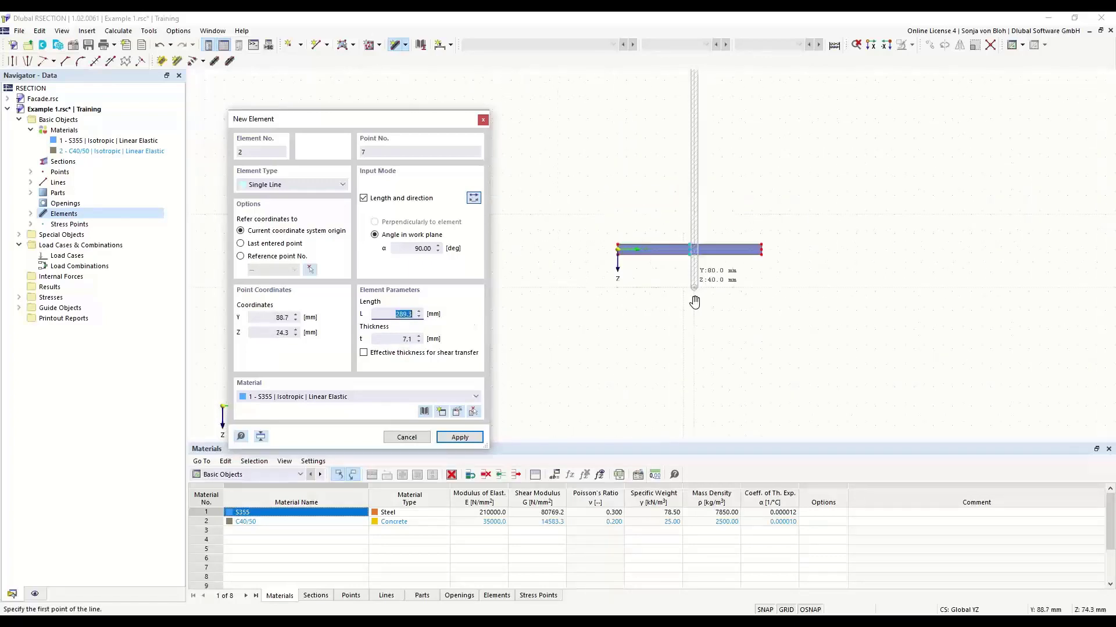
{"action": "scroll", "coordinate": [694, 332], "scroll_direction": "up", "scroll_amount": 2}
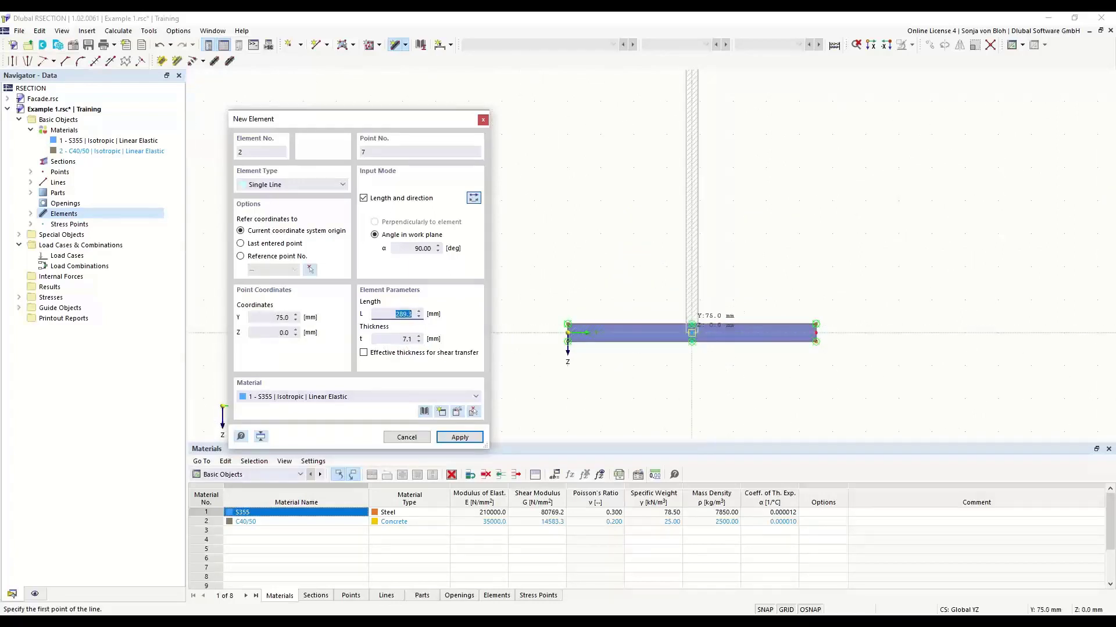
{"action": "left_click", "coordinate": [691, 332]}
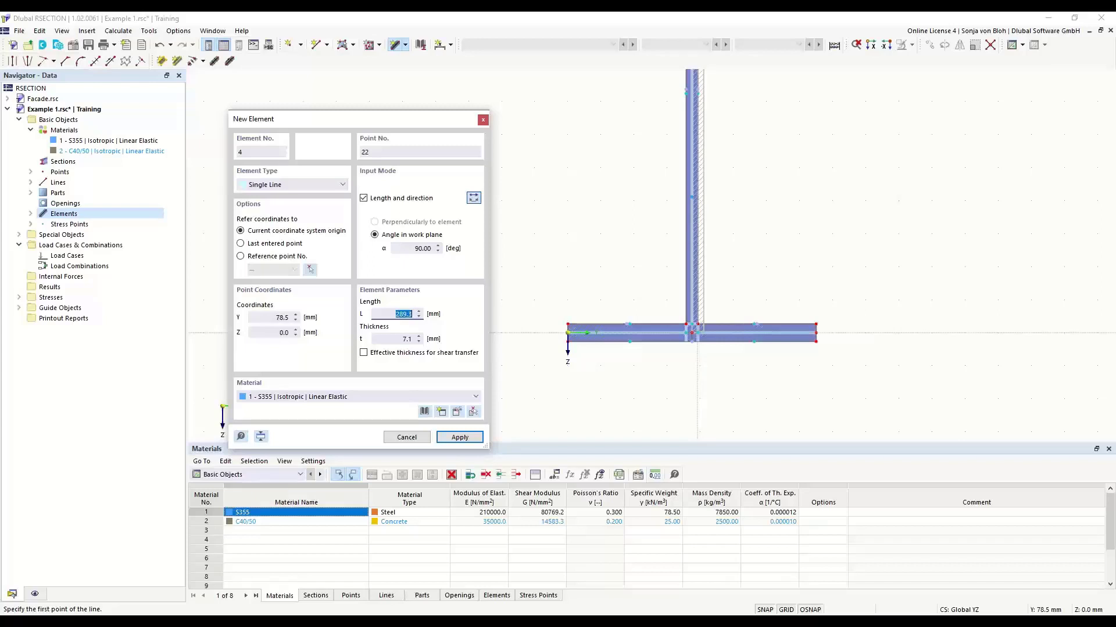
Step: Examine the junction between the web and the bottom flange up close
{"action": "scroll", "coordinate": [681, 374], "scroll_direction": "up", "scroll_amount": 4}
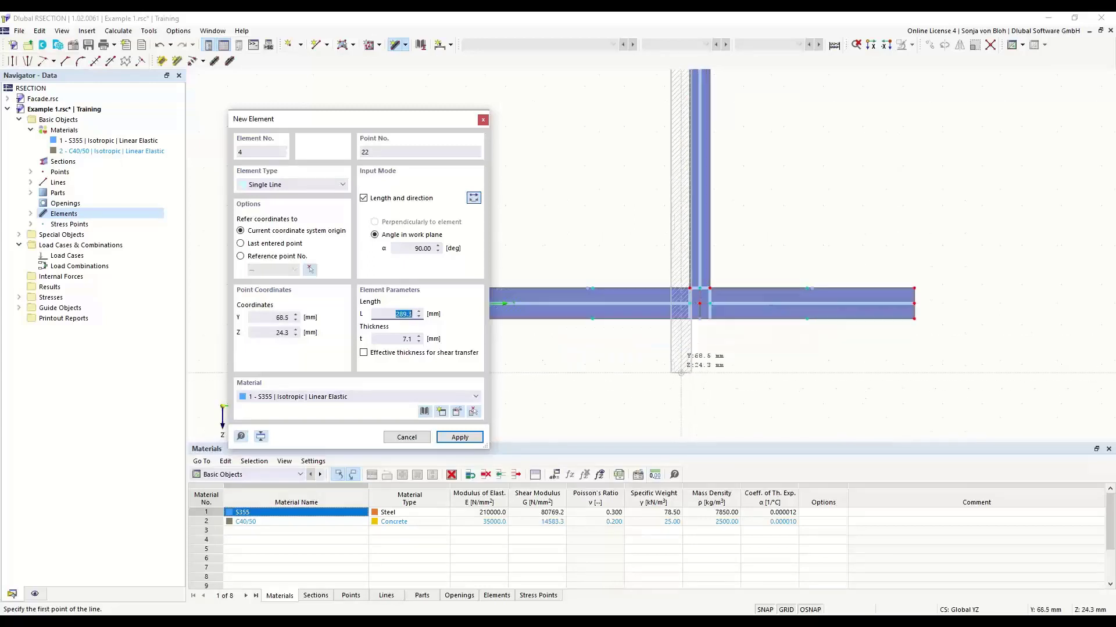
{"action": "scroll", "coordinate": [743, 383], "scroll_direction": "down", "scroll_amount": 3}
{"action": "scroll", "coordinate": [645, 330], "scroll_direction": "up", "scroll_amount": 2}
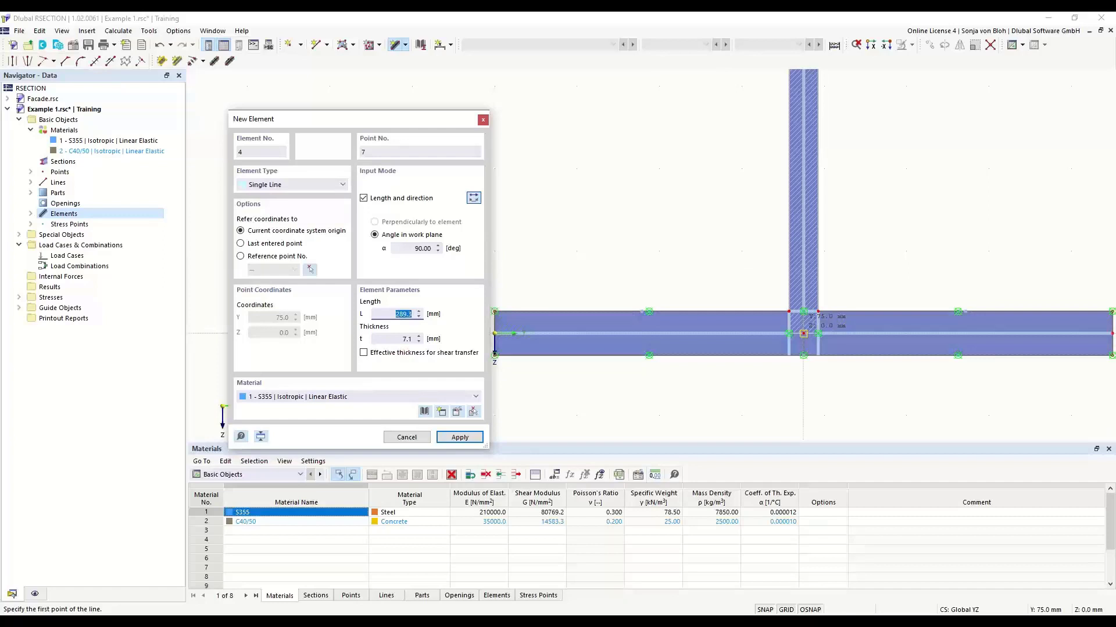
{"action": "scroll", "coordinate": [767, 366], "scroll_direction": "down", "scroll_amount": 4}
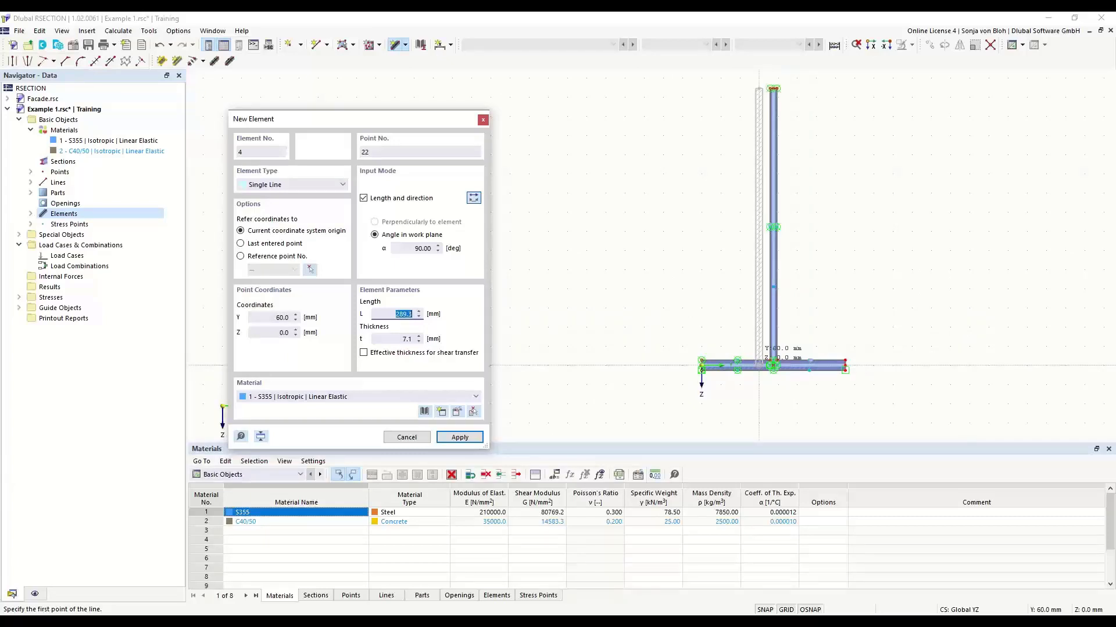
Step: Draw the left half of the top flange from the web's upper end at 0° with reversed orientation, 75 mm long and 10.7 mm thick
{"action": "left_click_drag", "start_coordinate": [389, 122], "coordinate": [415, 92]}
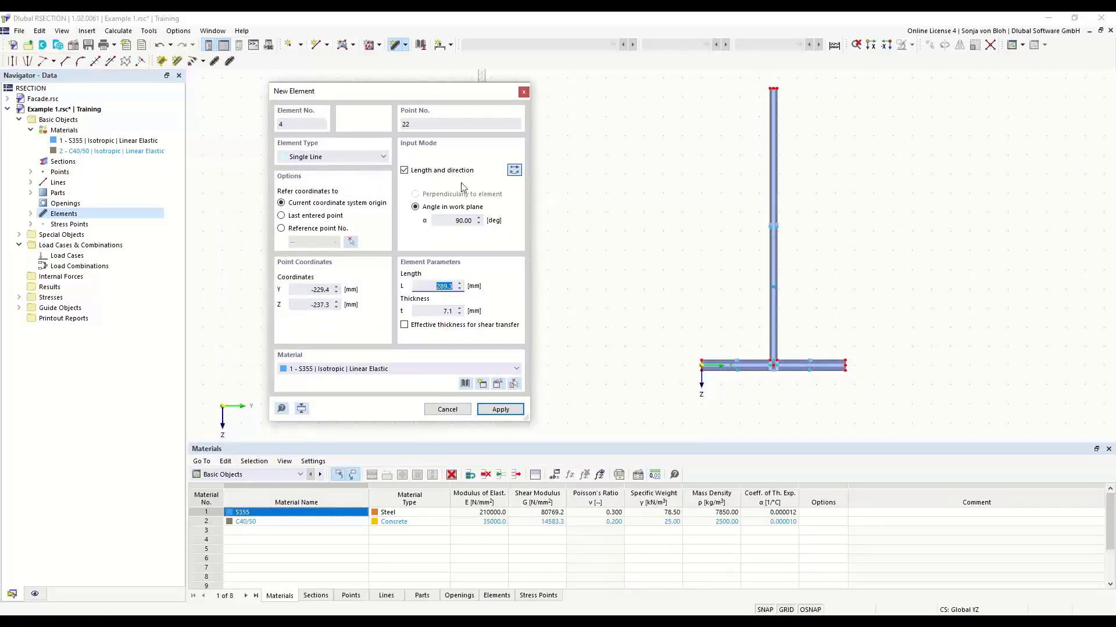
{"action": "left_click", "coordinate": [465, 221]}
{"action": "type", "text": "0"}
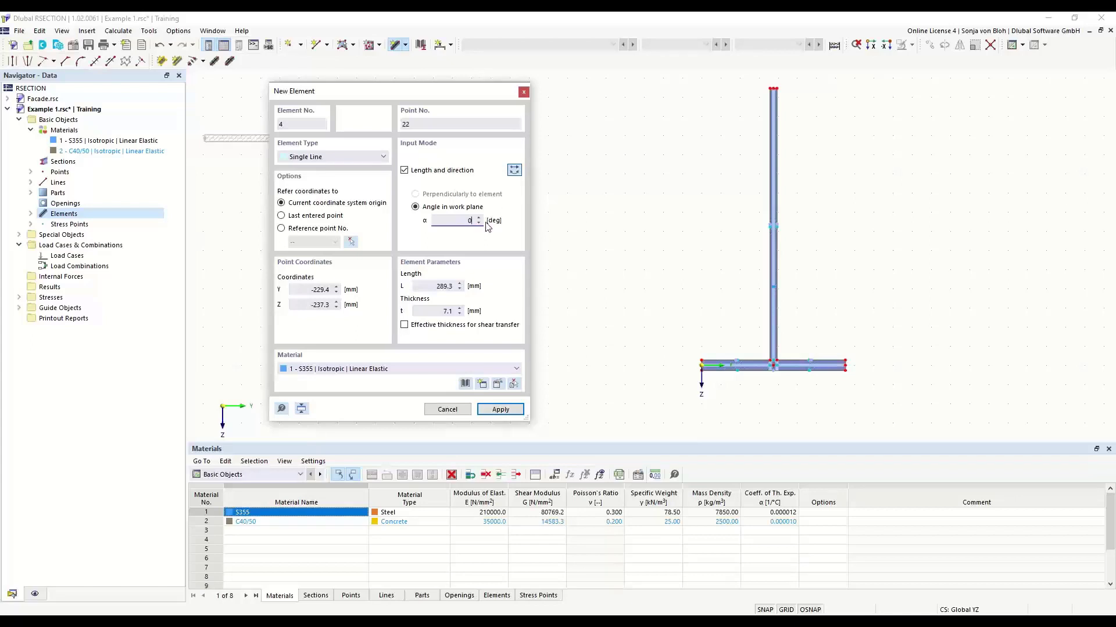
{"action": "left_click", "coordinate": [441, 286]}
{"action": "type", "text": "75"}
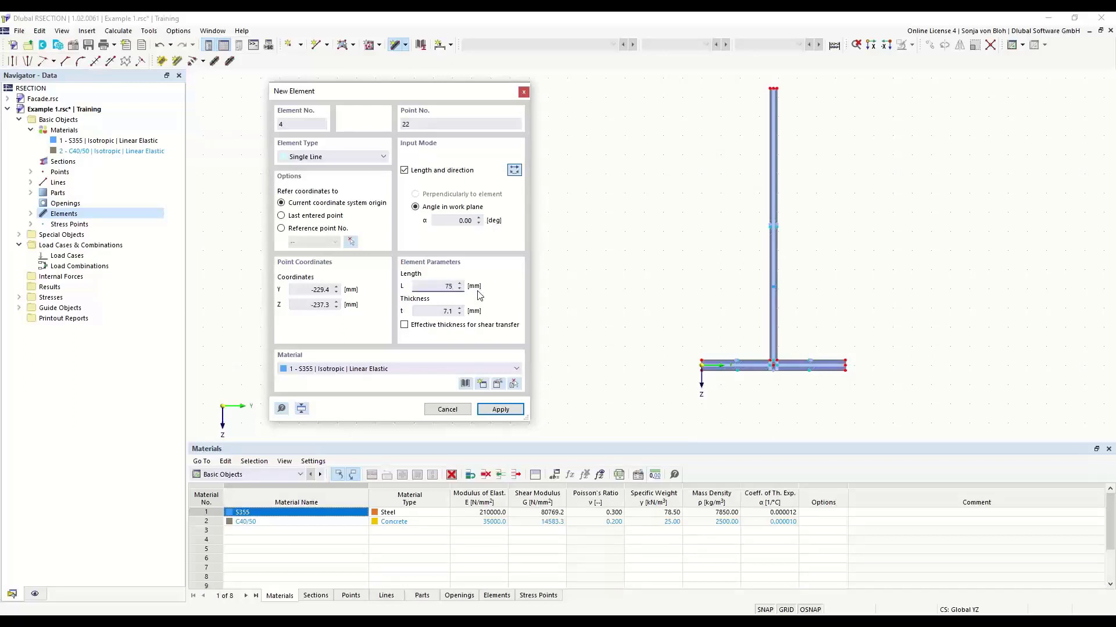
{"action": "left_click", "coordinate": [444, 311]}
{"action": "type", "text": "10,7"}
{"action": "scroll", "coordinate": [862, 99], "scroll_direction": "up", "scroll_amount": 2}
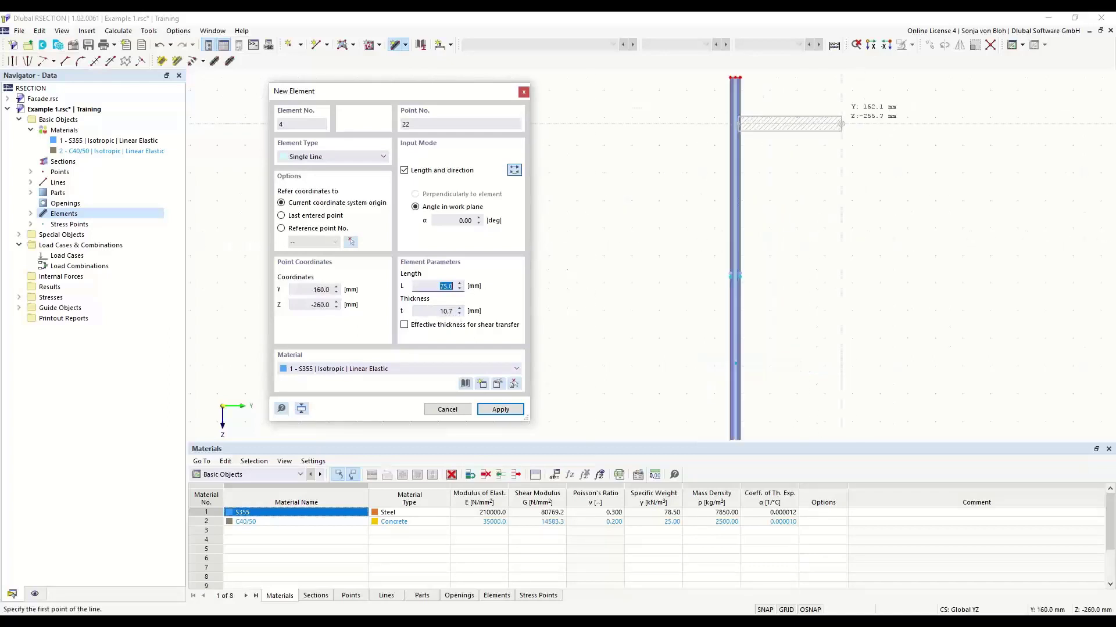
{"action": "middle_click_drag", "start_coordinate": [770, 172], "coordinate": [801, 314]}
{"action": "scroll", "coordinate": [741, 241], "scroll_direction": "up", "scroll_amount": 4}
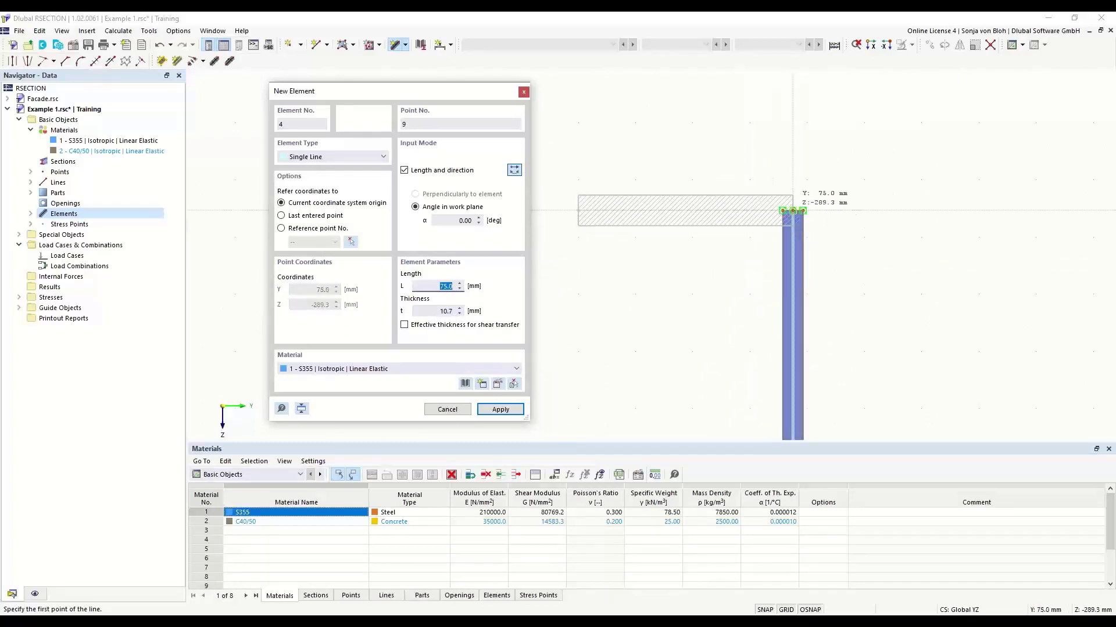
{"action": "left_click", "coordinate": [792, 210]}
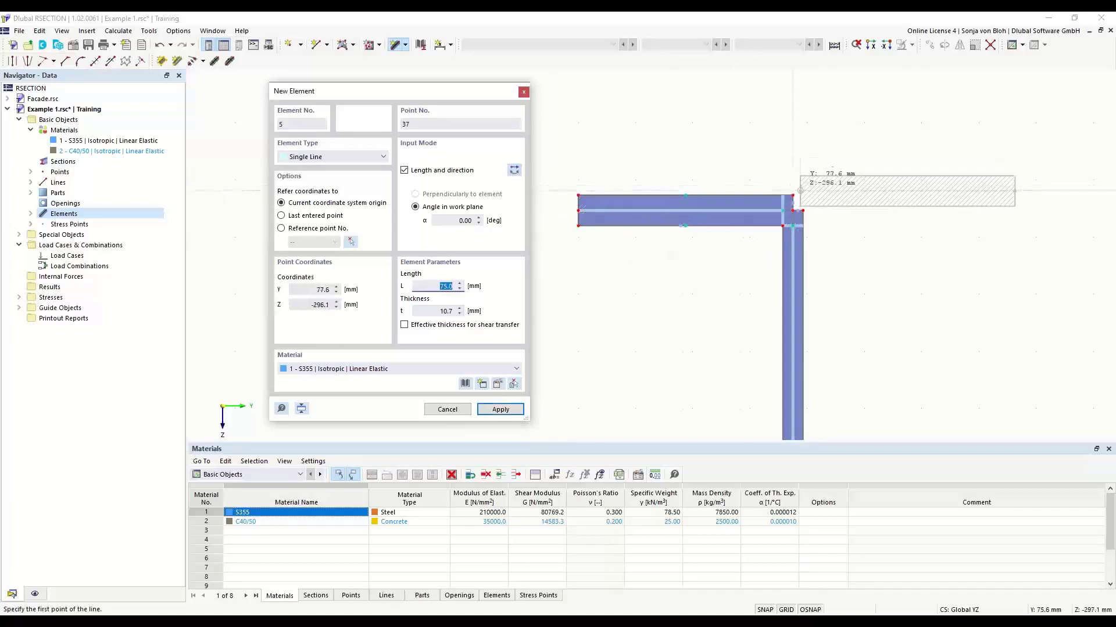
Step: Add the right half of the top flange, 75 mm long, from the web's upper end with normal orientation and finish adding elements
{"action": "scroll", "coordinate": [800, 192], "scroll_direction": "up", "scroll_amount": 2}
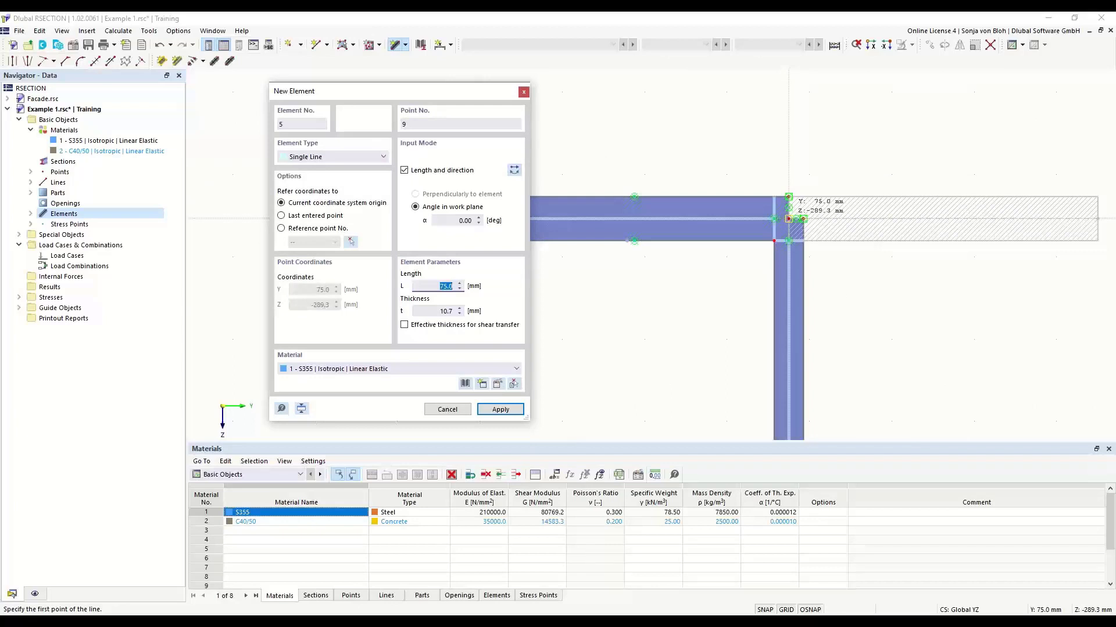
{"action": "left_click", "coordinate": [789, 219]}
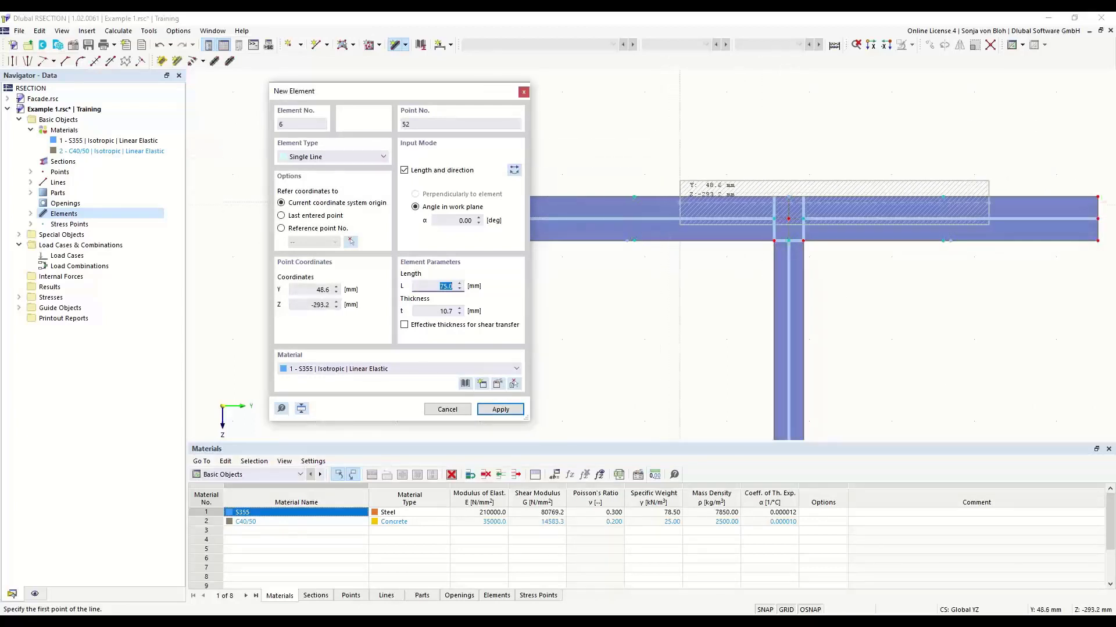
{"action": "key", "text": "Escape"}
{"action": "scroll", "coordinate": [521, 175], "scroll_direction": "down", "scroll_amount": 4}
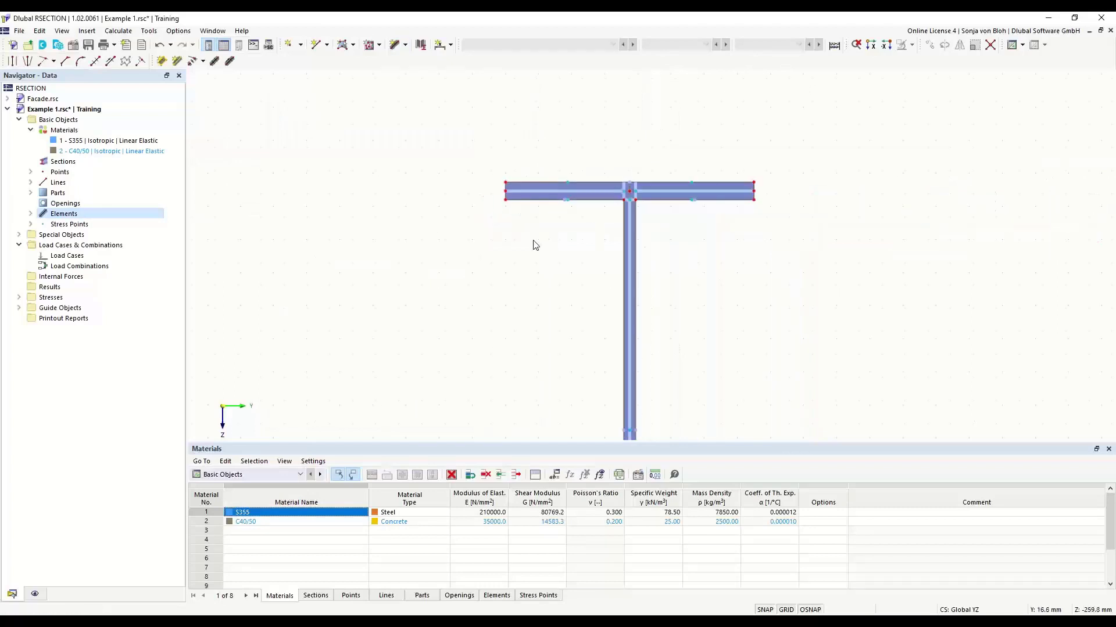
{"action": "middle_click_drag", "start_coordinate": [513, 286], "coordinate": [474, 194]}
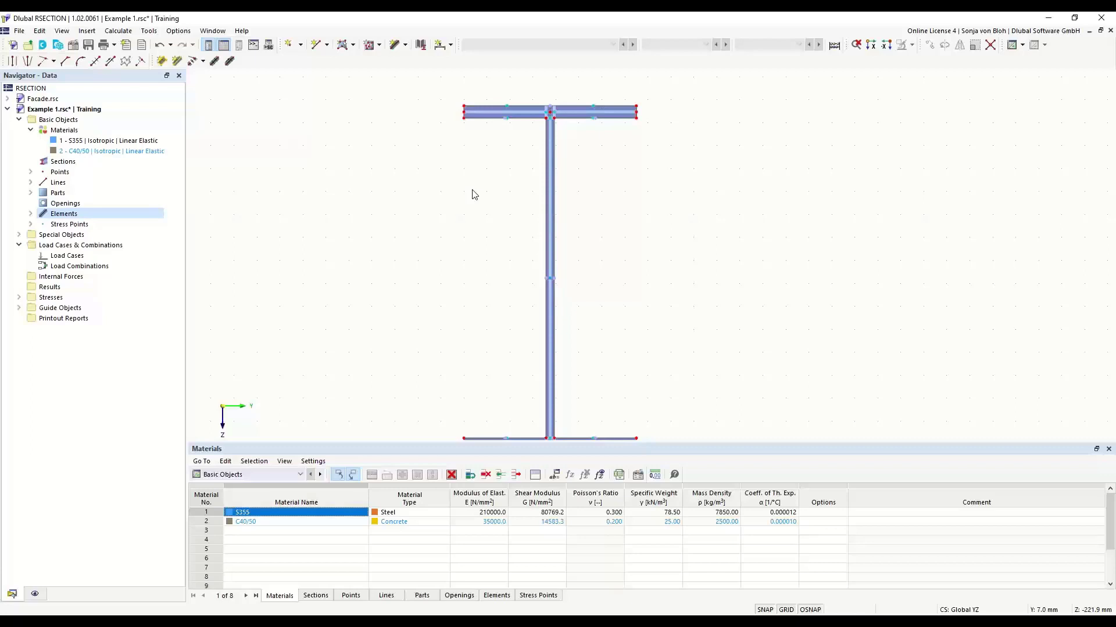
Step: Round both inner corners between the web and the top flange with a 15 mm radius
{"action": "left_click", "coordinate": [79, 61]}
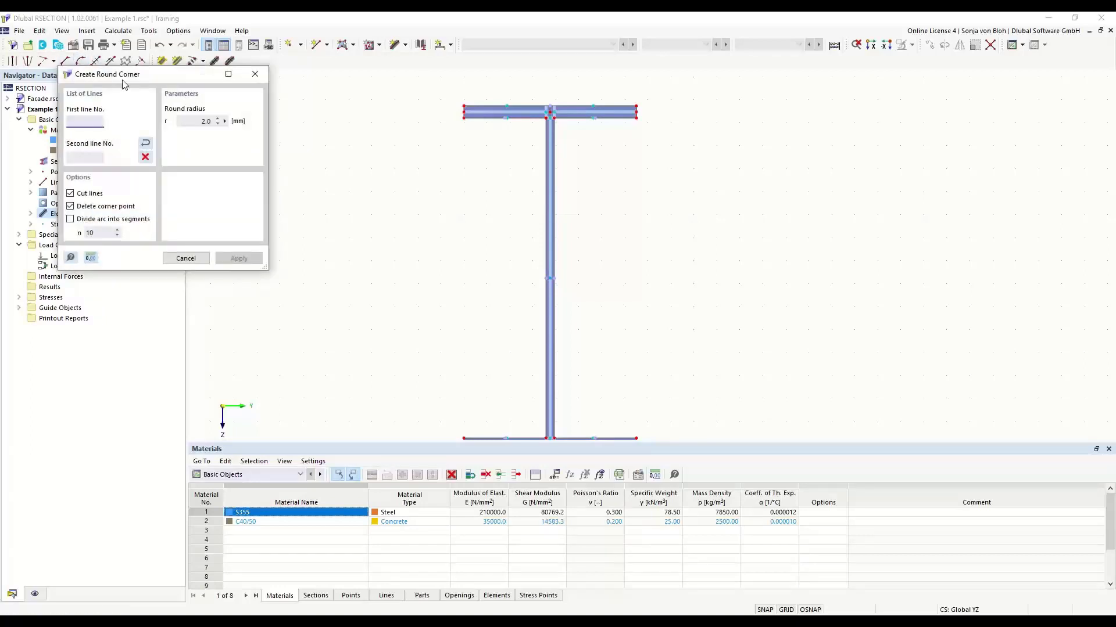
{"action": "left_click_drag", "start_coordinate": [122, 75], "coordinate": [309, 167]}
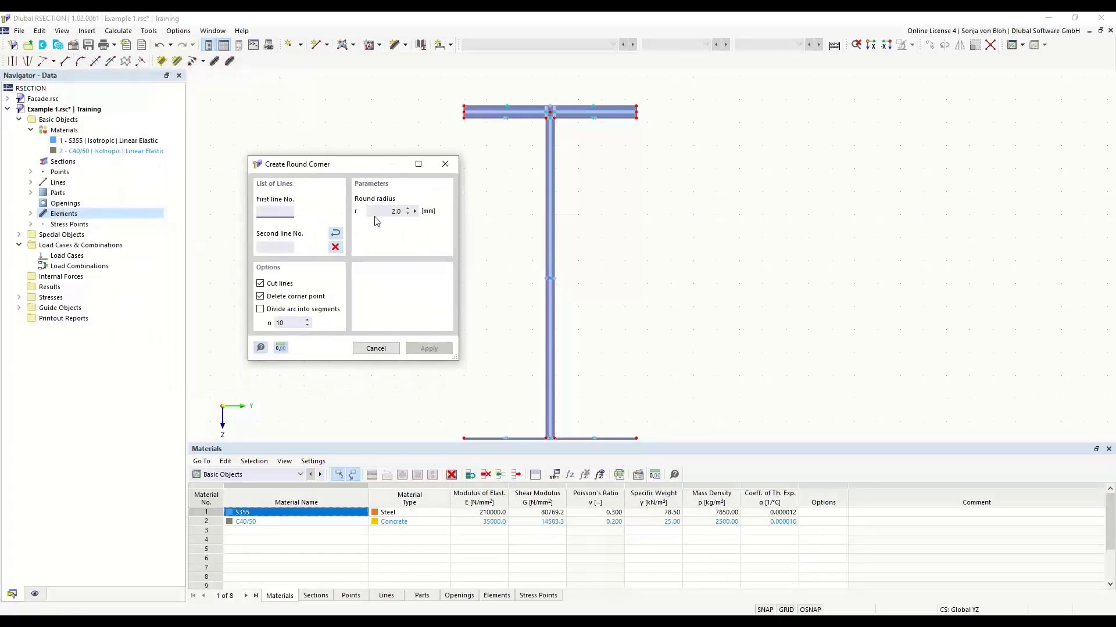
{"action": "double_click", "coordinate": [394, 211]}
{"action": "type", "text": "15"}
{"action": "scroll", "coordinate": [563, 119], "scroll_direction": "up", "scroll_amount": 2}
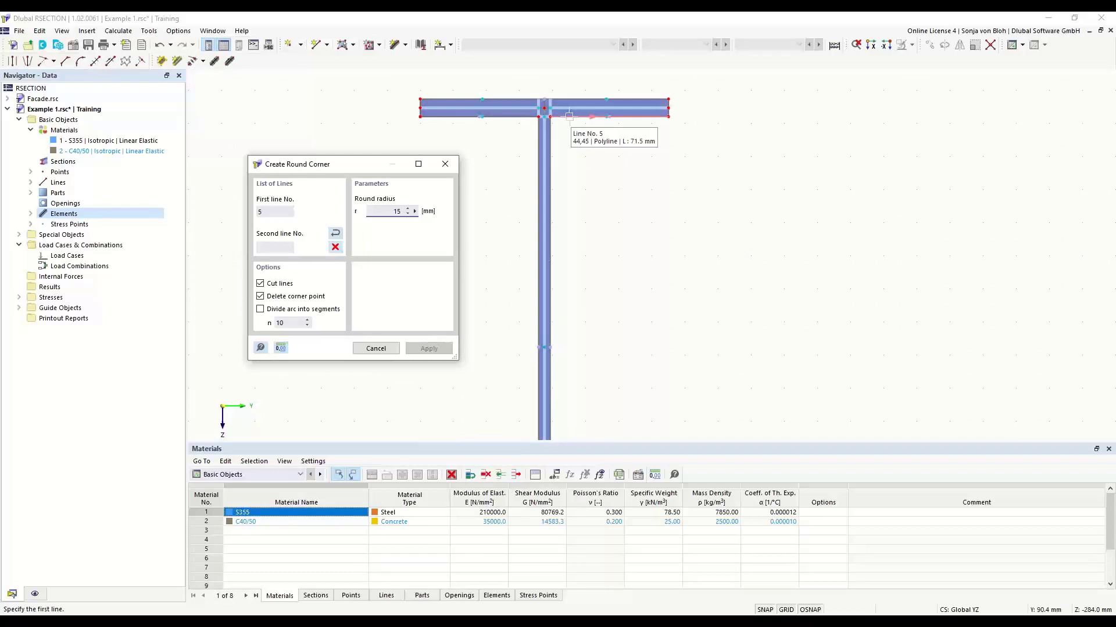
{"action": "left_click", "coordinate": [569, 116]}
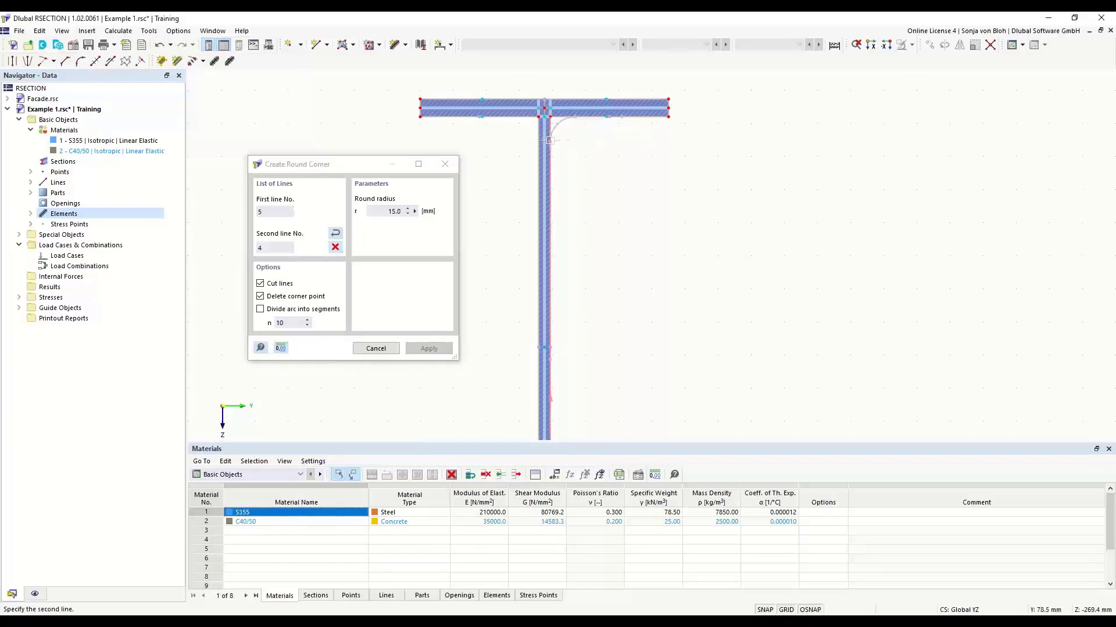
{"action": "left_click", "coordinate": [550, 143]}
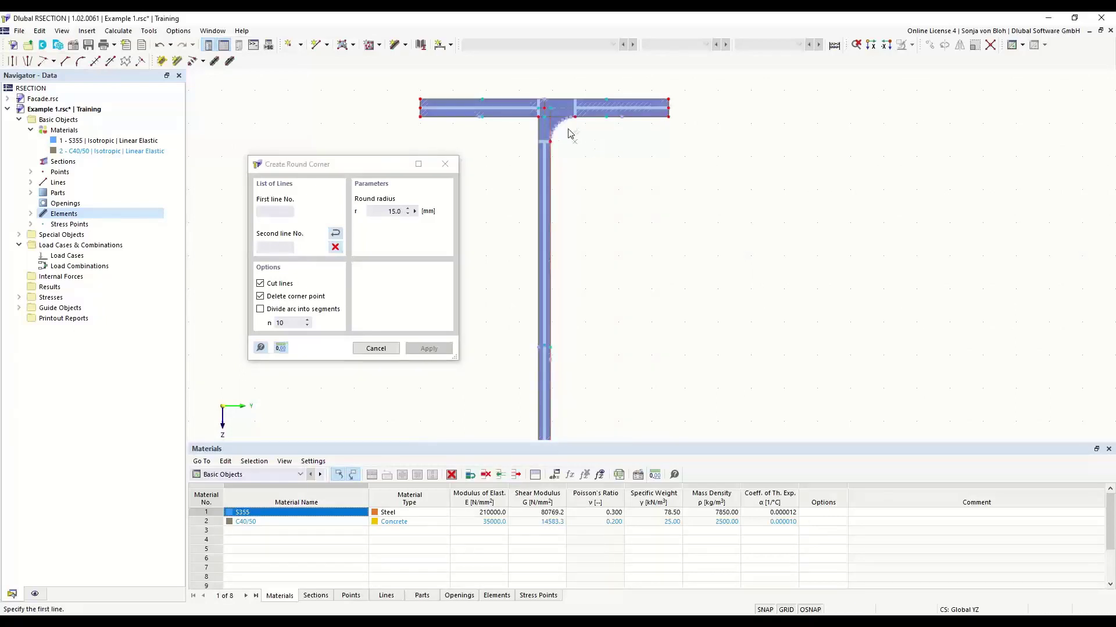
{"action": "left_click", "coordinate": [509, 117]}
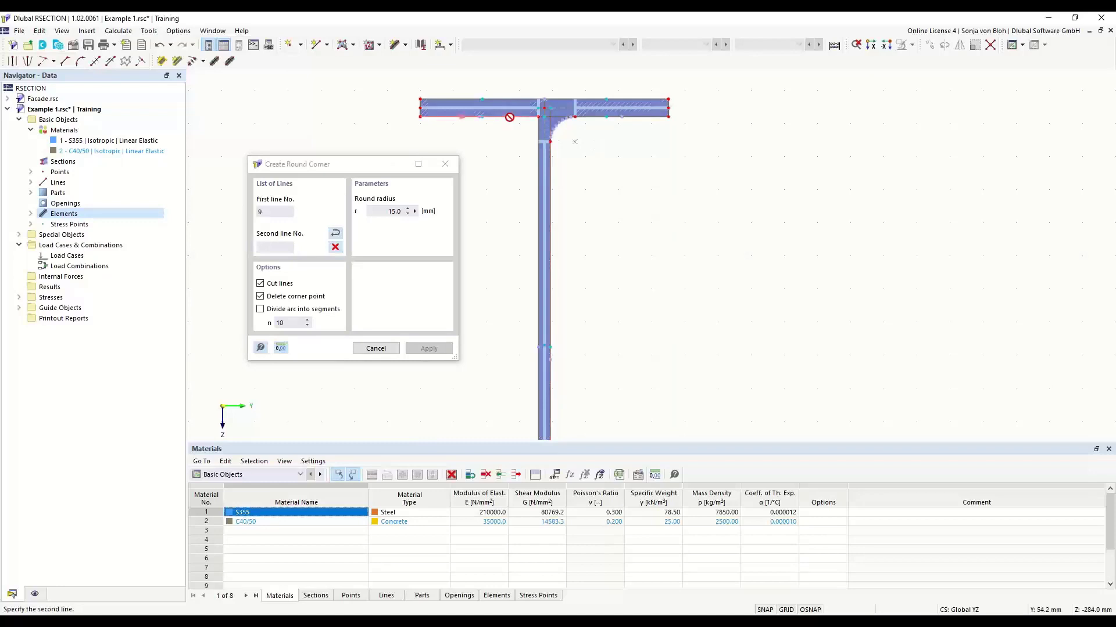
{"action": "left_click", "coordinate": [539, 132]}
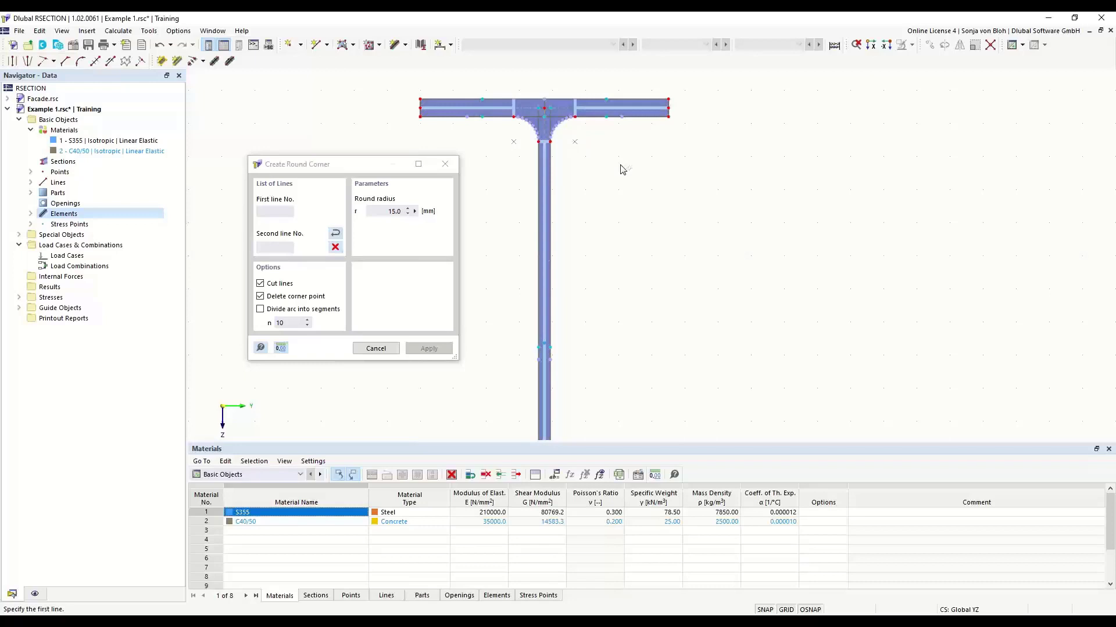
{"action": "key", "text": "Escape"}
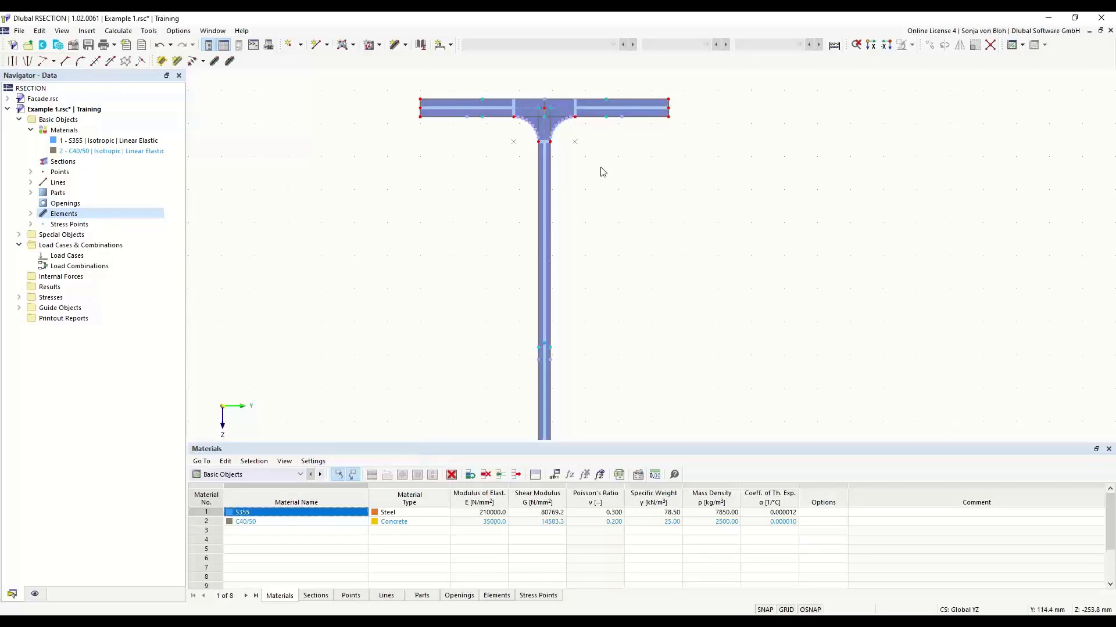
Step: Configure an angled corner for the bottom flange junction by edge and angle, with edge length 6*sqrt(2) mm and angle 45°
{"action": "scroll", "coordinate": [471, 178], "scroll_direction": "down", "scroll_amount": 2}
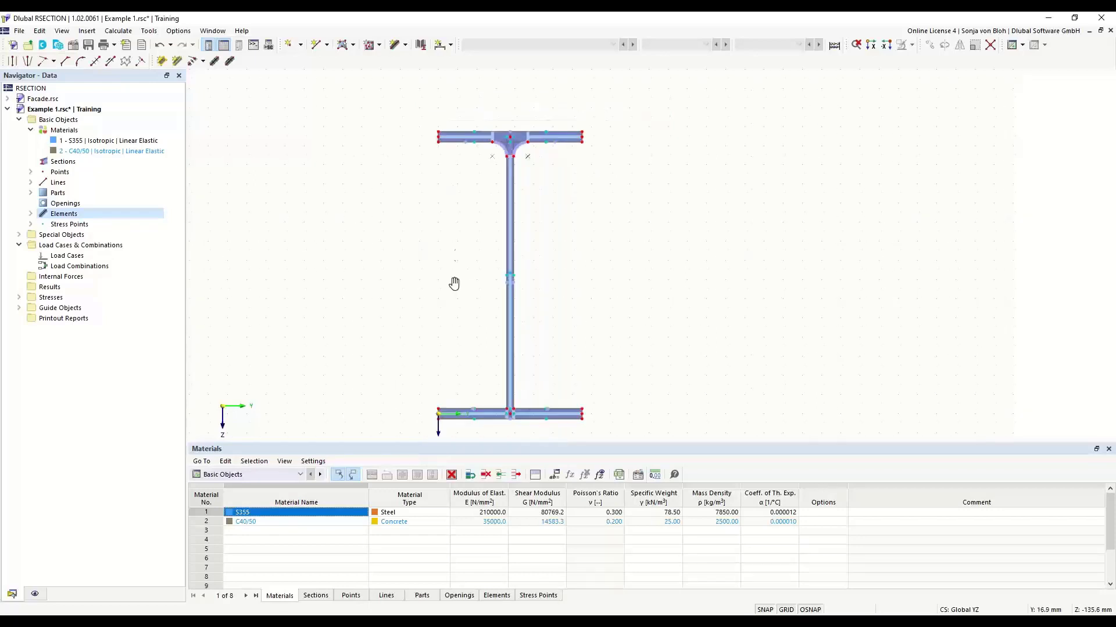
{"action": "middle_click_drag", "start_coordinate": [453, 281], "coordinate": [458, 239]}
{"action": "scroll", "coordinate": [489, 361], "scroll_direction": "up", "scroll_amount": 1}
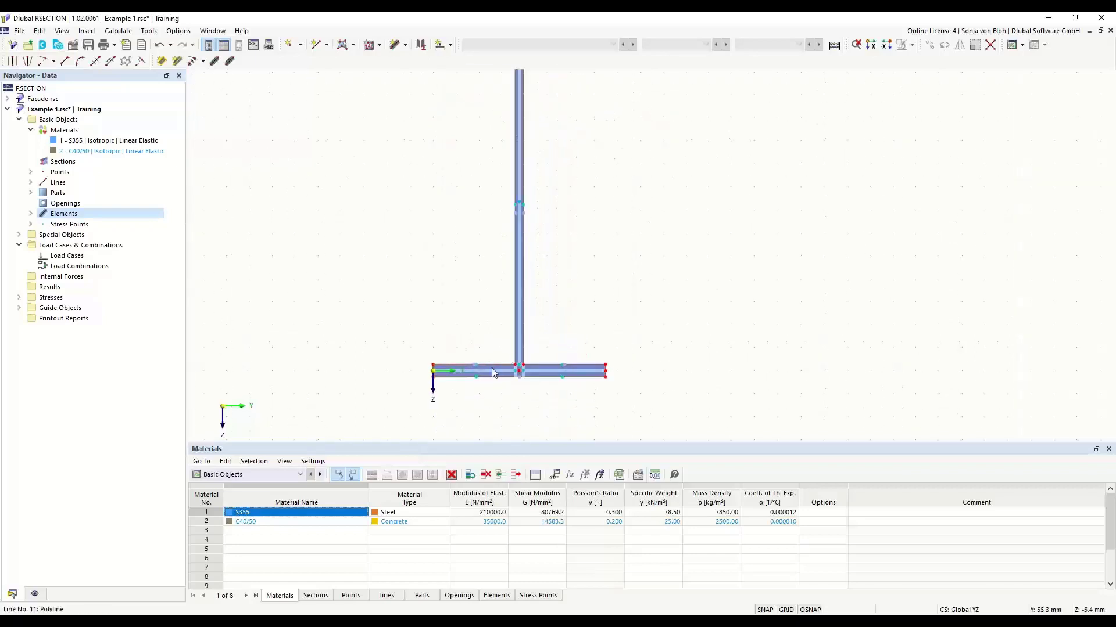
{"action": "left_click", "coordinate": [69, 63]}
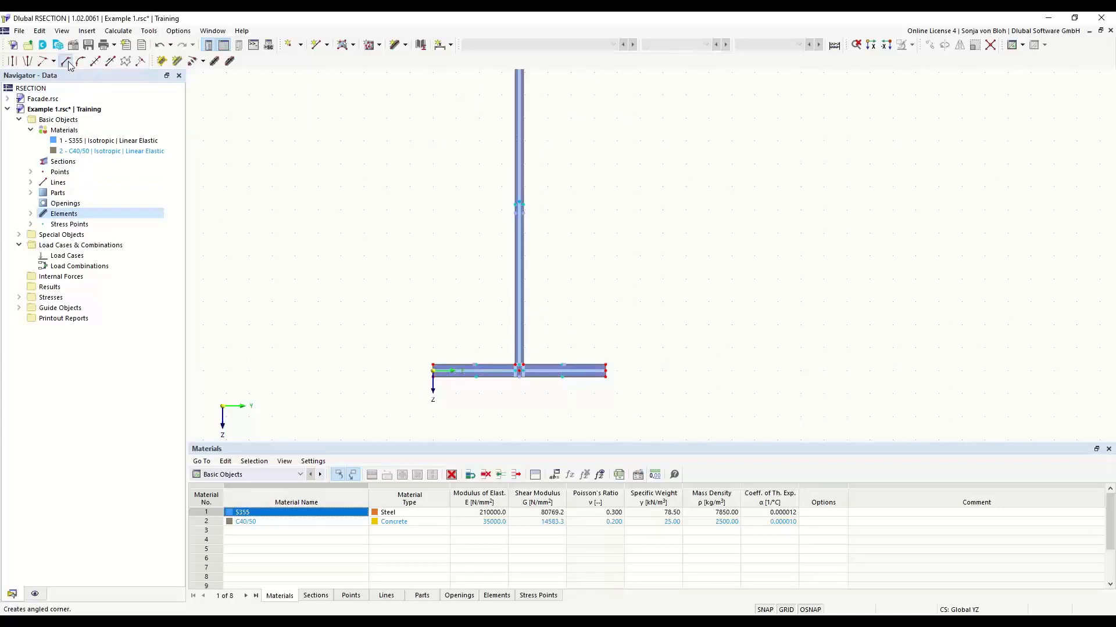
{"action": "left_click_drag", "start_coordinate": [150, 76], "coordinate": [298, 116]}
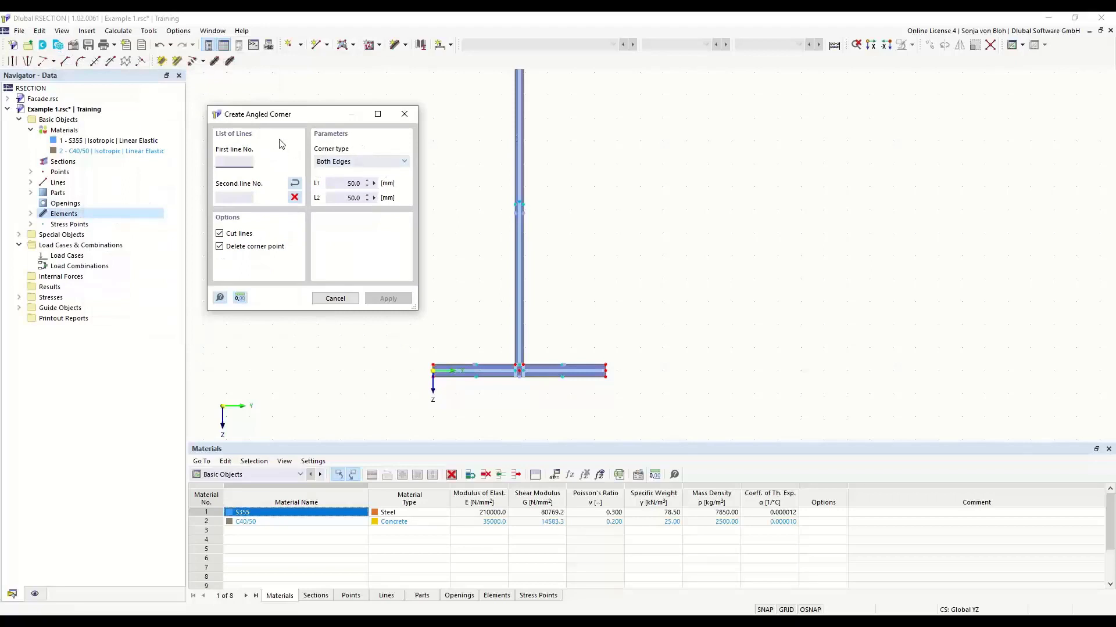
{"action": "left_click", "coordinate": [400, 162]}
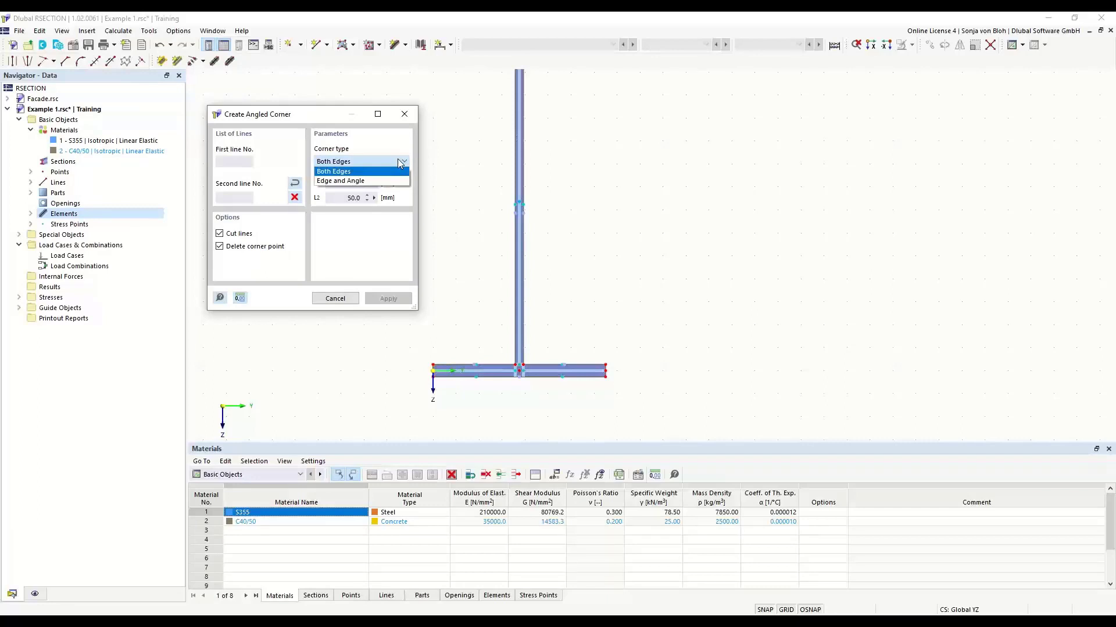
{"action": "left_click", "coordinate": [345, 182]}
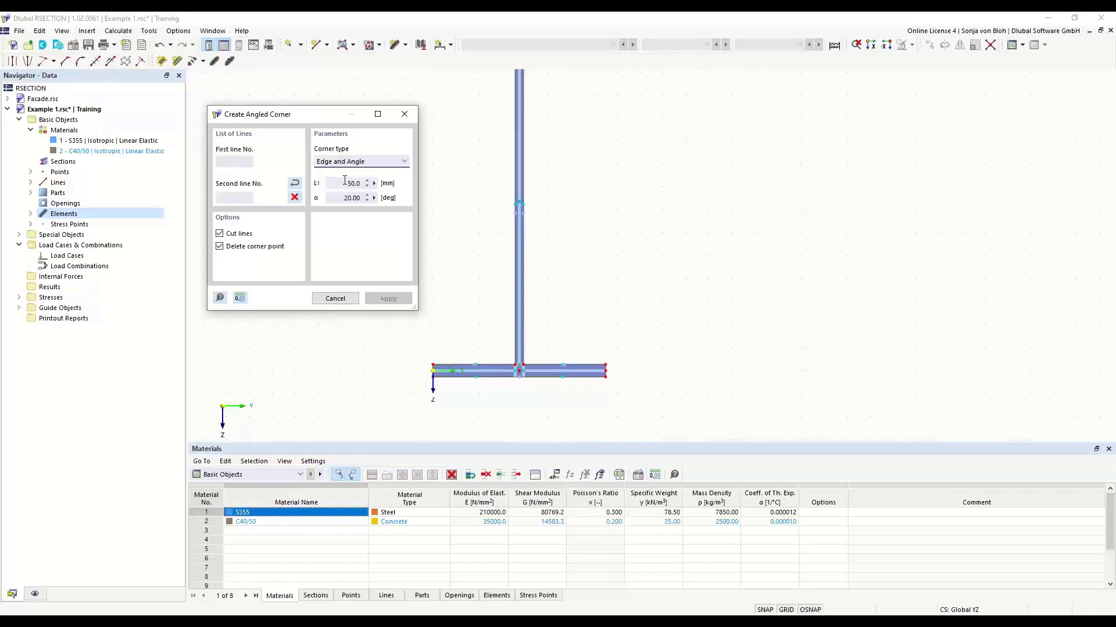
{"action": "left_click", "coordinate": [346, 183]}
{"action": "type", "text": "6*sqrt(2)"}
{"action": "left_click", "coordinate": [341, 194]}
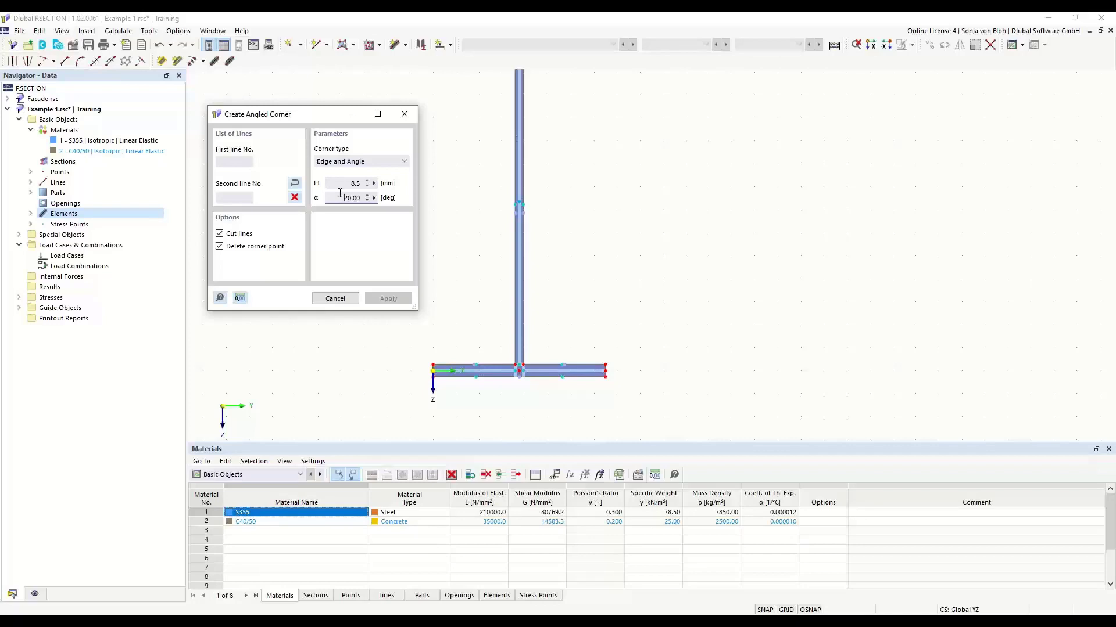
{"action": "left_click_drag", "start_coordinate": [340, 199], "coordinate": [384, 208]}
{"action": "type", "text": "45"}
Step: Apply the angled corner between the web and the bottom flange on both sides of the web
{"action": "scroll", "coordinate": [512, 362], "scroll_direction": "up", "scroll_amount": 1}
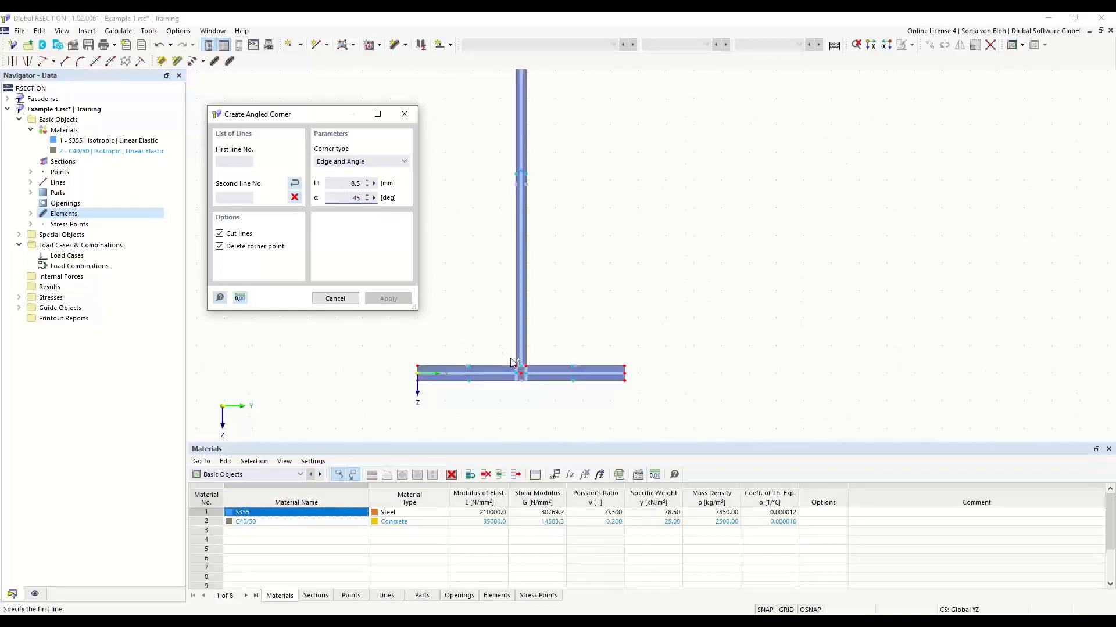
{"action": "scroll", "coordinate": [513, 362], "scroll_direction": "up", "scroll_amount": 3}
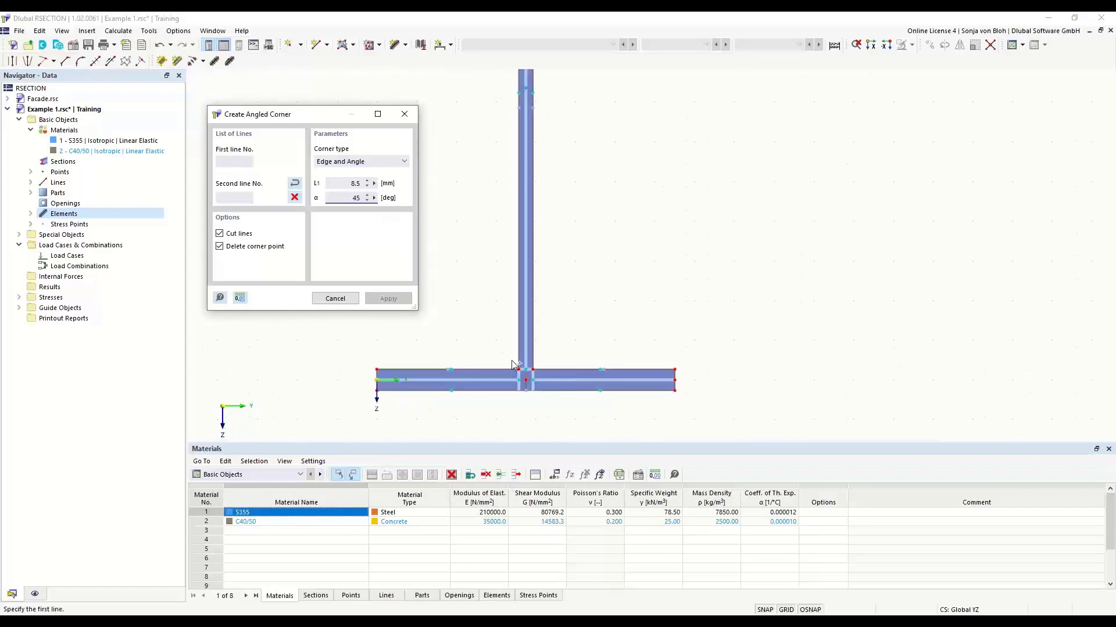
{"action": "left_click", "coordinate": [518, 327]}
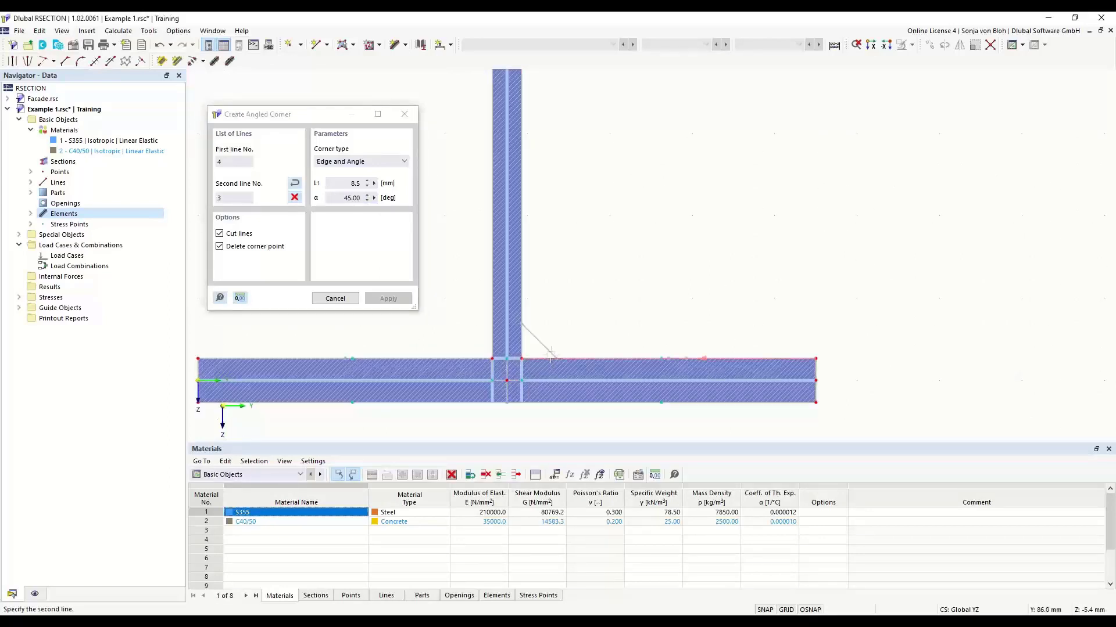
{"action": "left_click", "coordinate": [550, 356]}
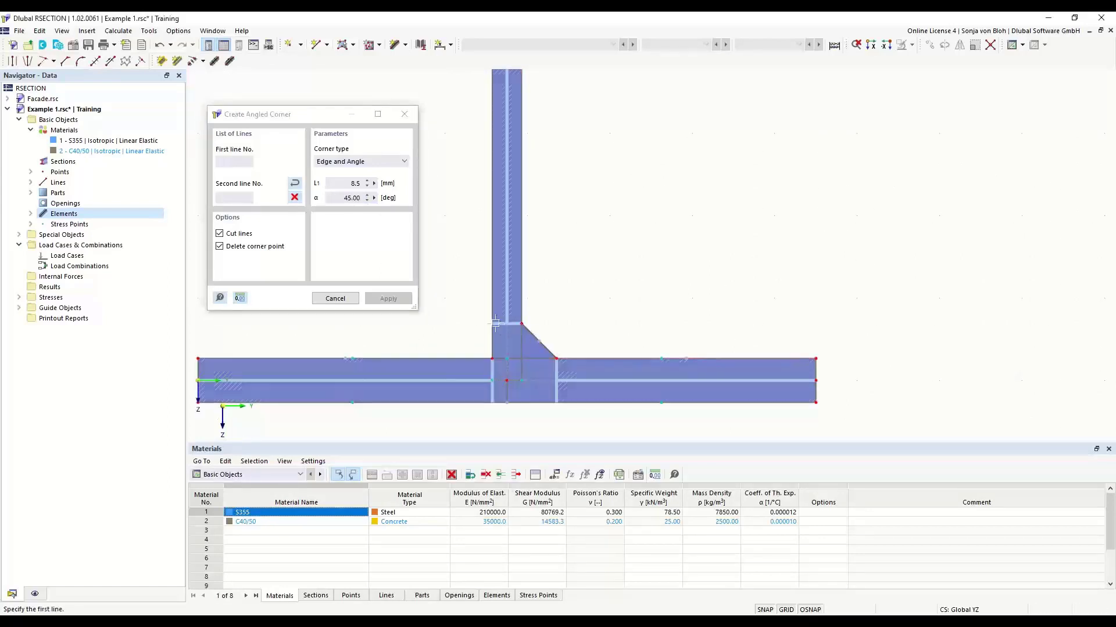
{"action": "left_click", "coordinate": [460, 359]}
{"action": "scroll", "coordinate": [643, 351], "scroll_direction": "down", "scroll_amount": 8}
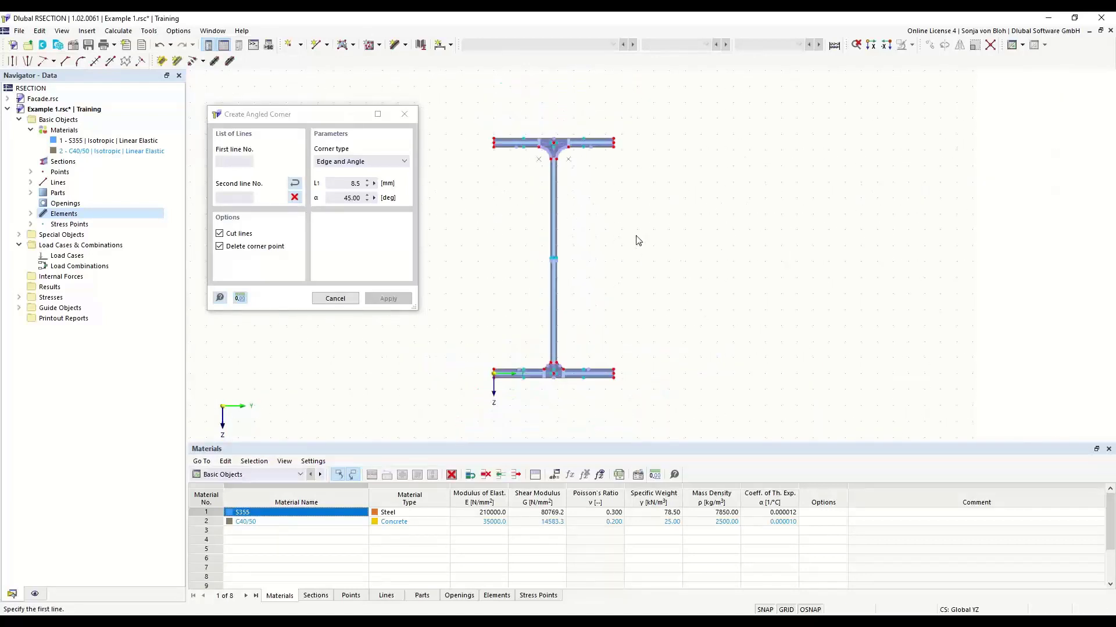
{"action": "key", "text": "Escape"}
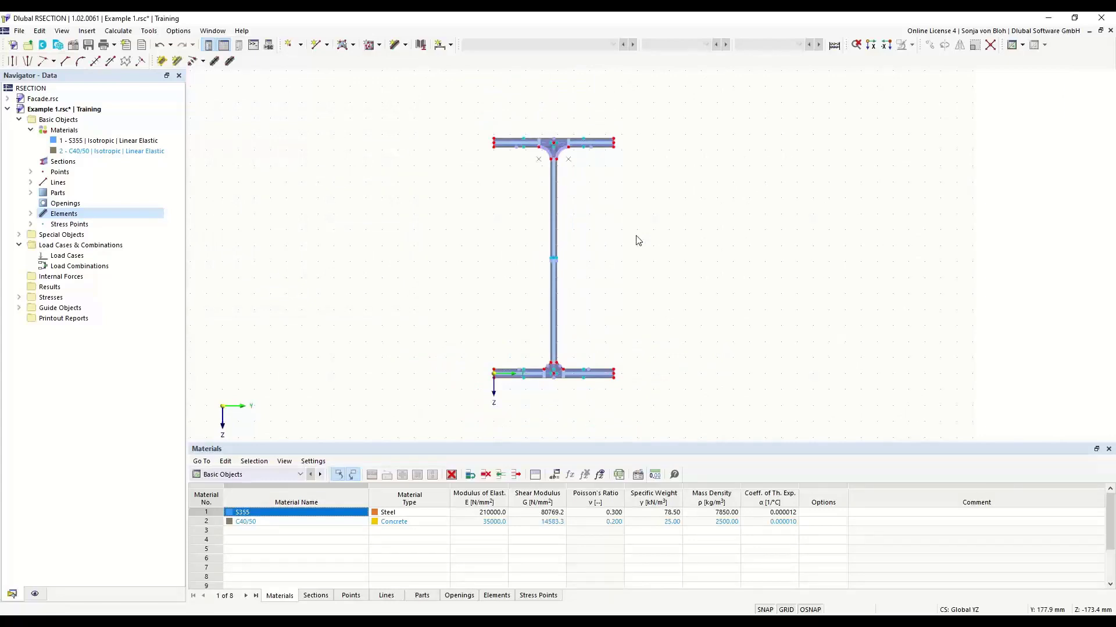
Step: Create two permanent load cases, naming LC1 "N" and LC2 "M"
{"action": "scroll", "coordinate": [485, 174], "scroll_direction": "up", "scroll_amount": 2}
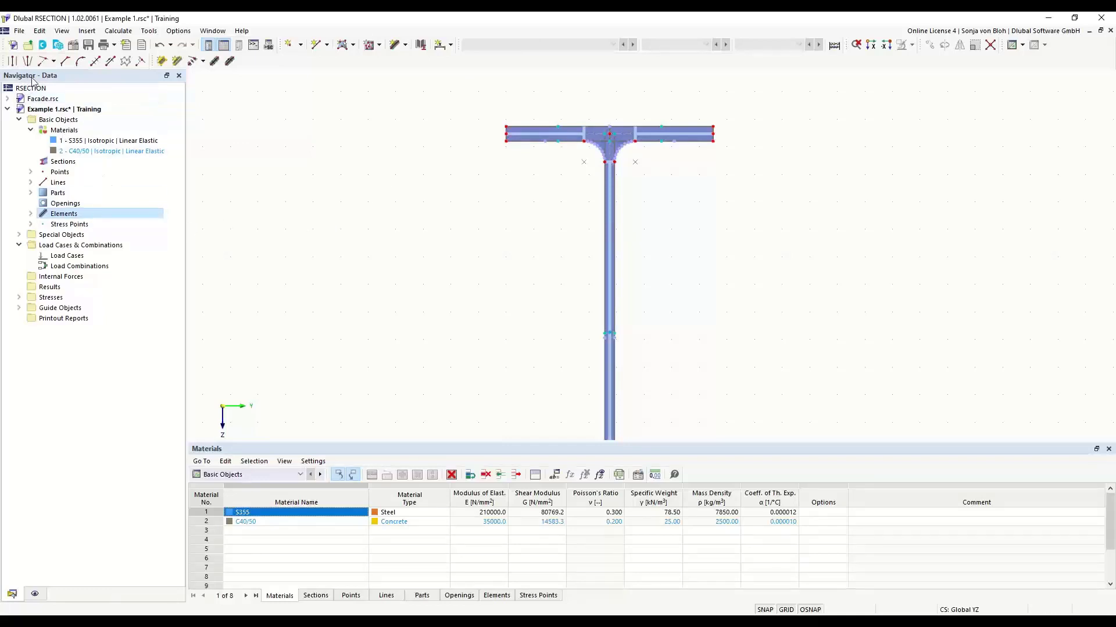
{"action": "right_click", "coordinate": [63, 258]}
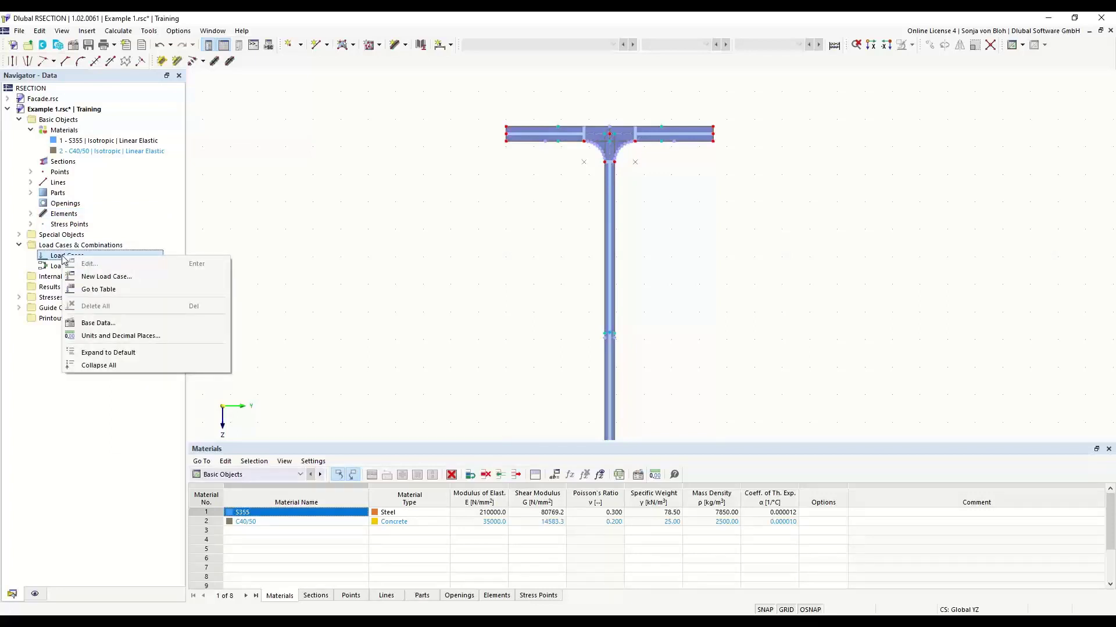
{"action": "left_click", "coordinate": [111, 283]}
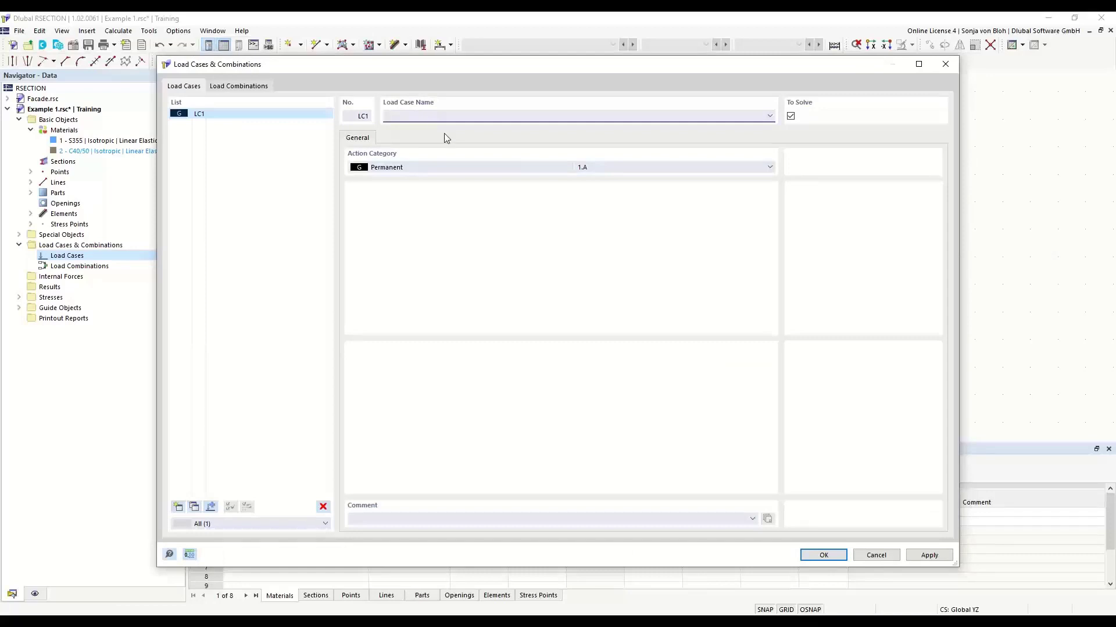
{"action": "type", "text": "N"}
{"action": "left_click", "coordinate": [179, 507]}
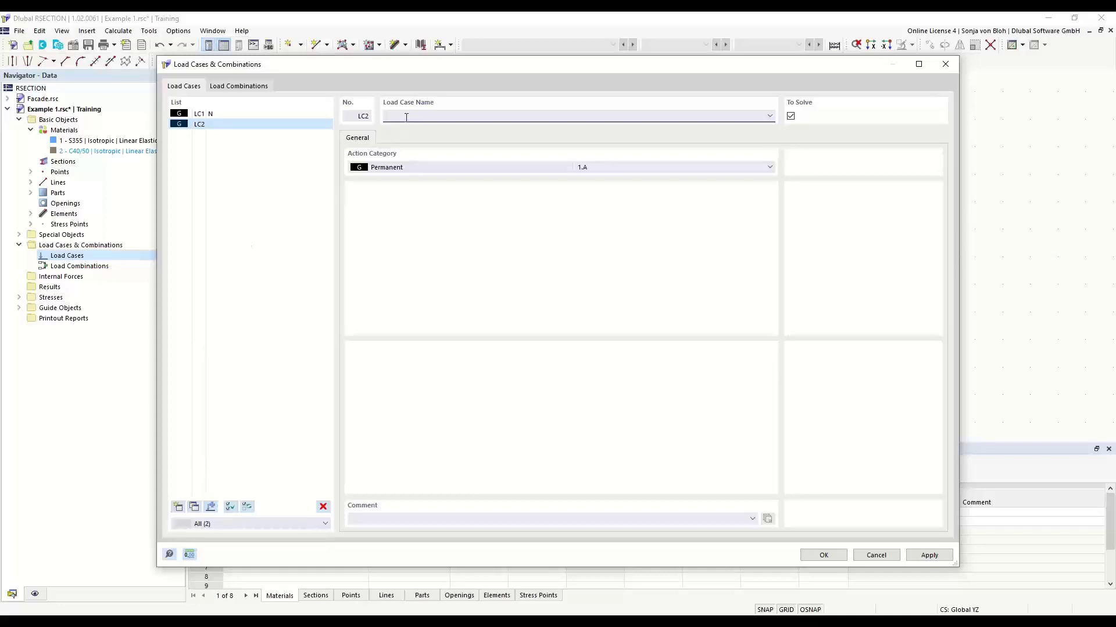
{"action": "type", "text": "M"}
Step: Add load combination CO1 from LC1 and LC2 with factors of 1.00, name it "N + M", and accept the load definitions
{"action": "left_click", "coordinate": [249, 87]}
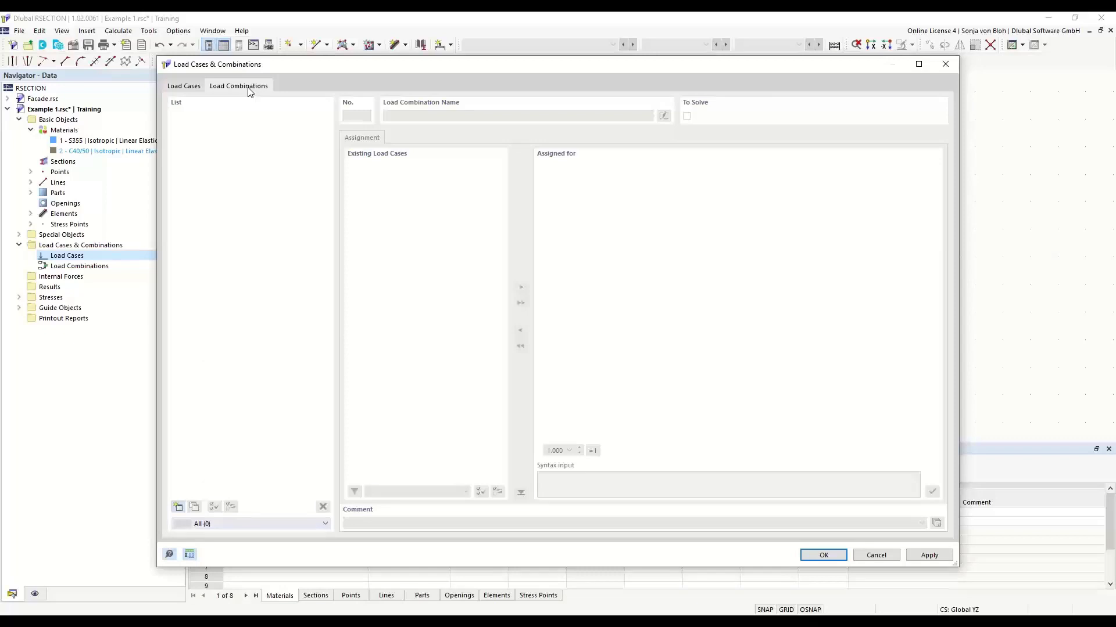
{"action": "left_click", "coordinate": [178, 507]}
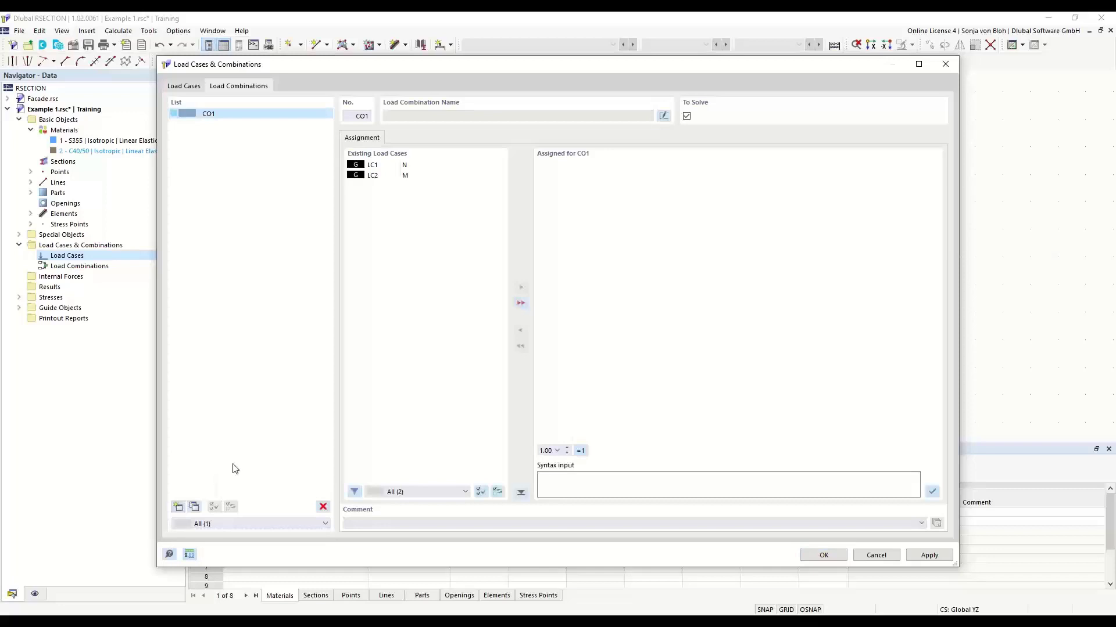
{"action": "left_click", "coordinate": [521, 304]}
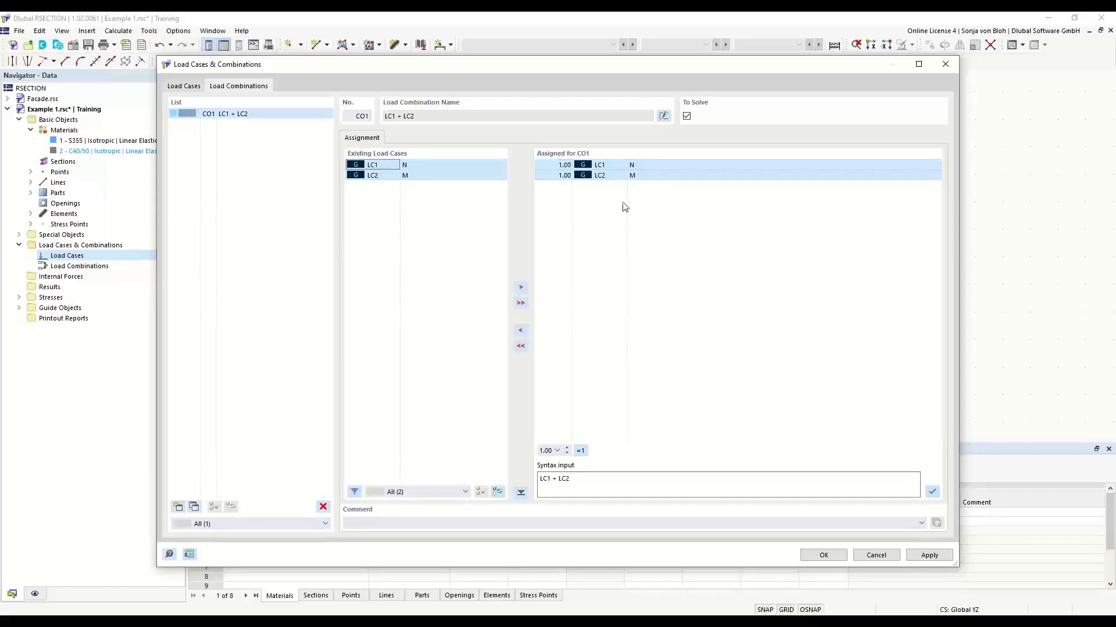
{"action": "left_click", "coordinate": [554, 166]}
{"action": "left_click", "coordinate": [557, 167]}
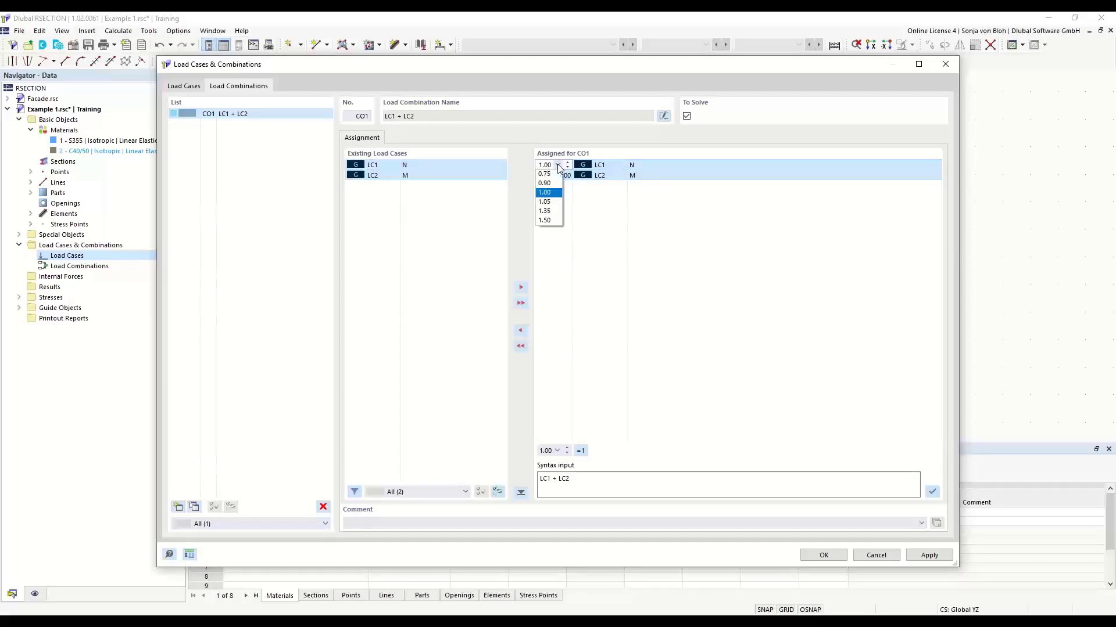
{"action": "left_click", "coordinate": [557, 166]}
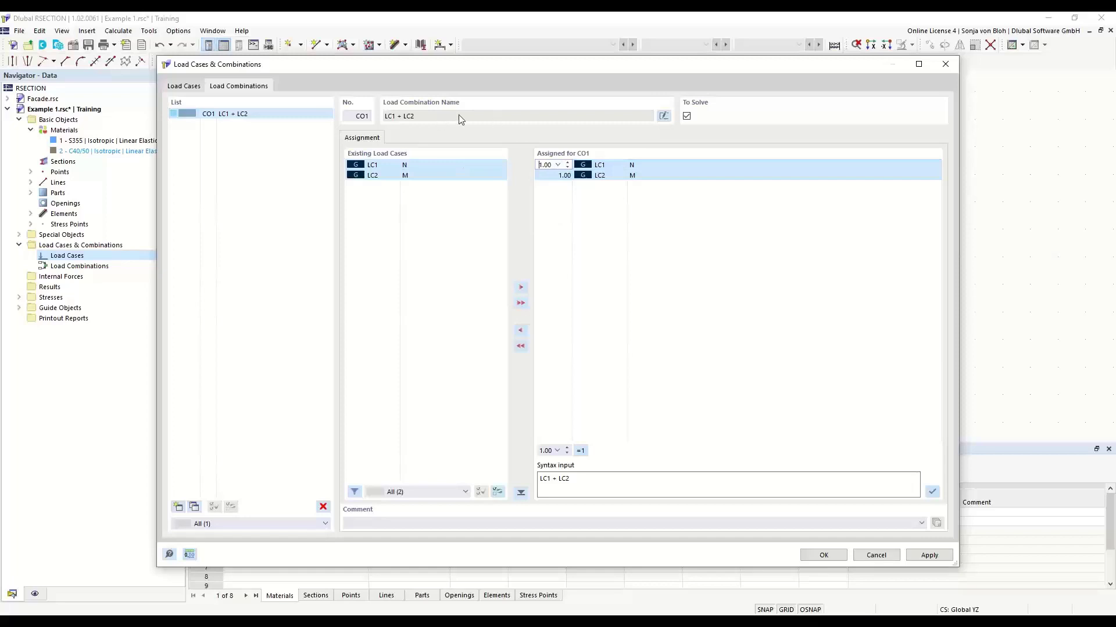
{"action": "left_click", "coordinate": [663, 116]}
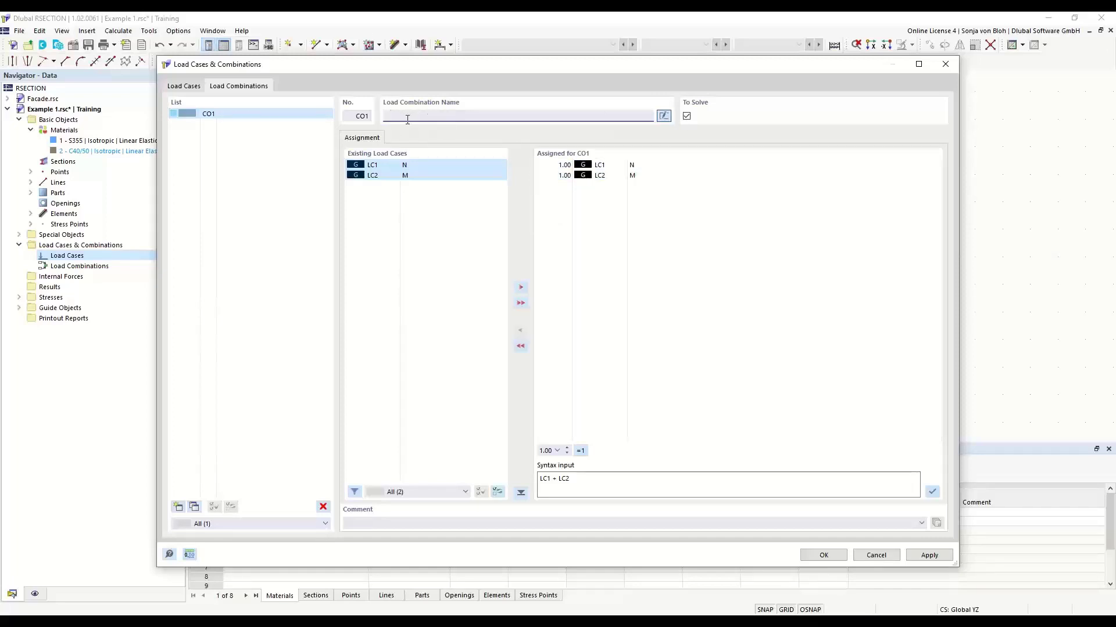
{"action": "type", "text": "N + M"}
{"action": "left_click", "coordinate": [814, 558]}
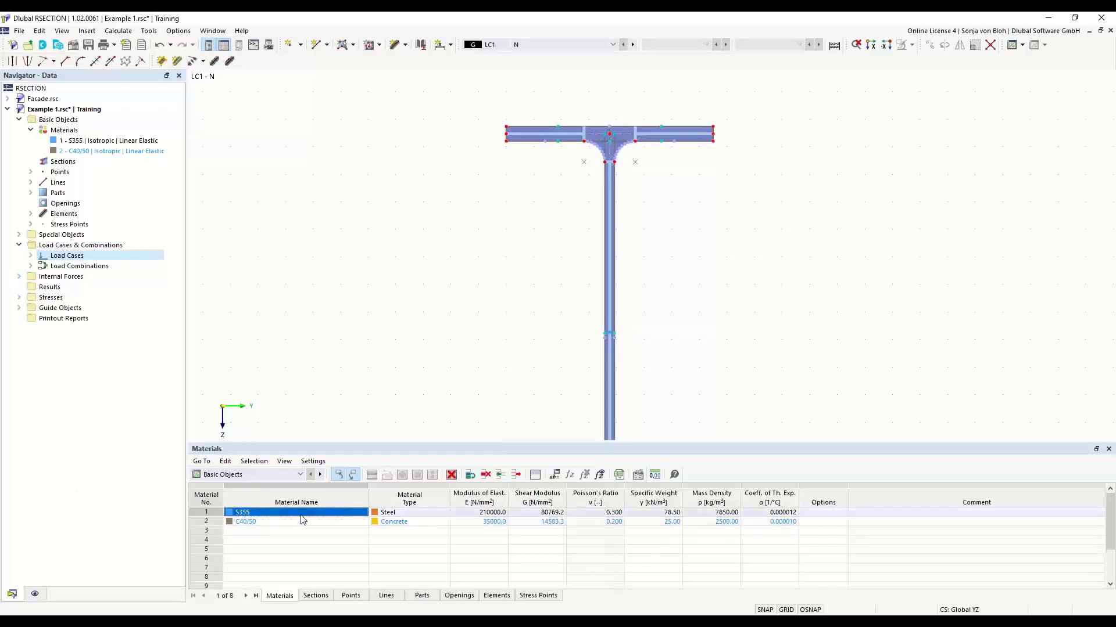
Step: Display the Internal Forces table for LC1 and expand the Internal Forces branch of the data navigator
{"action": "left_click", "coordinate": [301, 476]}
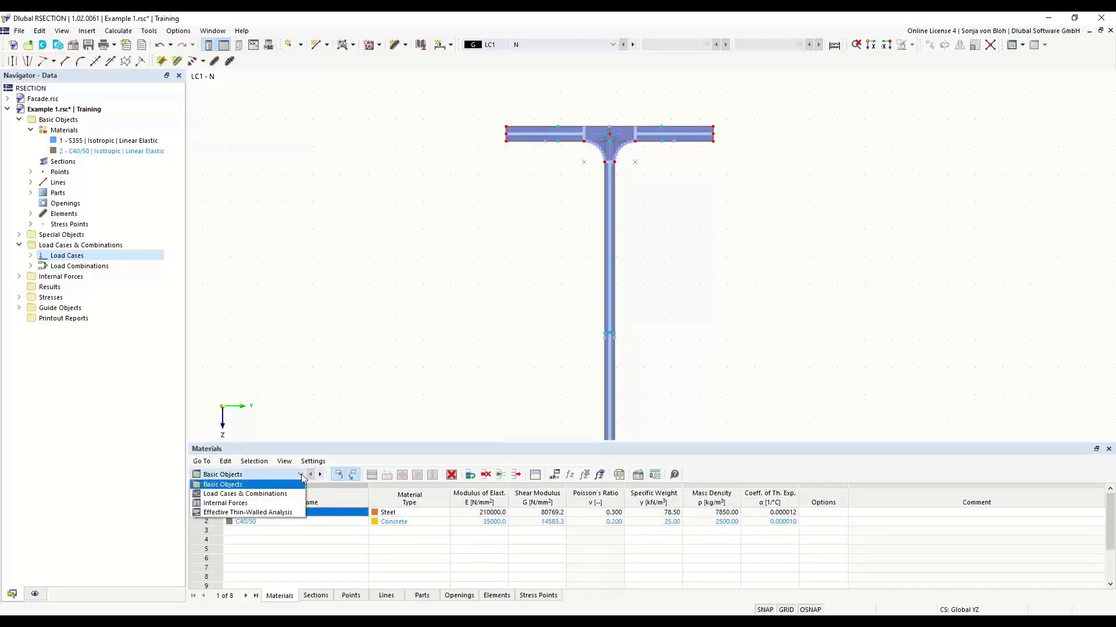
{"action": "left_click", "coordinate": [229, 504]}
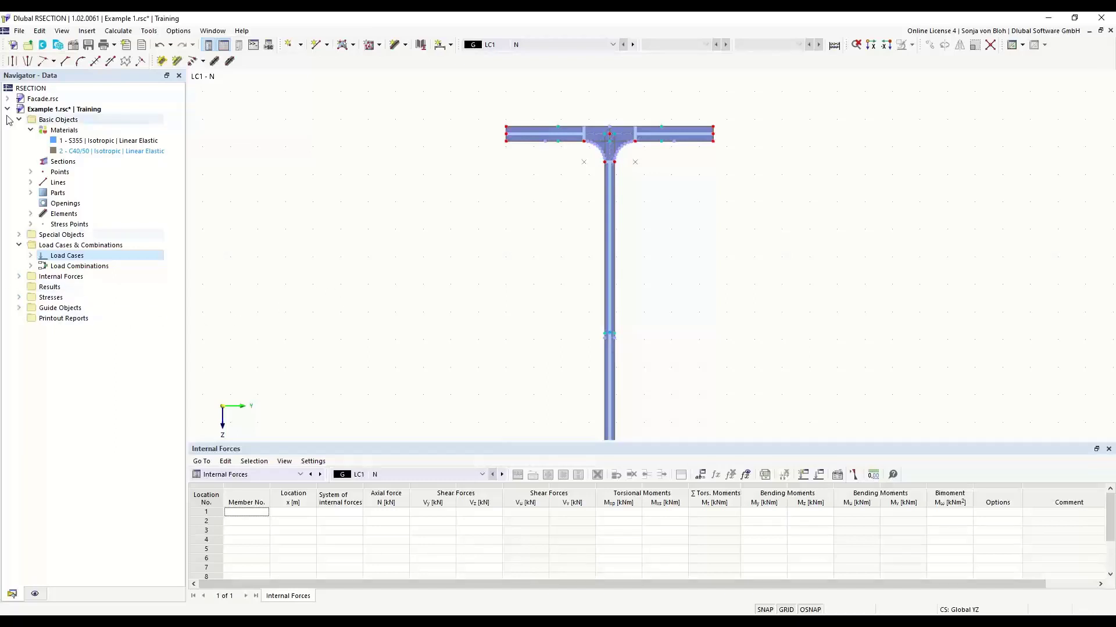
{"action": "left_click", "coordinate": [19, 277]}
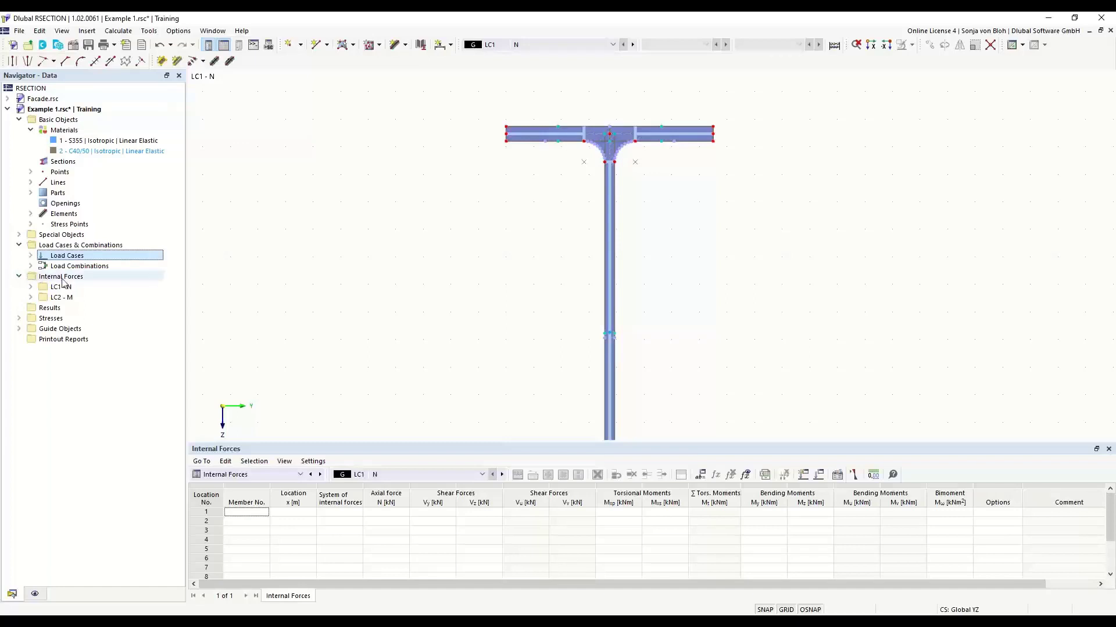
Step: Define internal forces for load case LC1 on member 1 with an axial force N of -10 kN
{"action": "left_click", "coordinate": [31, 287]}
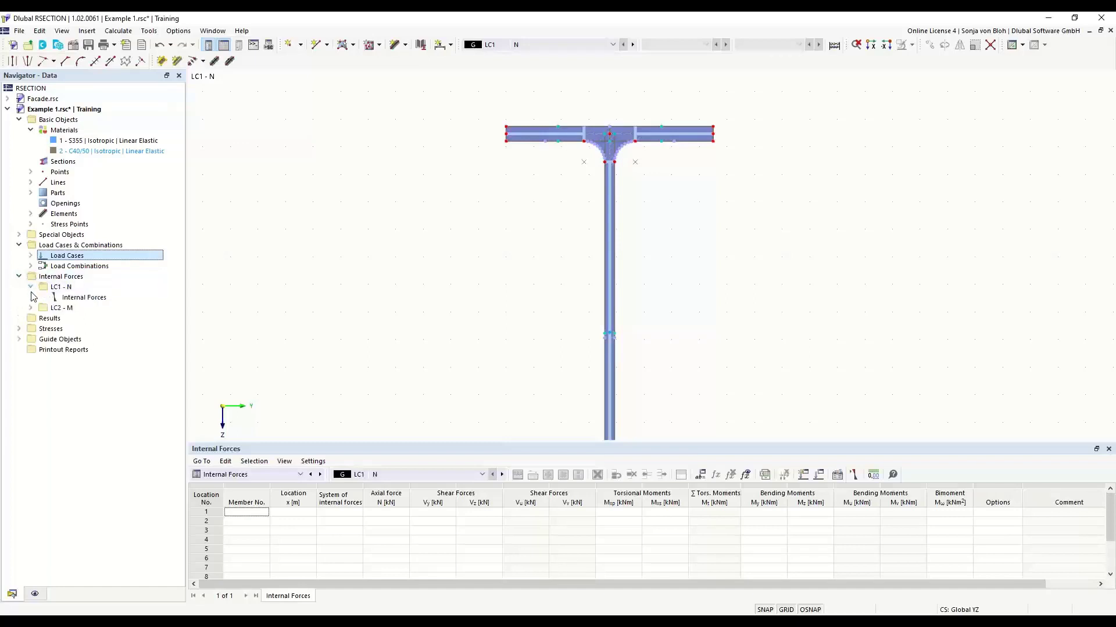
{"action": "double_click", "coordinate": [84, 299]}
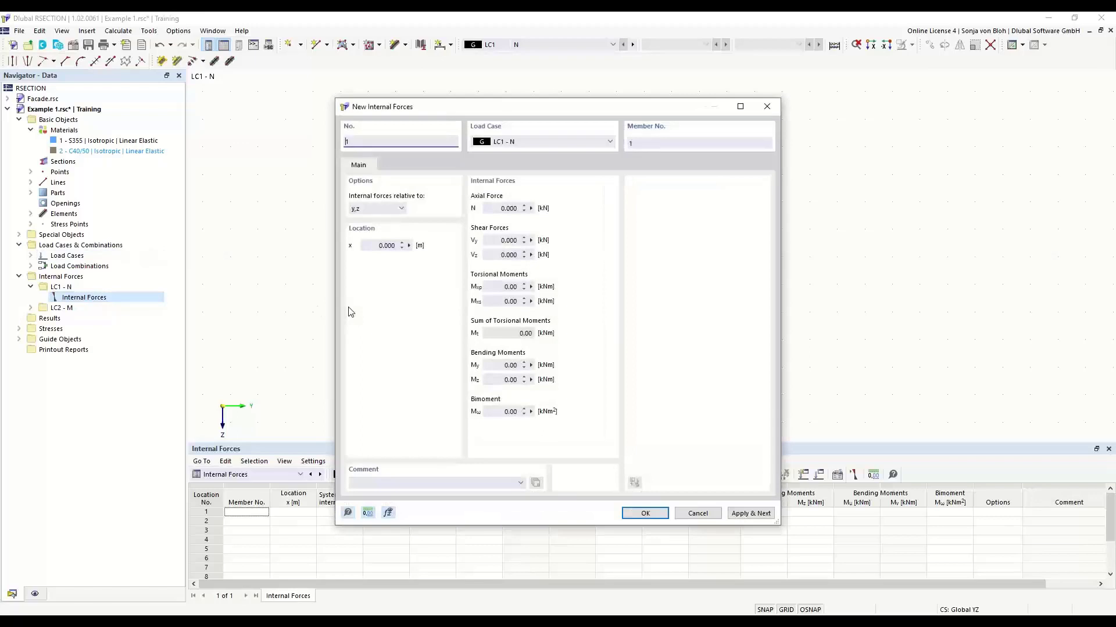
{"action": "left_click", "coordinate": [492, 208]}
{"action": "type", "text": "-10"}
{"action": "left_click", "coordinate": [736, 517]}
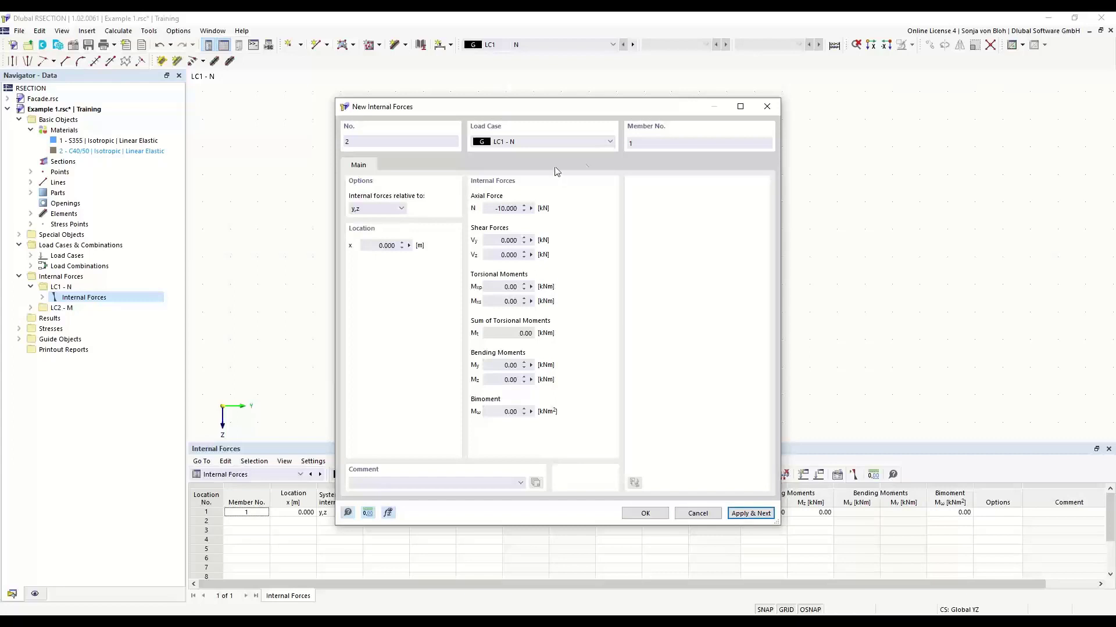
Step: Define internal forces for load case LC2 with N set to 0 and bending moment My set to 100 kNm
{"action": "left_click", "coordinate": [611, 141]}
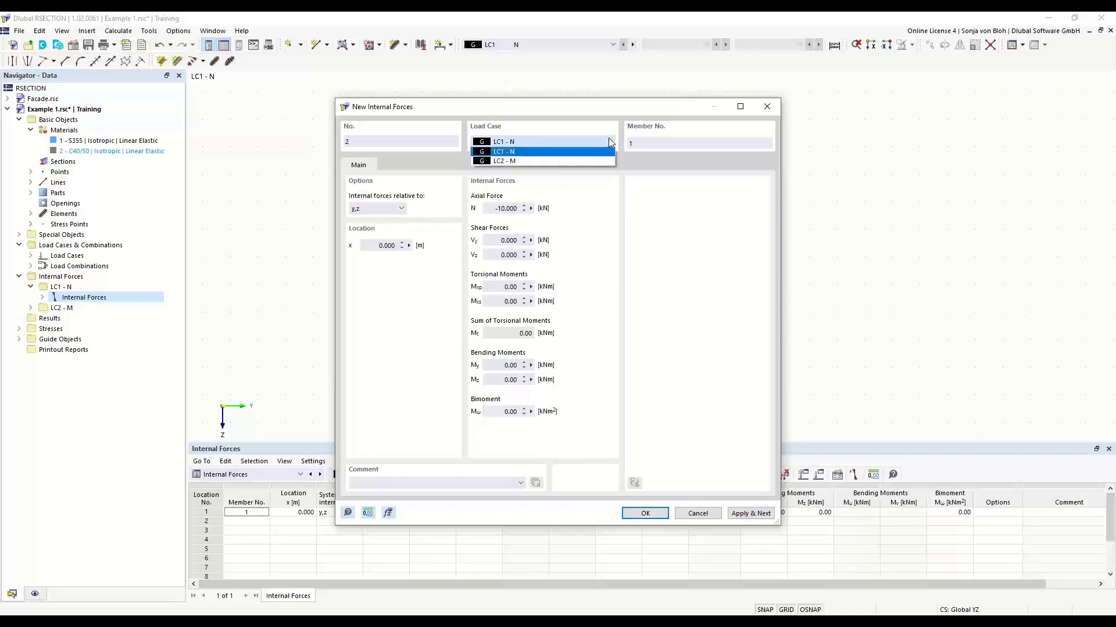
{"action": "left_click", "coordinate": [534, 162]}
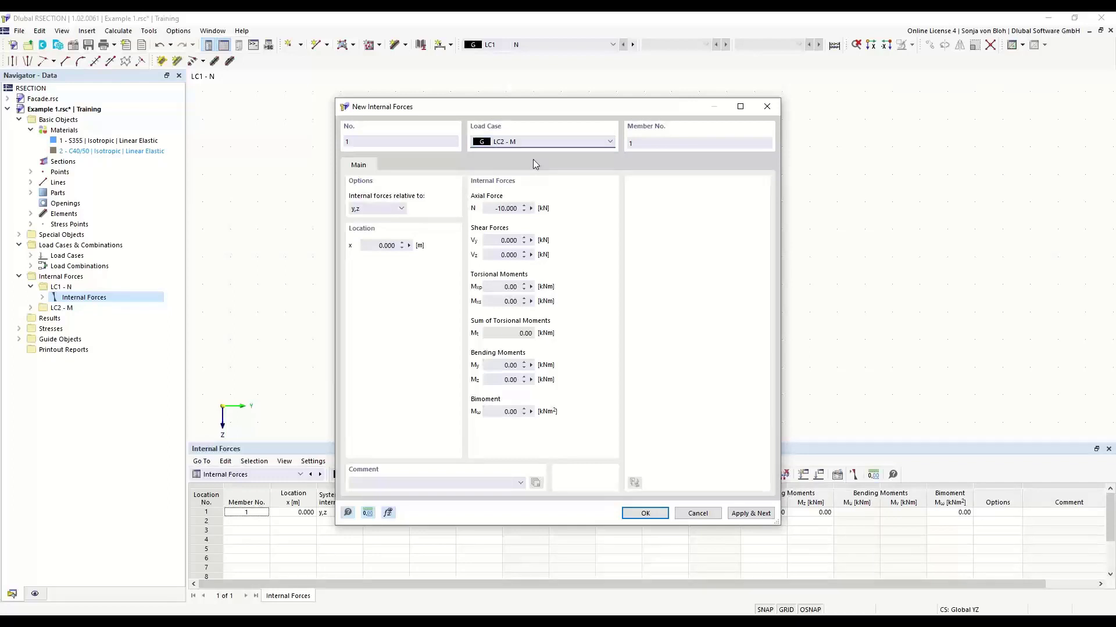
{"action": "left_click", "coordinate": [490, 208]}
{"action": "type", "text": "0"}
{"action": "left_click", "coordinate": [493, 365]}
{"action": "type", "text": "100"}
{"action": "left_click", "coordinate": [645, 513]}
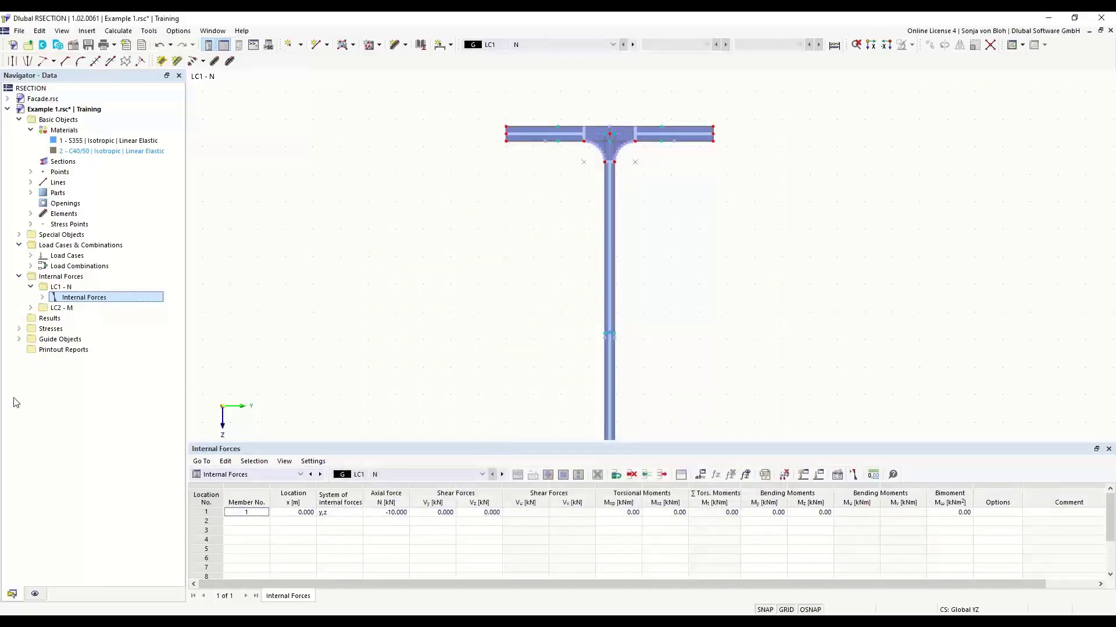
Step: Review the internal forces entries of LC1 and LC2 in the data navigator, and show LC2 in the table
{"action": "left_click", "coordinate": [42, 297]}
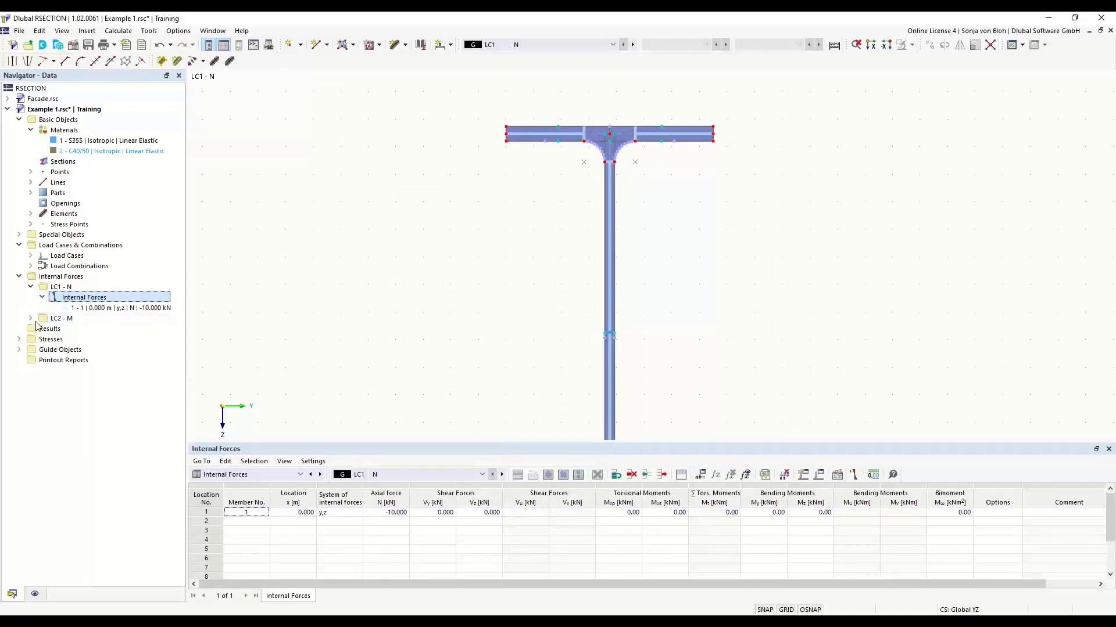
{"action": "left_click", "coordinate": [126, 309]}
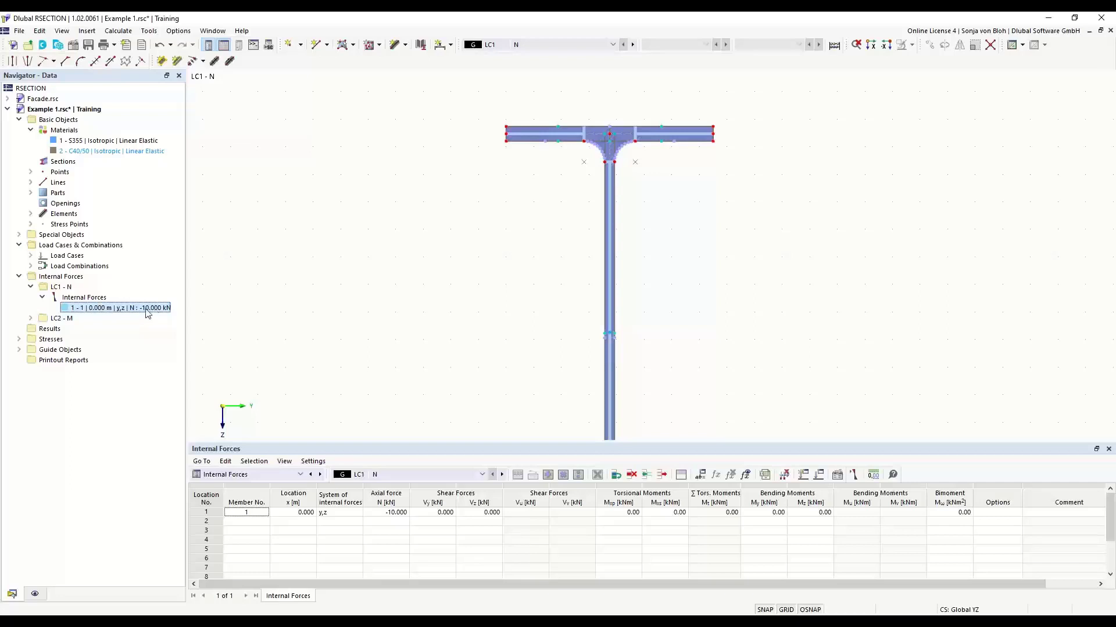
{"action": "left_click", "coordinate": [31, 319]}
{"action": "left_click", "coordinate": [42, 329]}
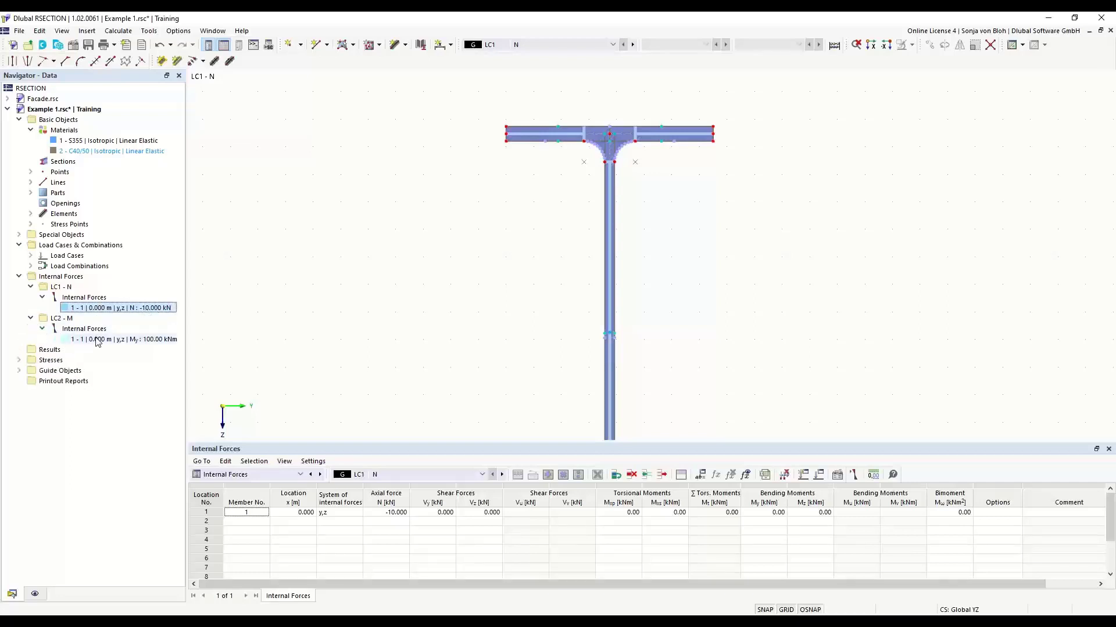
{"action": "left_click", "coordinate": [135, 339]}
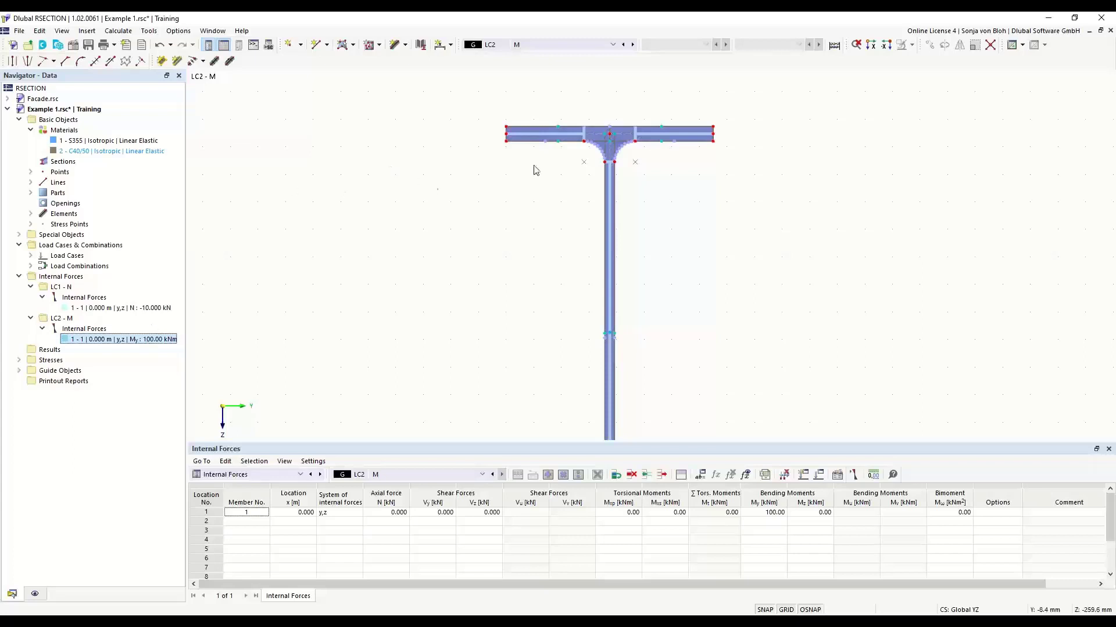
Step: Create standard stress point No. 100 on part 2 at coordinates Y 75 mm and Z -100 mm
{"action": "scroll", "coordinate": [559, 131], "scroll_direction": "up", "scroll_amount": 2}
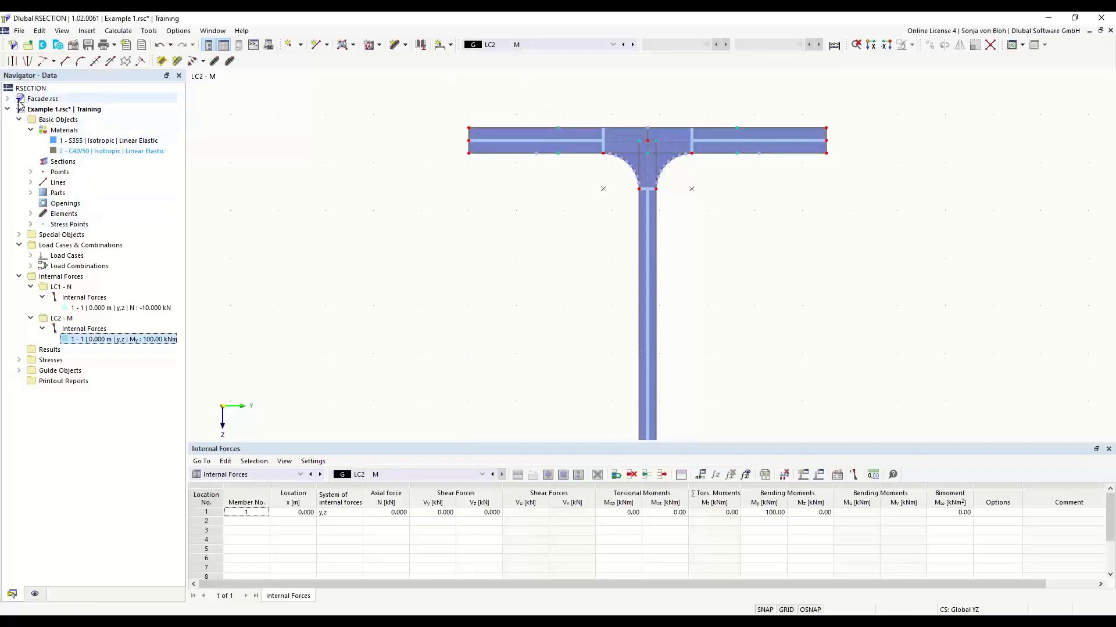
{"action": "left_click", "coordinate": [31, 224]}
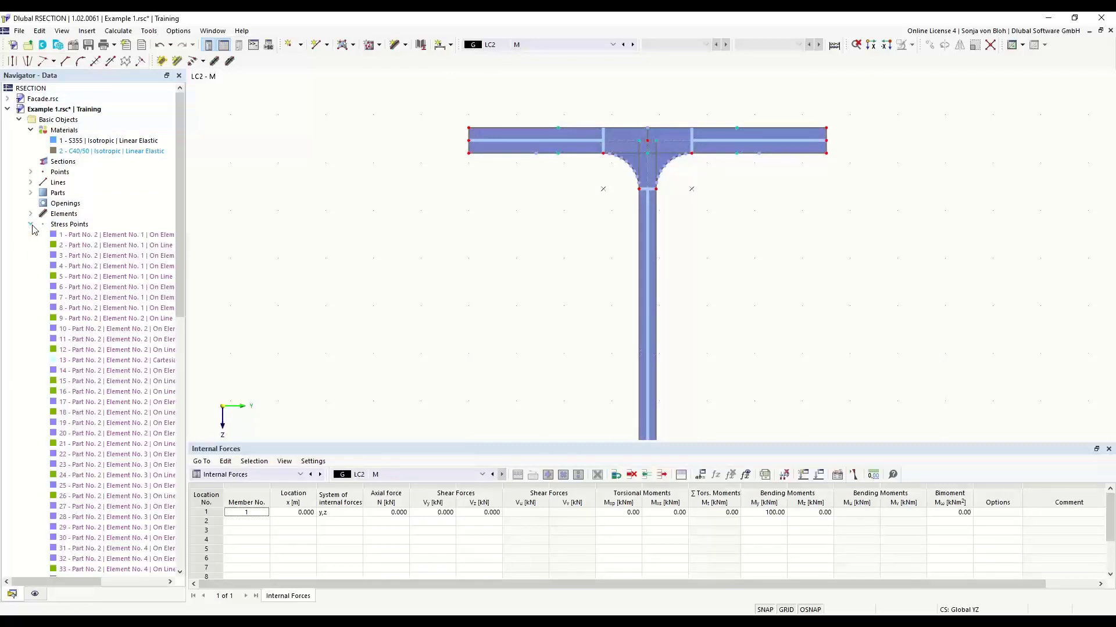
{"action": "right_click", "coordinate": [80, 229]}
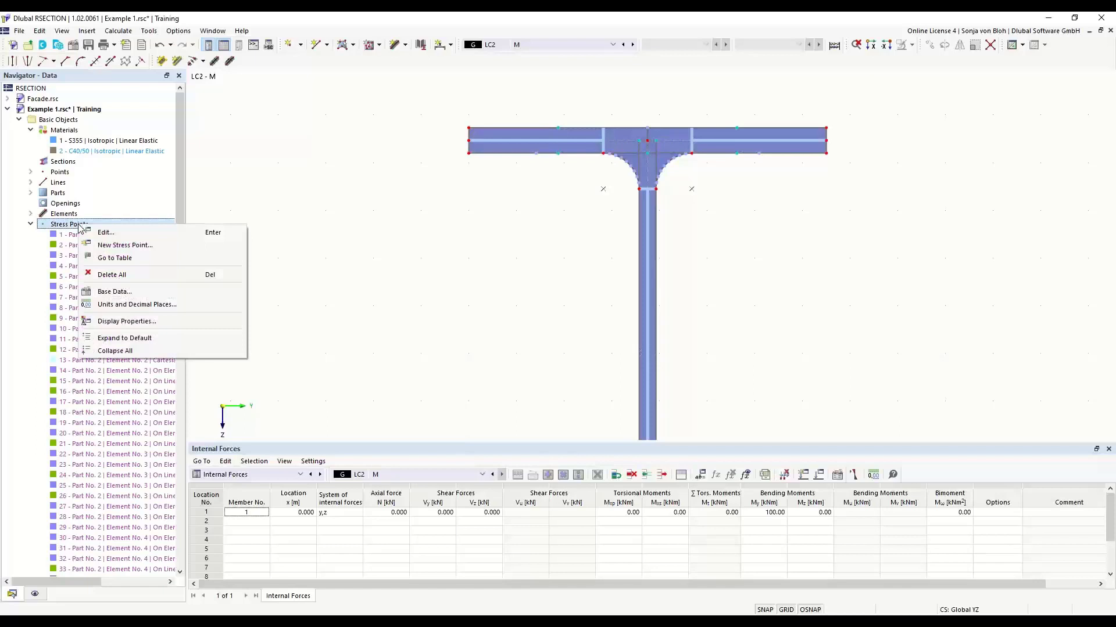
{"action": "left_click", "coordinate": [125, 247]}
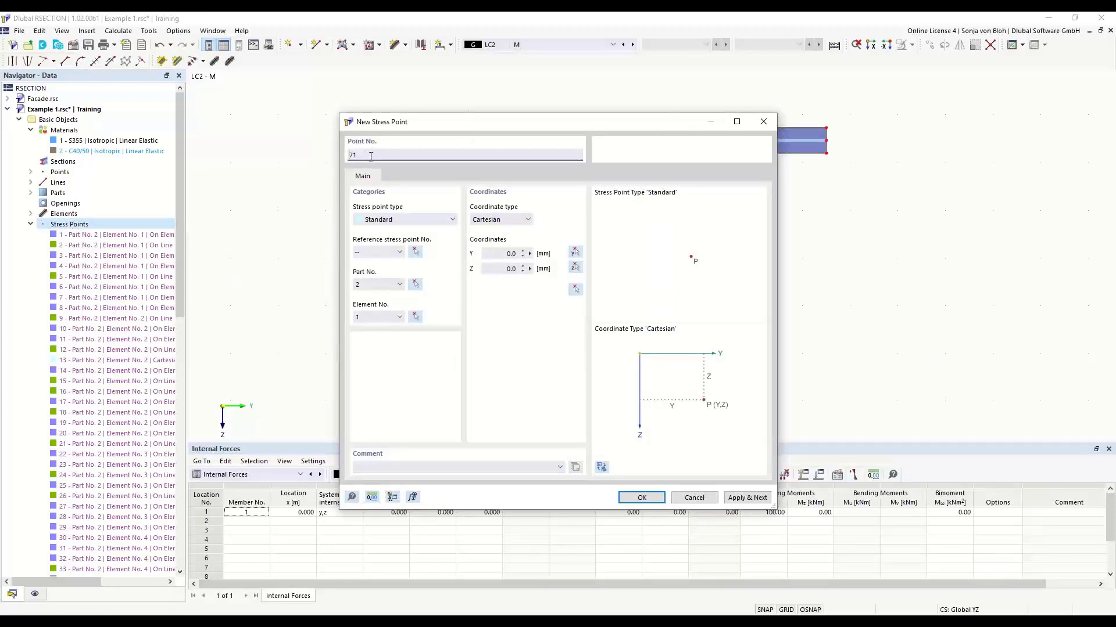
{"action": "double_click", "coordinate": [350, 153]}
{"action": "type", "text": "100"}
{"action": "double_click", "coordinate": [511, 254]}
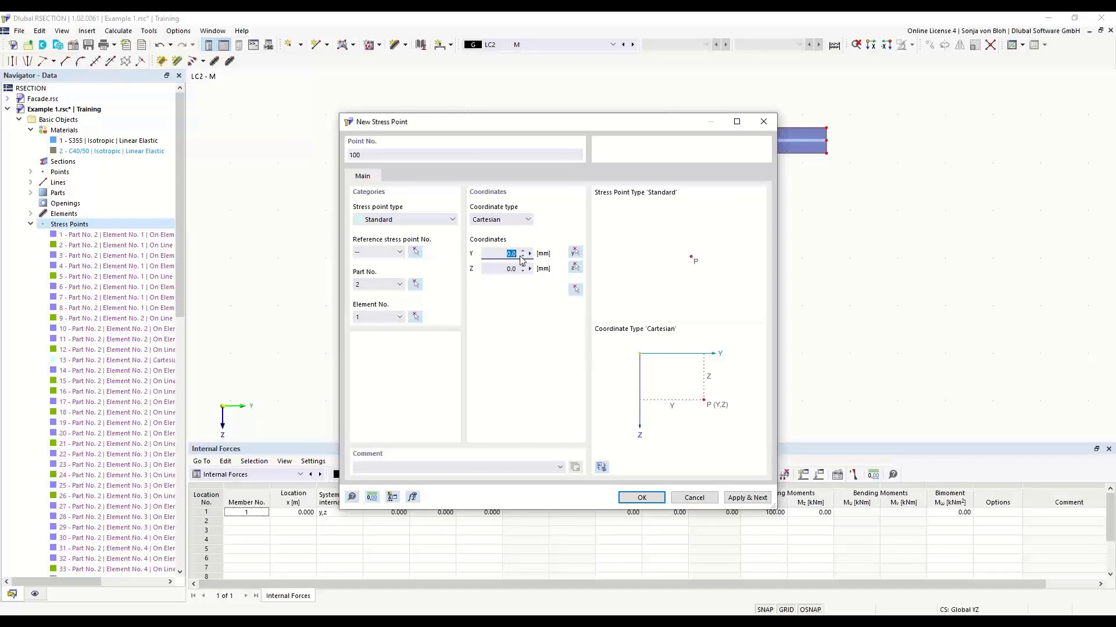
{"action": "type", "text": "75"}
{"action": "double_click", "coordinate": [501, 269]}
{"action": "type", "text": "-10"}
{"action": "left_click", "coordinate": [492, 254]}
{"action": "left_click", "coordinate": [642, 498]}
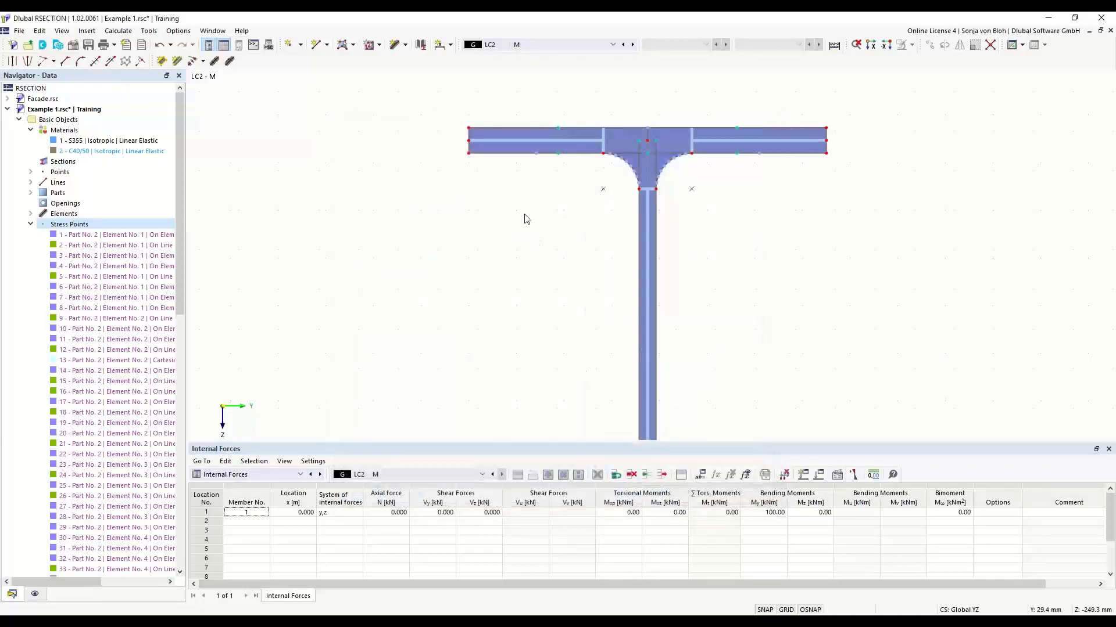
Step: Locate stress point 100 on the web by temporarily showing the object numbering
{"action": "scroll", "coordinate": [526, 219], "scroll_direction": "down", "scroll_amount": 3}
{"action": "middle_click_drag", "start_coordinate": [510, 336], "coordinate": [498, 179]}
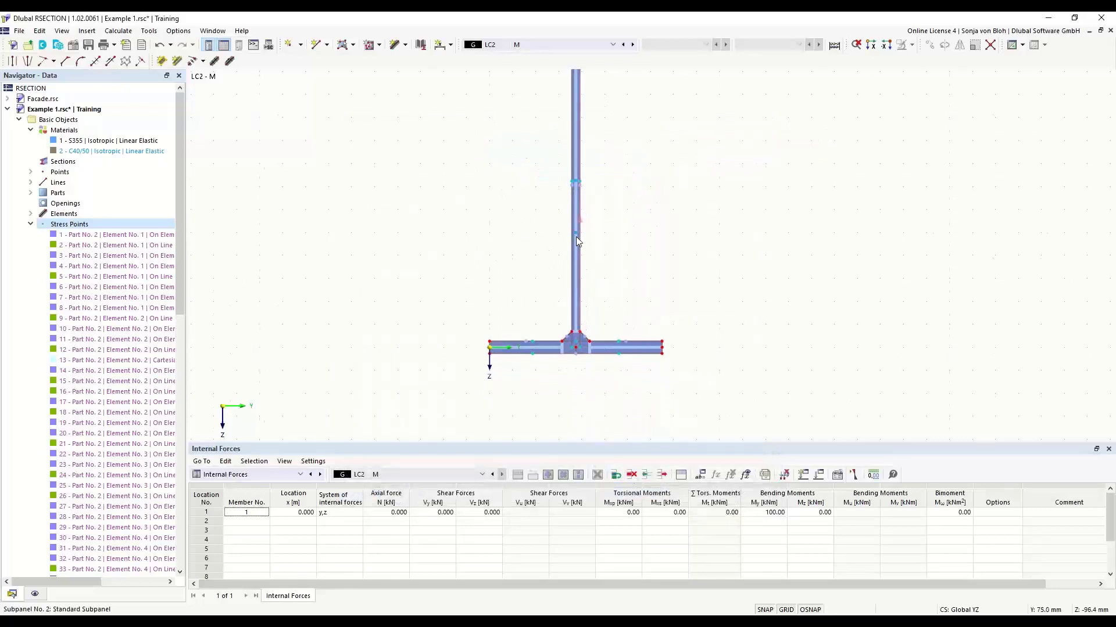
{"action": "mouse_move", "coordinate": [577, 233]}
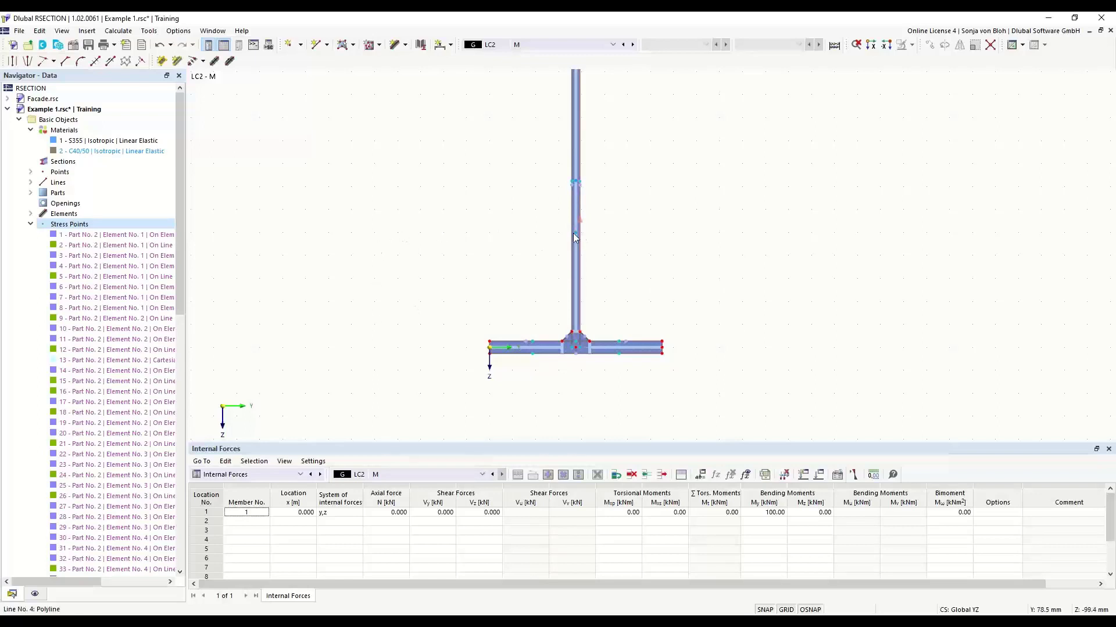
{"action": "right_click", "coordinate": [376, 203]}
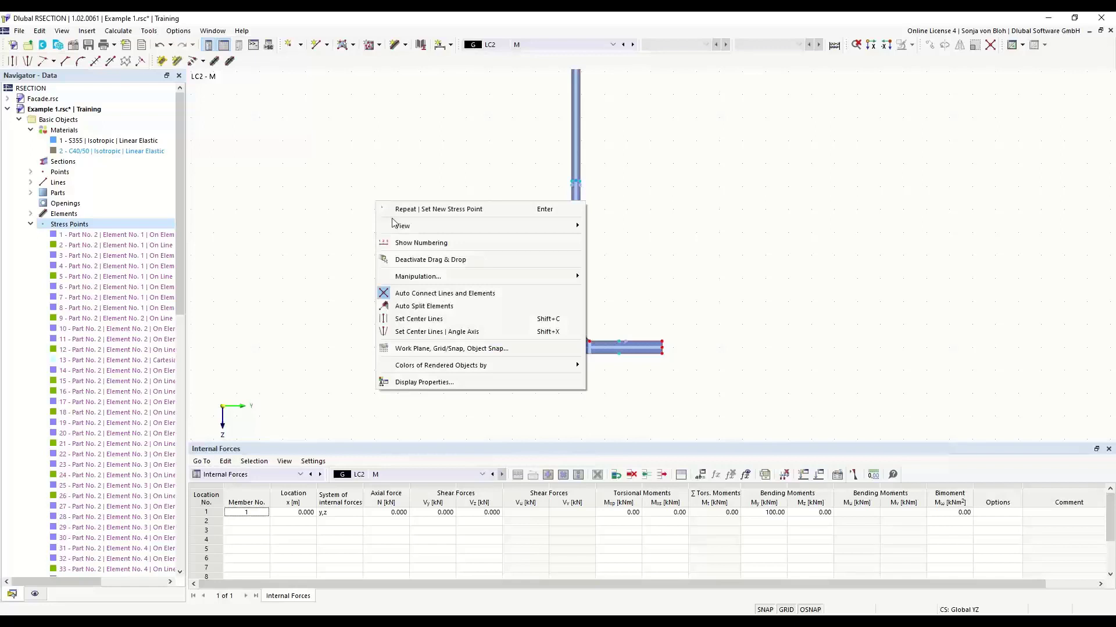
{"action": "left_click", "coordinate": [420, 243]}
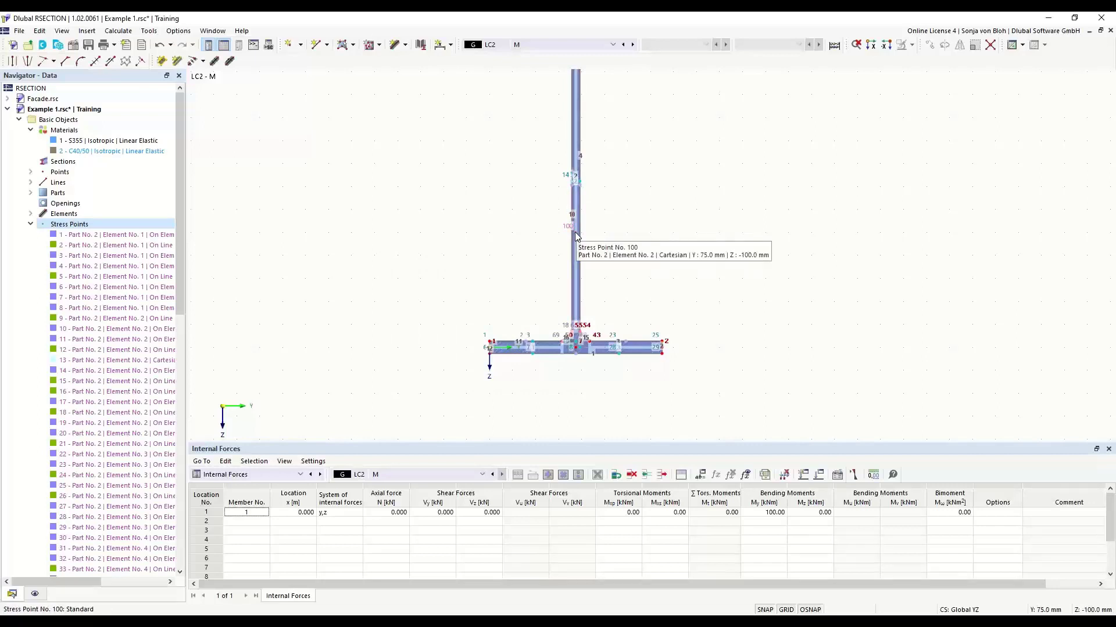
{"action": "right_click", "coordinate": [382, 210]}
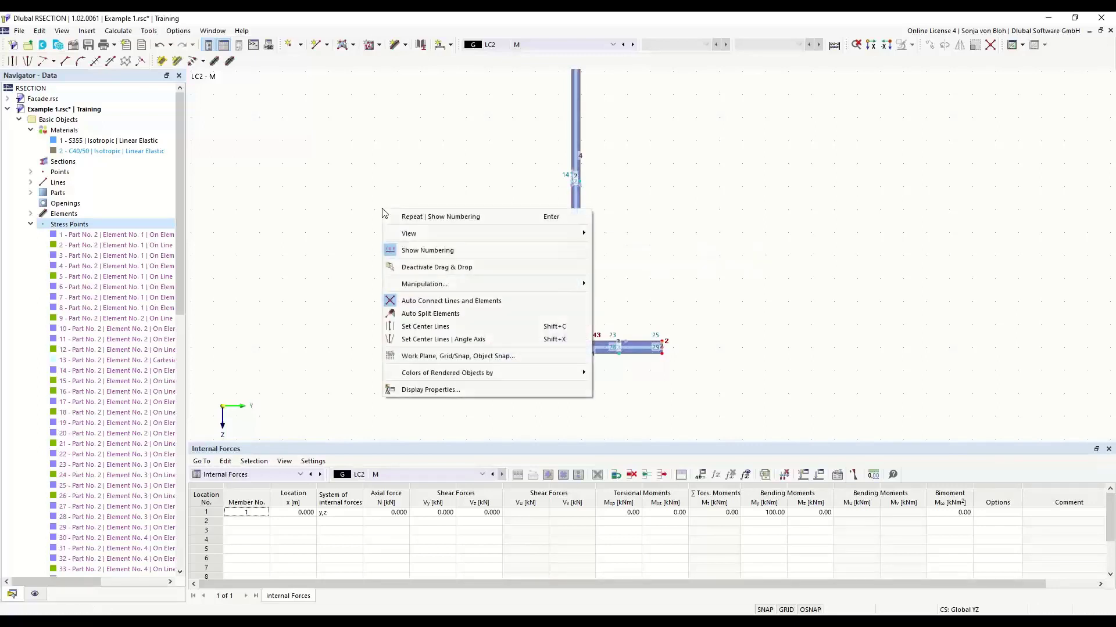
{"action": "left_click", "coordinate": [419, 250]}
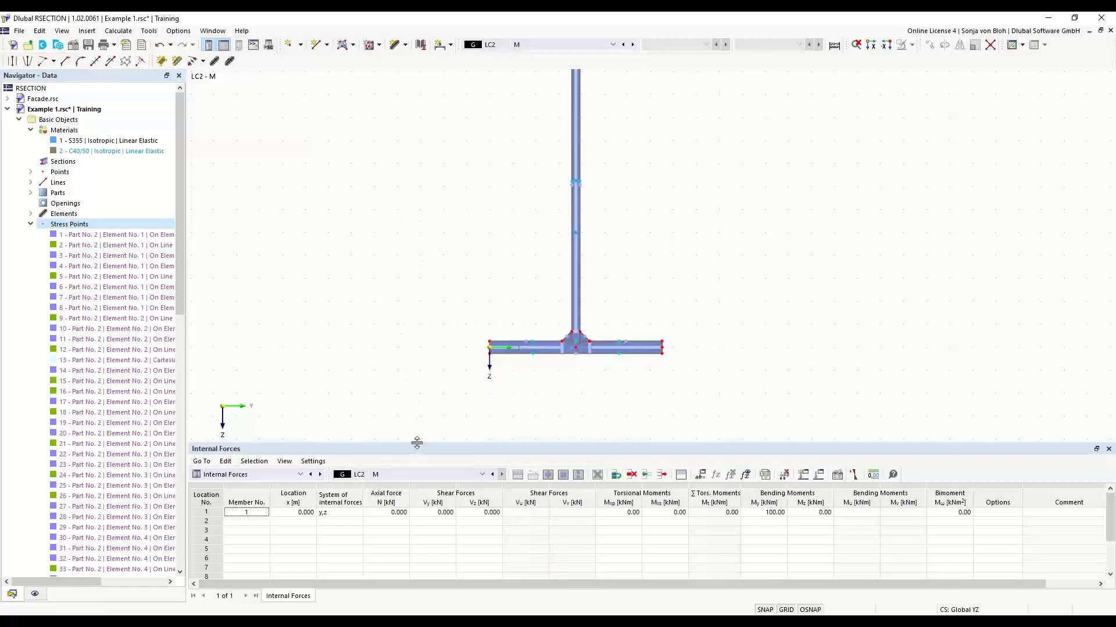
Step: Shrink the Internal Forces table to fit the whole section in the graphics area, and review the display settings for model objects
{"action": "left_click_drag", "start_coordinate": [416, 445], "coordinate": [429, 496]}
{"action": "middle_click_drag", "start_coordinate": [402, 256], "coordinate": [411, 321]}
{"action": "scroll", "coordinate": [383, 253], "scroll_direction": "down", "scroll_amount": 1}
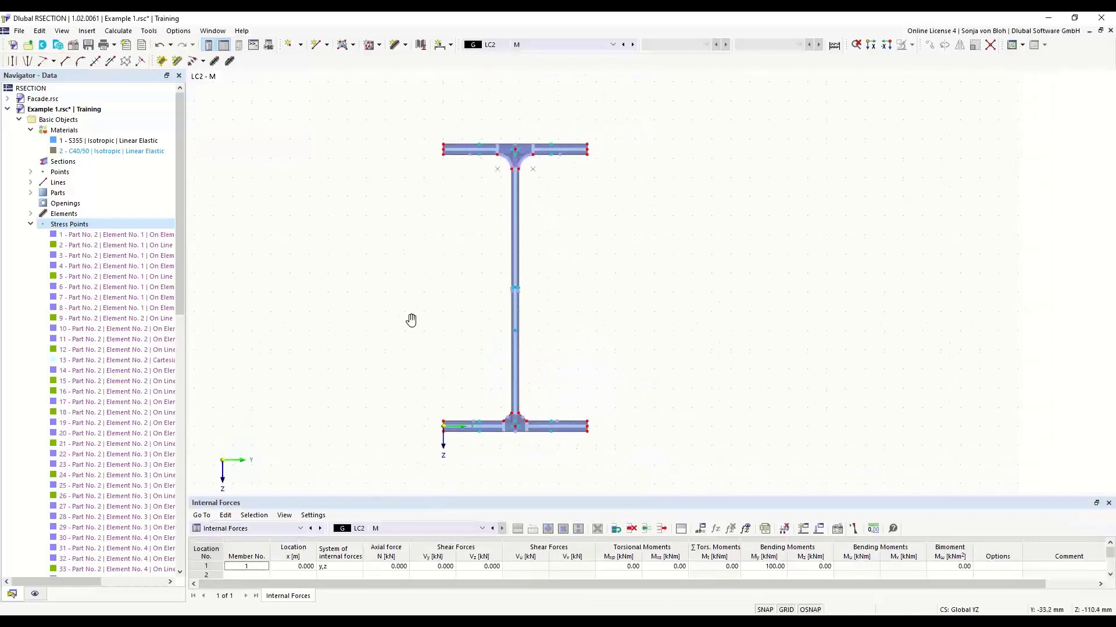
{"action": "left_click", "coordinate": [35, 595]}
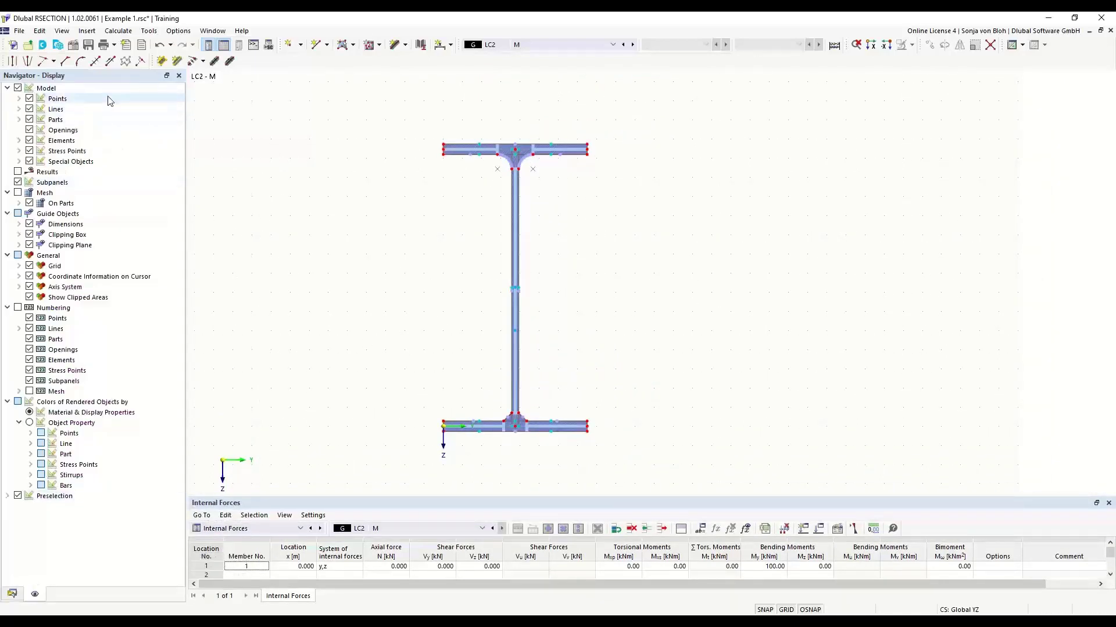
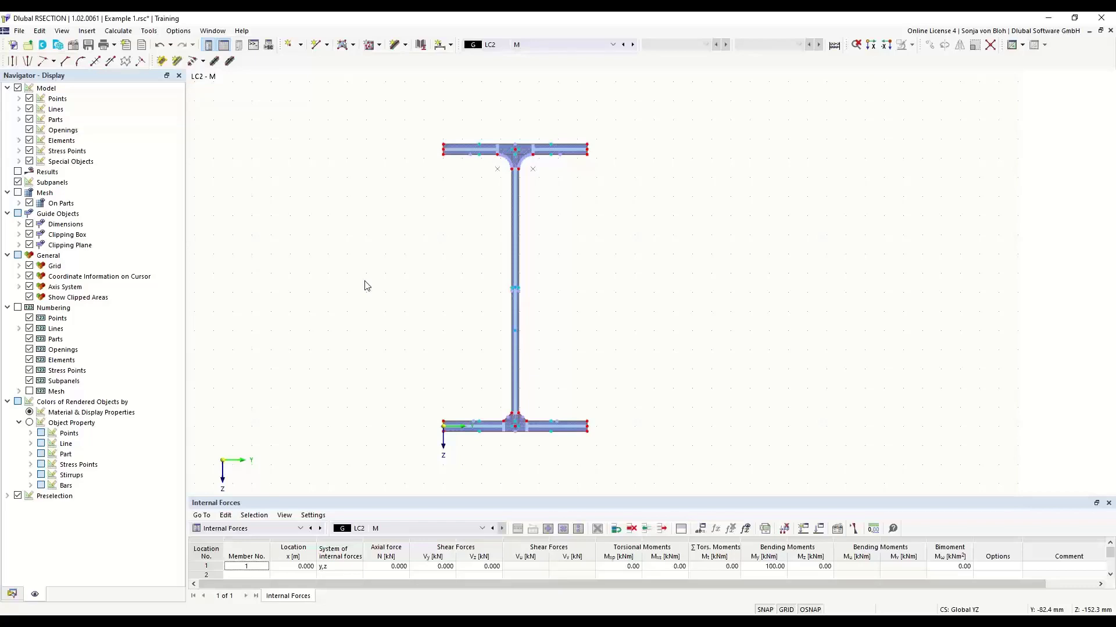
{"action": "left_click", "coordinate": [12, 593]}
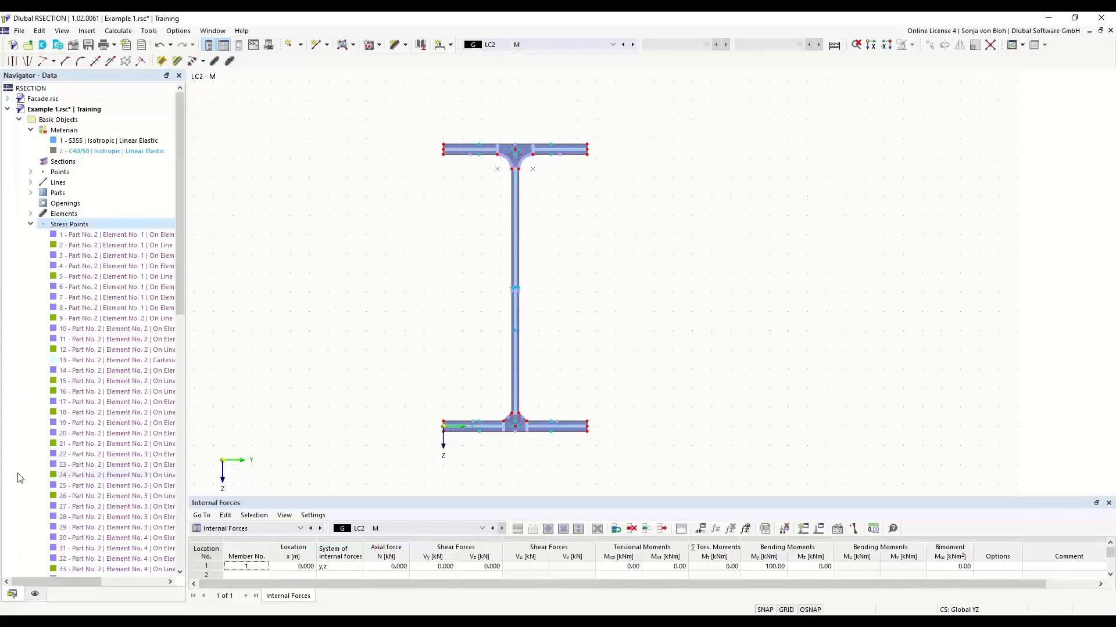
Step: Examine the list of stresses to calculate in the Stress Configuration, including the definition of total normal stress σx,tot
{"action": "left_click", "coordinate": [31, 224]}
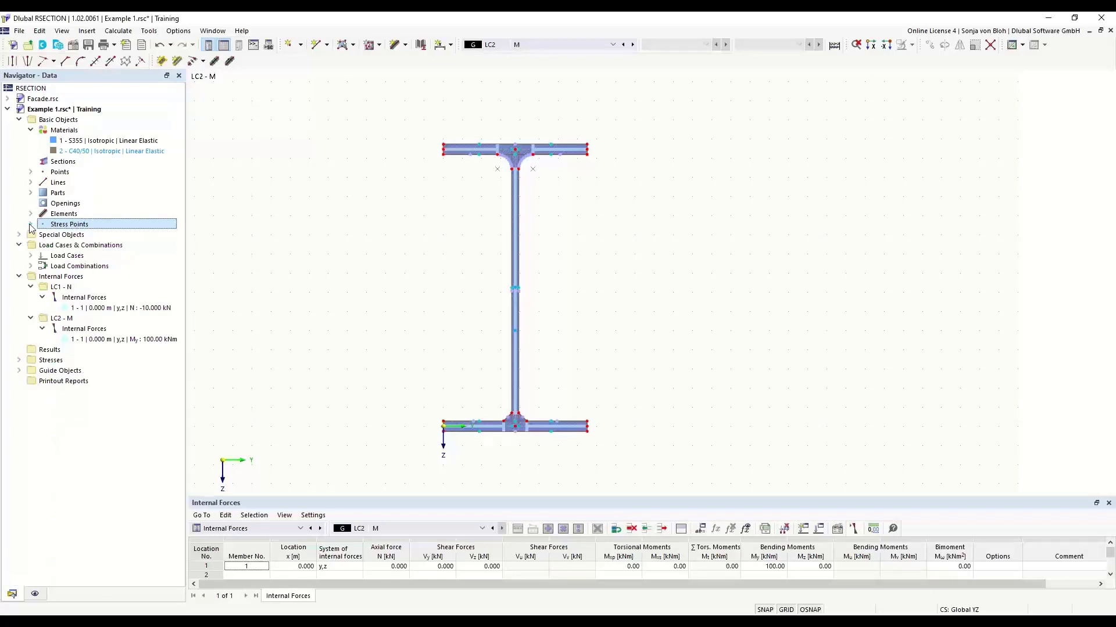
{"action": "left_click", "coordinate": [20, 361]}
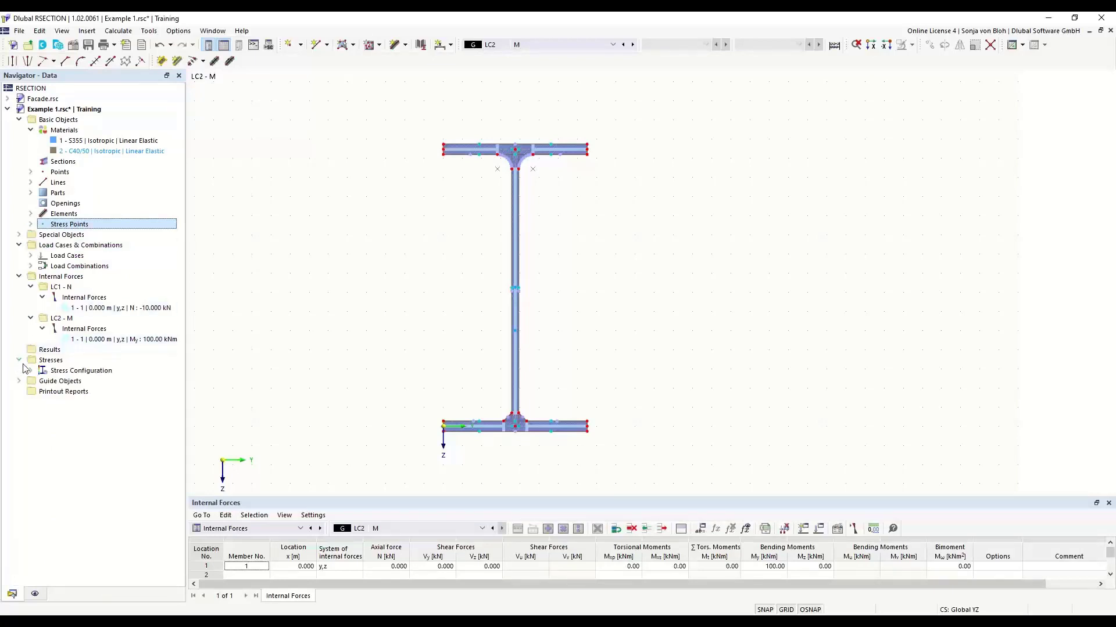
{"action": "left_click", "coordinate": [31, 370]}
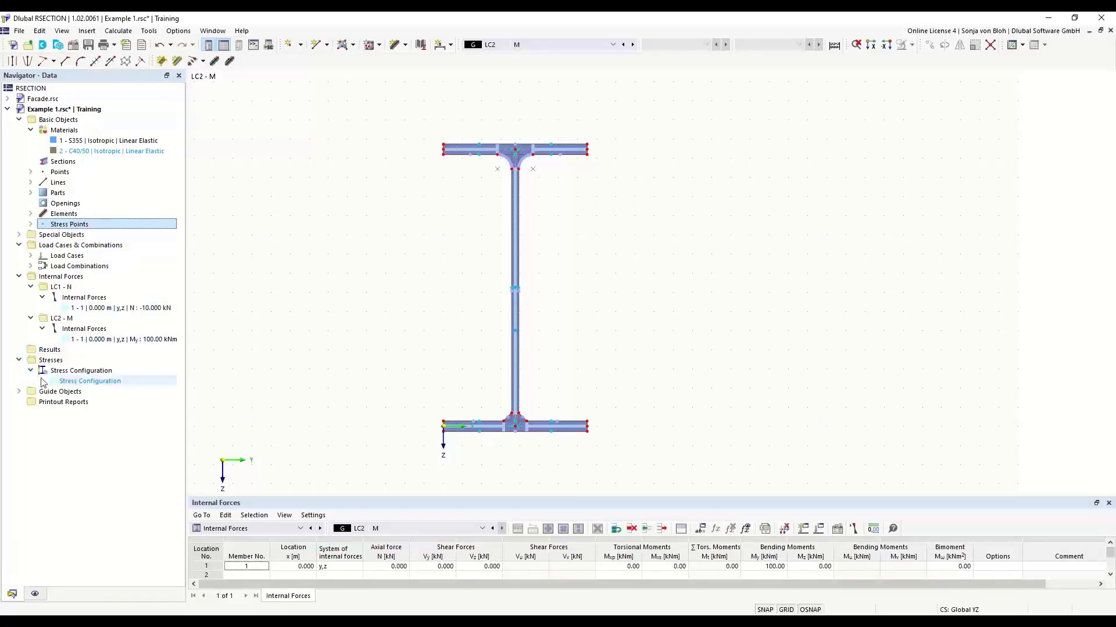
{"action": "left_click", "coordinate": [88, 383]}
{"action": "double_click", "coordinate": [89, 382]}
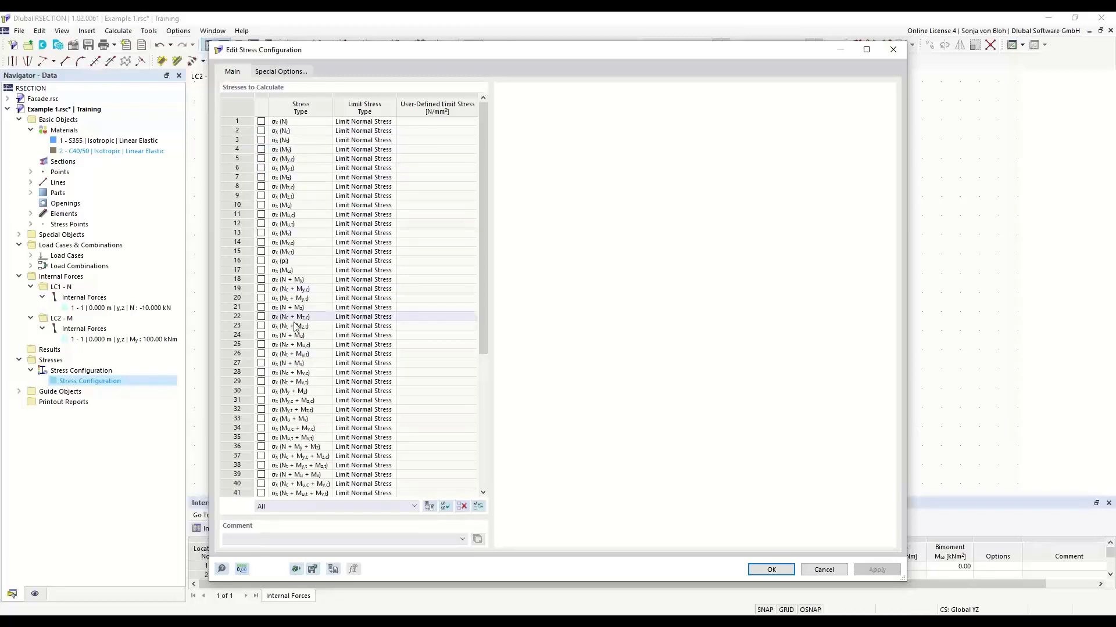
{"action": "left_click_drag", "start_coordinate": [485, 330], "coordinate": [484, 437]}
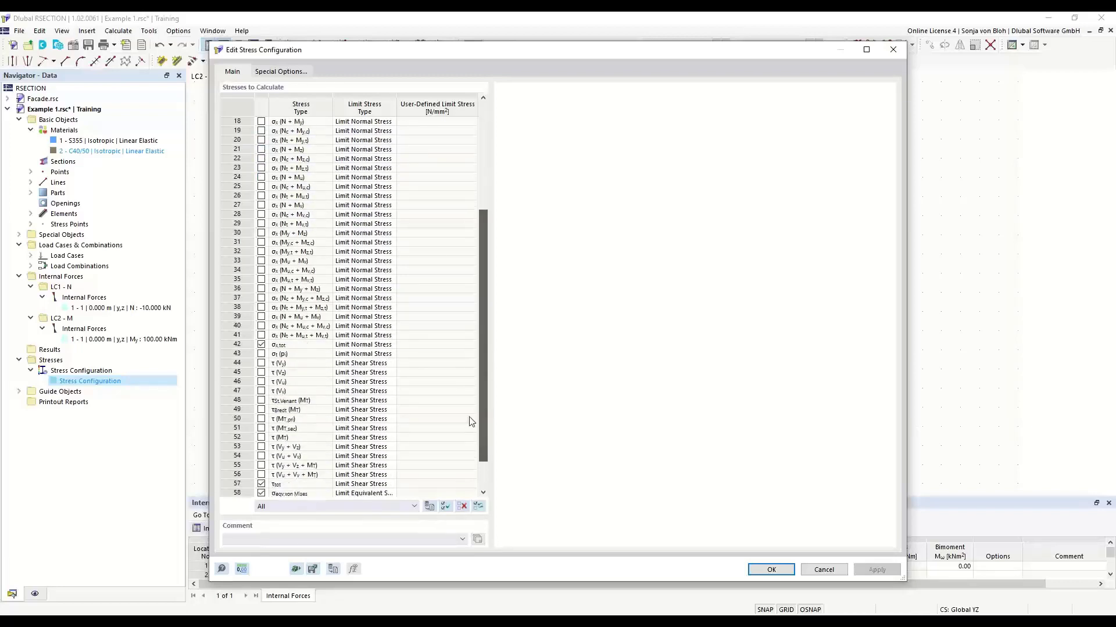
{"action": "left_click", "coordinate": [309, 347]}
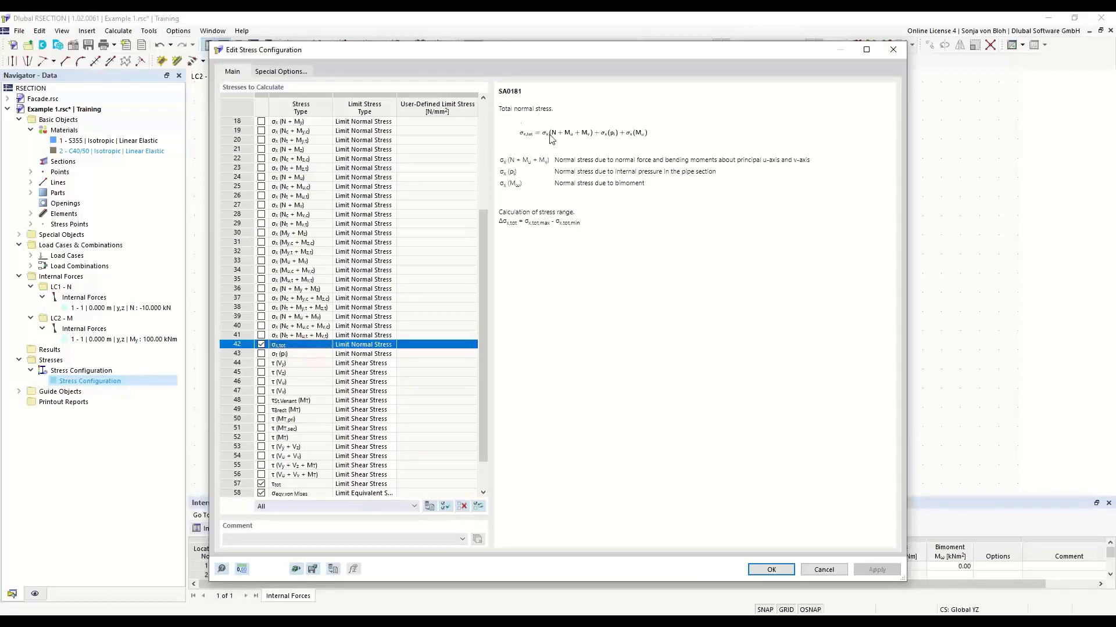
Step: Accept the stress configuration and run Calculate All for the section
{"action": "left_click", "coordinate": [771, 571]}
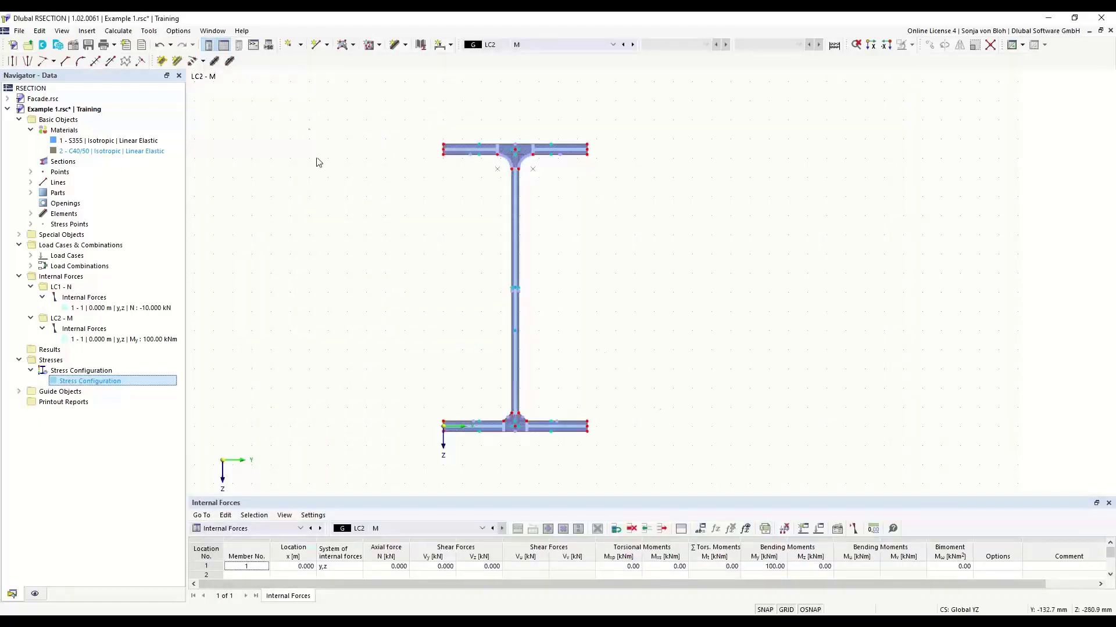
{"action": "left_click", "coordinate": [118, 31]}
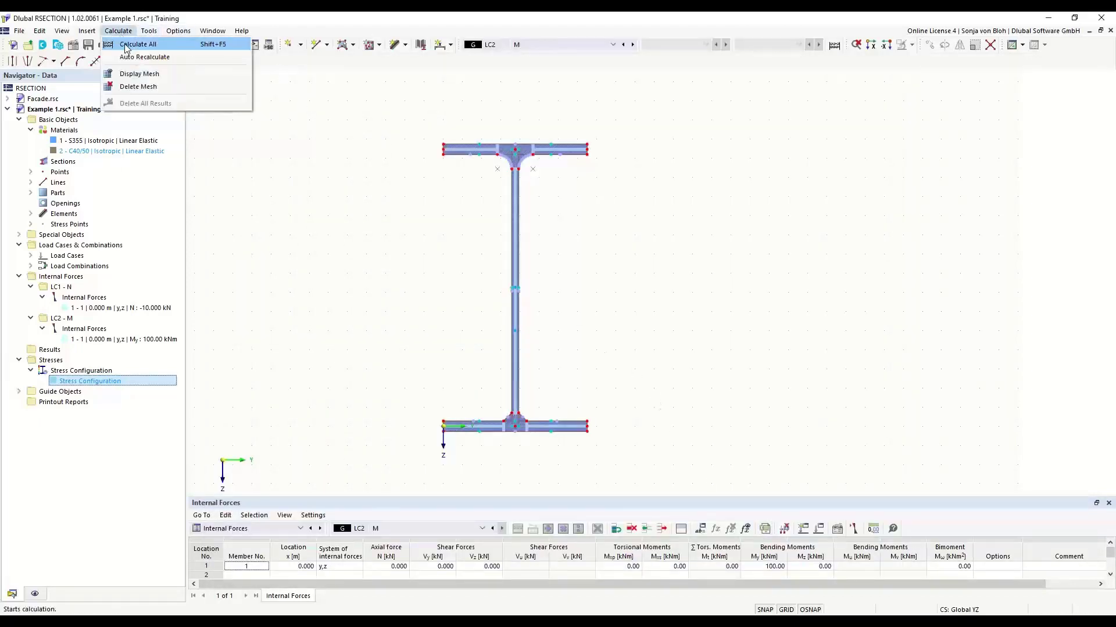
{"action": "left_click", "coordinate": [137, 43]}
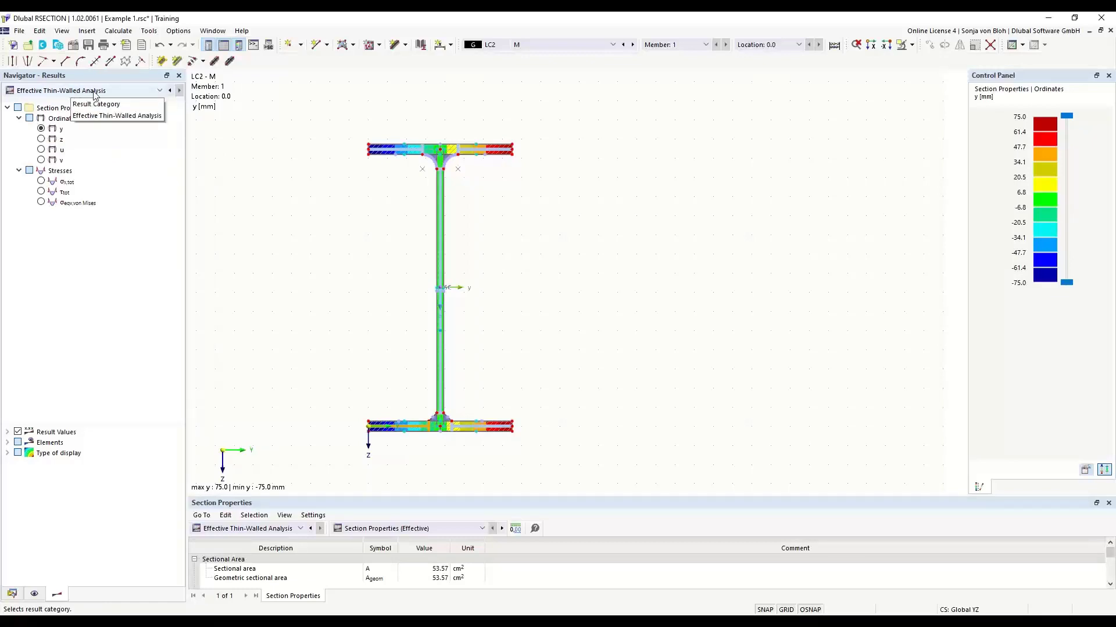
Step: Switch the graphical results to Thin-Walled Analysis and display the total normal stress σx,tot
{"action": "left_click", "coordinate": [161, 92]}
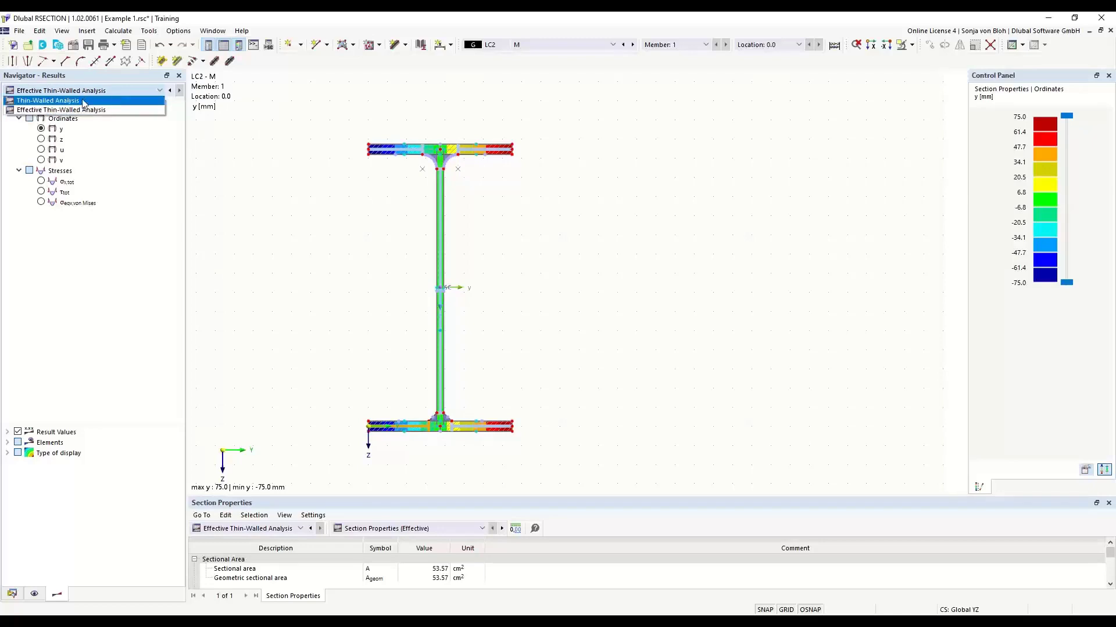
{"action": "left_click", "coordinate": [56, 101]}
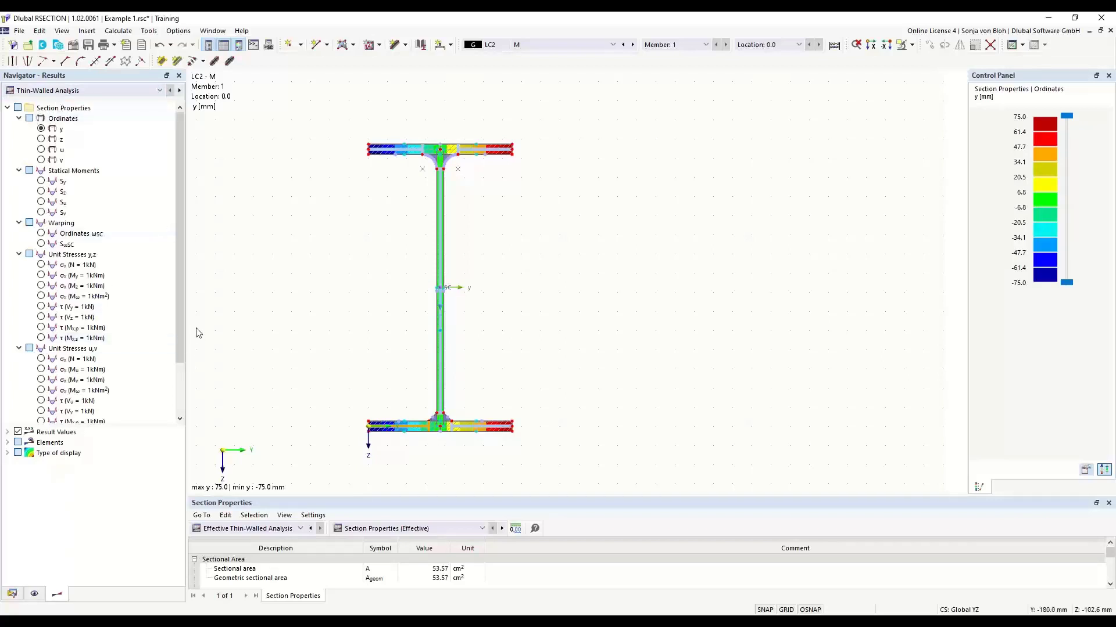
{"action": "left_click_drag", "start_coordinate": [179, 300], "coordinate": [185, 392]}
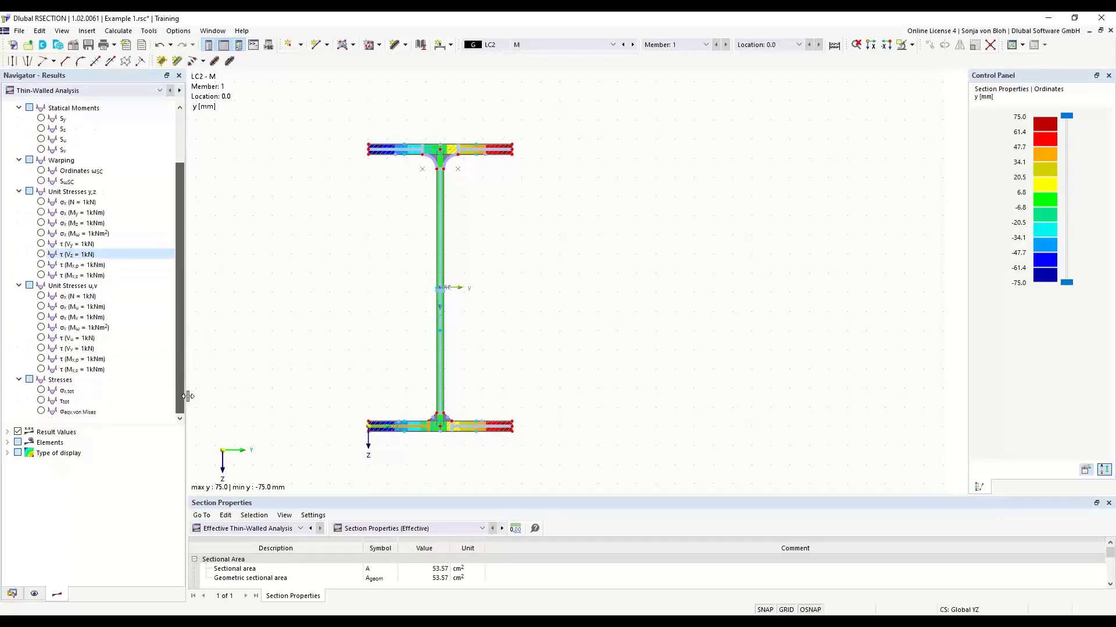
{"action": "left_click", "coordinate": [41, 390]}
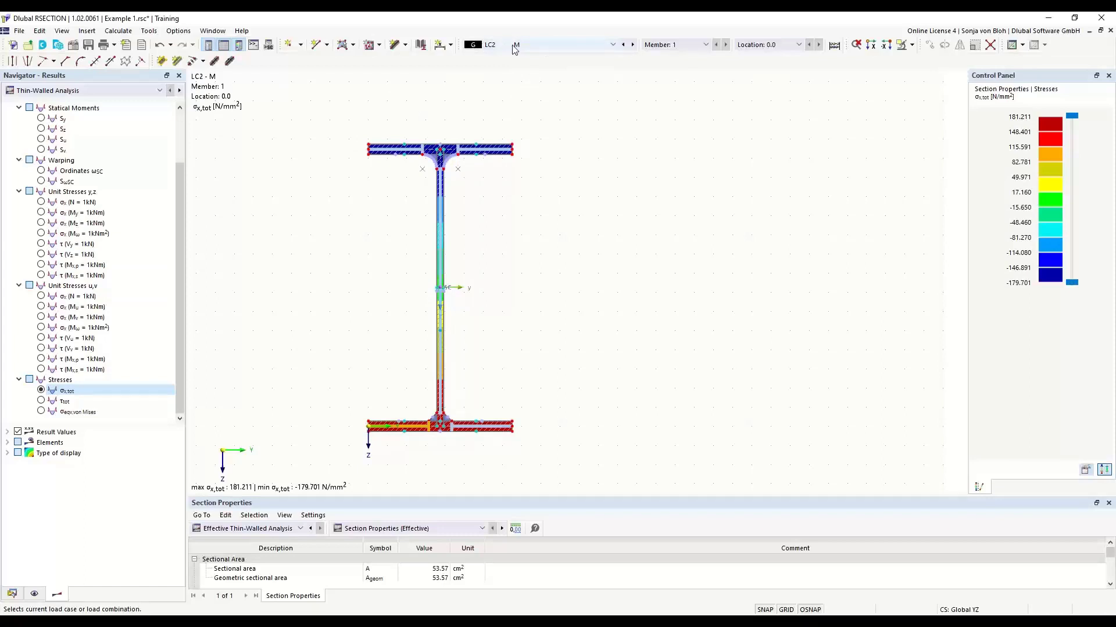
Step: Compare the σx,tot distribution for load case LC1 and combination CO1, finishing with LC1 as the current loading
{"action": "left_click", "coordinate": [613, 45]}
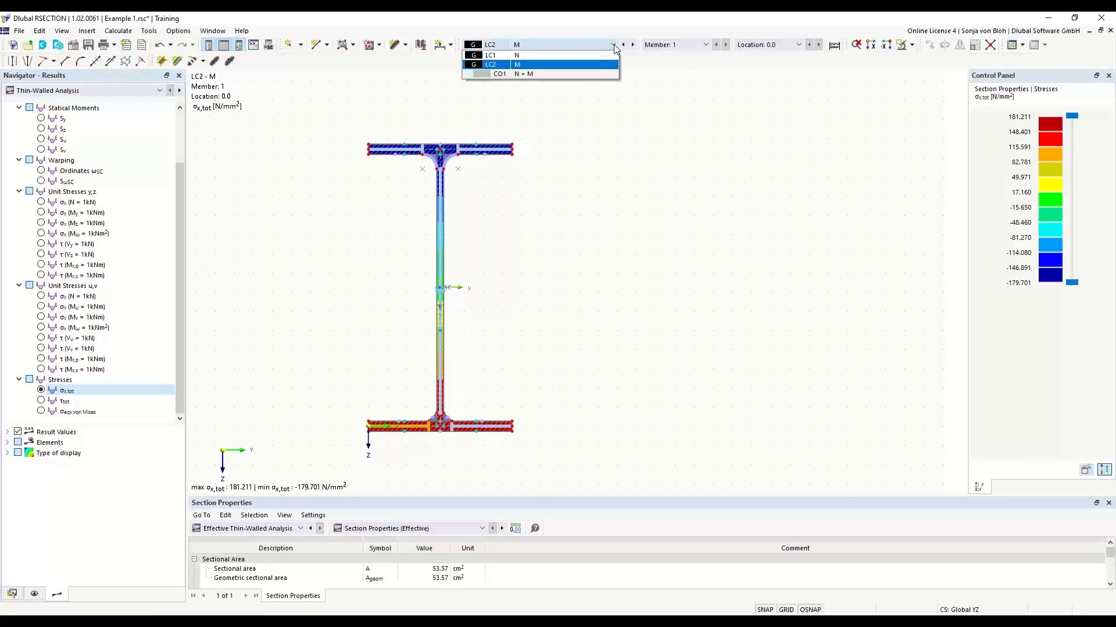
{"action": "left_click", "coordinate": [503, 57]}
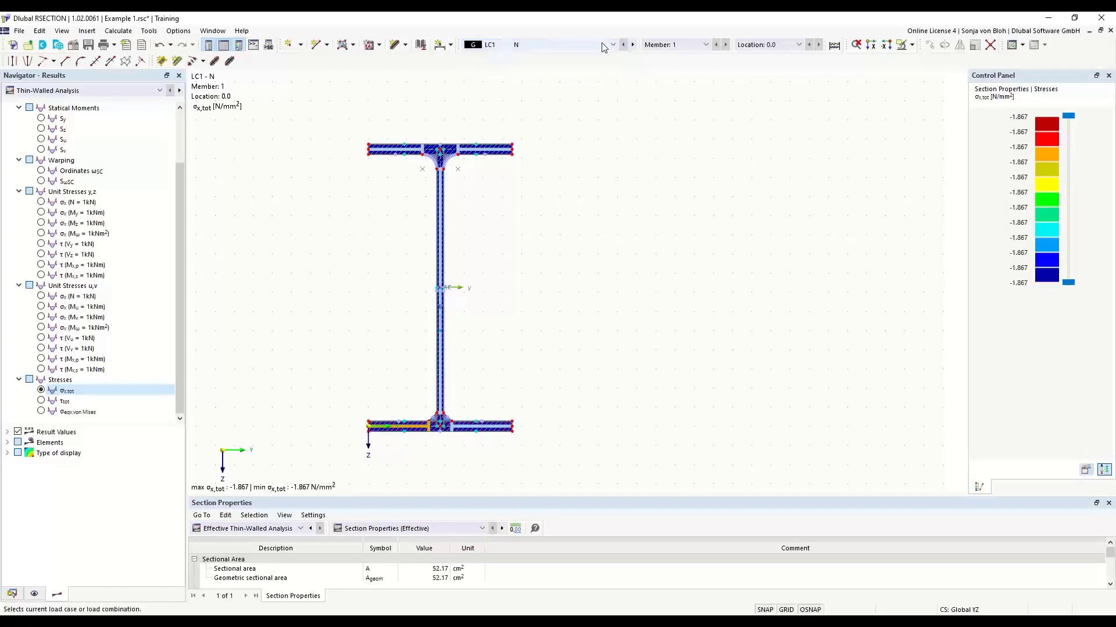
{"action": "left_click", "coordinate": [506, 45]}
{"action": "left_click", "coordinate": [529, 75]}
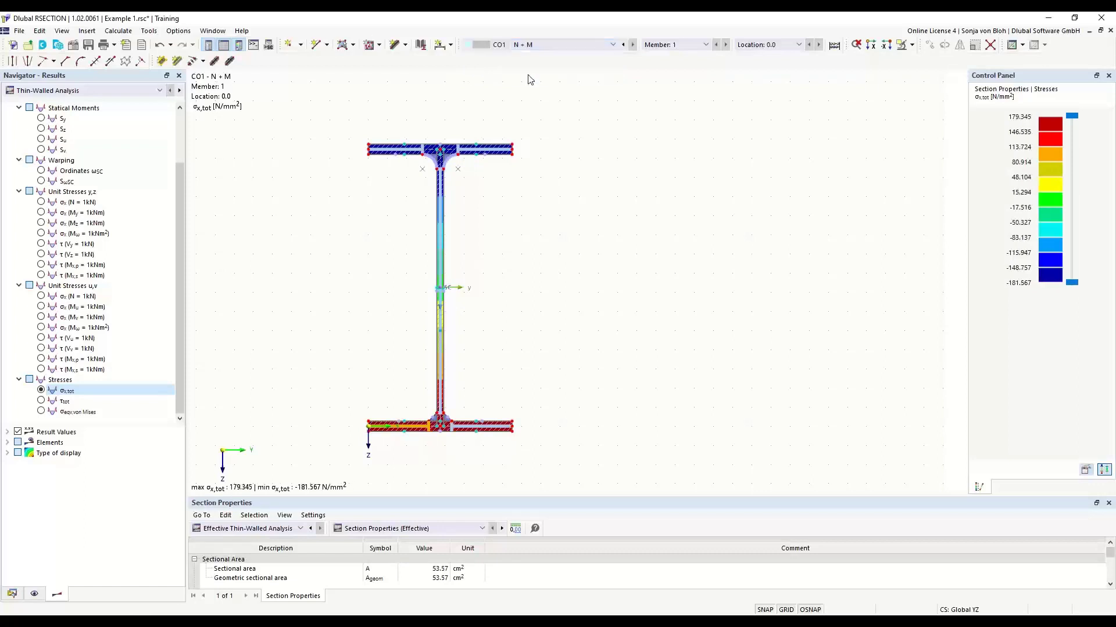
{"action": "left_click", "coordinate": [549, 44]}
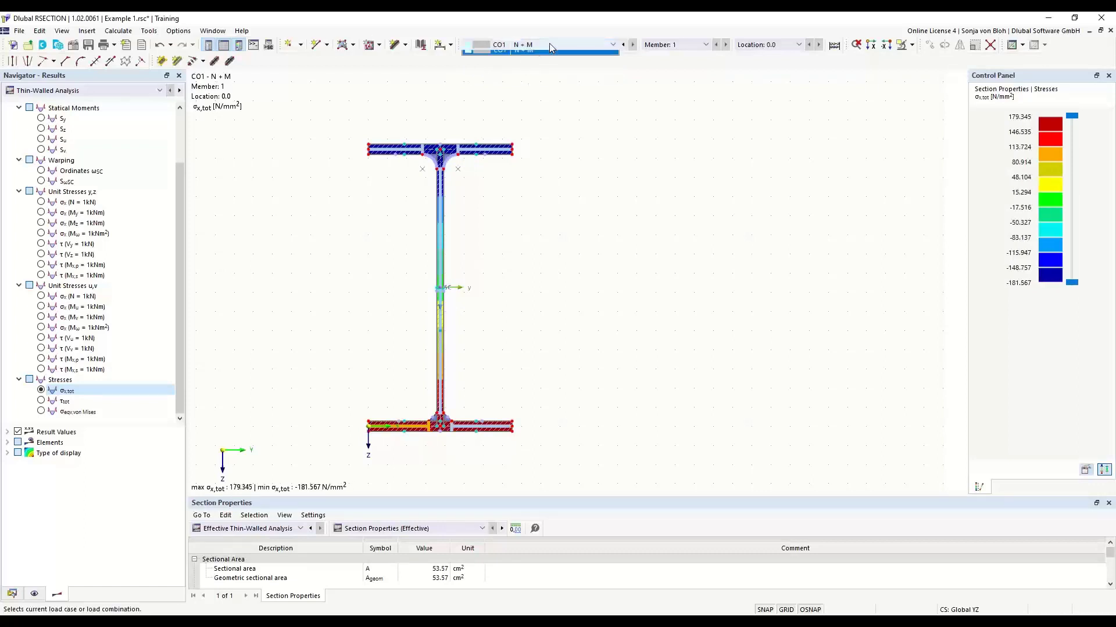
{"action": "left_click", "coordinate": [521, 55]}
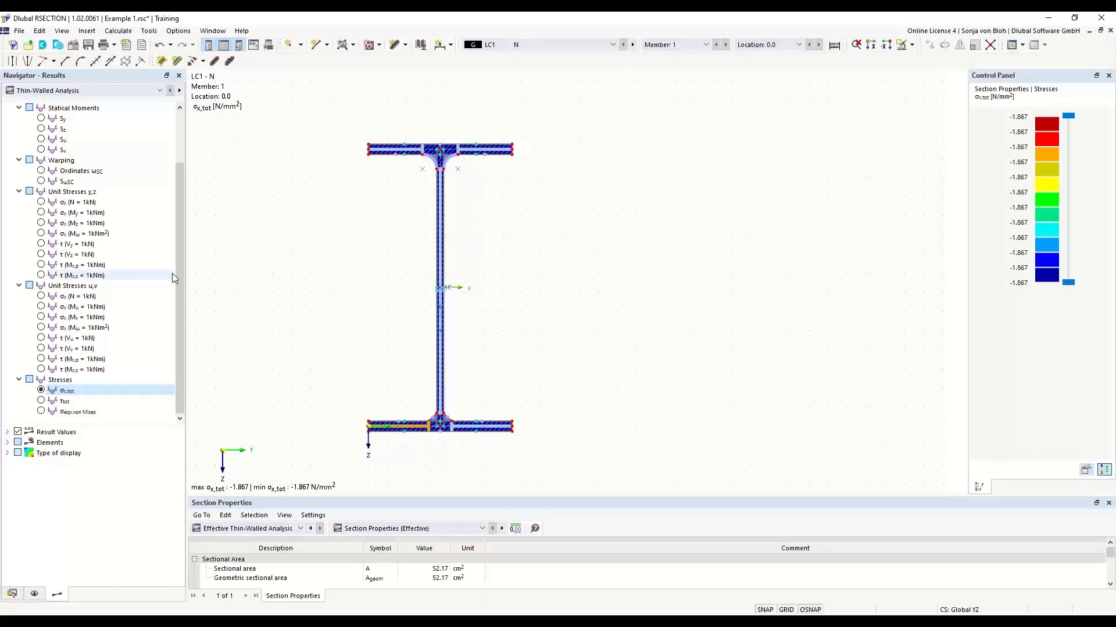
Step: Set the results' type of display to Off instead of Isobands so σx,tot is drawn as diagrams
{"action": "left_click", "coordinate": [7, 453]}
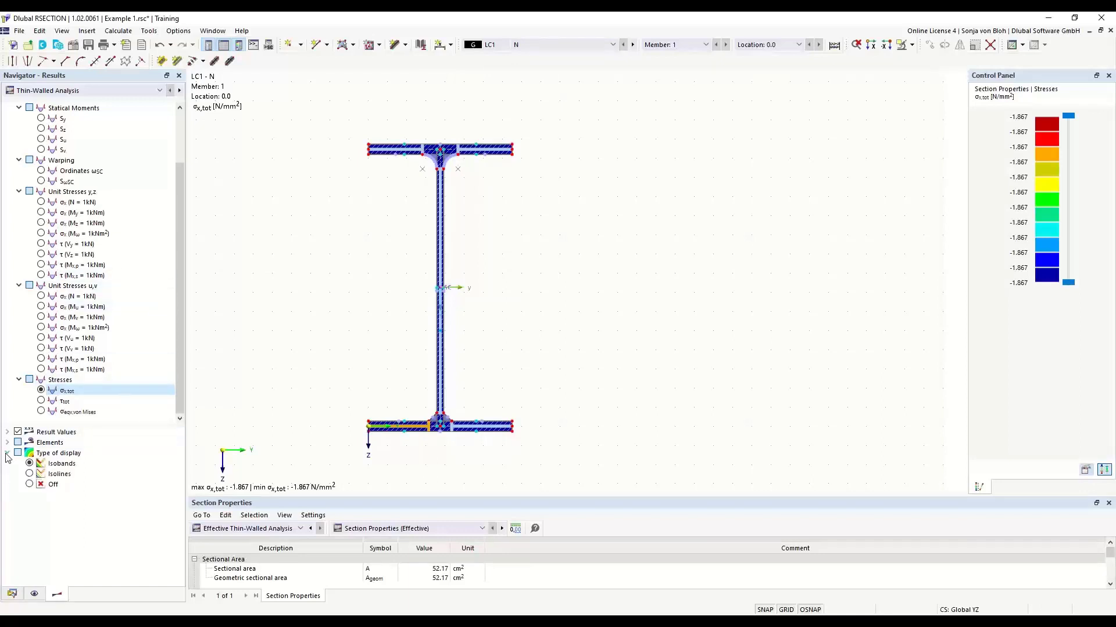
{"action": "left_click", "coordinate": [30, 484]}
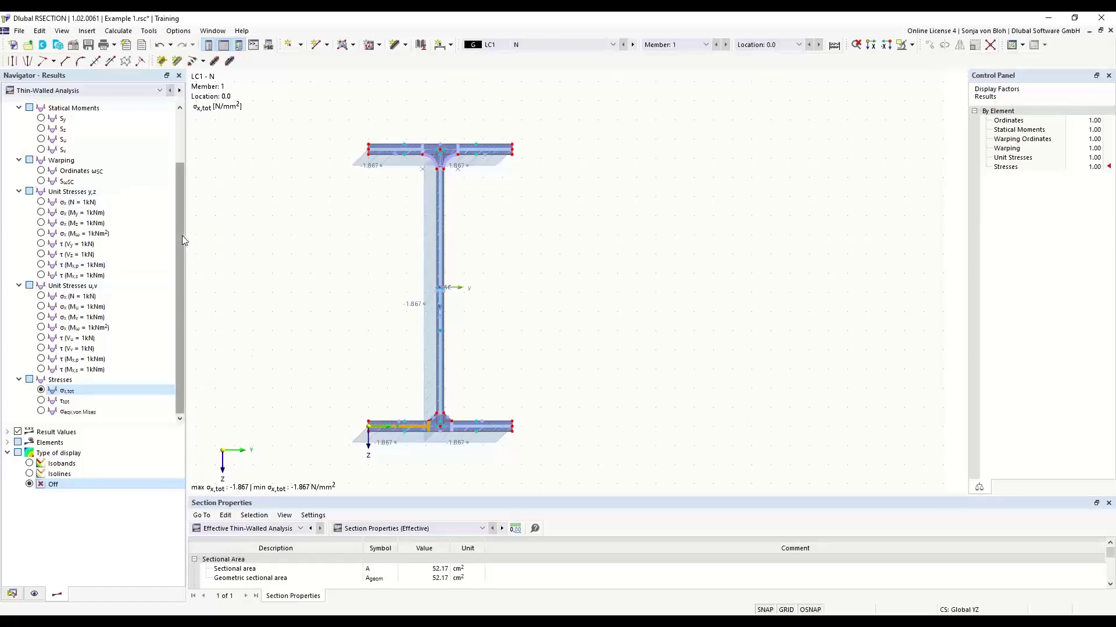
{"action": "mouse_move", "coordinate": [182, 235]}
{"action": "left_mouse_down"}
{"action": "mouse_move", "coordinate": [184, 172]}
{"action": "mouse_move", "coordinate": [184, 252]}
{"action": "left_mouse_up"}
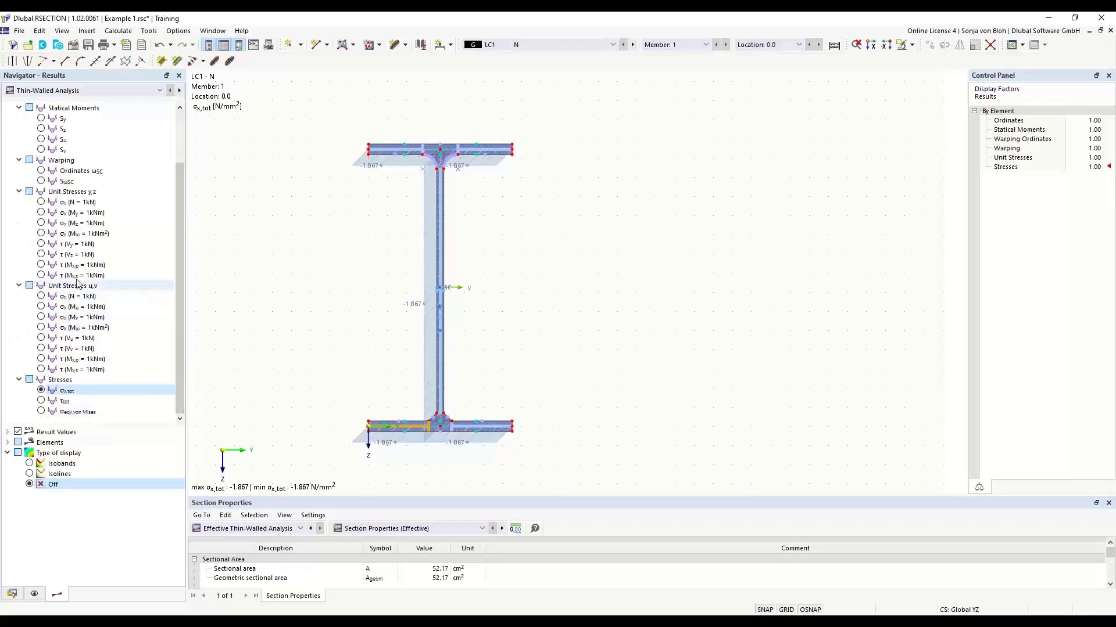
Step: View the diagrams of statical moment Sy and ordinate y on the section, and return to the σx,tot stress diagram
{"action": "scroll", "coordinate": [97, 254], "scroll_direction": "up", "scroll_amount": 2}
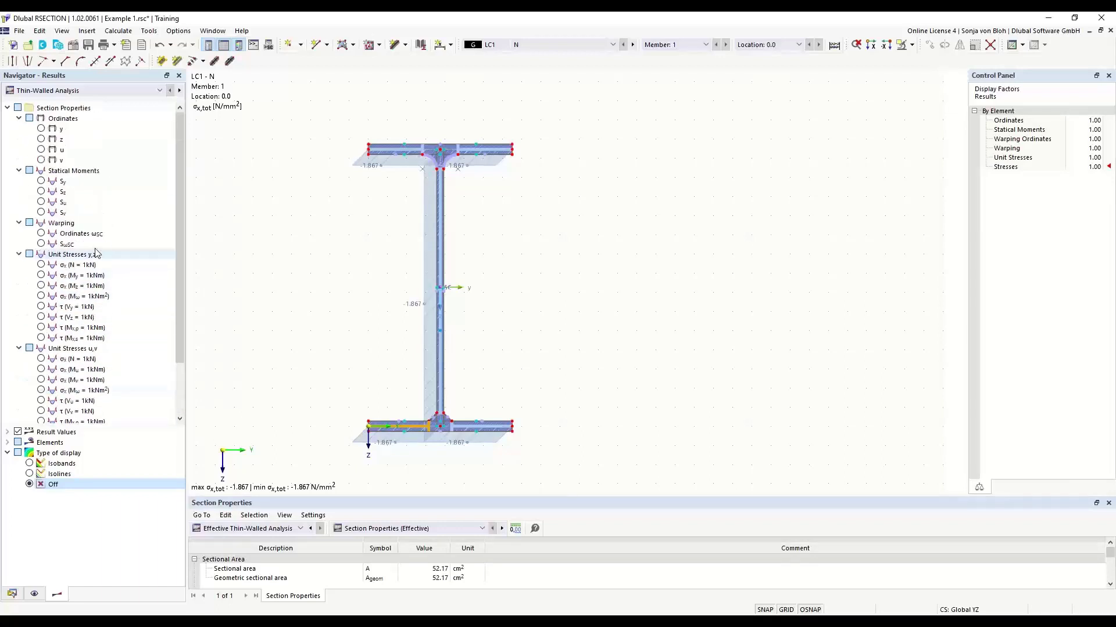
{"action": "left_click", "coordinate": [40, 181]}
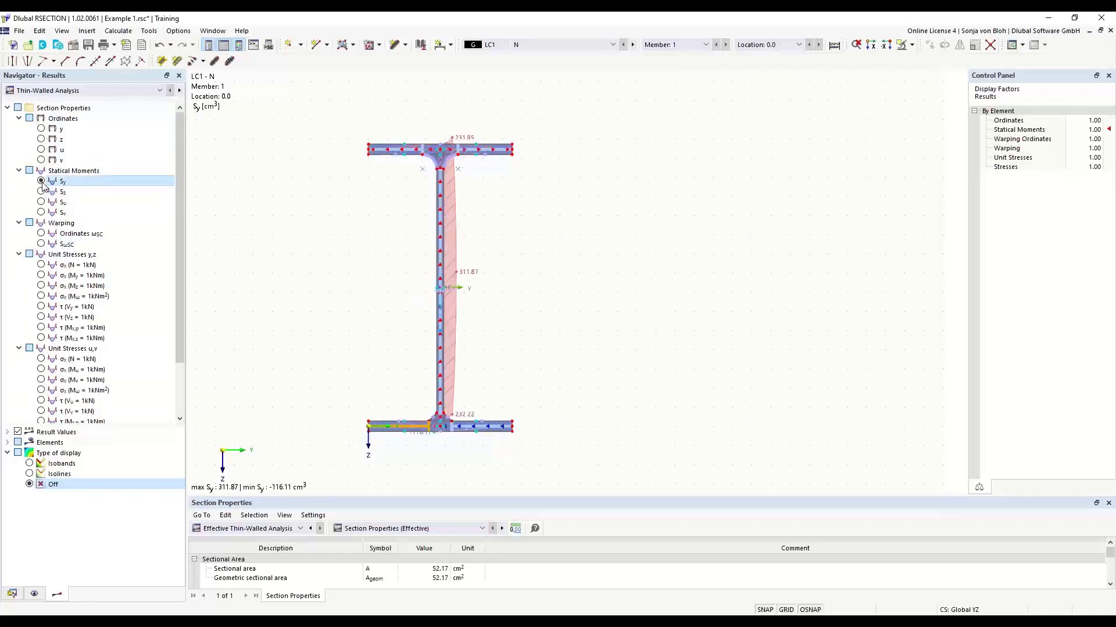
{"action": "left_click", "coordinate": [41, 129]}
{"action": "scroll", "coordinate": [43, 140], "scroll_direction": "down", "scroll_amount": 2}
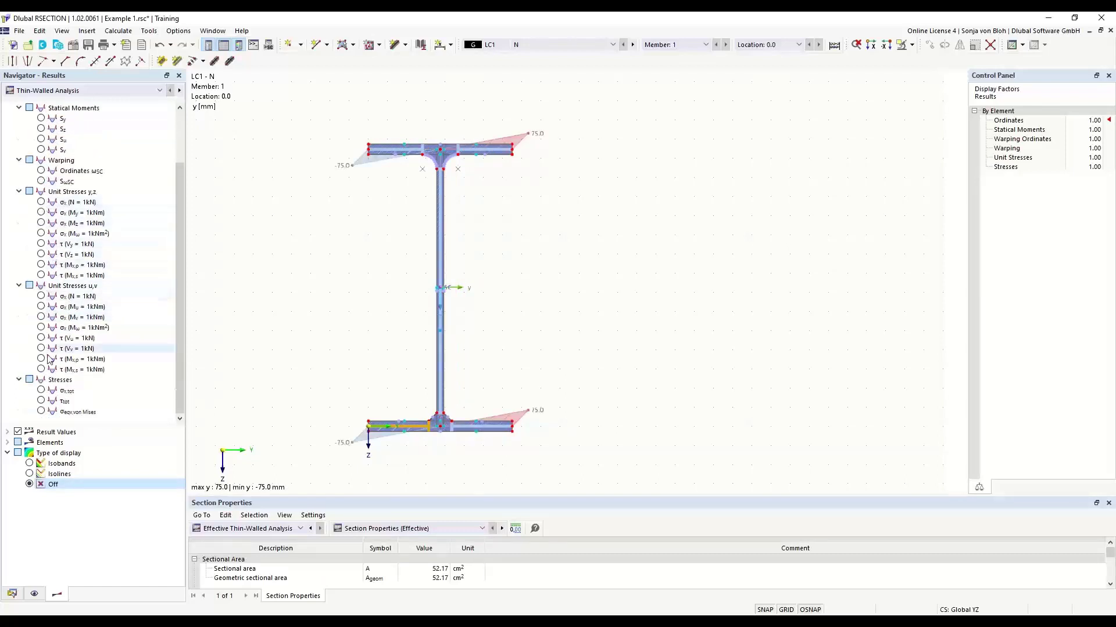
{"action": "left_click", "coordinate": [41, 391]}
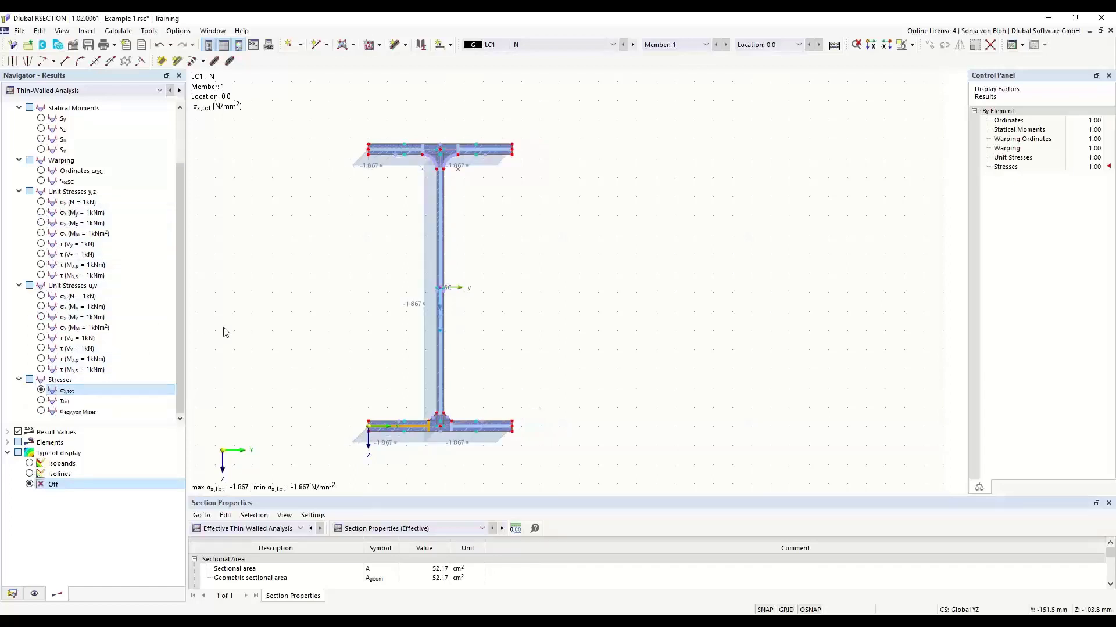
Step: Show σx,tot for the Effective Thin-Walled Analysis and examine the ineffective part of the web
{"action": "left_click", "coordinate": [160, 91]}
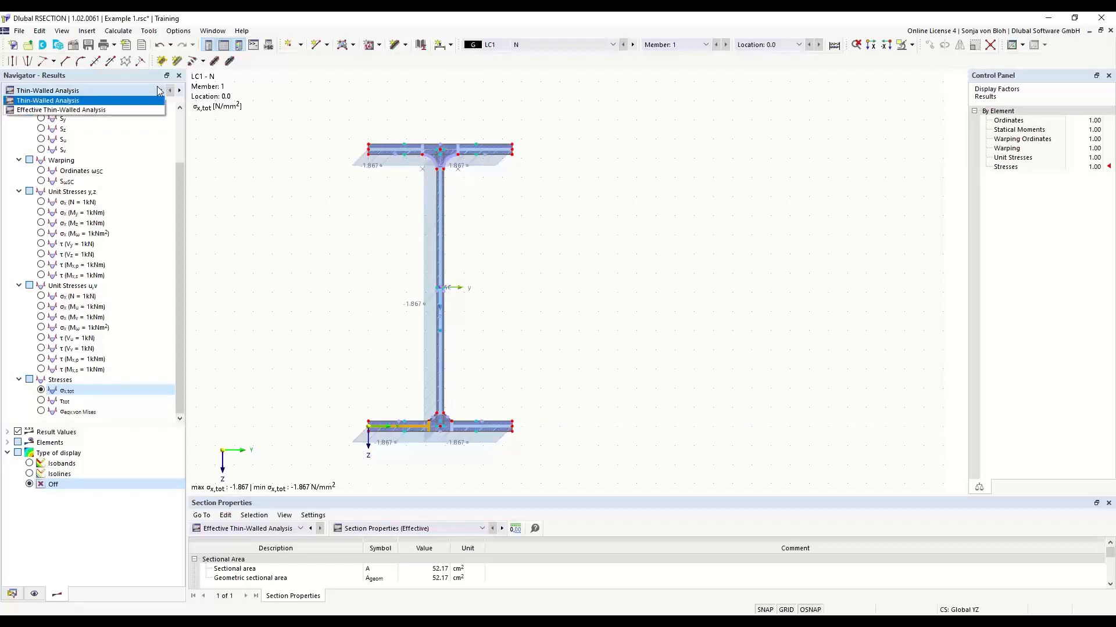
{"action": "left_click", "coordinate": [74, 110]}
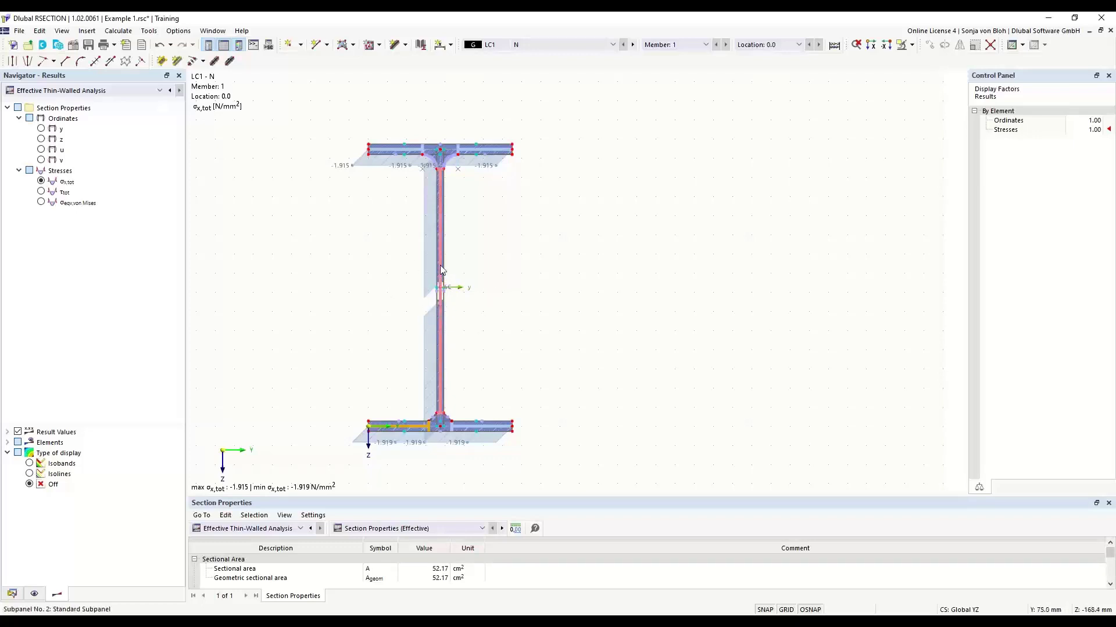
{"action": "scroll", "coordinate": [429, 311], "scroll_direction": "up", "scroll_amount": 1}
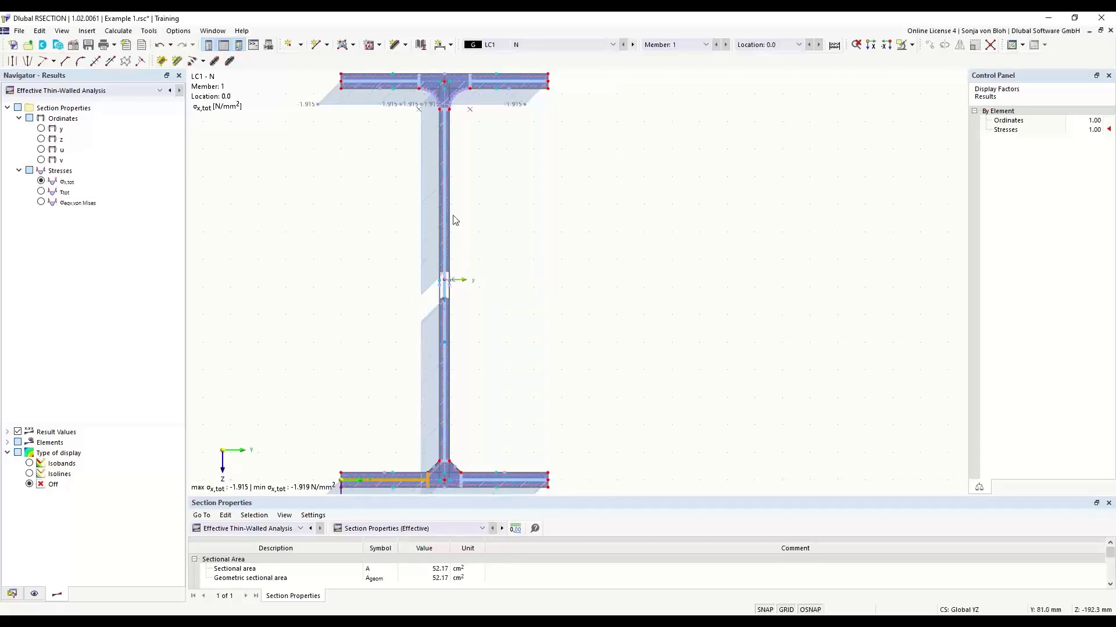
{"action": "scroll", "coordinate": [455, 220], "scroll_direction": "down", "scroll_amount": 2}
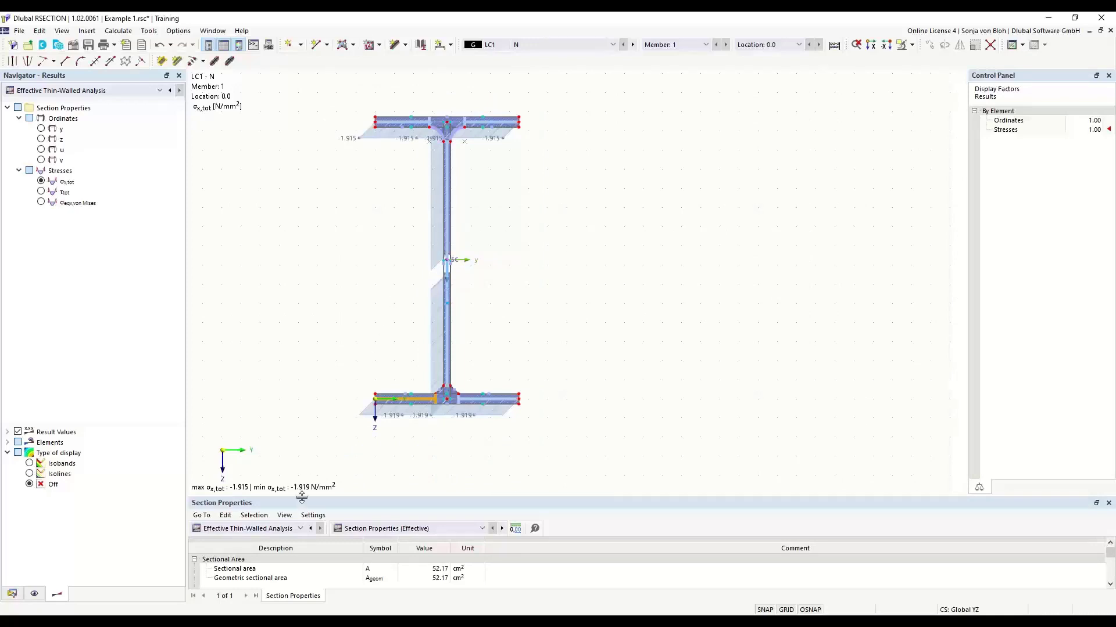
Step: Enlarge the results table and show the Section Properties of the Thin-Walled Analysis in it
{"action": "left_click_drag", "start_coordinate": [302, 498], "coordinate": [306, 423]}
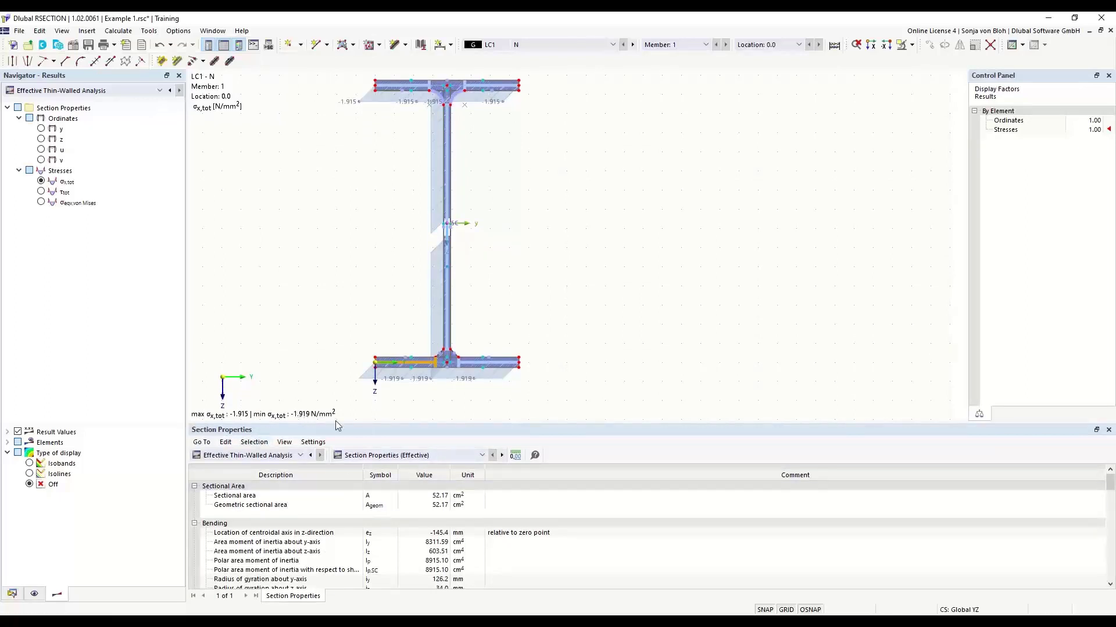
{"action": "left_click", "coordinate": [301, 456]}
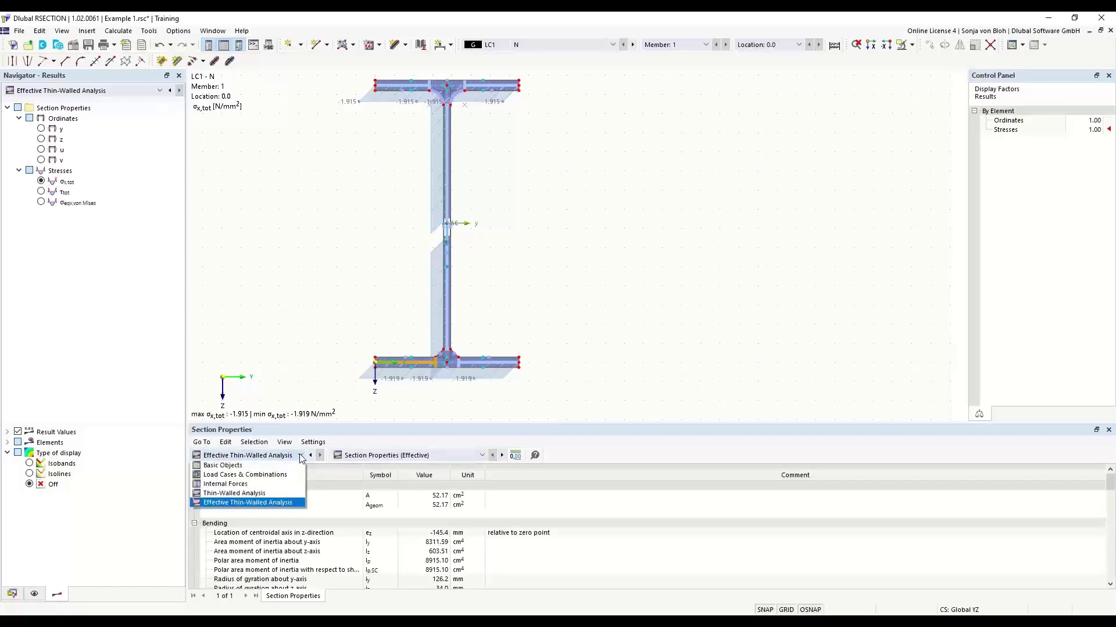
{"action": "left_click", "coordinate": [246, 496]}
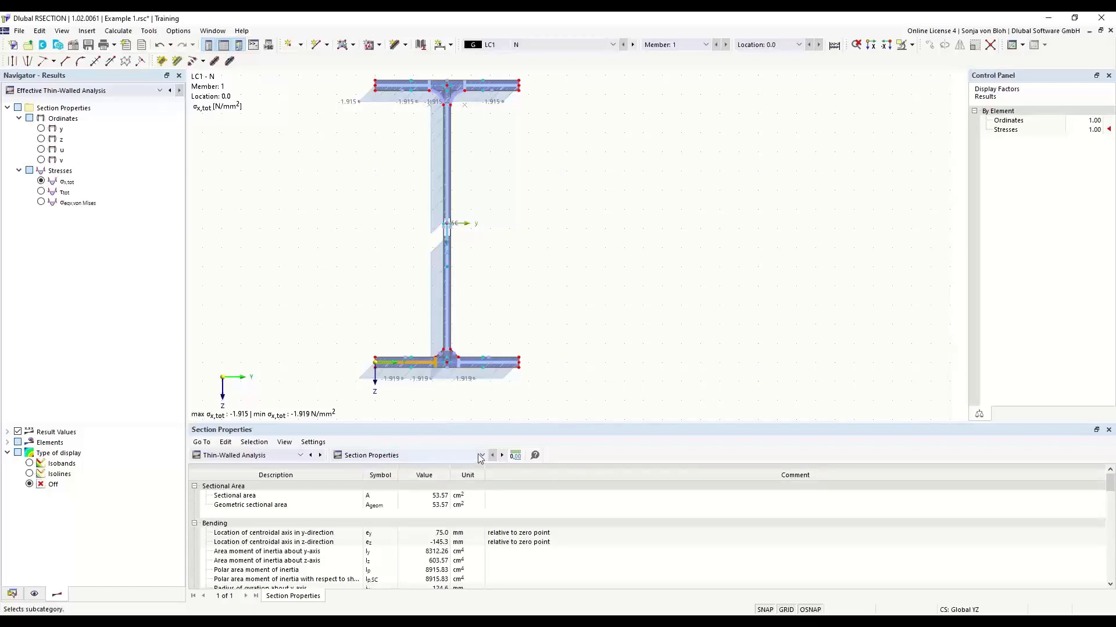
{"action": "left_click", "coordinate": [415, 458]}
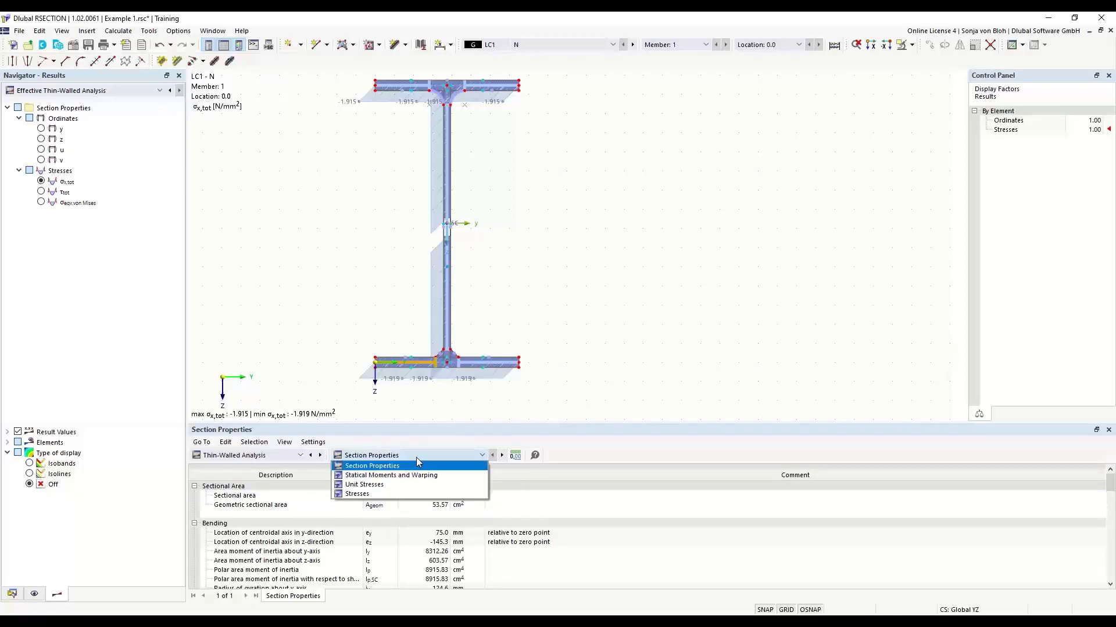
{"action": "left_click", "coordinate": [380, 467]}
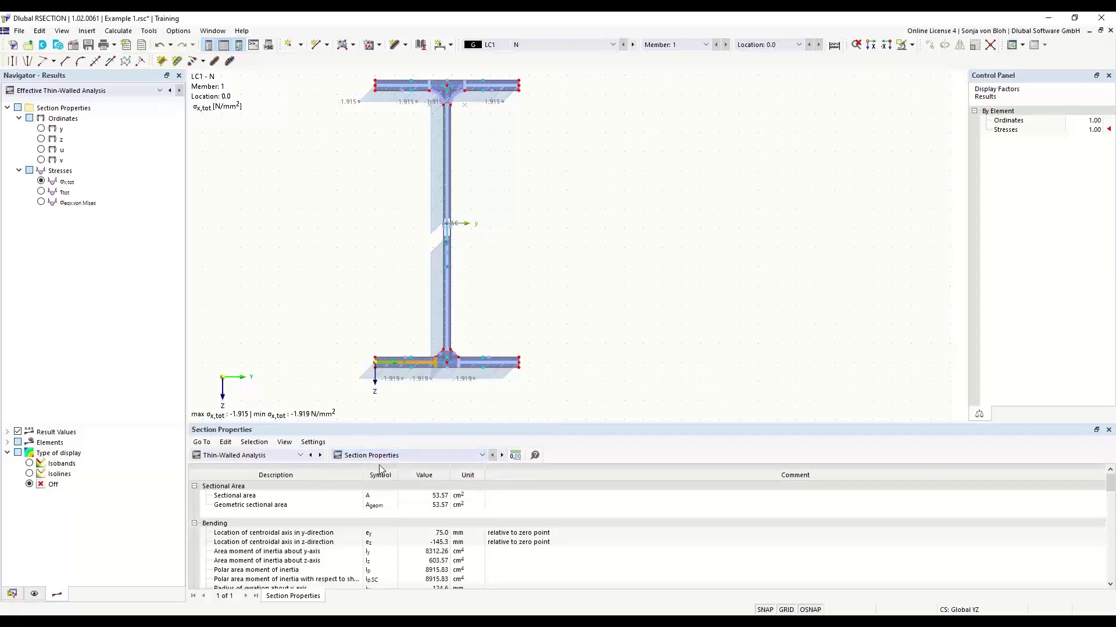
Step: Enlarge the table further and review the sectional area, moments of inertia and other bending properties
{"action": "left_click", "coordinate": [384, 498]}
{"action": "left_click_drag", "start_coordinate": [376, 424], "coordinate": [377, 355]}
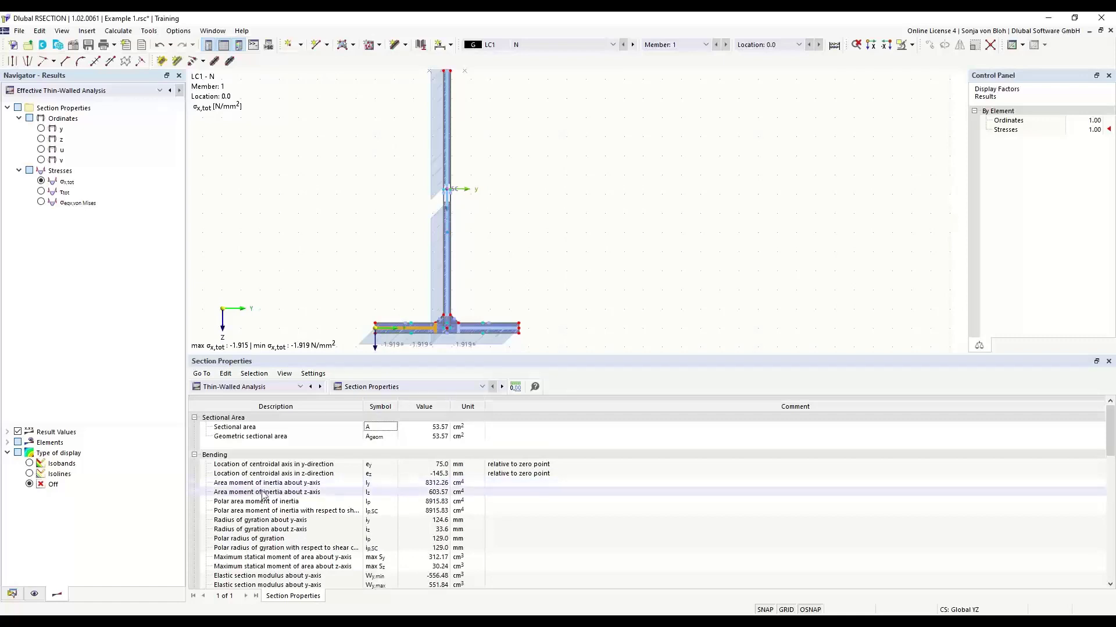
{"action": "left_click", "coordinate": [352, 485]}
{"action": "scroll", "coordinate": [352, 488], "scroll_direction": "down", "scroll_amount": 3}
{"action": "scroll", "coordinate": [395, 470], "scroll_direction": "up", "scroll_amount": 3}
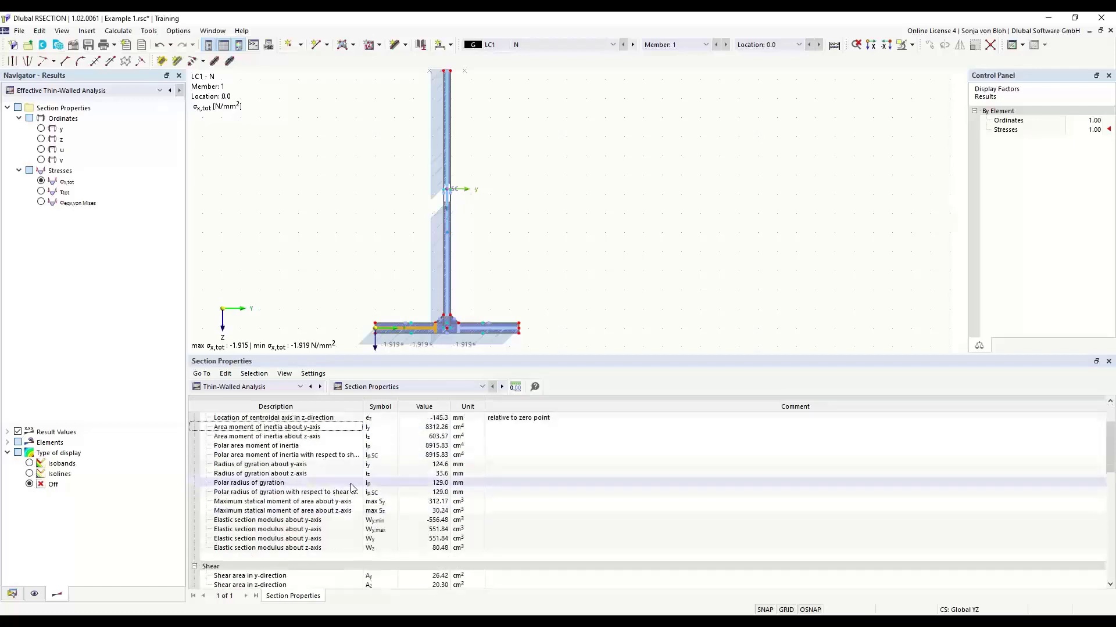
Step: View the Thin-Walled Analysis tables for Statical Moments and Warping and for Stresses by loading
{"action": "left_click", "coordinate": [482, 387]}
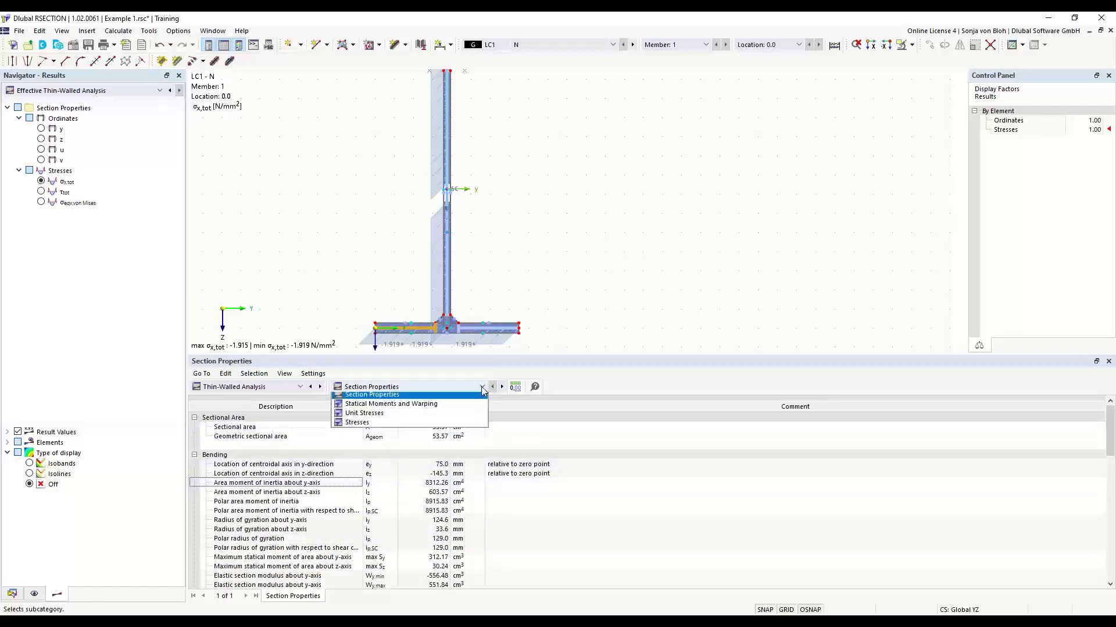
{"action": "left_click", "coordinate": [402, 407]}
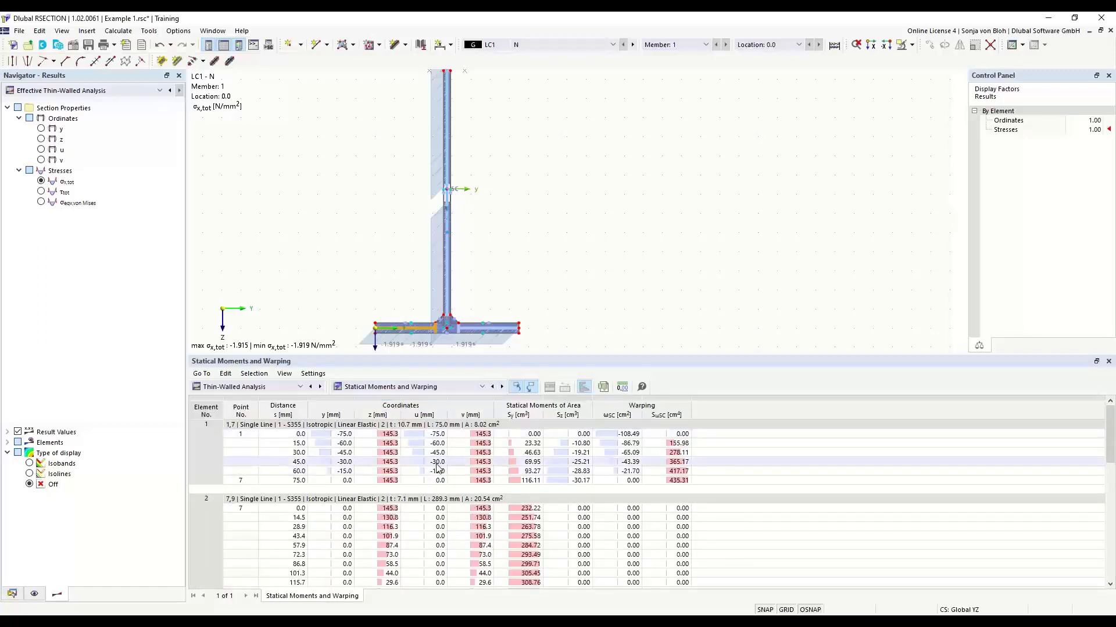
{"action": "left_click", "coordinate": [472, 388]}
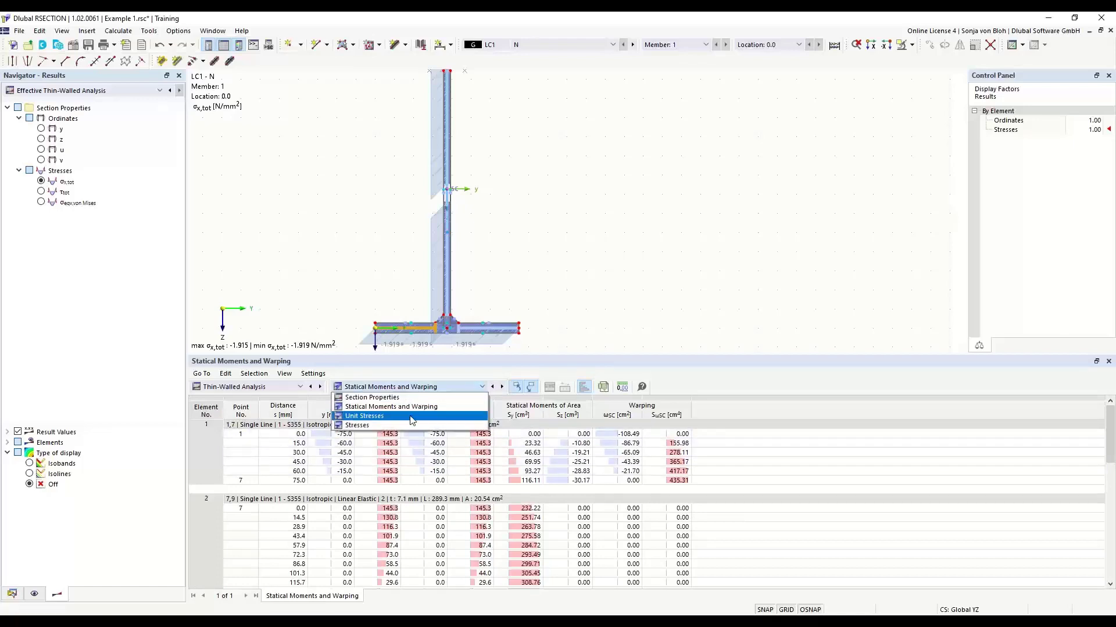
{"action": "left_click", "coordinate": [399, 428]}
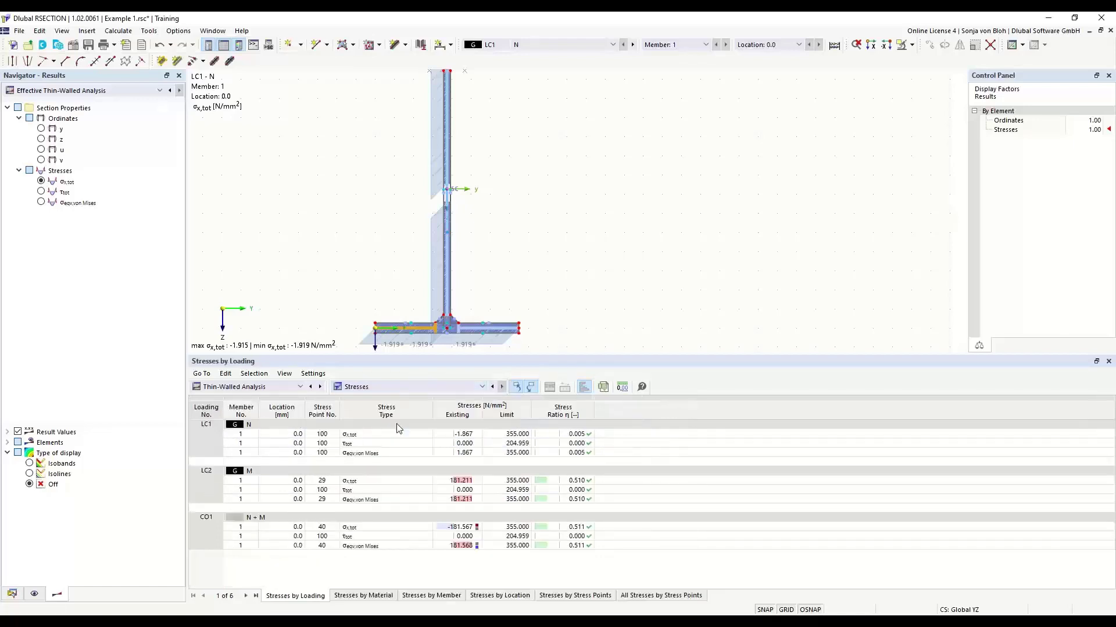
Step: Switch the table to Effective Thin-Walled Analysis and show the Section Classification acc. to EN 1993-1-1
{"action": "left_click", "coordinate": [300, 388]}
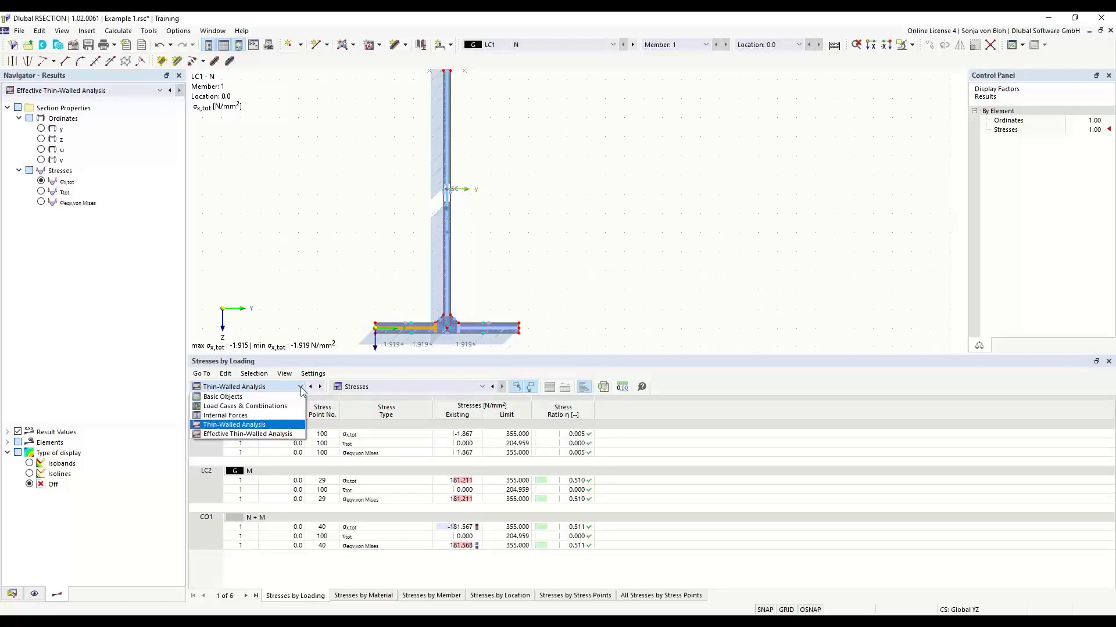
{"action": "left_click", "coordinate": [257, 436]}
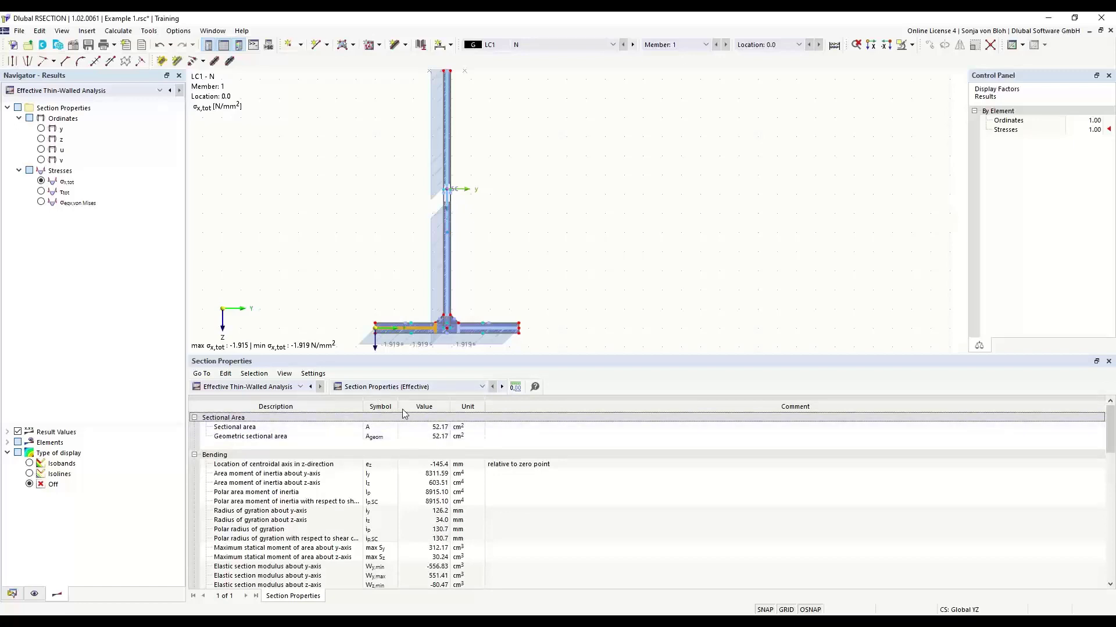
{"action": "left_click", "coordinate": [480, 388]}
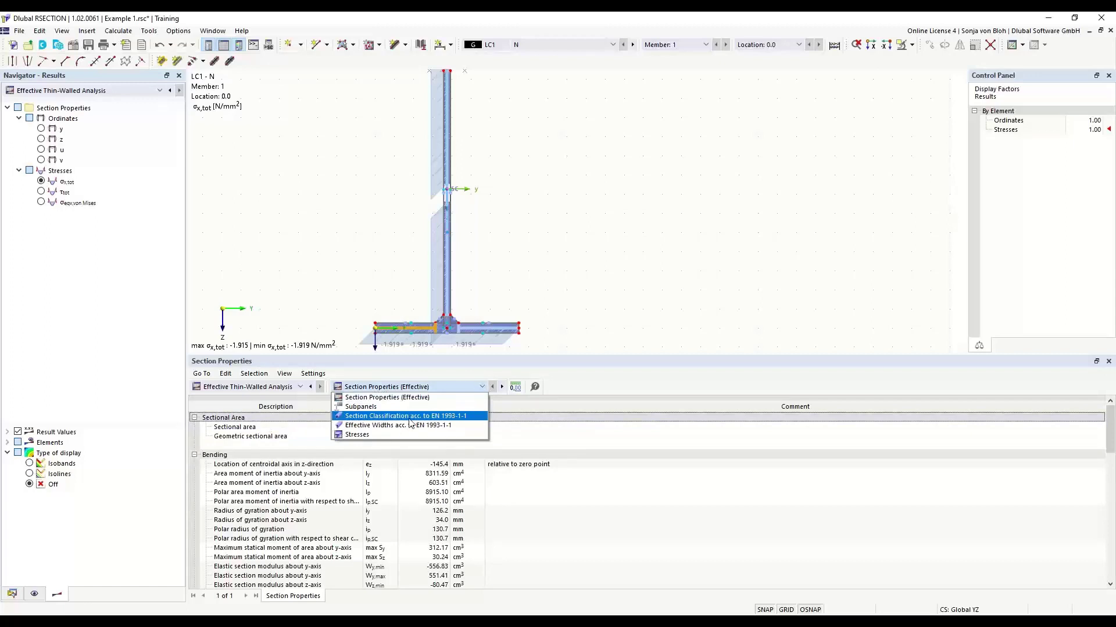
{"action": "left_click", "coordinate": [411, 416]}
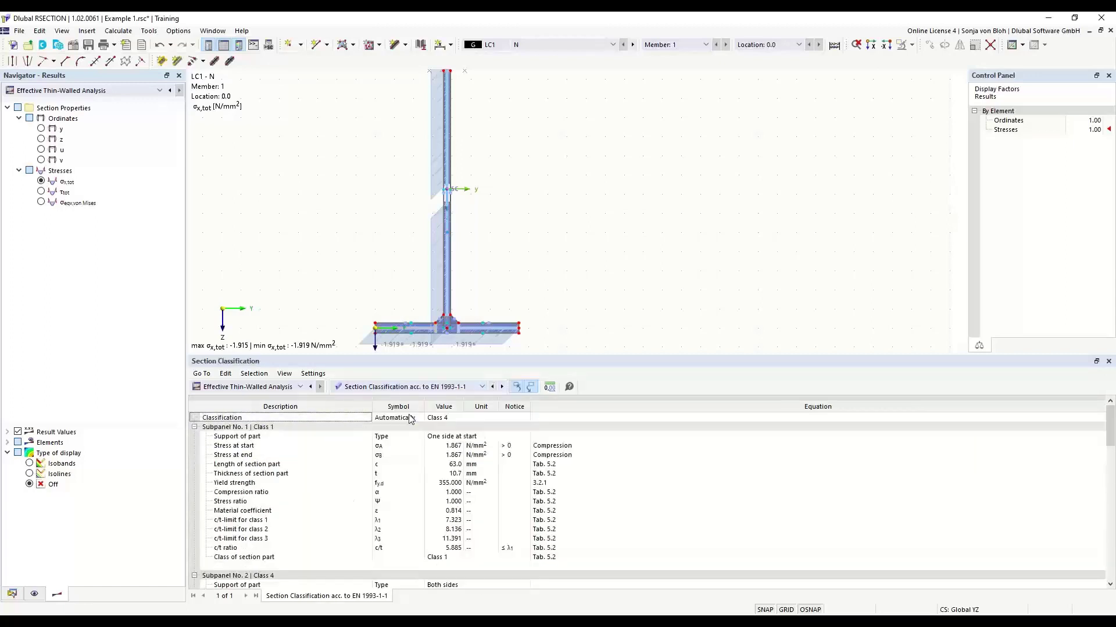
Step: Examine the classification of the web and lower flange subpanels and show the Effective Widths acc. to EN 1993-1-1 table
{"action": "left_click", "coordinate": [446, 422]}
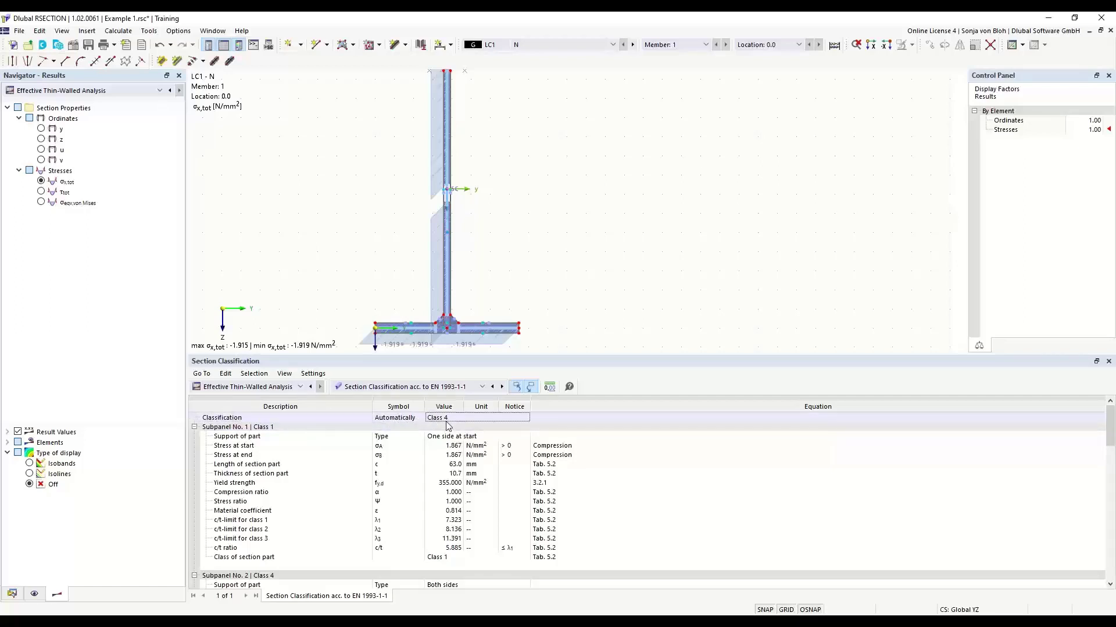
{"action": "left_click", "coordinate": [448, 198]}
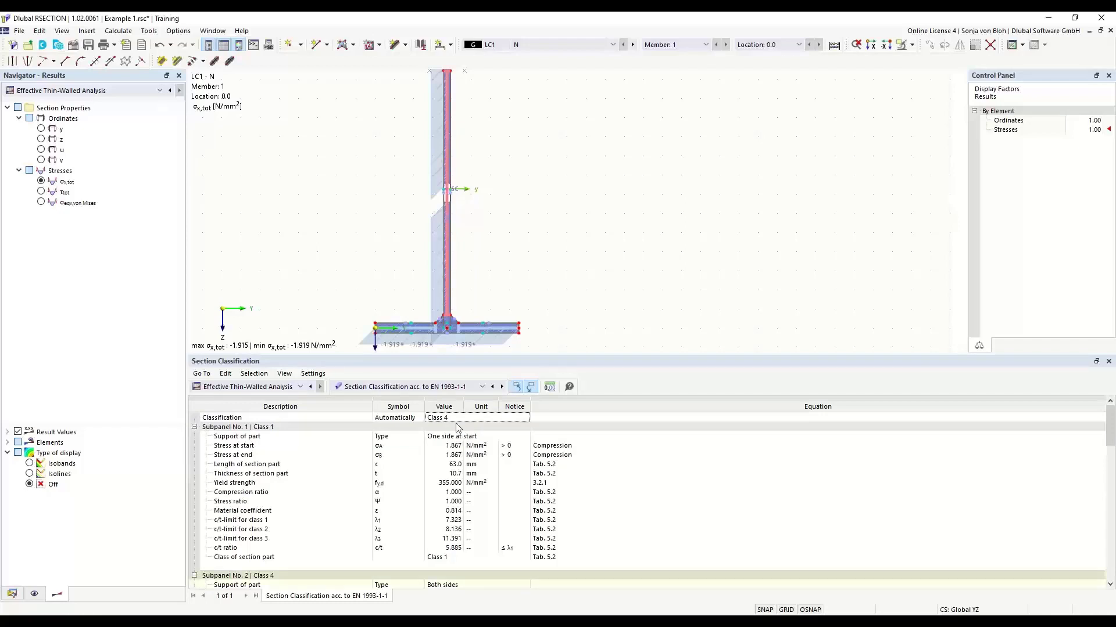
{"action": "scroll", "coordinate": [459, 453], "scroll_direction": "down", "scroll_amount": 5}
{"action": "scroll", "coordinate": [470, 488], "scroll_direction": "down", "scroll_amount": 1}
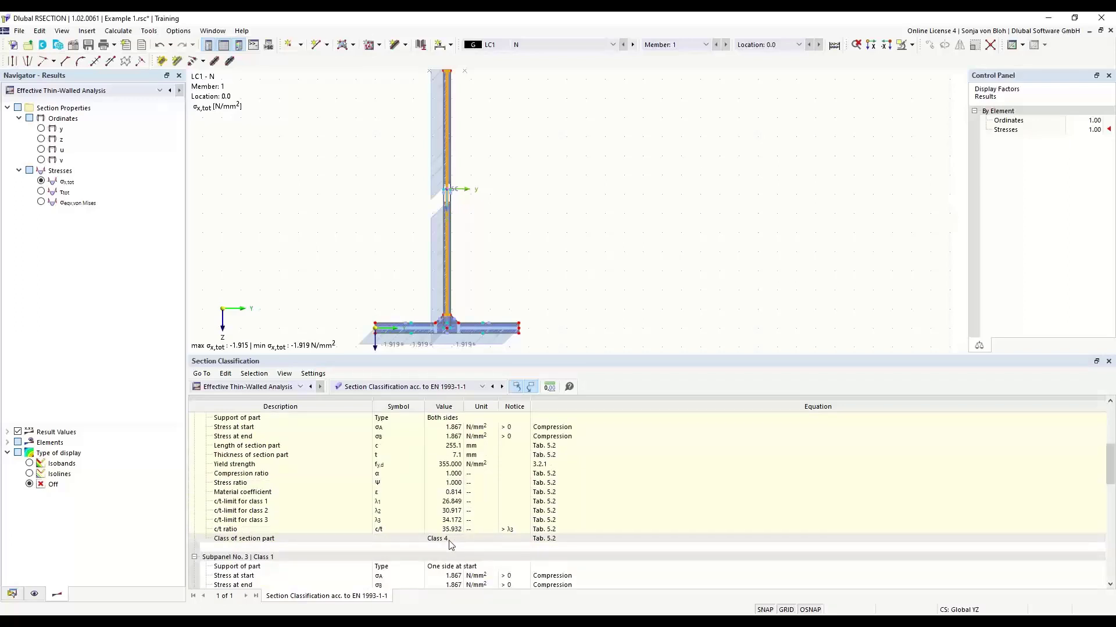
{"action": "left_click", "coordinate": [428, 331]}
{"action": "scroll", "coordinate": [415, 520], "scroll_direction": "up", "scroll_amount": 1}
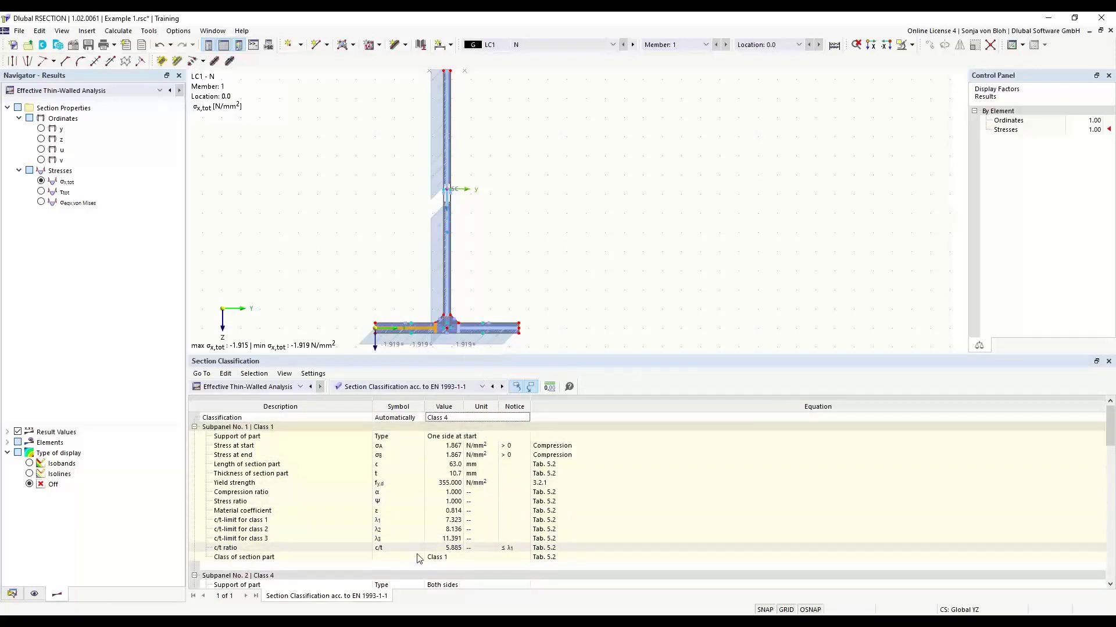
{"action": "left_click", "coordinate": [483, 387]}
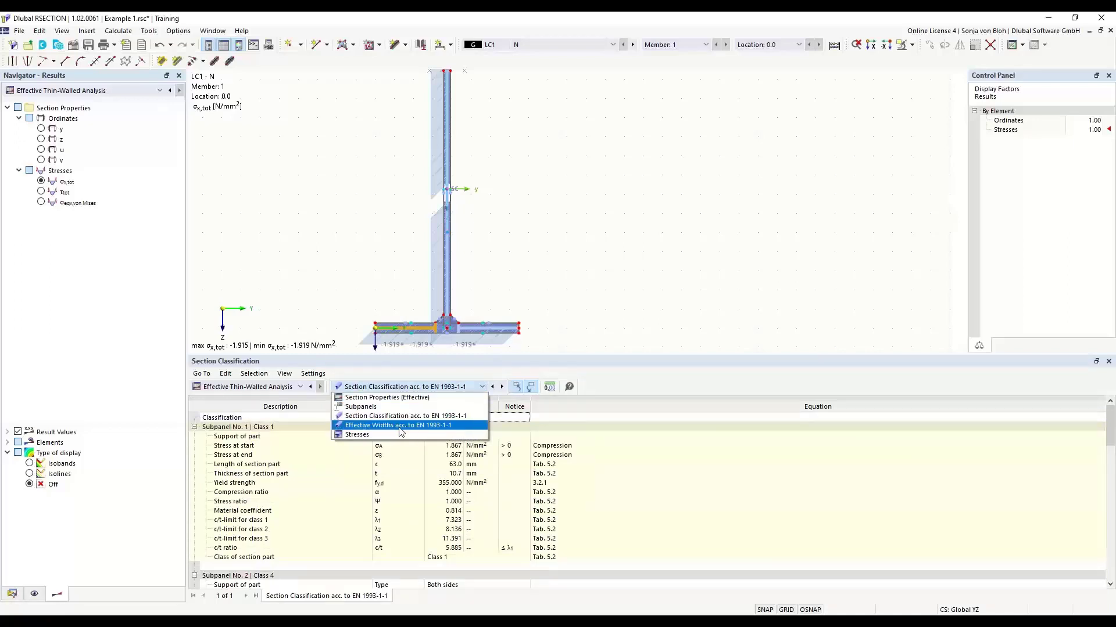
{"action": "left_click", "coordinate": [401, 430]}
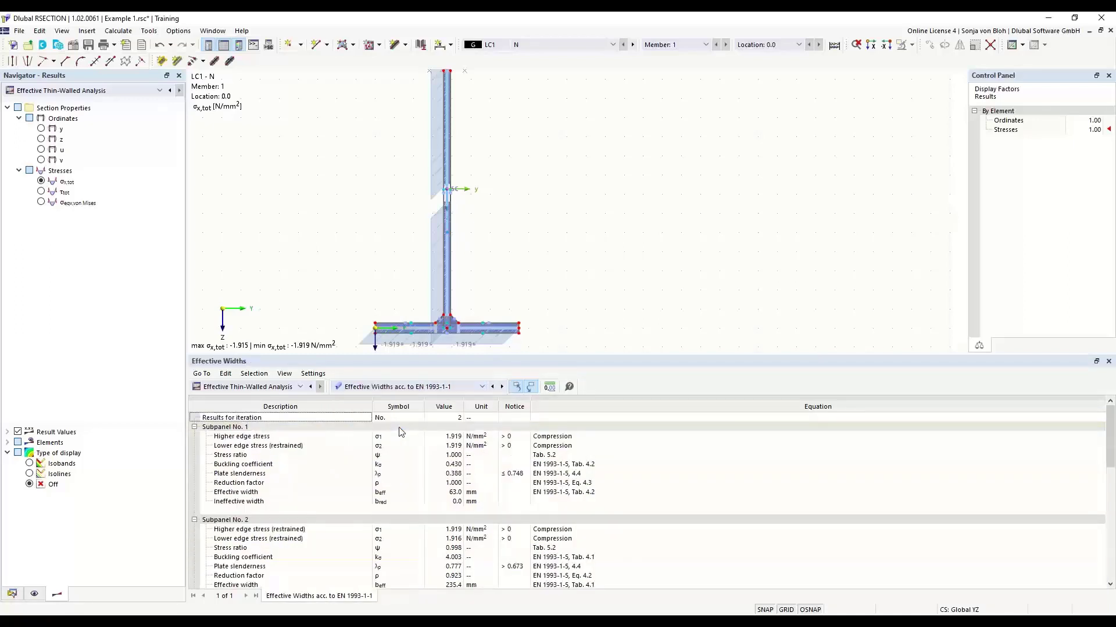
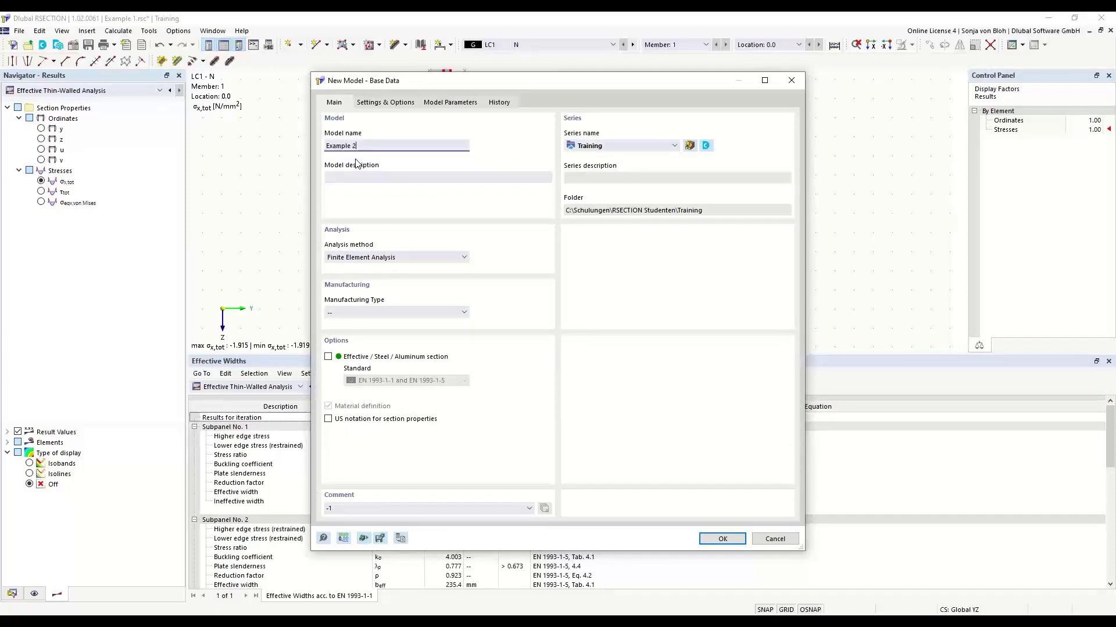
Step: Create the model Example 2 with Thin-Walled Analysis and the Effective / Steel / Aluminum section option for EN 1993-1-1 and EN 1993-1-5
{"action": "left_click", "coordinate": [462, 259]}
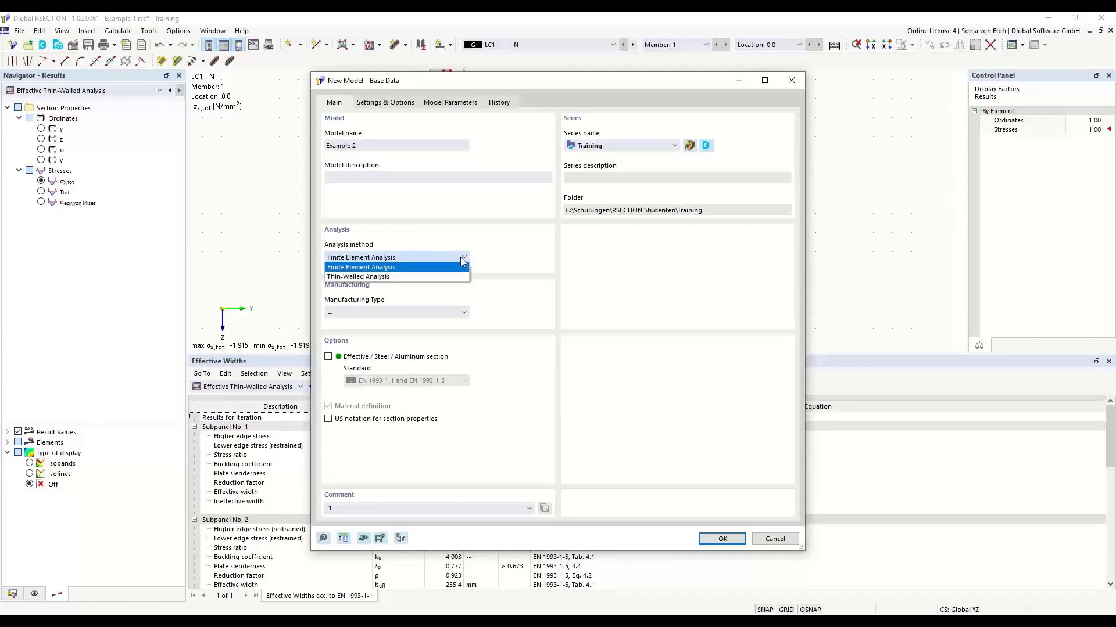
{"action": "left_click", "coordinate": [374, 277]}
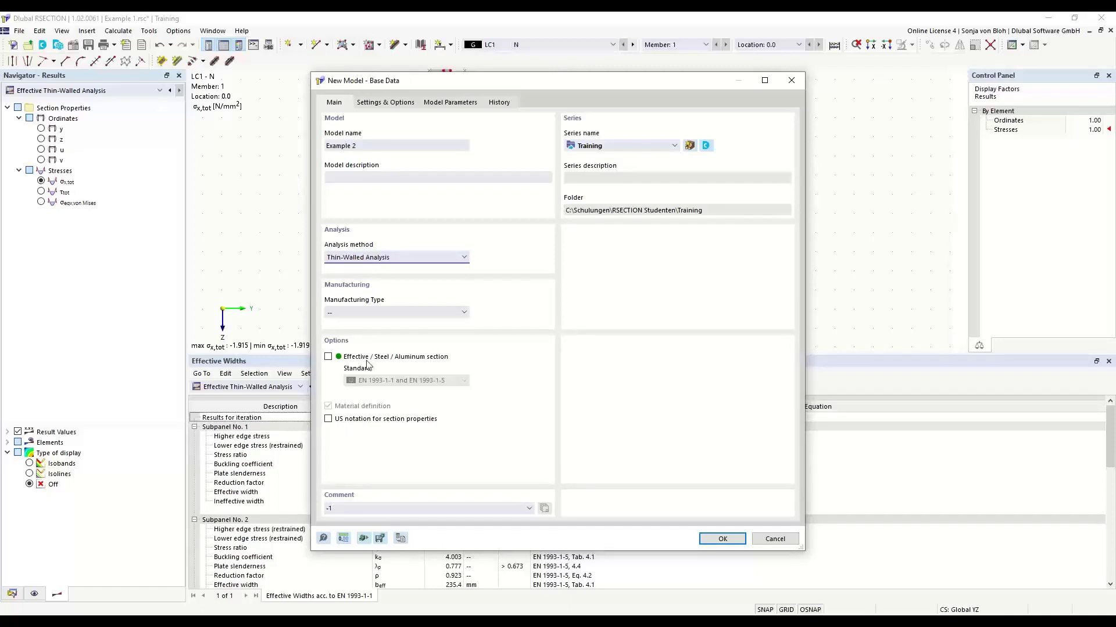
{"action": "left_click", "coordinate": [329, 357]}
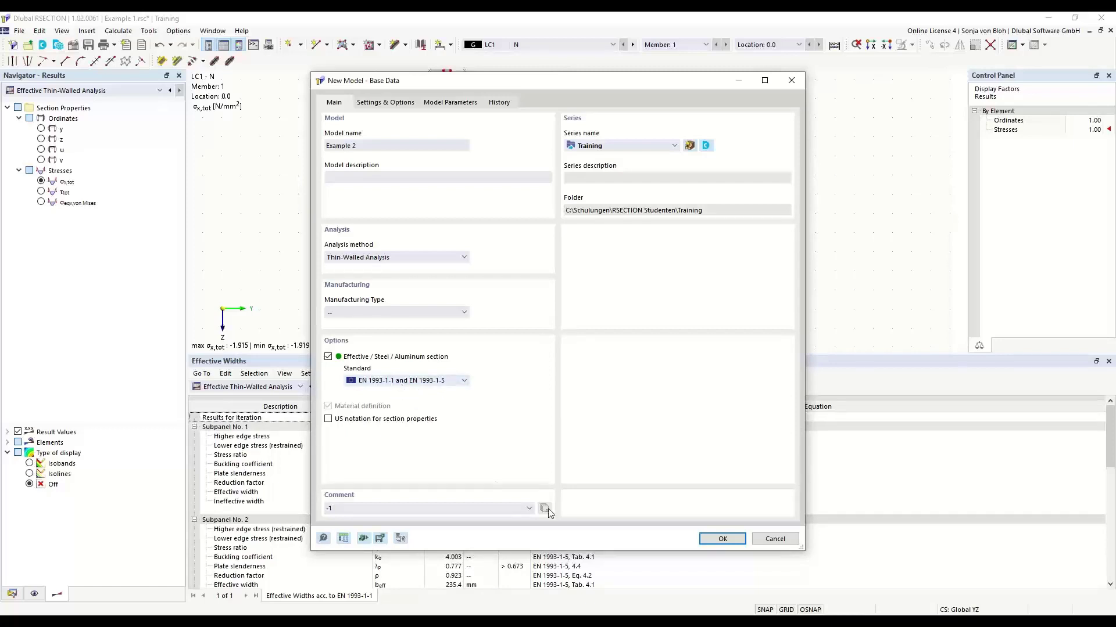
{"action": "left_click", "coordinate": [719, 539]}
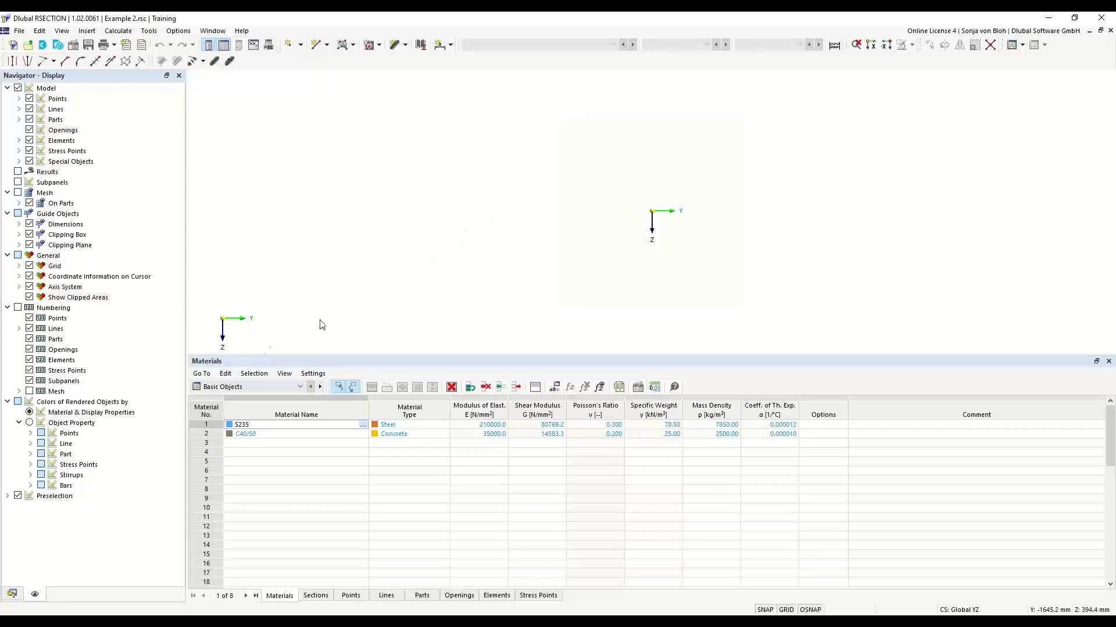
Step: Assign steel S235 to EN 1993-1-1:2005-05 from the material library to material no. 1 of Example 2
{"action": "left_click", "coordinate": [11, 595]}
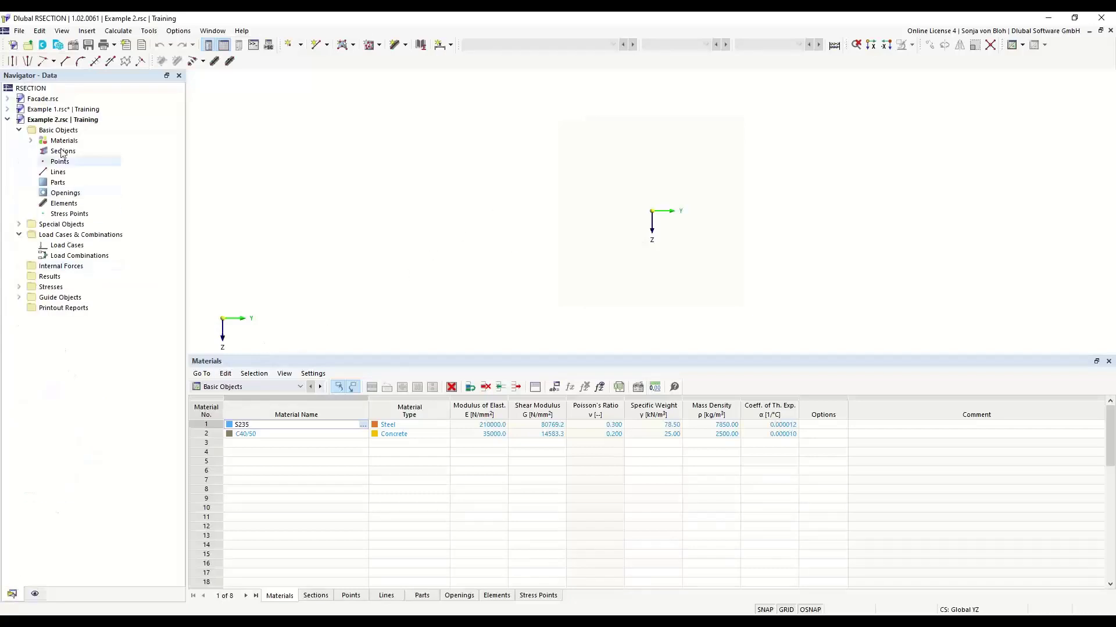
{"action": "left_click", "coordinate": [32, 141]}
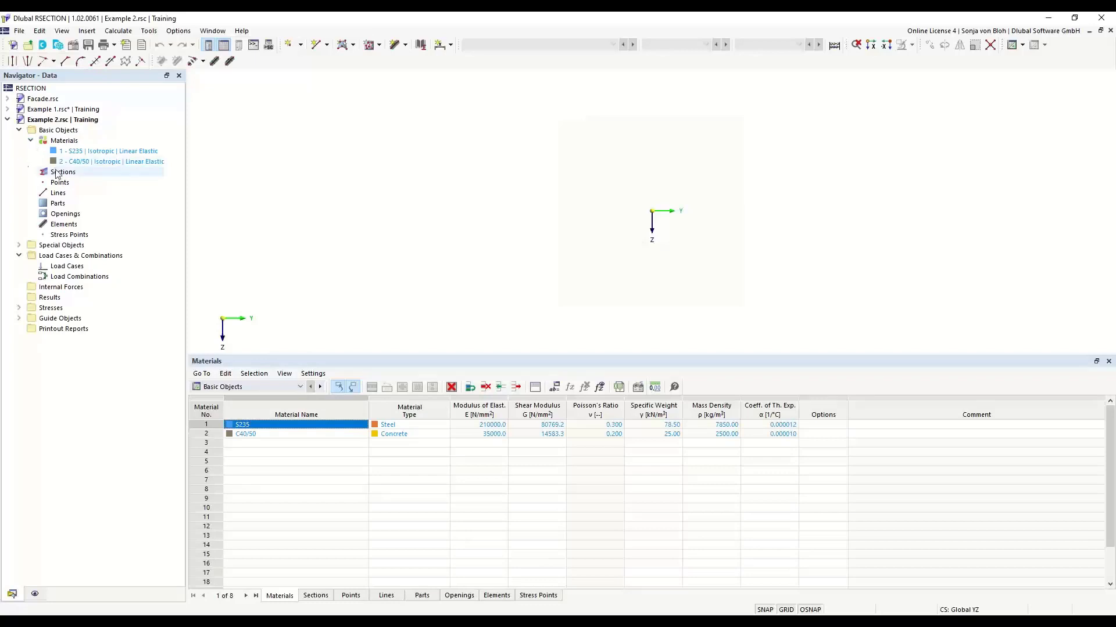
{"action": "double_click", "coordinate": [82, 153]}
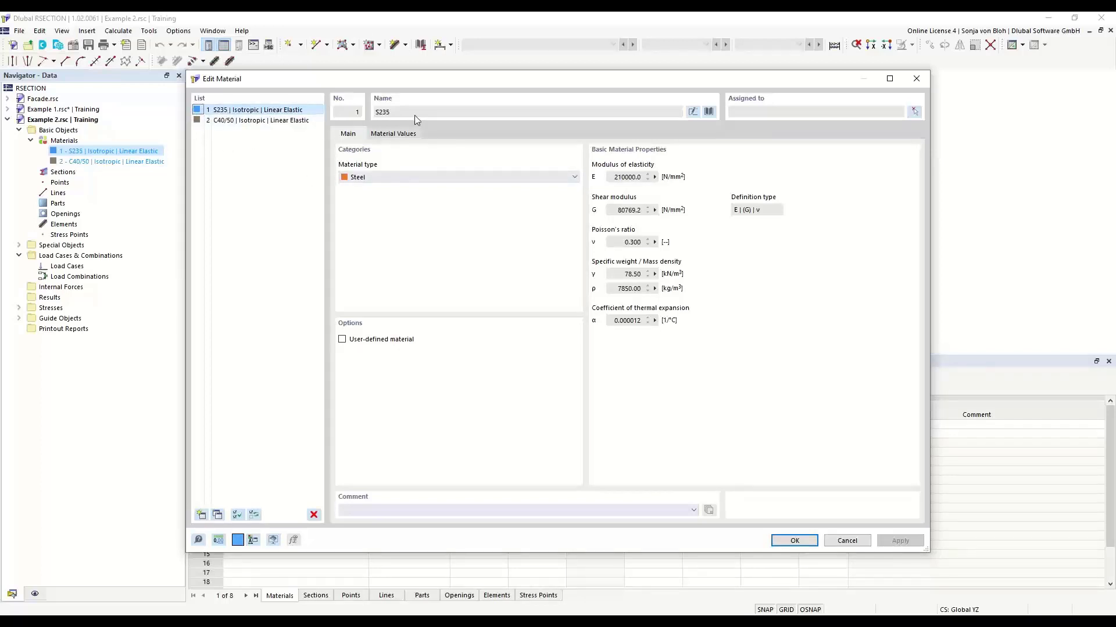
{"action": "left_click", "coordinate": [712, 110]}
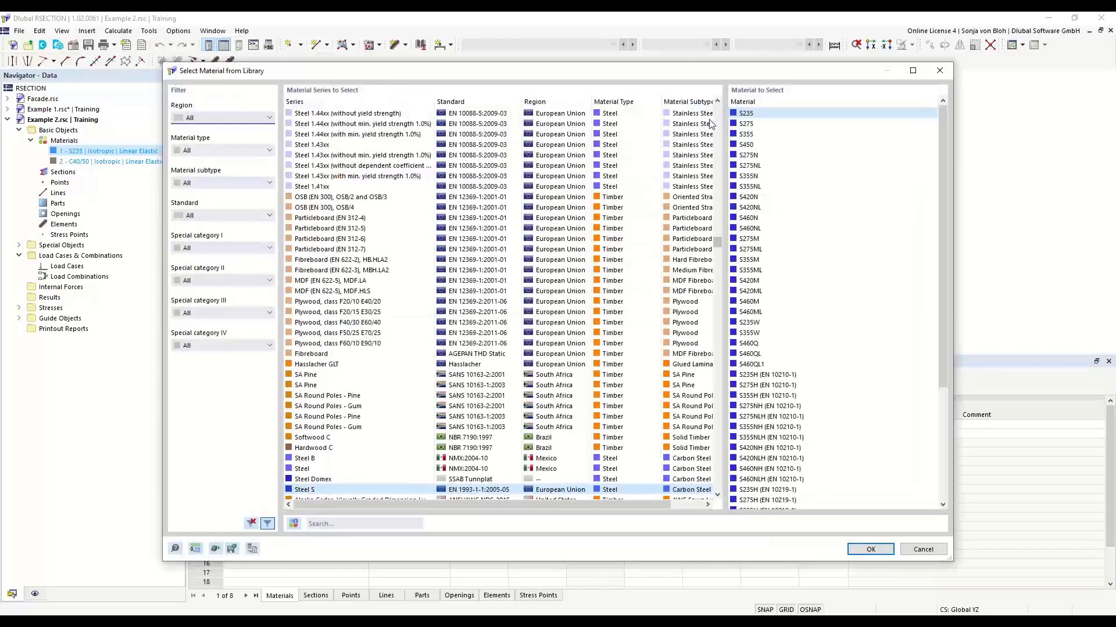
{"action": "left_click", "coordinate": [330, 523]}
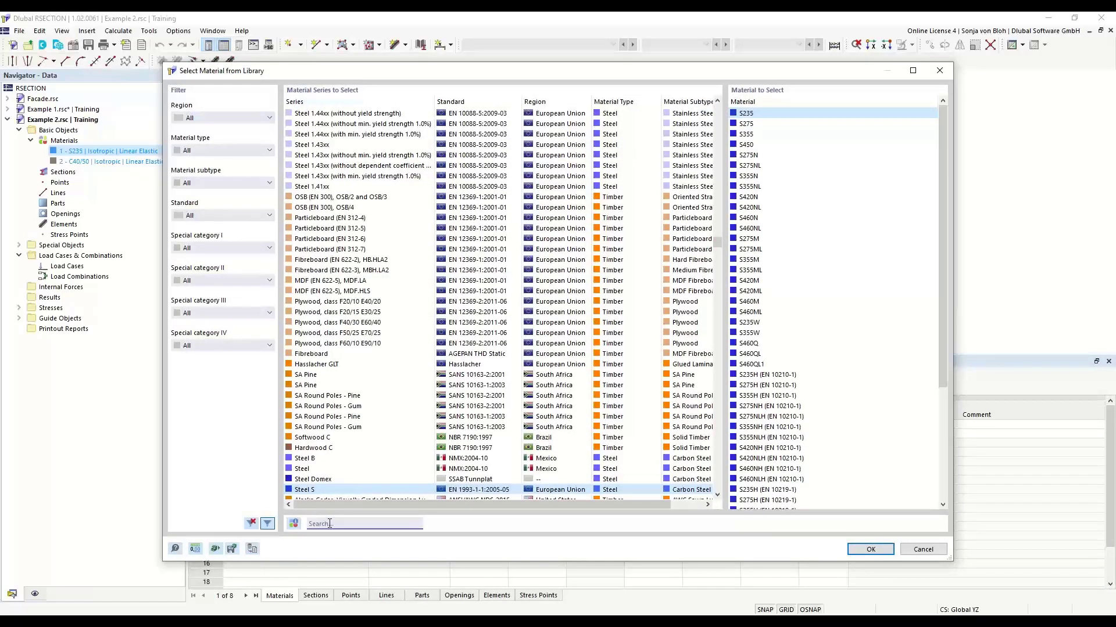
{"action": "type", "text": "S235"}
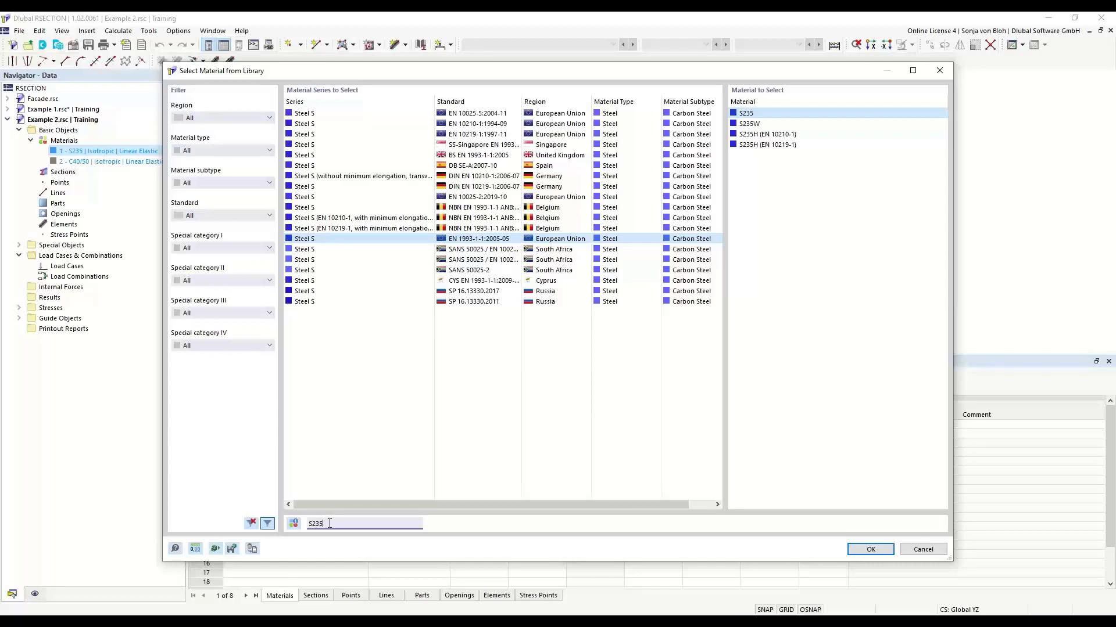
{"action": "left_click", "coordinate": [752, 114]}
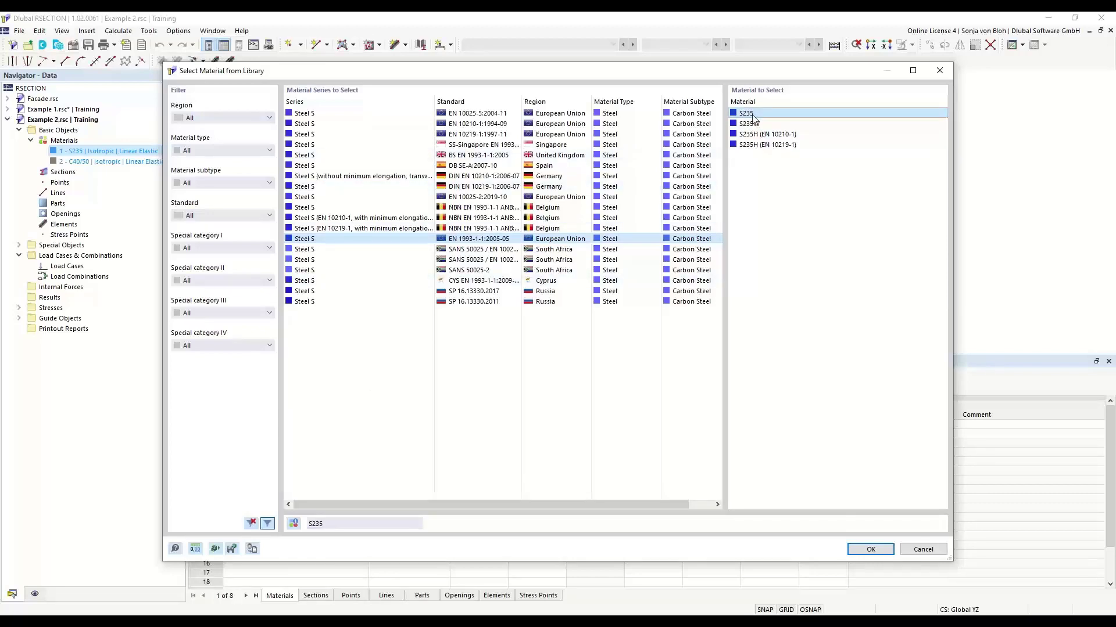
{"action": "left_click", "coordinate": [865, 549]}
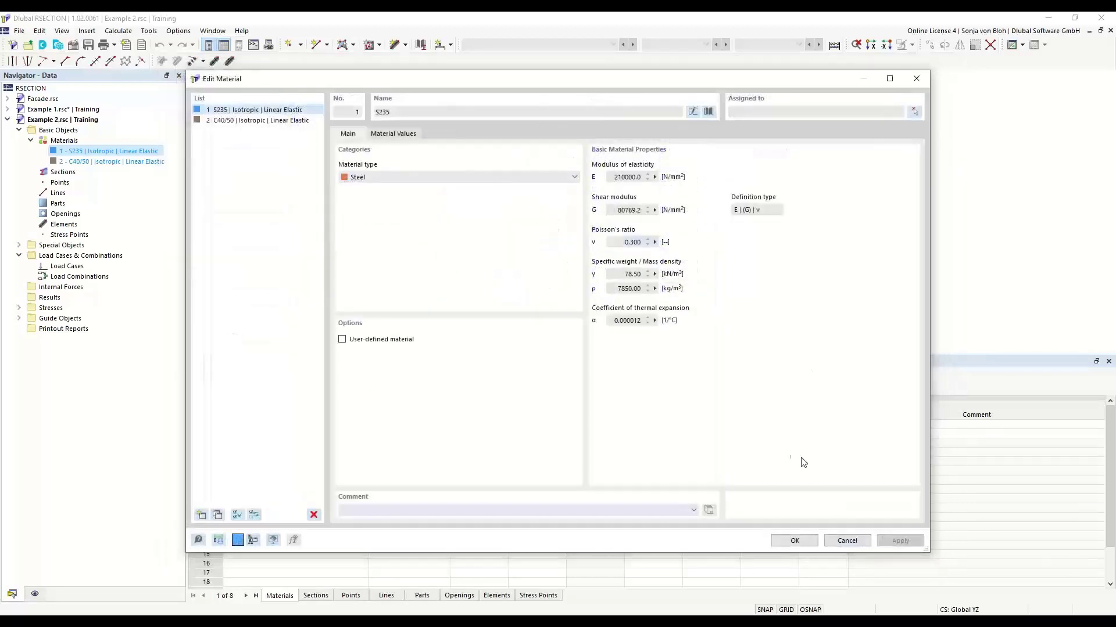
{"action": "left_click", "coordinate": [788, 543]}
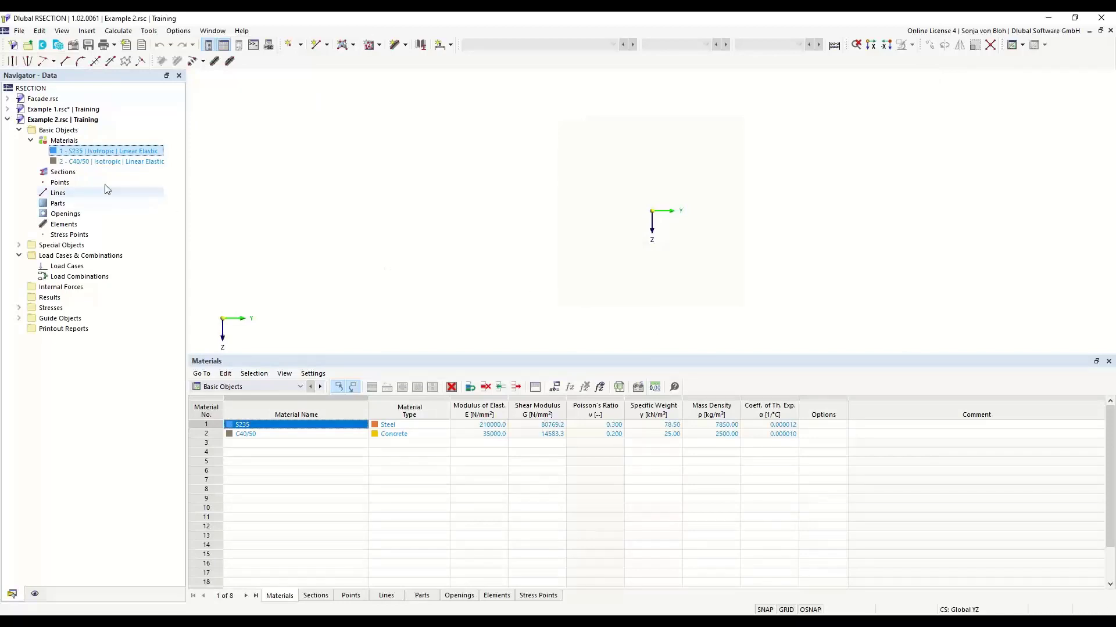
Step: Start a new section in Example 2 and enter IPE 200 by British Steel as its name
{"action": "right_click", "coordinate": [72, 174]}
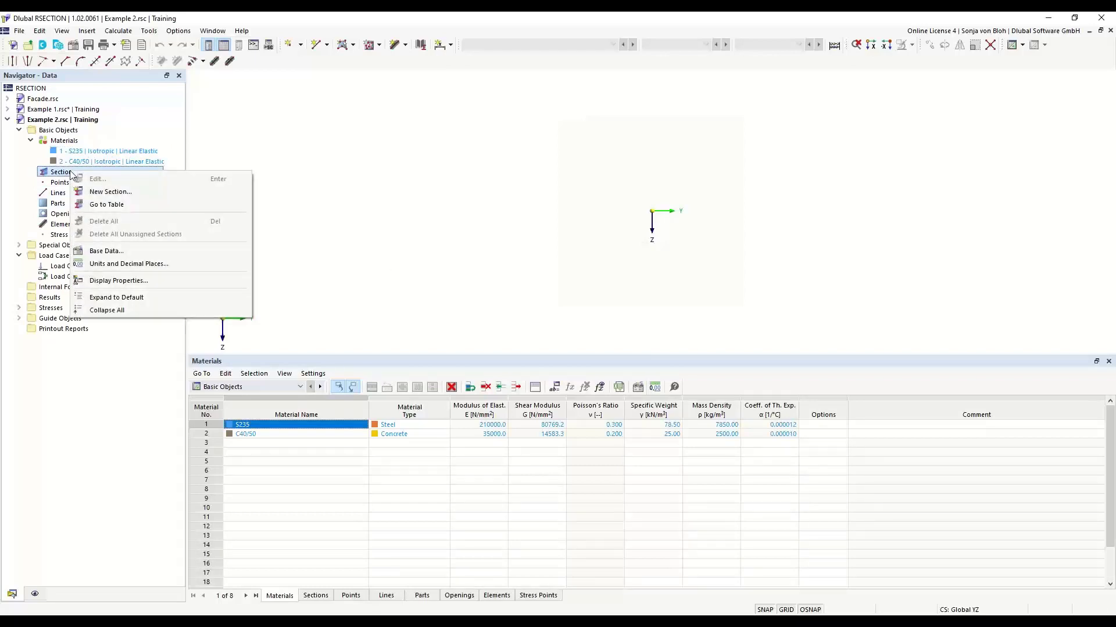
{"action": "left_click", "coordinate": [110, 191]}
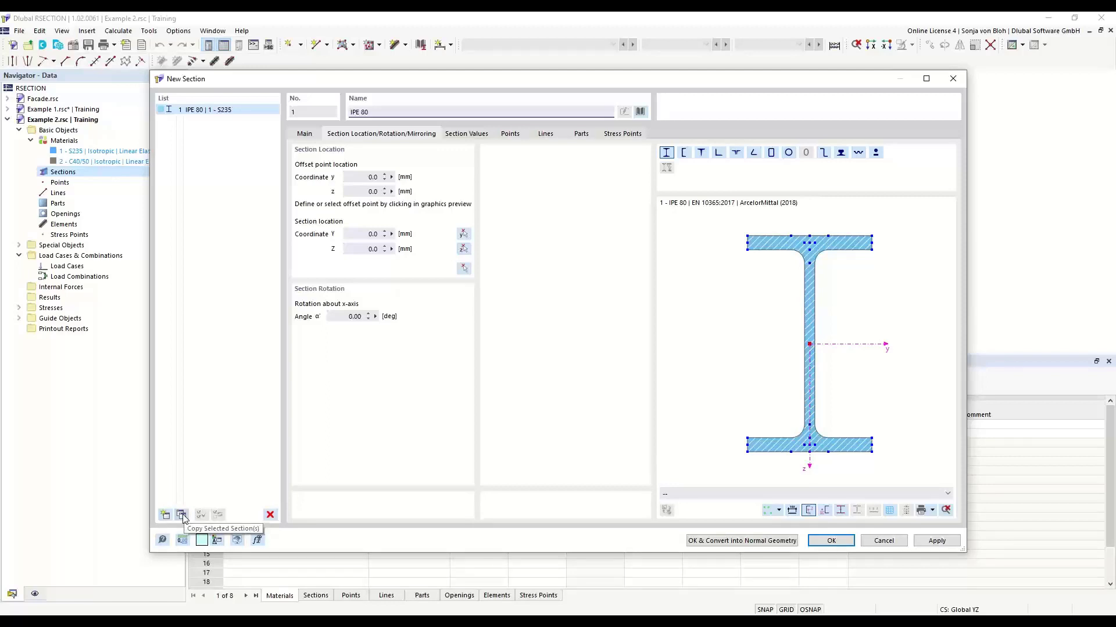
{"action": "left_click_drag", "start_coordinate": [393, 111], "coordinate": [327, 110]}
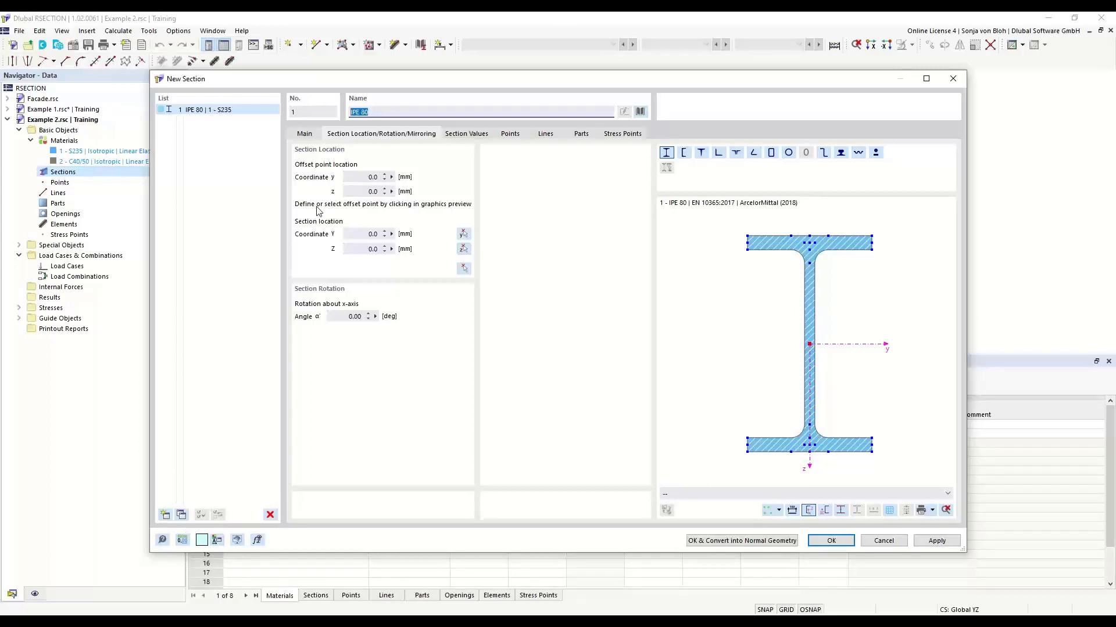
{"action": "type", "text": "IPE"}
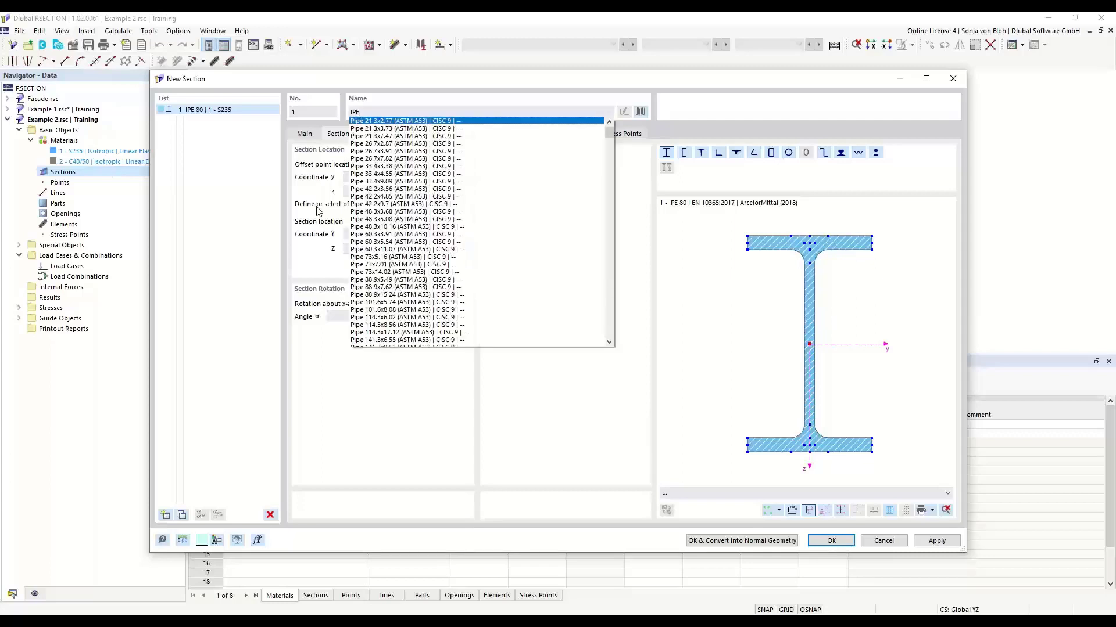
{"action": "type", "text": "200"}
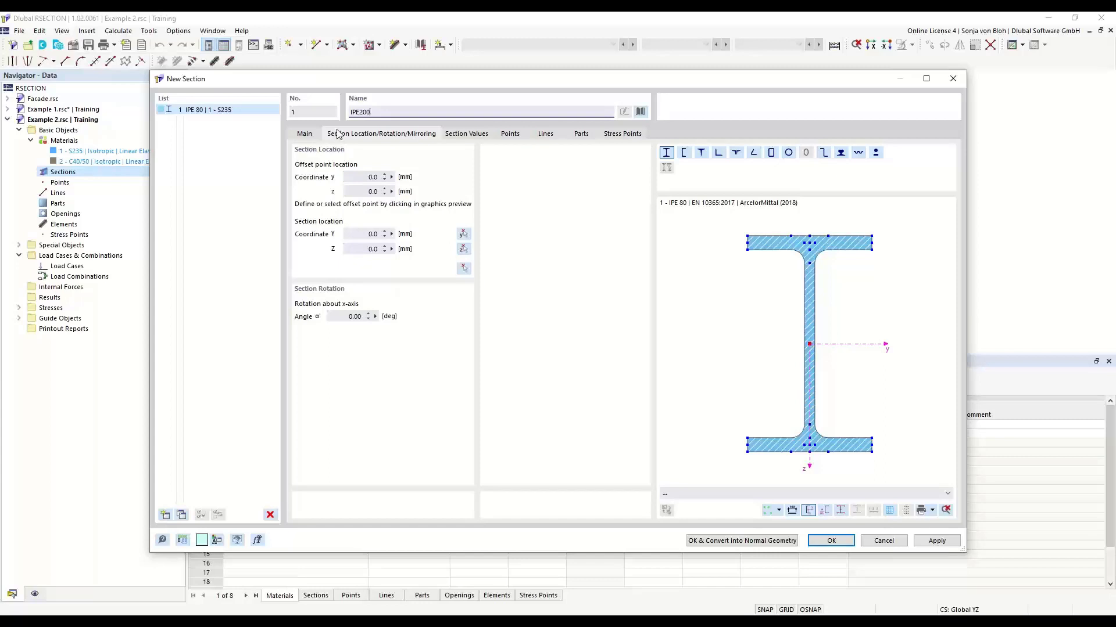
{"action": "left_click", "coordinate": [357, 112]}
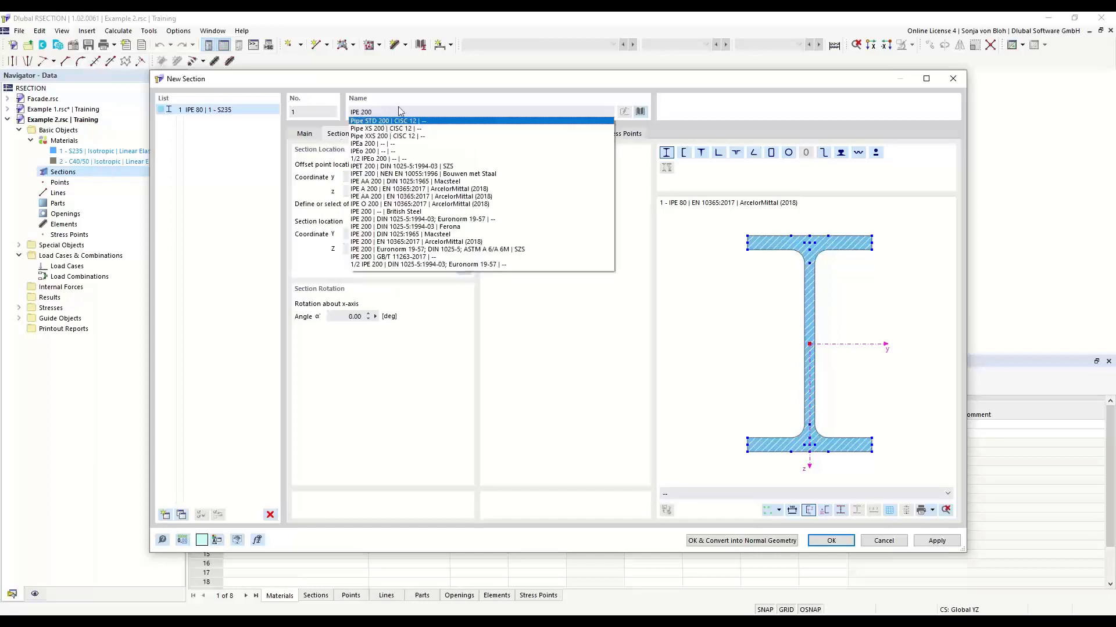
{"action": "key", "text": "Return"}
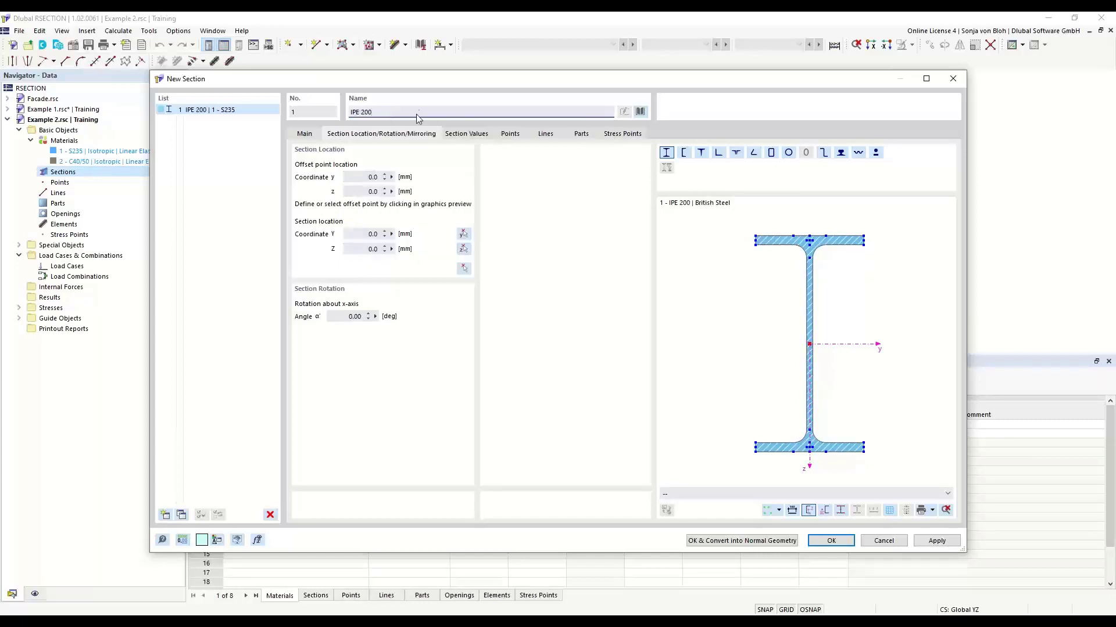
{"action": "left_click_drag", "start_coordinate": [379, 112], "coordinate": [343, 117]}
{"action": "type", "text": "IPE 200"}
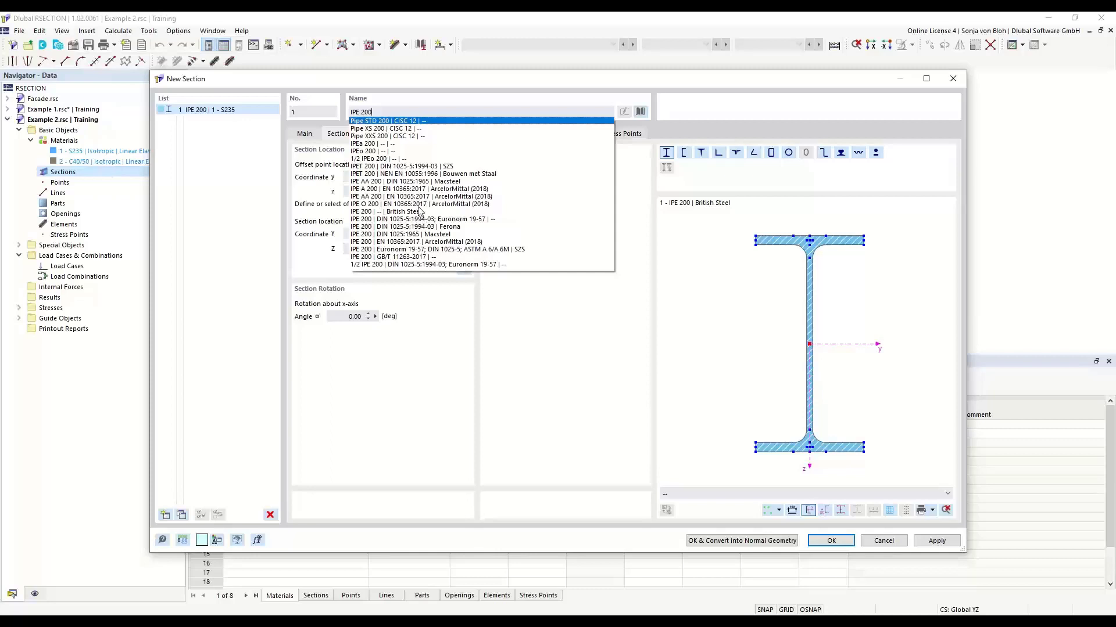
{"action": "left_click", "coordinate": [441, 82]}
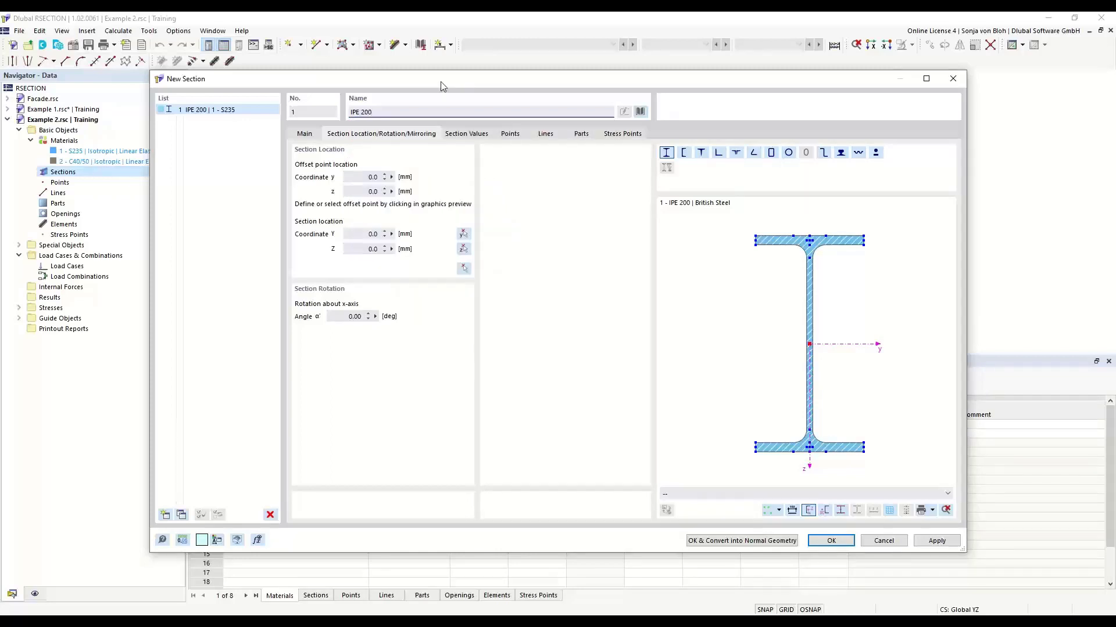
Step: Replace the IPE 200 choice by opening the standardized steel angle sections in the section library
{"action": "left_click", "coordinate": [640, 111]}
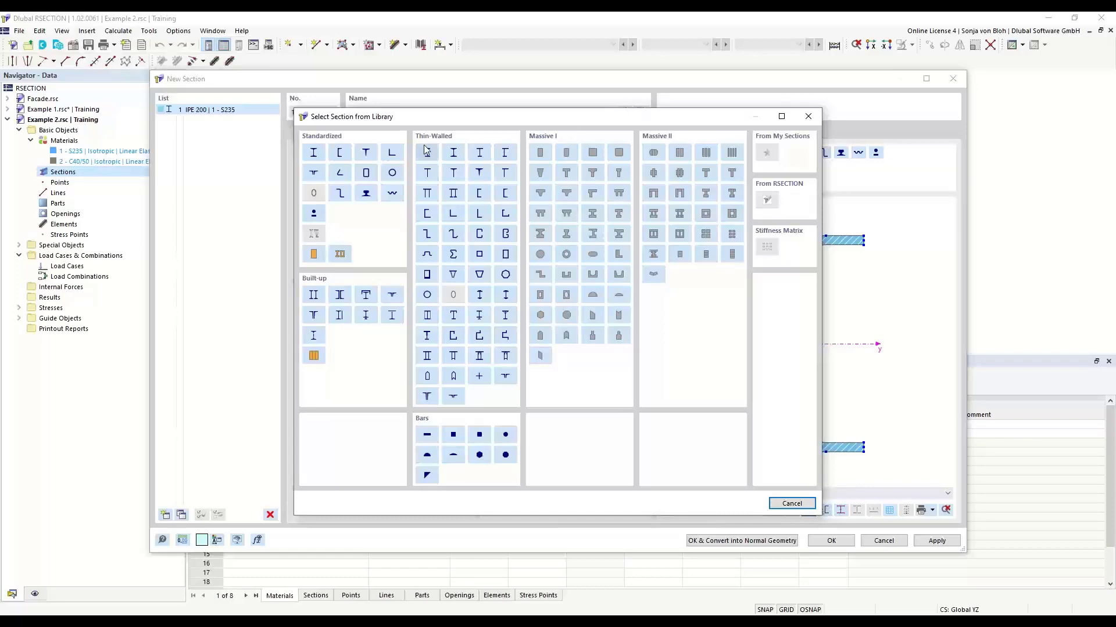
{"action": "left_click", "coordinate": [392, 154]}
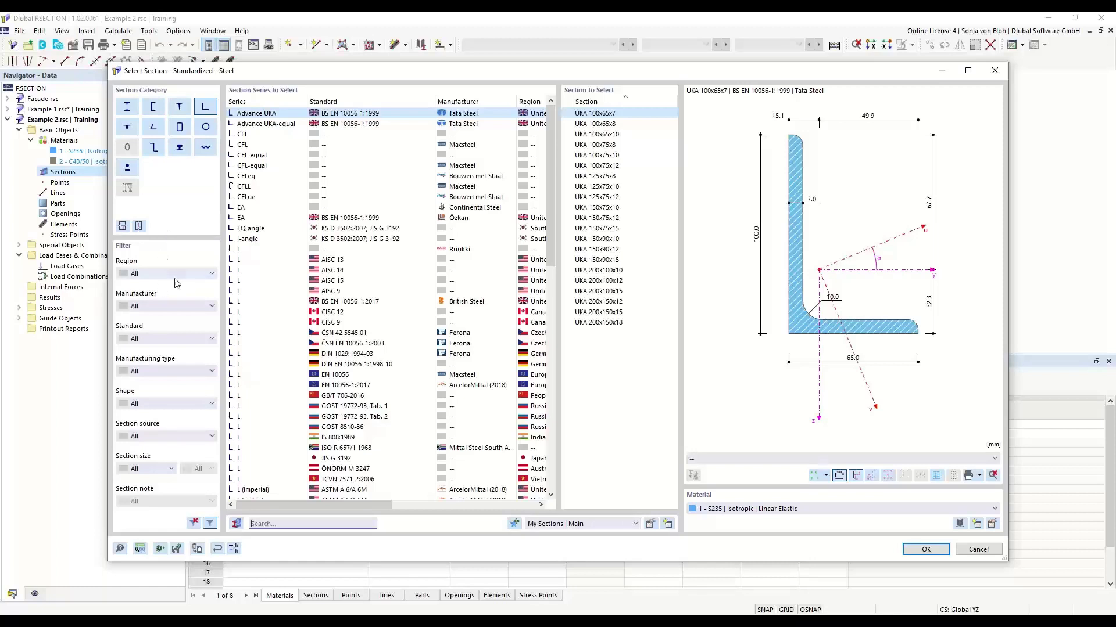
{"action": "left_click", "coordinate": [211, 307]}
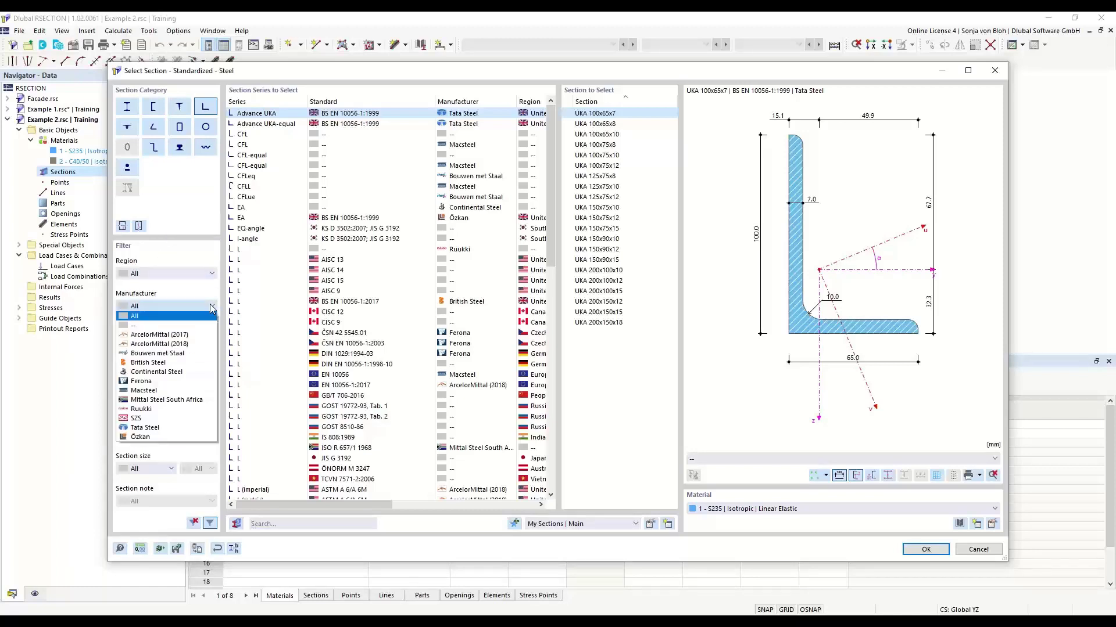
{"action": "left_click", "coordinate": [209, 299]}
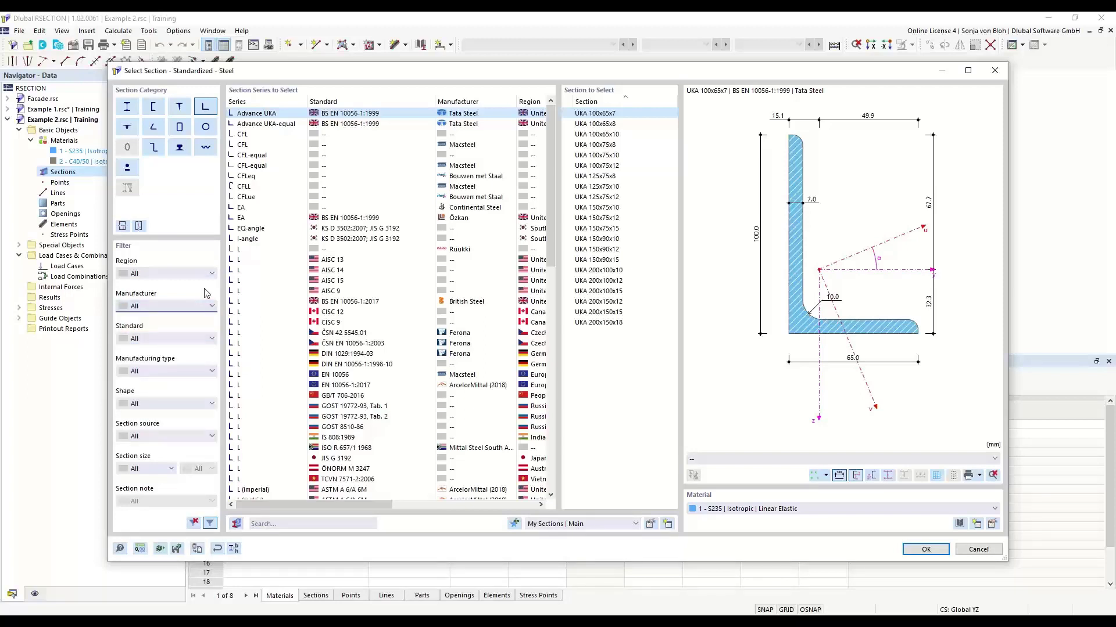
Step: Search for L 200x150x12 and assign the DIN EN 10056-1:1998-10 version to section no. 1
{"action": "left_click", "coordinate": [280, 524]}
{"action": "type", "text": "L"}
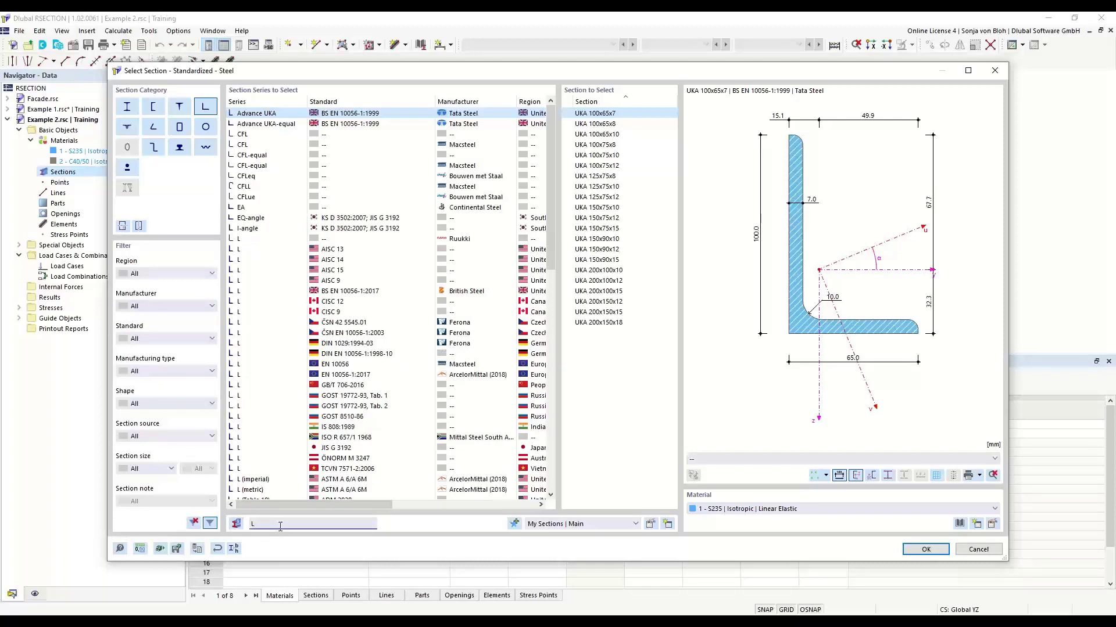
{"action": "type", "text": " 20"}
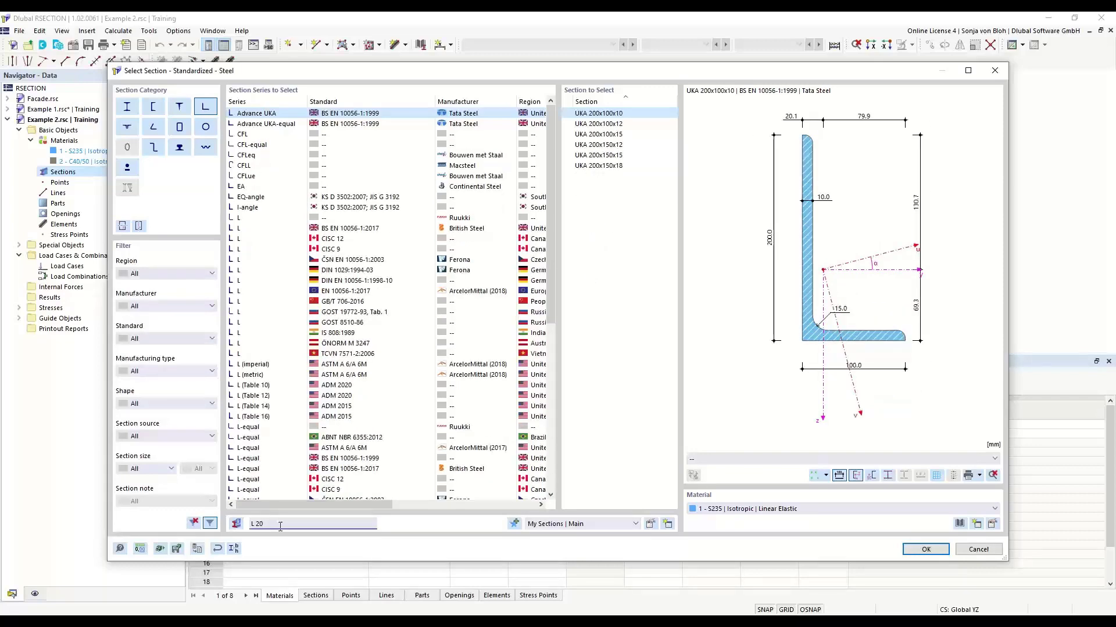
{"action": "type", "text": "x150"}
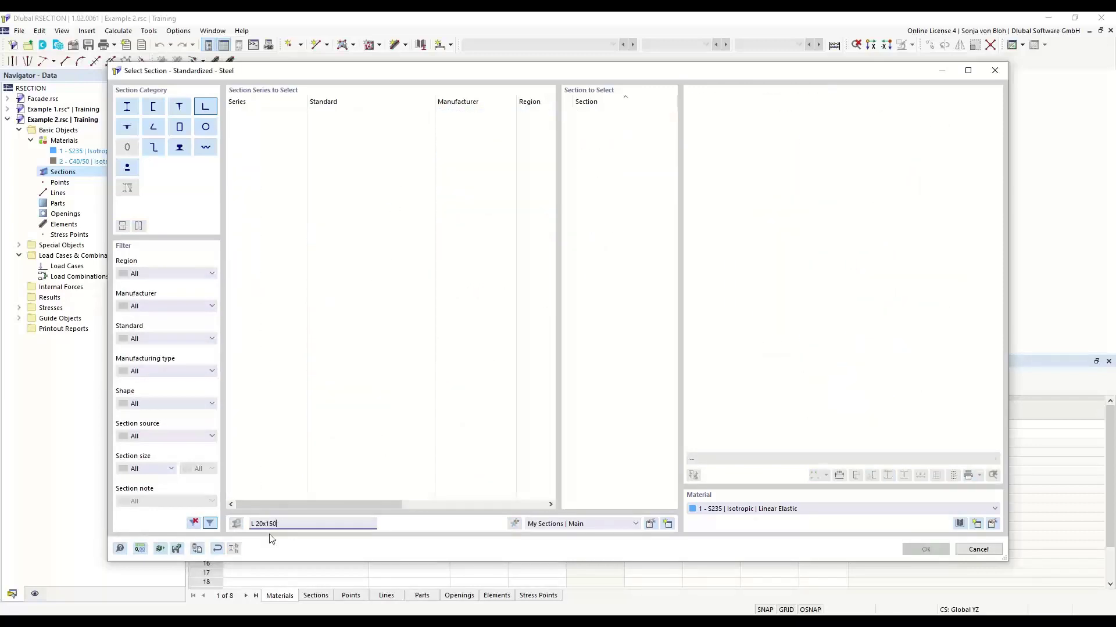
{"action": "left_click", "coordinate": [263, 523]}
{"action": "type", "text": "0"}
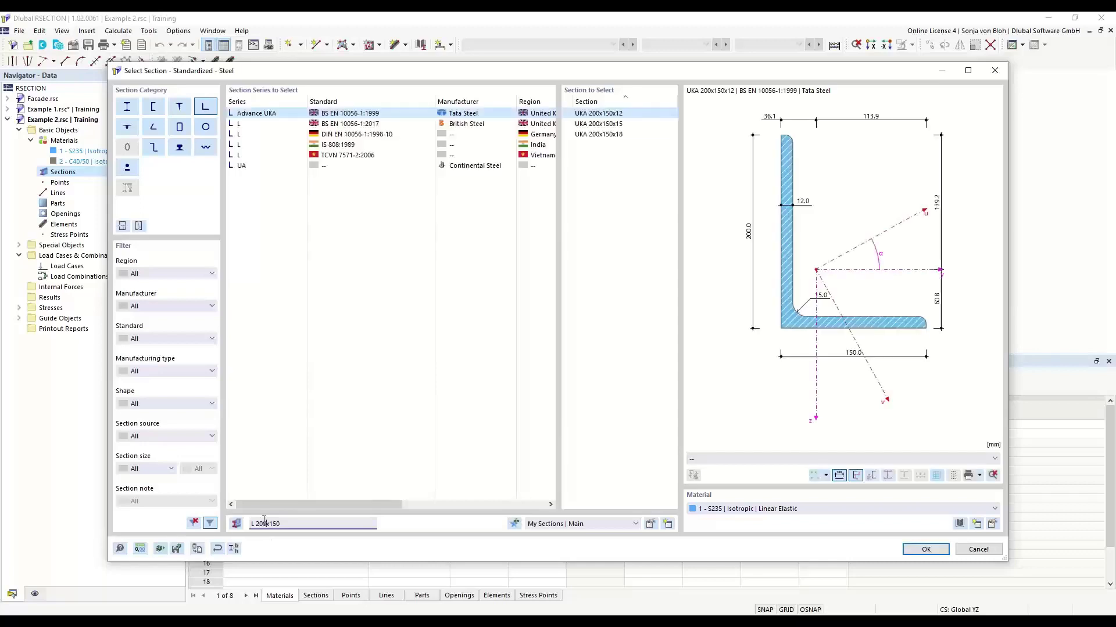
{"action": "left_click", "coordinate": [298, 523]}
{"action": "type", "text": "x12"}
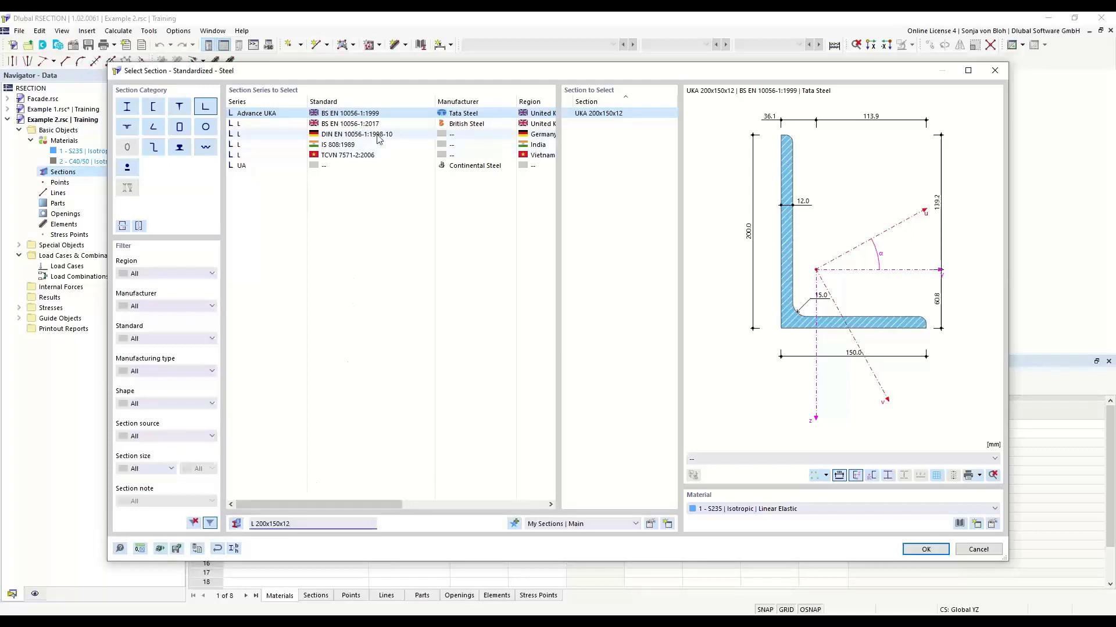
{"action": "left_click", "coordinate": [341, 136]}
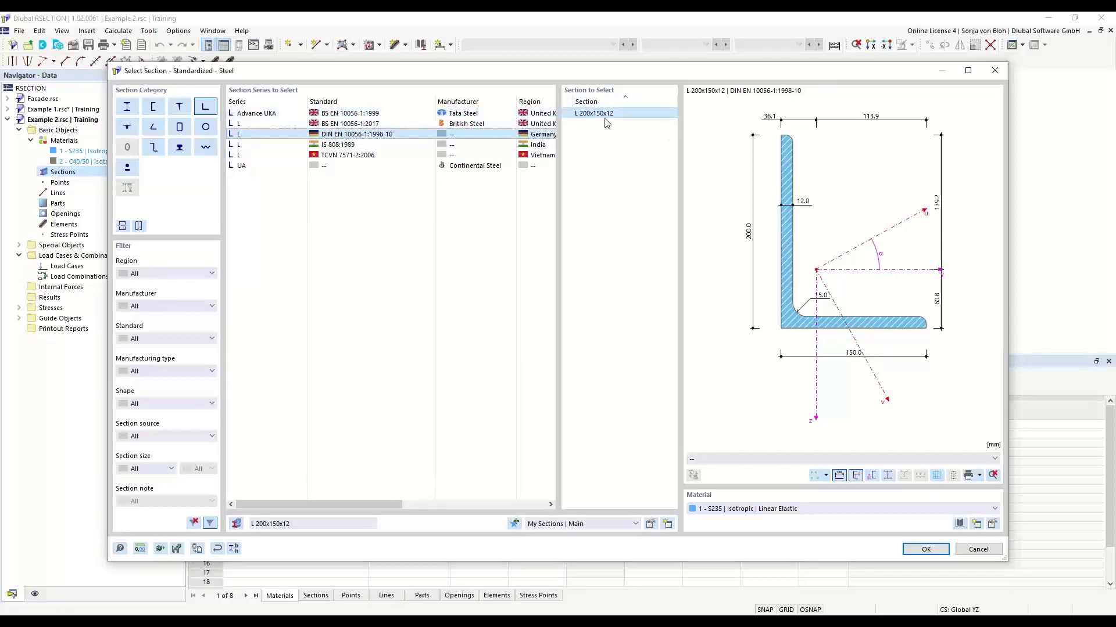
{"action": "left_click", "coordinate": [929, 549]}
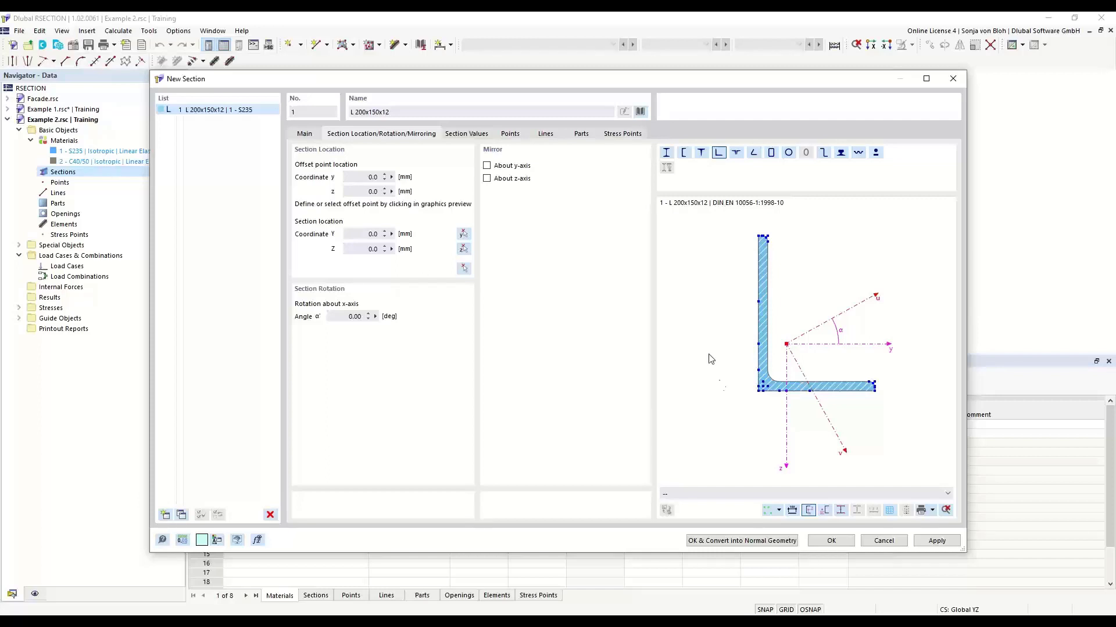
Step: Mirror the angle section about its y-axis and rotate it by 90° about the x-axis
{"action": "left_click", "coordinate": [487, 167]}
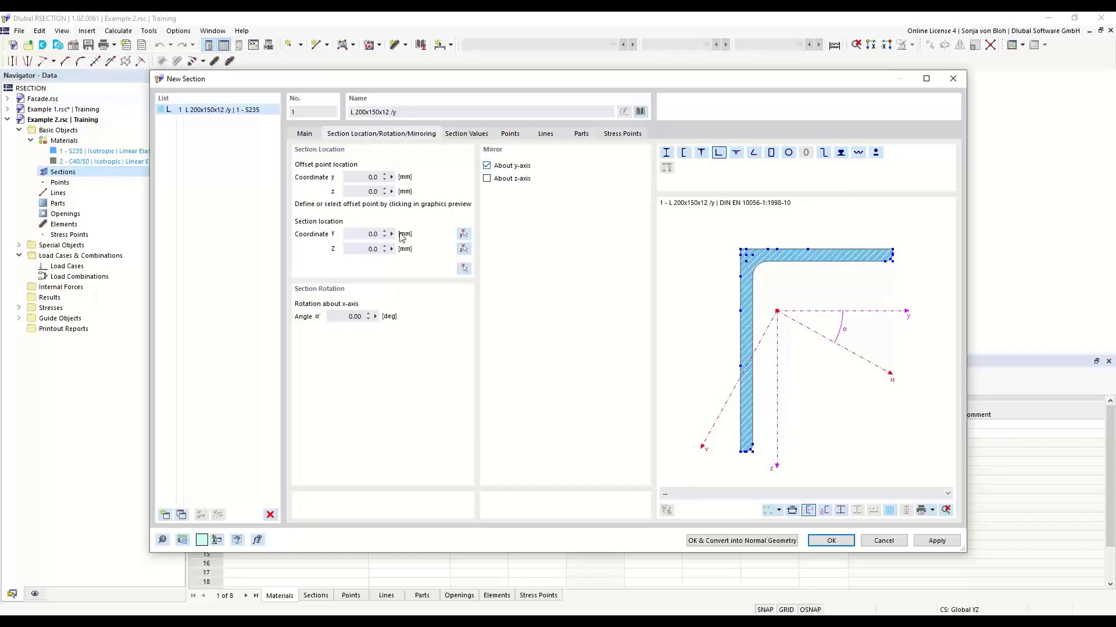
{"action": "double_click", "coordinate": [353, 317]}
{"action": "type", "text": "90"}
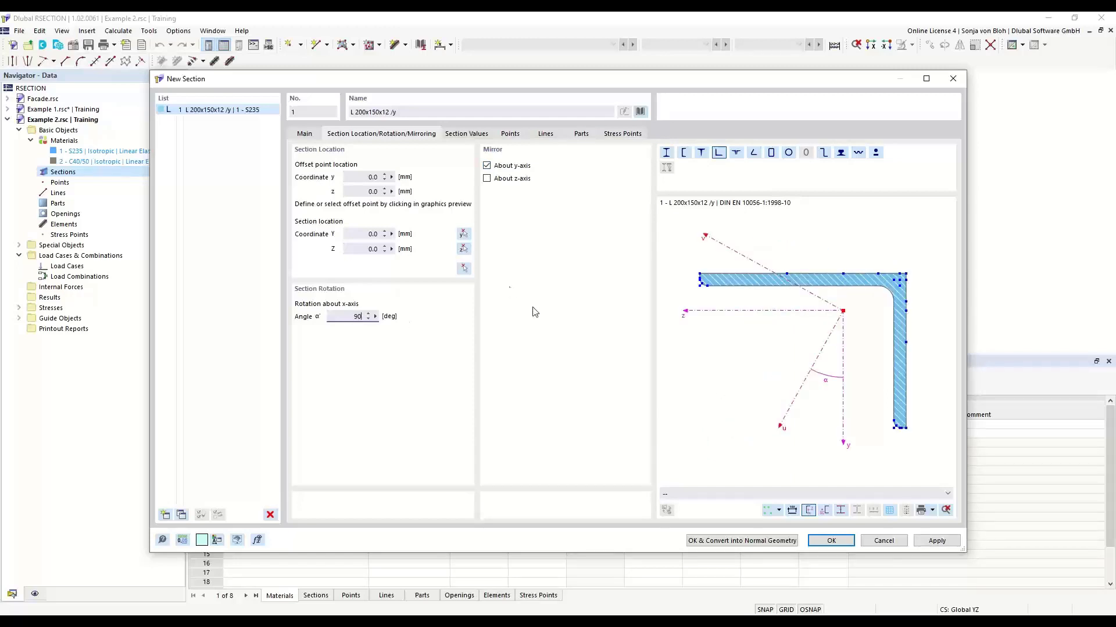
Step: Make the point where the rounding starts at the long leg's tip the offset point, place it at origin 0.0, 0.0 and create the section
{"action": "scroll", "coordinate": [697, 278], "scroll_direction": "up", "scroll_amount": 2}
{"action": "scroll", "coordinate": [700, 279], "scroll_direction": "up", "scroll_amount": 4}
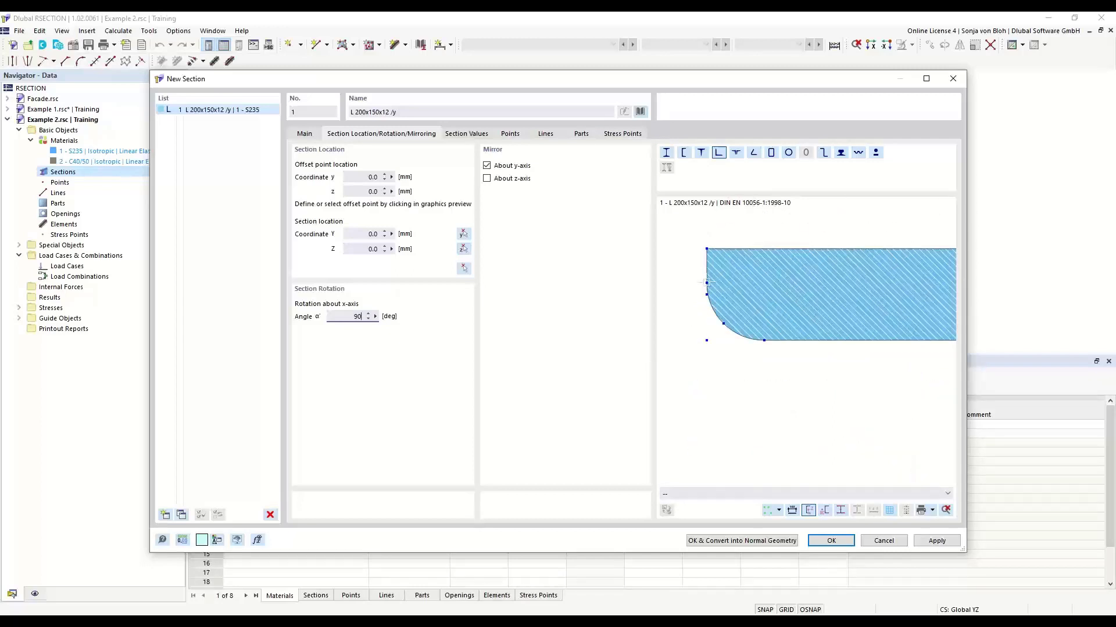
{"action": "left_click", "coordinate": [706, 283]}
{"action": "left_click", "coordinate": [707, 294]}
{"action": "left_click_drag", "start_coordinate": [359, 235], "coordinate": [393, 249]}
{"action": "left_click", "coordinate": [465, 269]}
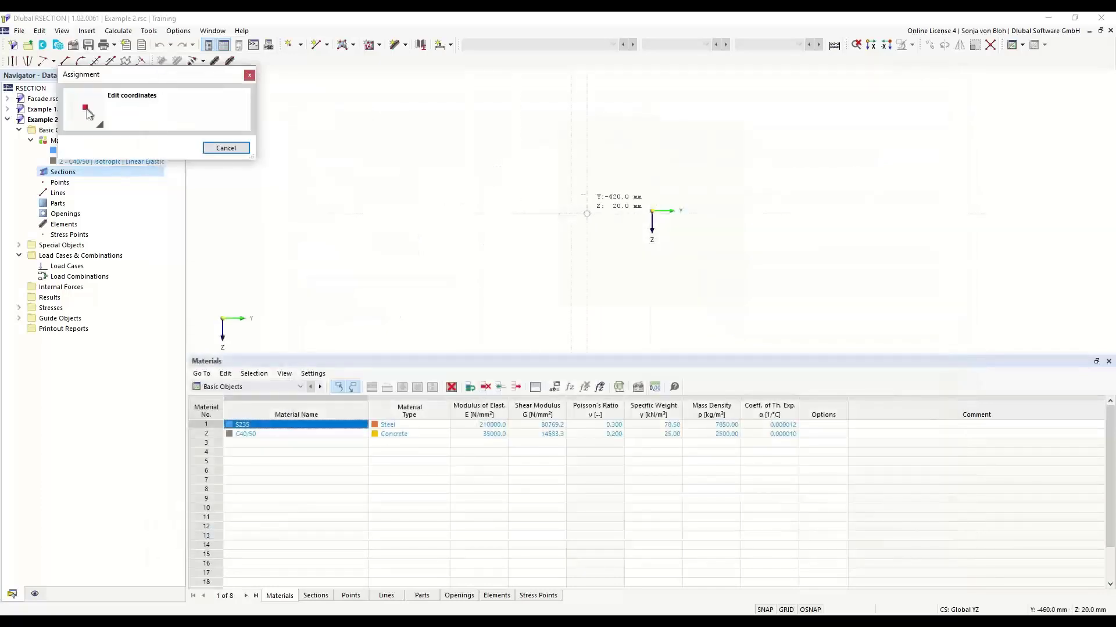
{"action": "left_click", "coordinate": [659, 218]}
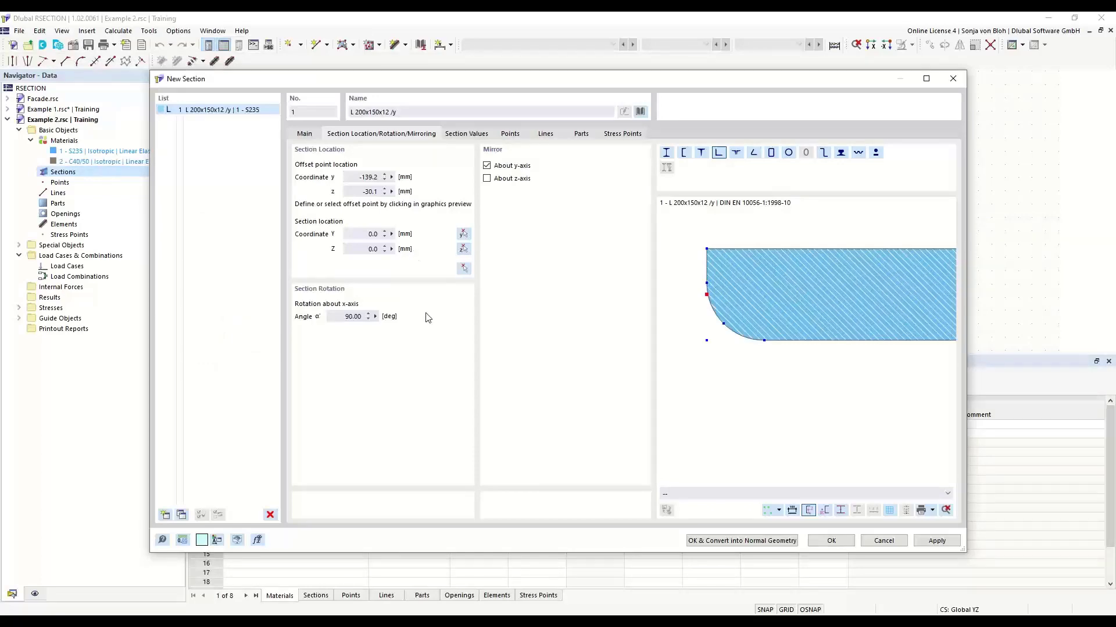
{"action": "left_click", "coordinate": [825, 541]}
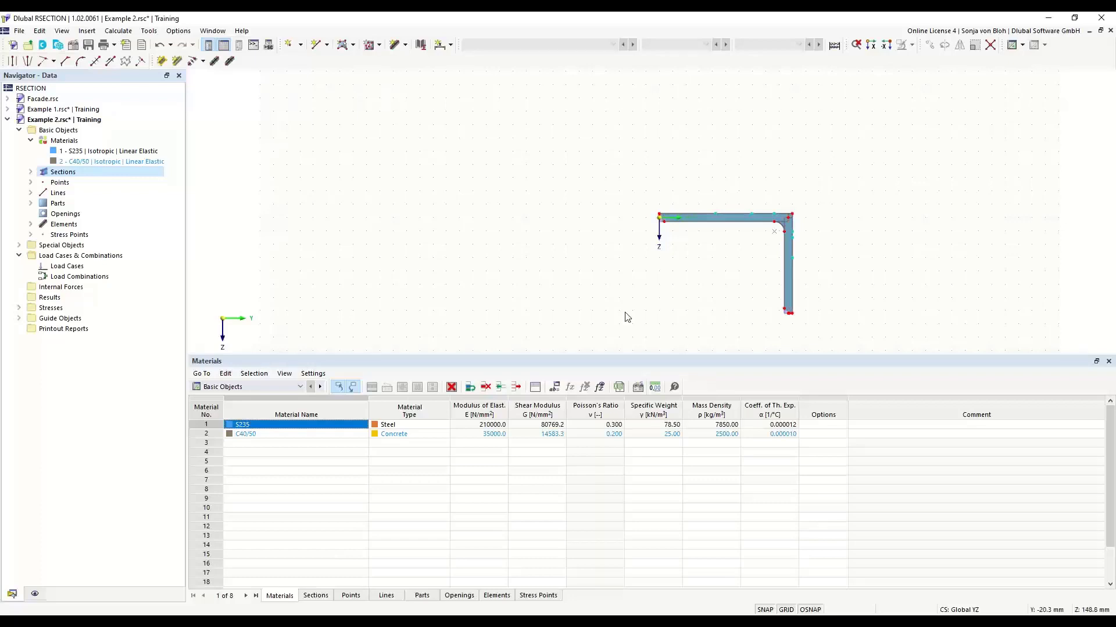
Step: Examine the elements and the part generated for the angle section in the model data, highlighting element 2 and part 1
{"action": "left_click", "coordinate": [31, 224]}
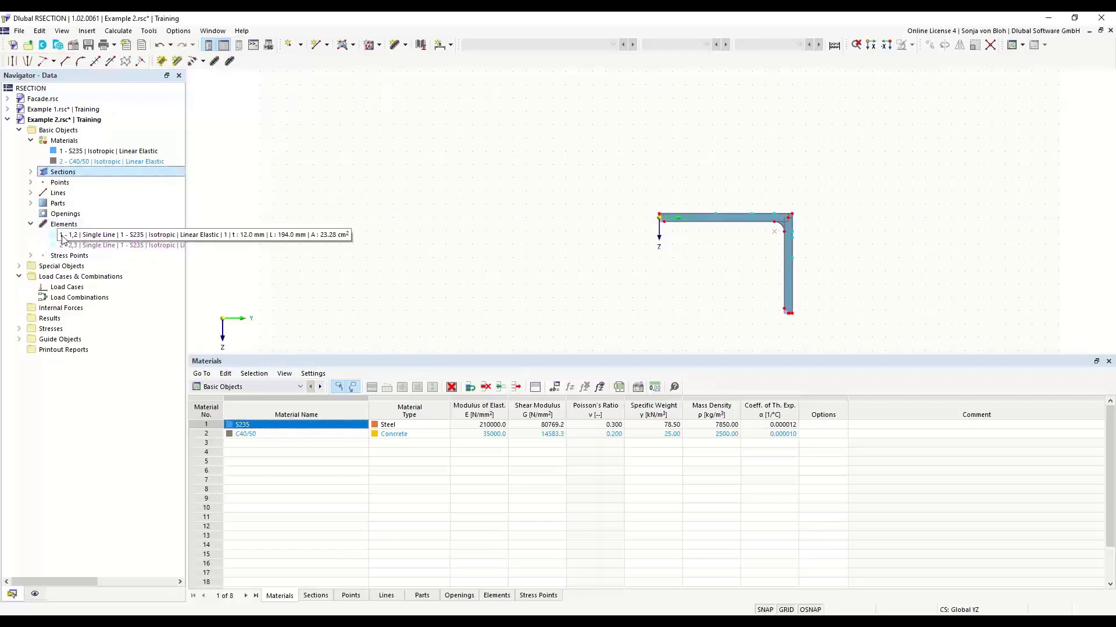
{"action": "left_click", "coordinate": [81, 245]}
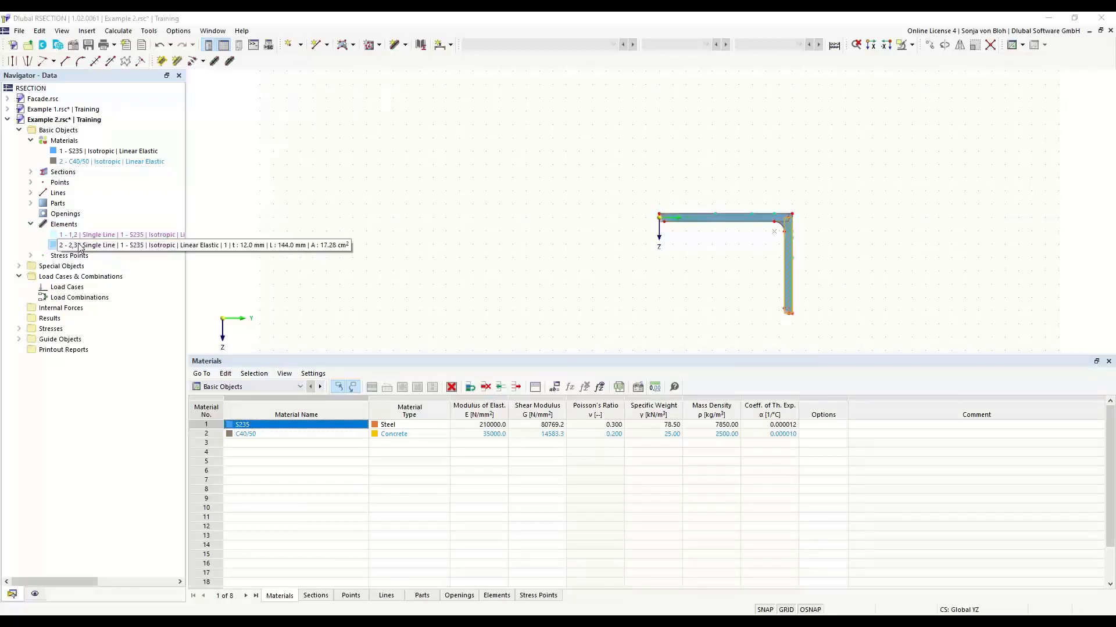
{"action": "left_click", "coordinate": [31, 204]}
{"action": "left_click", "coordinate": [83, 214]}
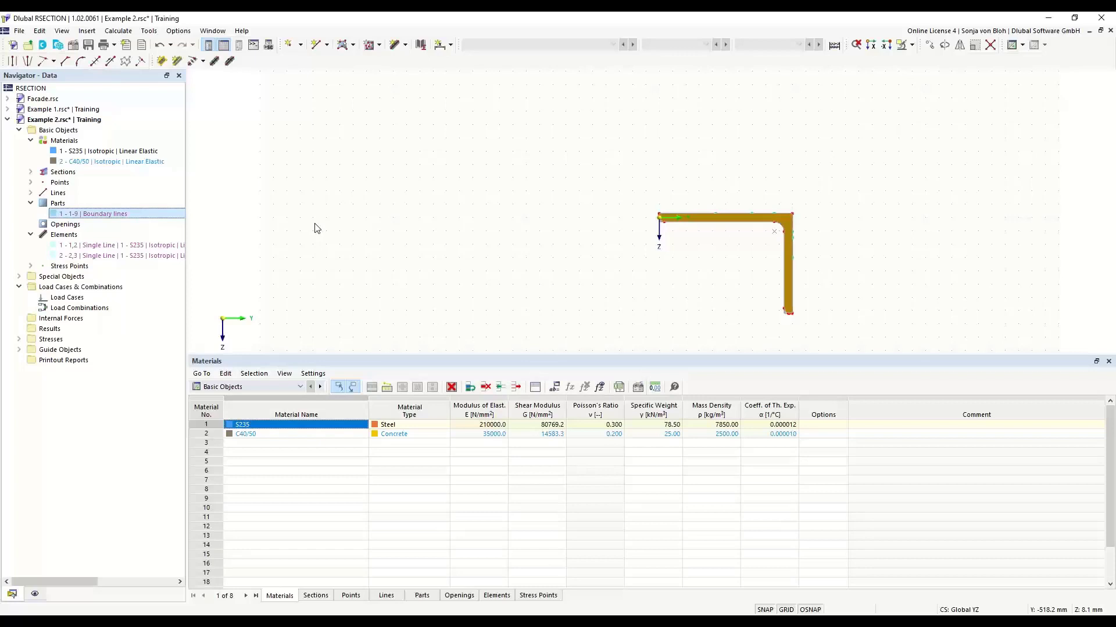
{"action": "double_click", "coordinate": [701, 223]}
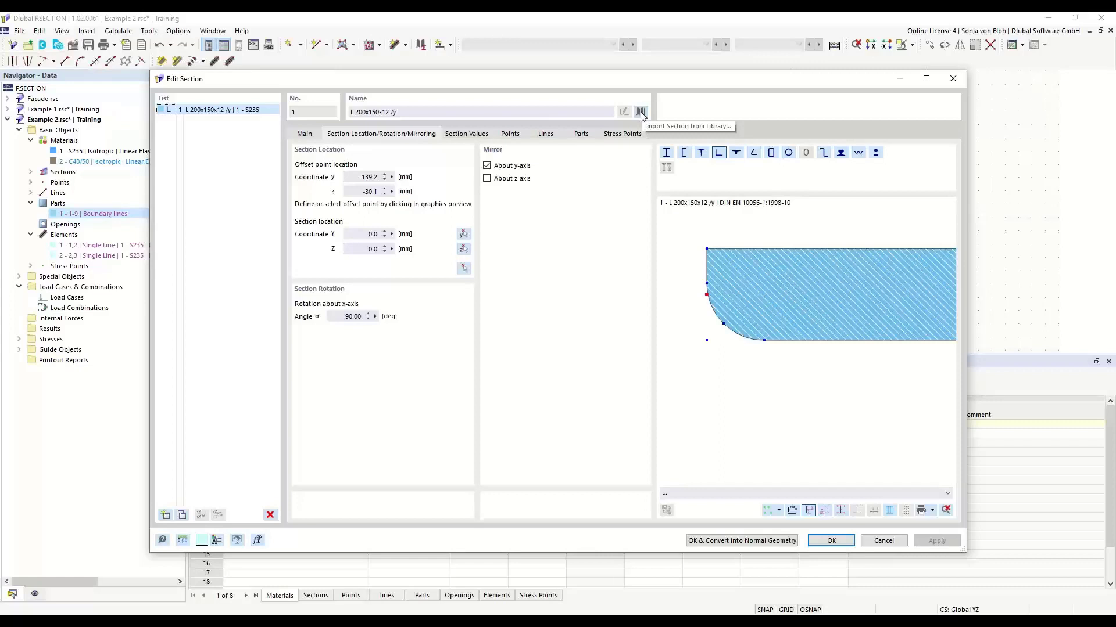
{"action": "left_click", "coordinate": [954, 80]}
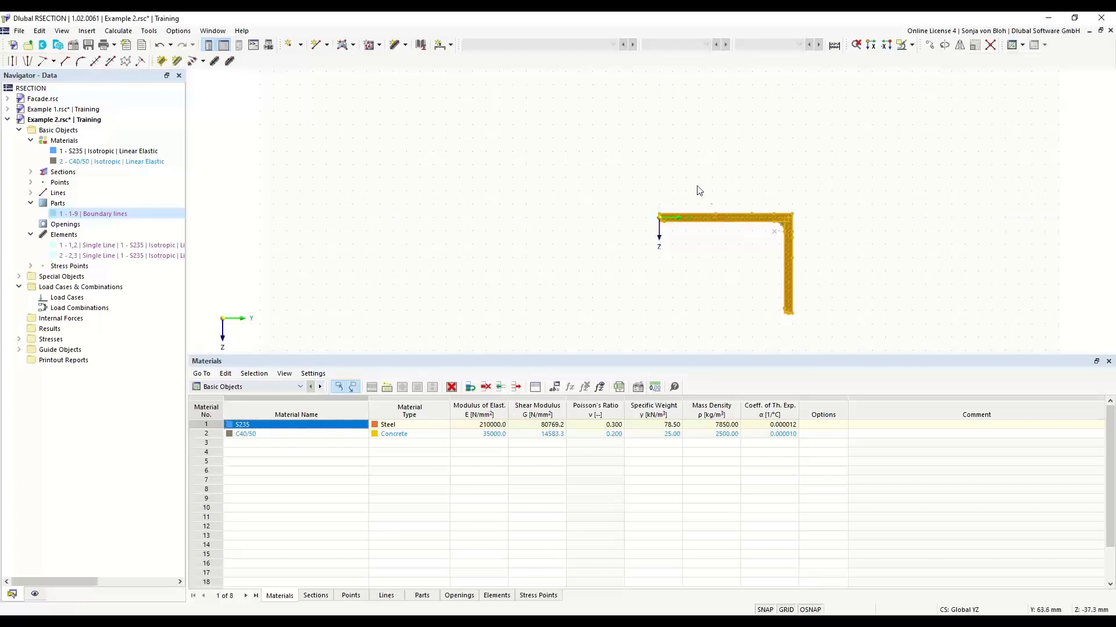
{"action": "left_click", "coordinate": [525, 244]}
{"action": "right_click", "coordinate": [520, 230]}
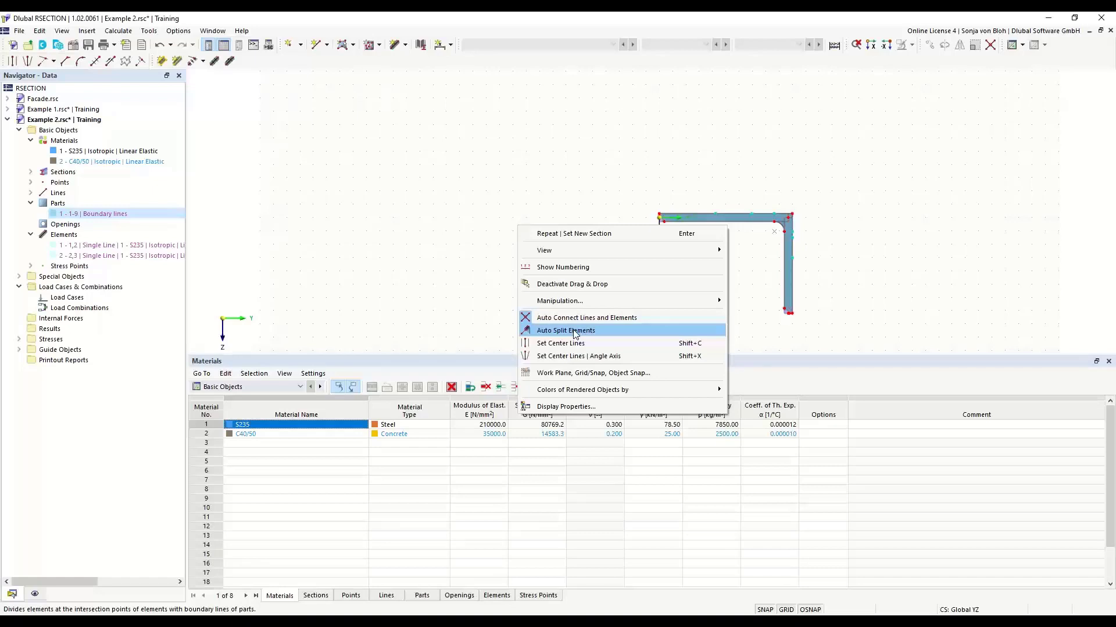
{"action": "left_click", "coordinate": [517, 198]}
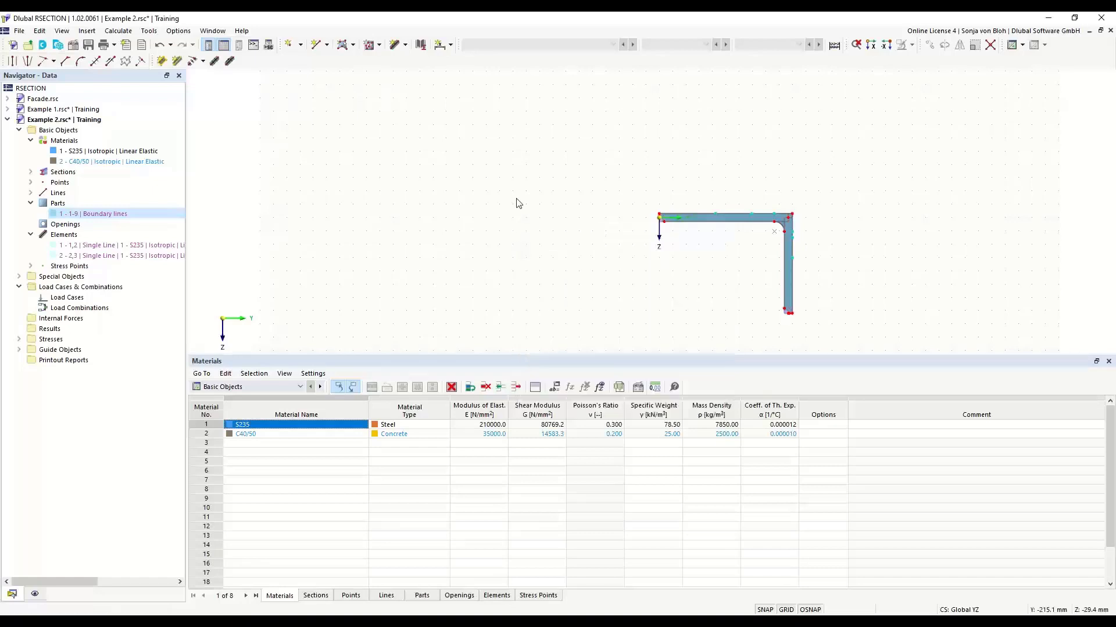
Step: Convert the L 200x150x12 section into normal geometry
{"action": "right_click", "coordinate": [708, 221]}
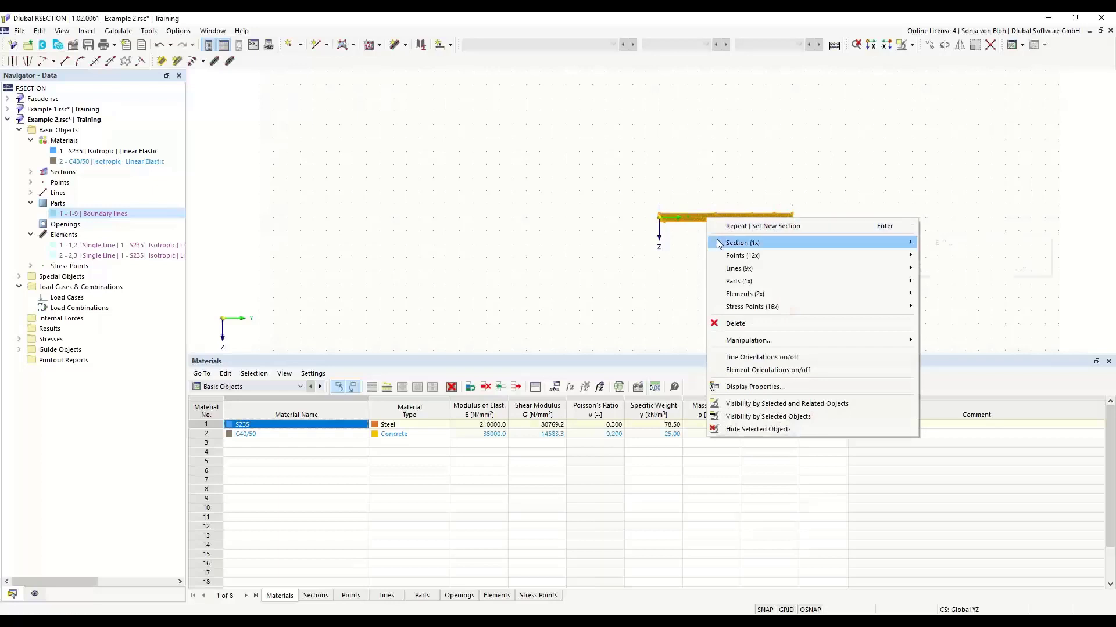
{"action": "mouse_move", "coordinate": [719, 244]}
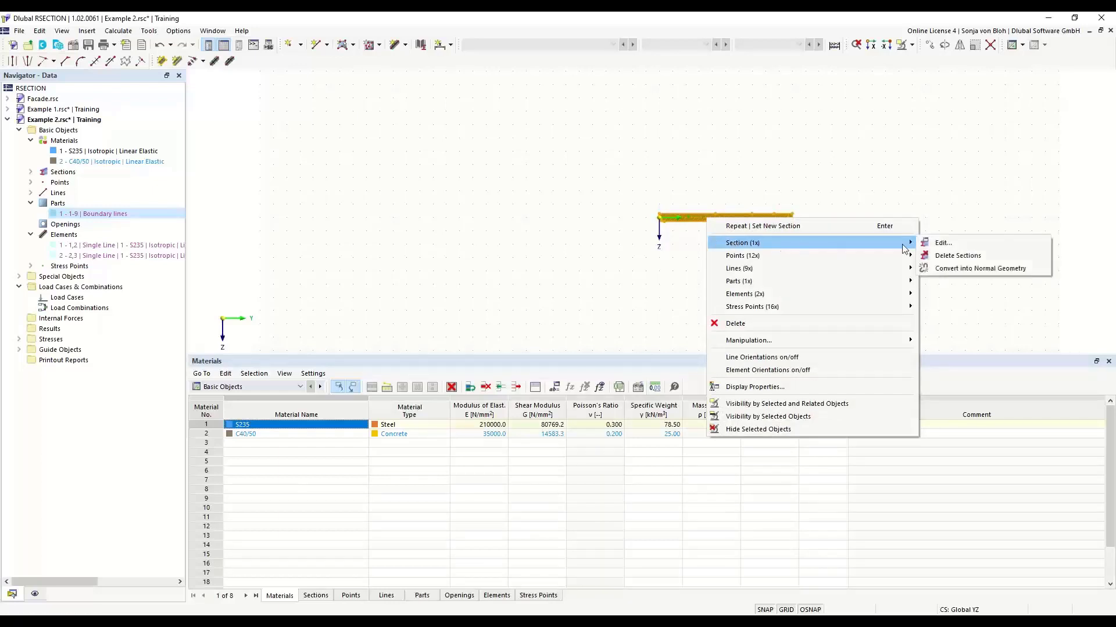
{"action": "left_click", "coordinate": [978, 275]}
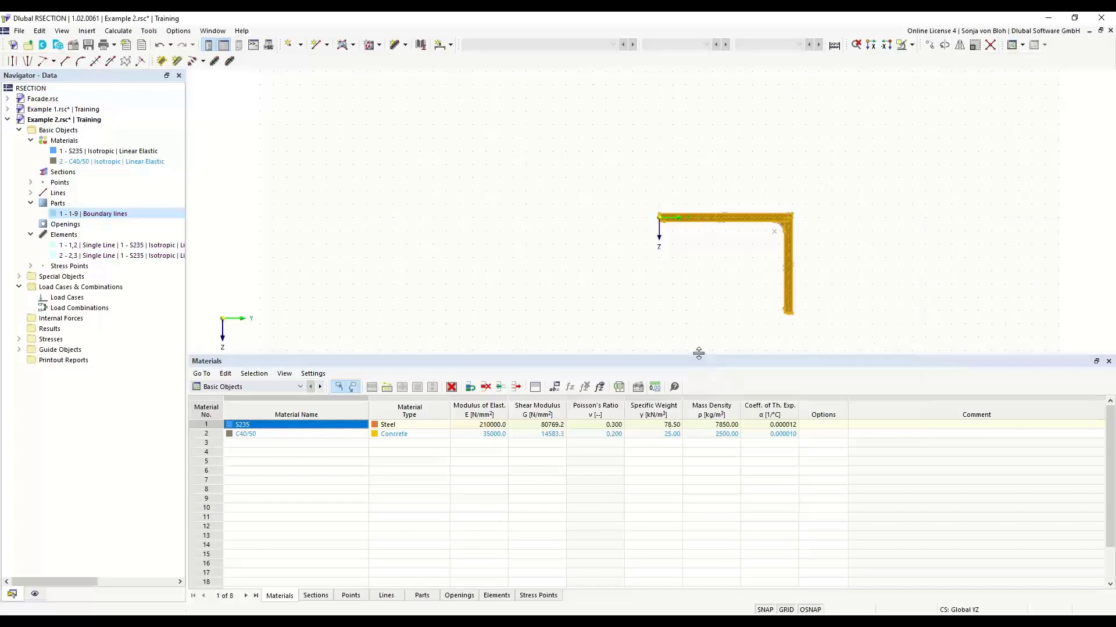
Step: Delete the boundary lines with the rounded corner at the free end of the angle's horizontal leg
{"action": "left_click_drag", "start_coordinate": [699, 353], "coordinate": [686, 456]}
{"action": "middle_click_drag", "start_coordinate": [711, 353], "coordinate": [497, 308]}
{"action": "scroll", "coordinate": [541, 295], "scroll_direction": "up", "scroll_amount": 3}
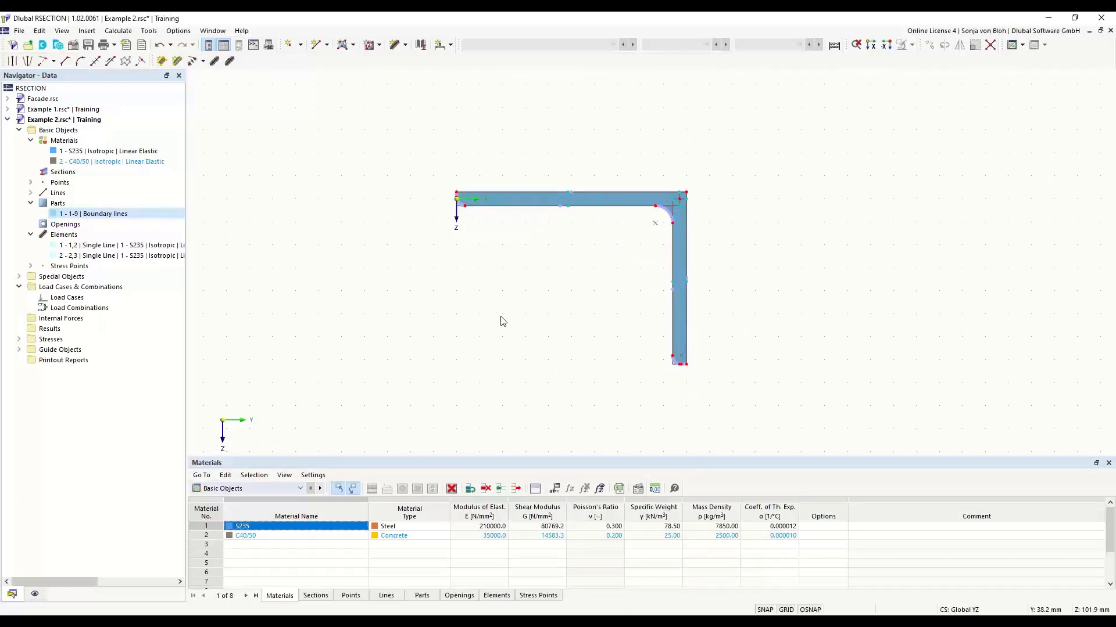
{"action": "scroll", "coordinate": [446, 232], "scroll_direction": "up", "scroll_amount": 5}
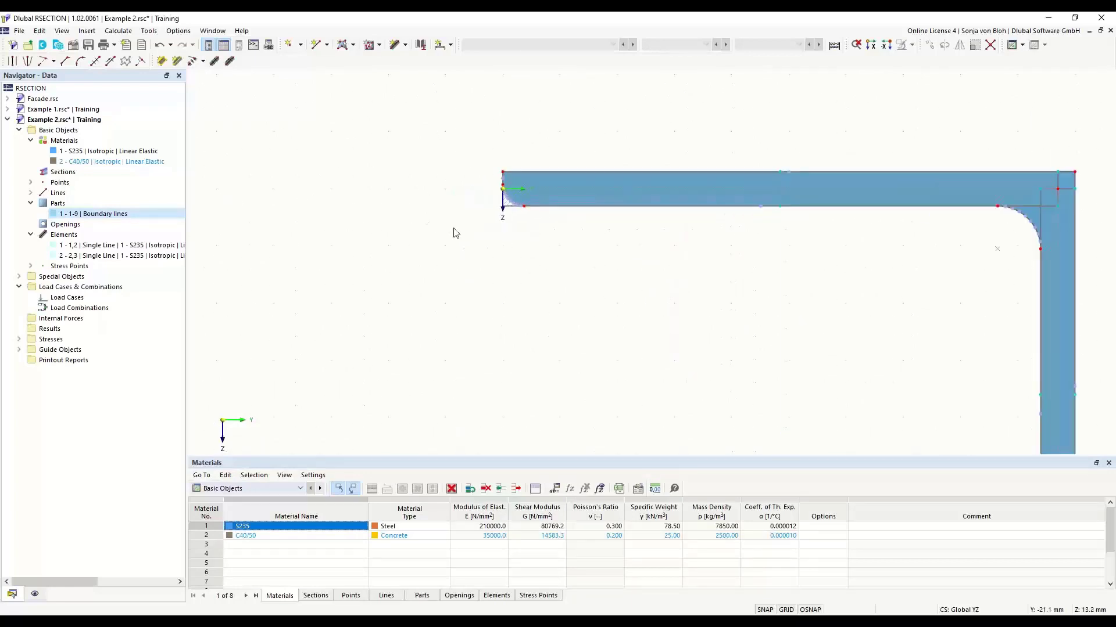
{"action": "scroll", "coordinate": [487, 231], "scroll_direction": "up", "scroll_amount": 4}
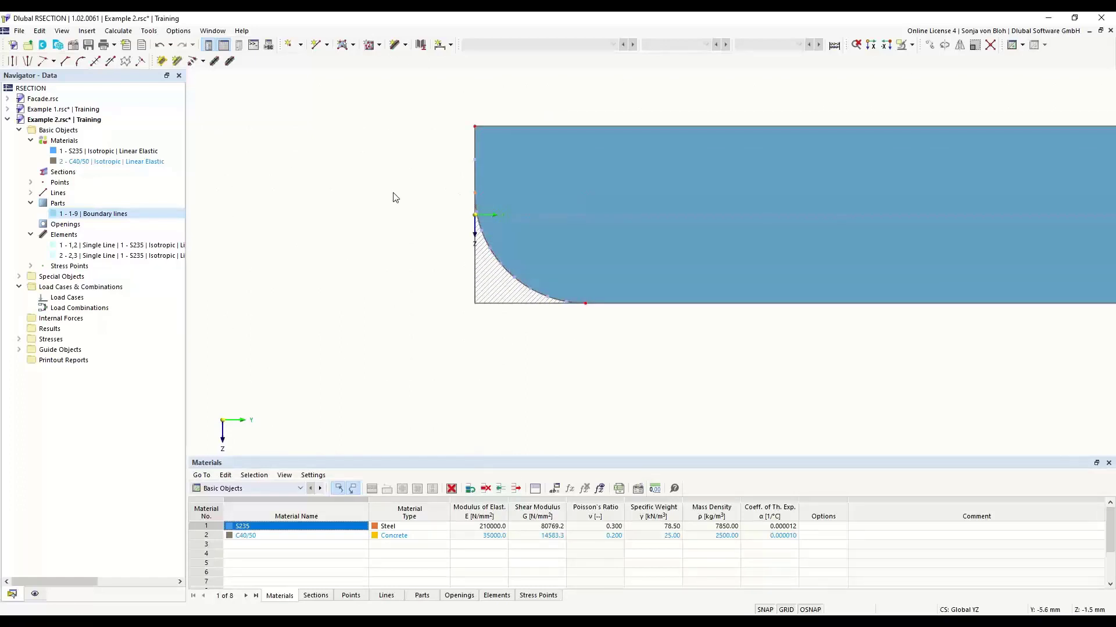
{"action": "key", "text": "Delete"}
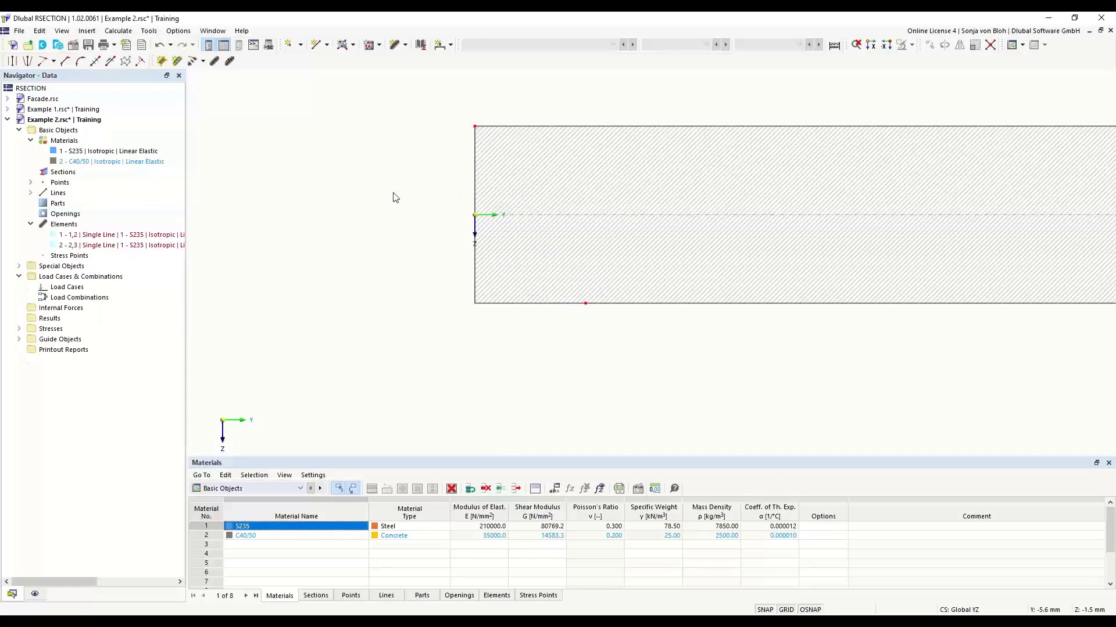
{"action": "left_click", "coordinate": [567, 306]}
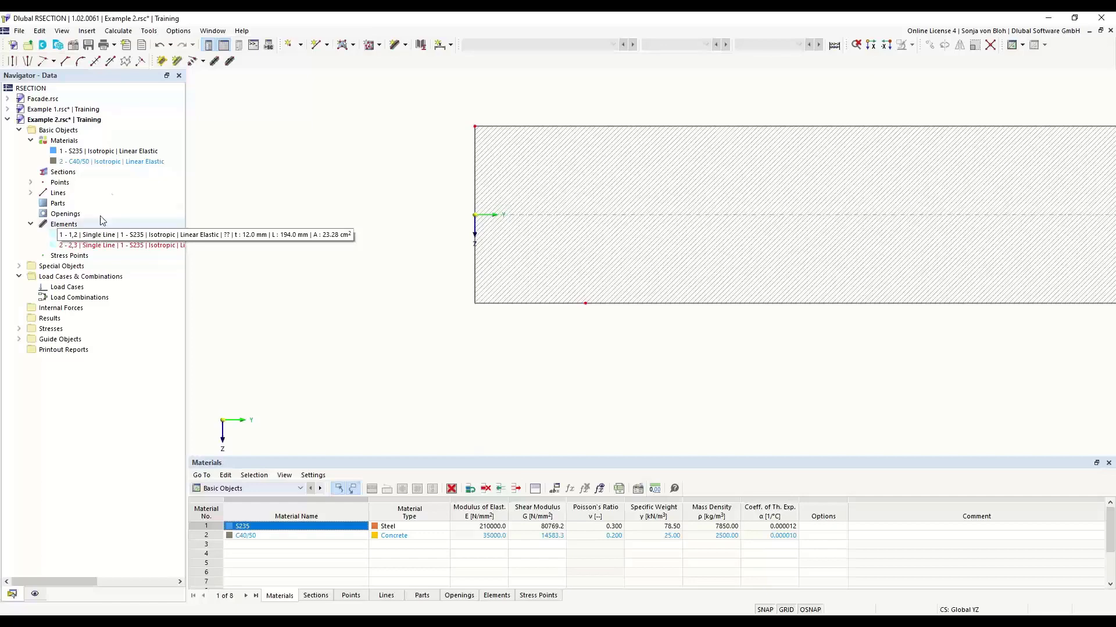
Step: Add a single-line S235 element, 200 mm long and 12 mm thick at 0° with reversed direction, from the origin point toward negative Y
{"action": "left_click", "coordinate": [405, 45]}
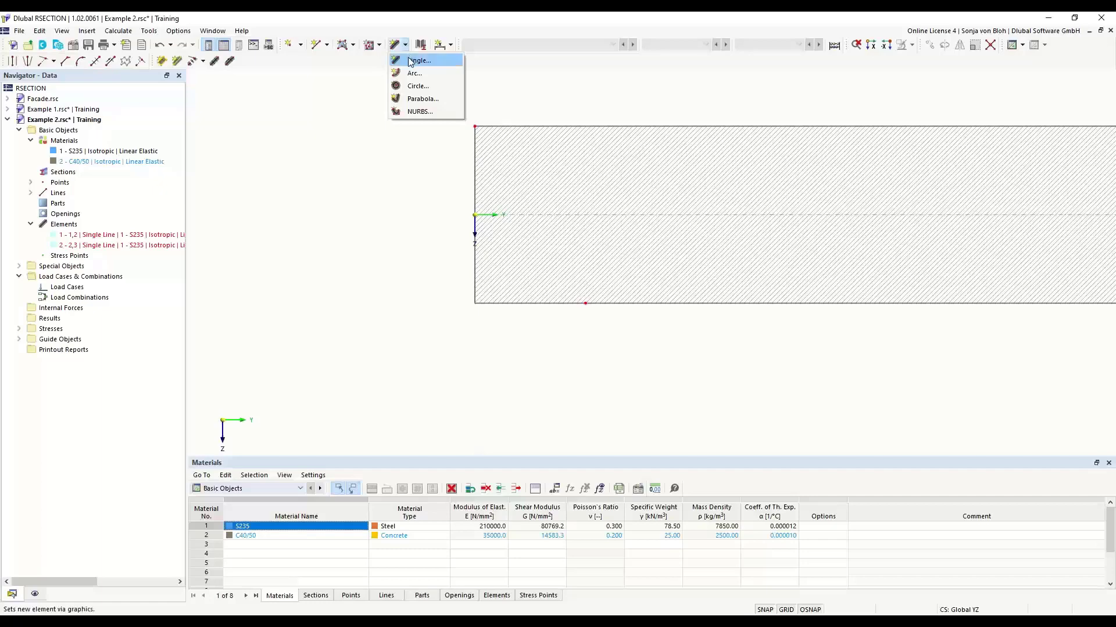
{"action": "left_click", "coordinate": [412, 60]}
{"action": "left_click_drag", "start_coordinate": [186, 76], "coordinate": [298, 131]}
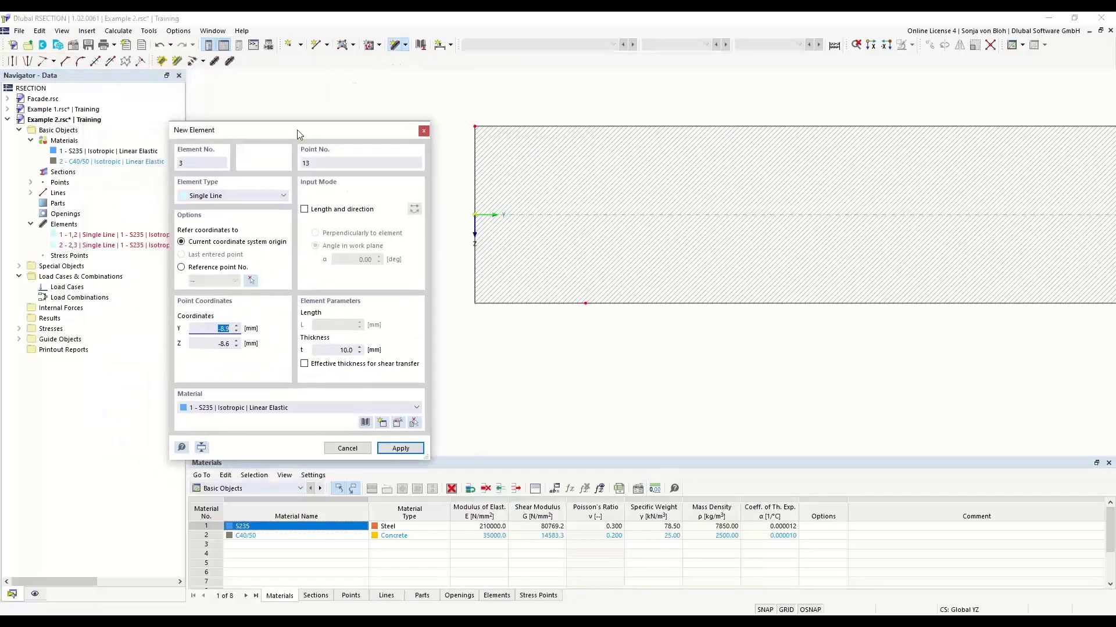
{"action": "left_click", "coordinate": [305, 209]}
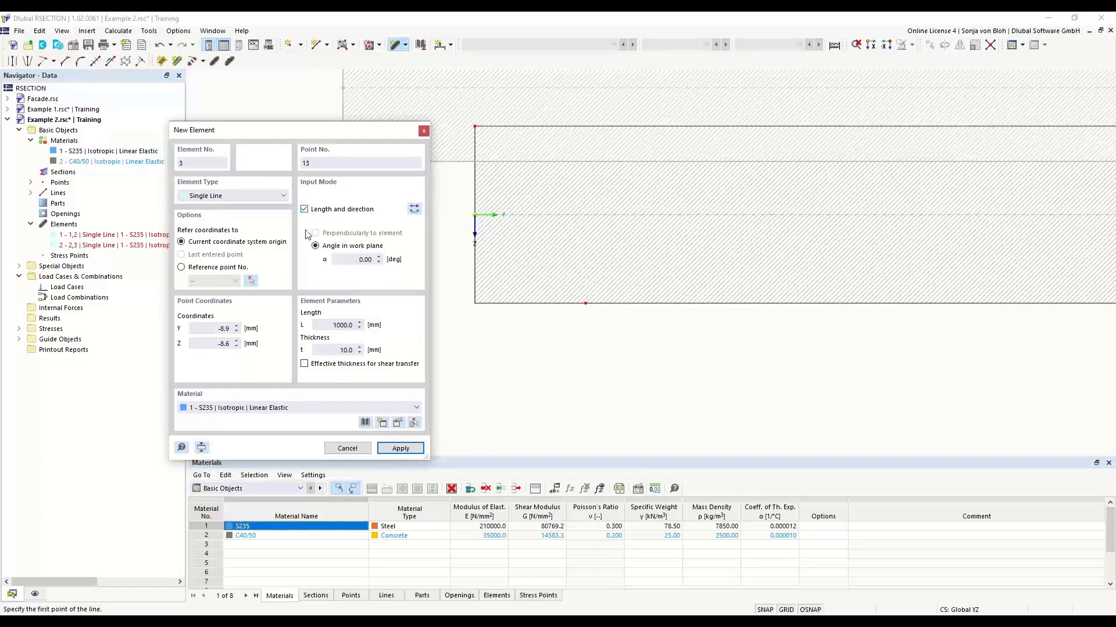
{"action": "left_click", "coordinate": [360, 260]}
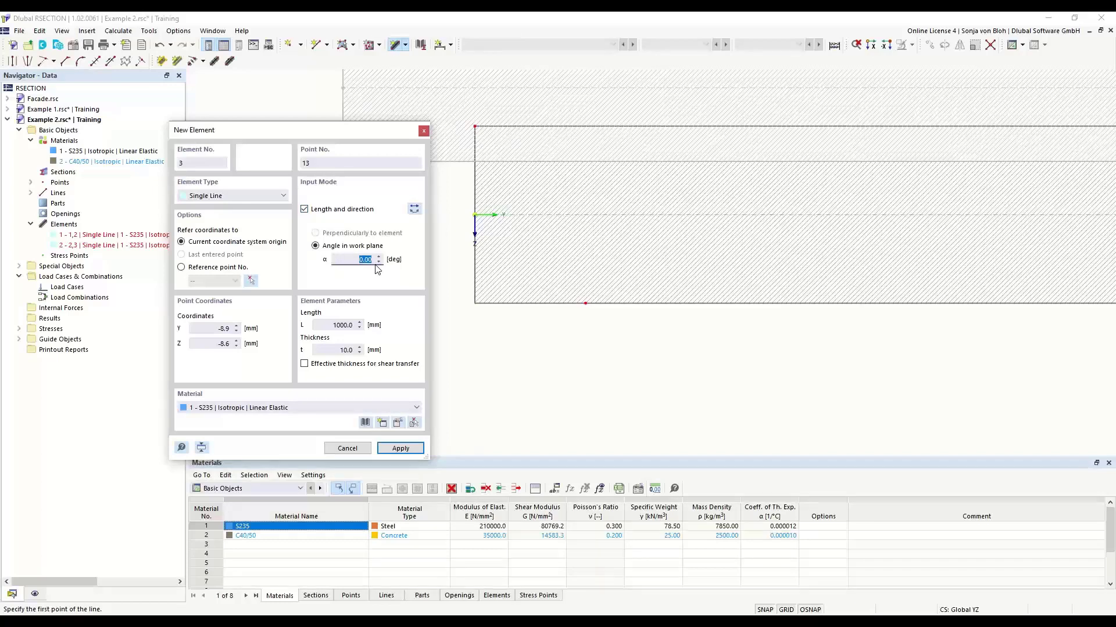
{"action": "left_click", "coordinate": [334, 325]}
{"action": "type", "text": "200"}
{"action": "left_click", "coordinate": [328, 349]}
{"action": "type", "text": "12"}
{"action": "scroll", "coordinate": [639, 322], "scroll_direction": "down", "scroll_amount": 13}
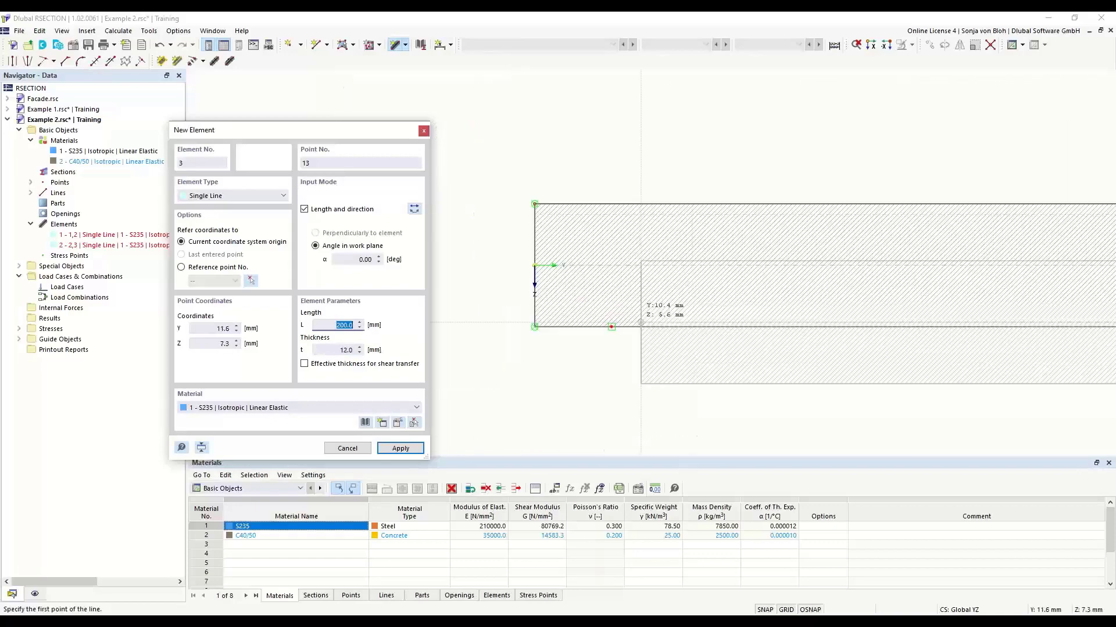
{"action": "scroll", "coordinate": [526, 342], "scroll_direction": "down", "scroll_amount": 3}
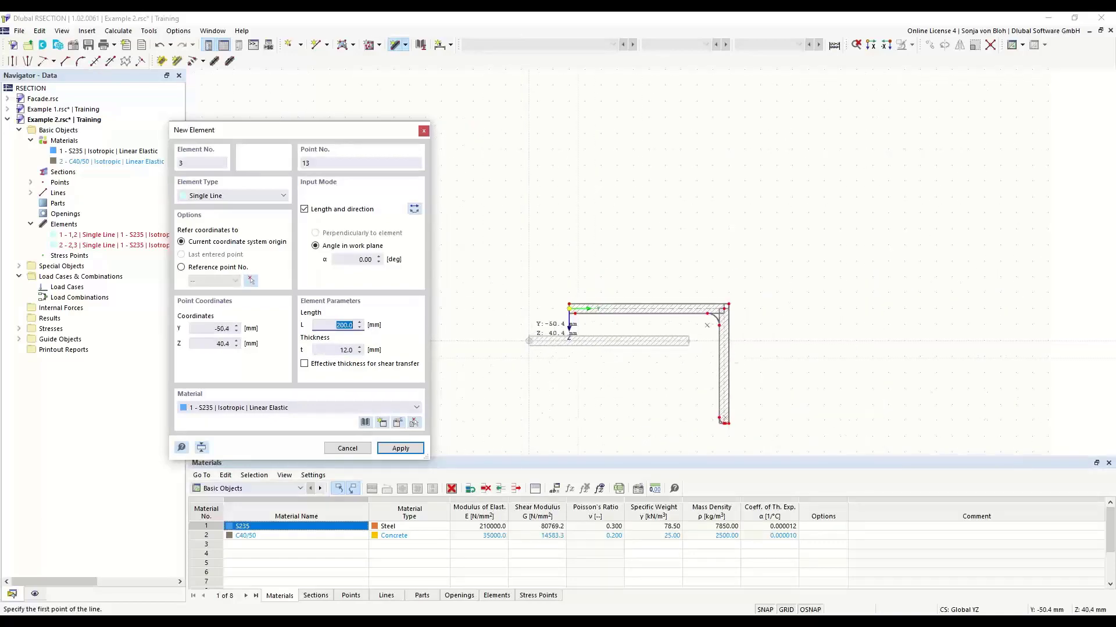
{"action": "middle_click_drag", "start_coordinate": [521, 387], "coordinate": [464, 342]}
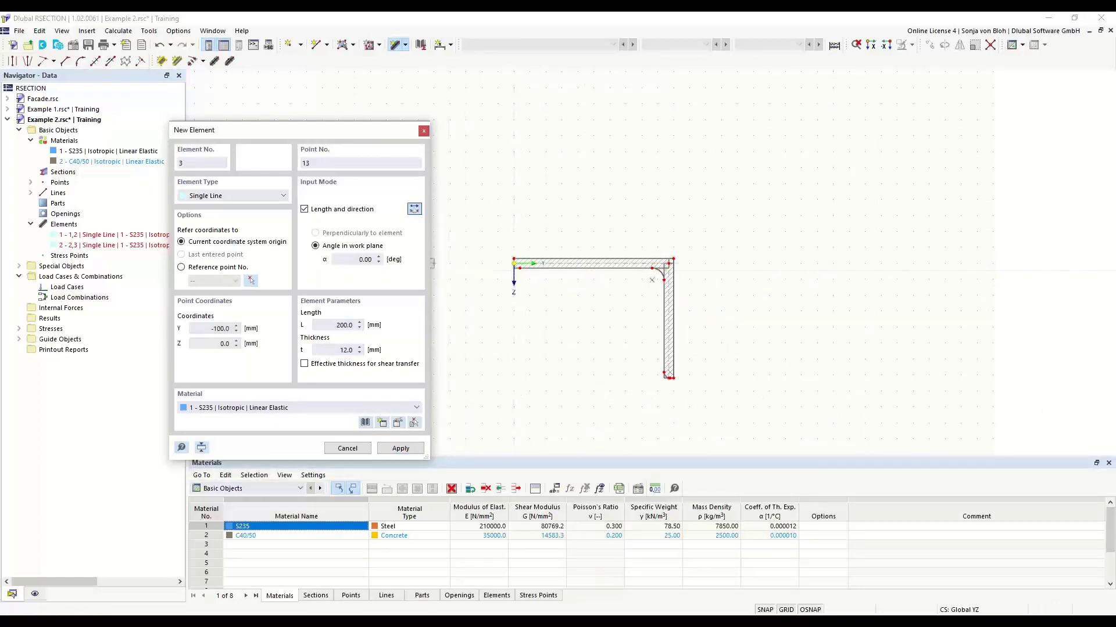
{"action": "scroll", "coordinate": [499, 283], "scroll_direction": "up", "scroll_amount": 3}
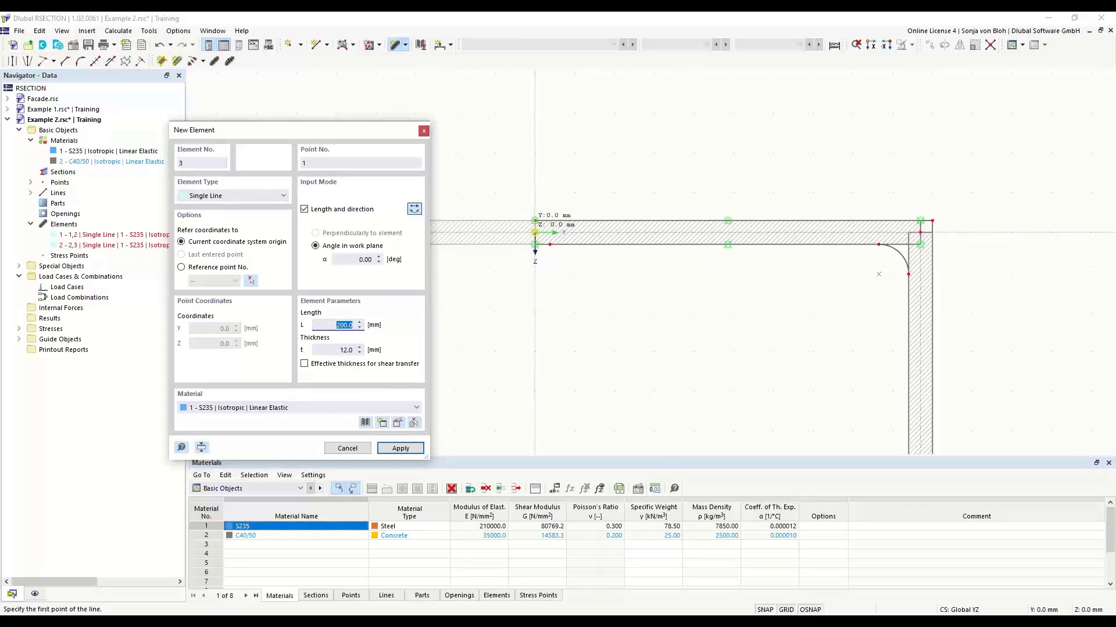
{"action": "left_click", "coordinate": [536, 232]}
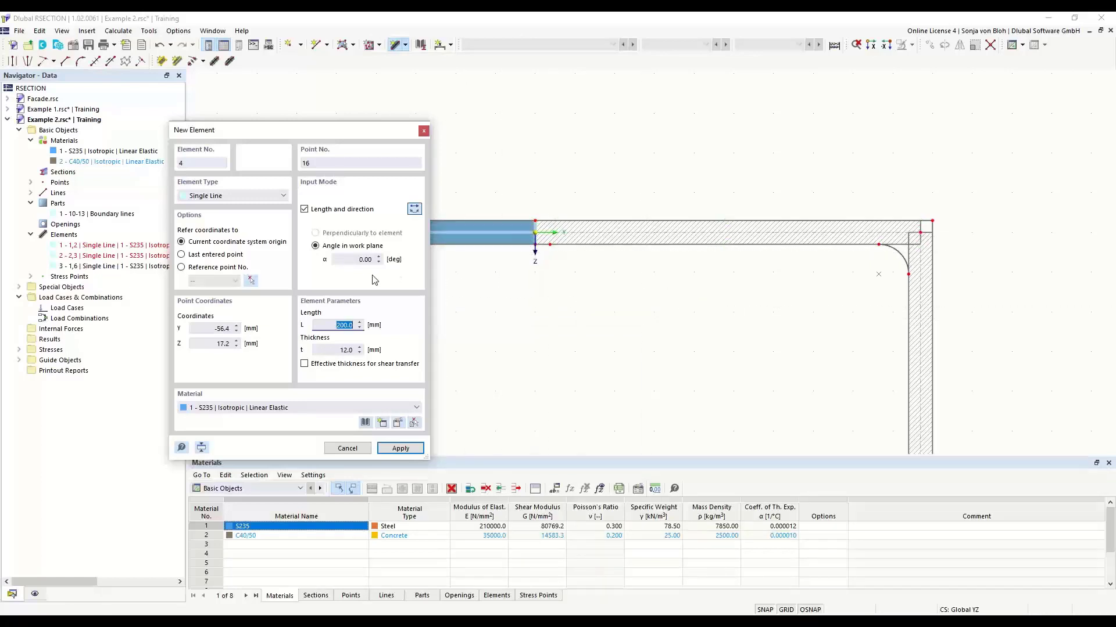
Step: Add a vertical S235 element at 90° from the origin, 400 mm long and 10 mm thick, with its direction switched to run downward
{"action": "left_click", "coordinate": [340, 259]}
{"action": "left_click_drag", "start_coordinate": [340, 259], "coordinate": [399, 268]}
{"action": "type", "text": "90"}
{"action": "key", "text": "Tab"}
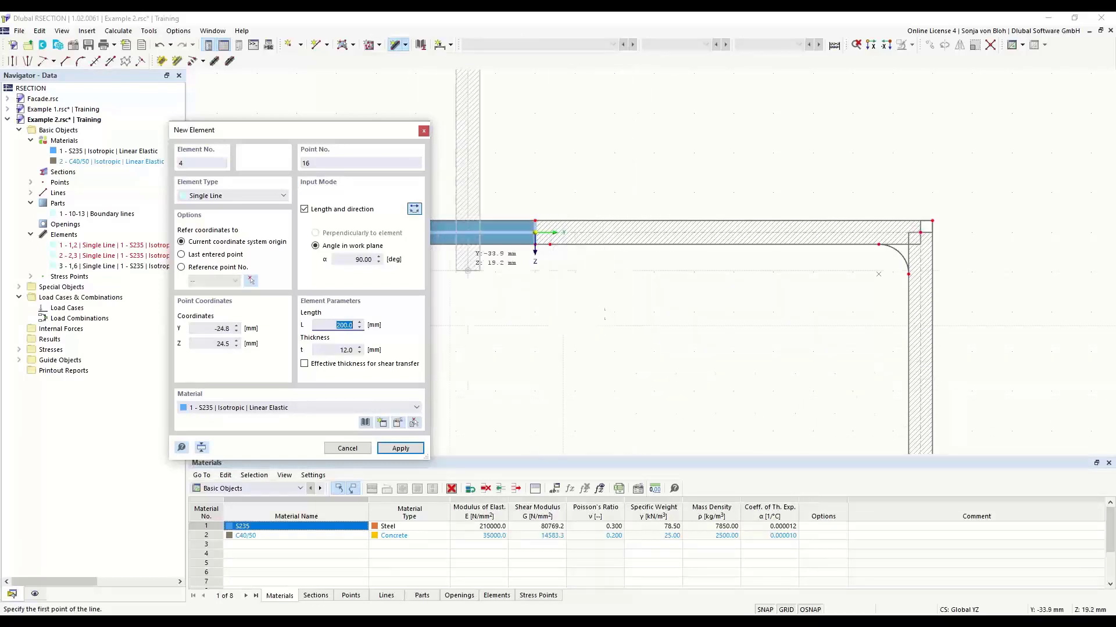
{"action": "left_click", "coordinate": [415, 212]}
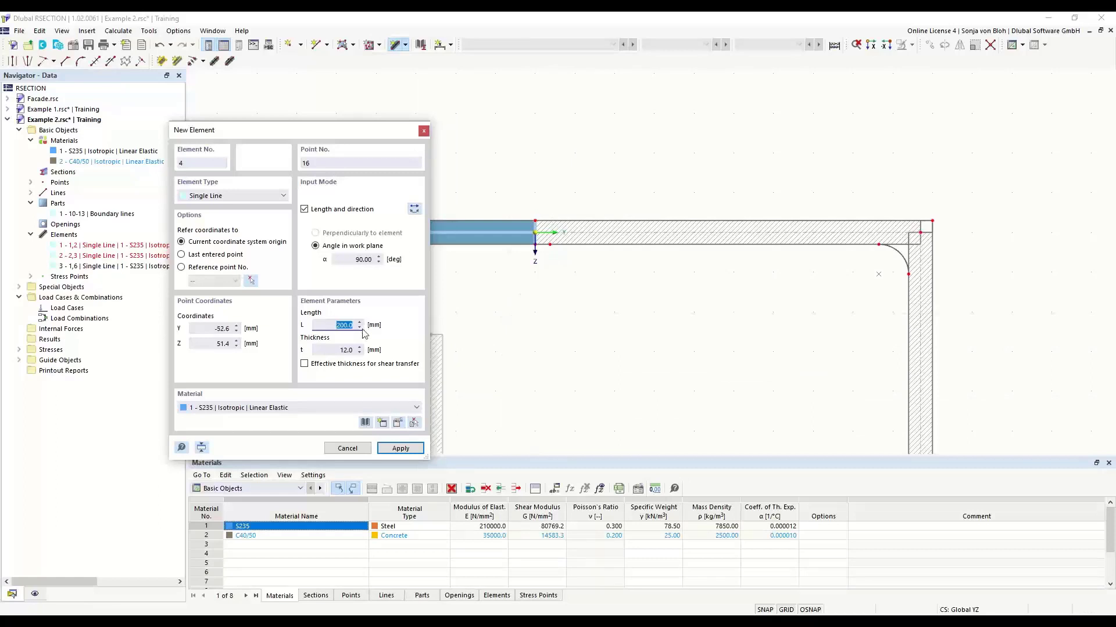
{"action": "type", "text": "400"}
{"action": "key", "text": "Tab"}
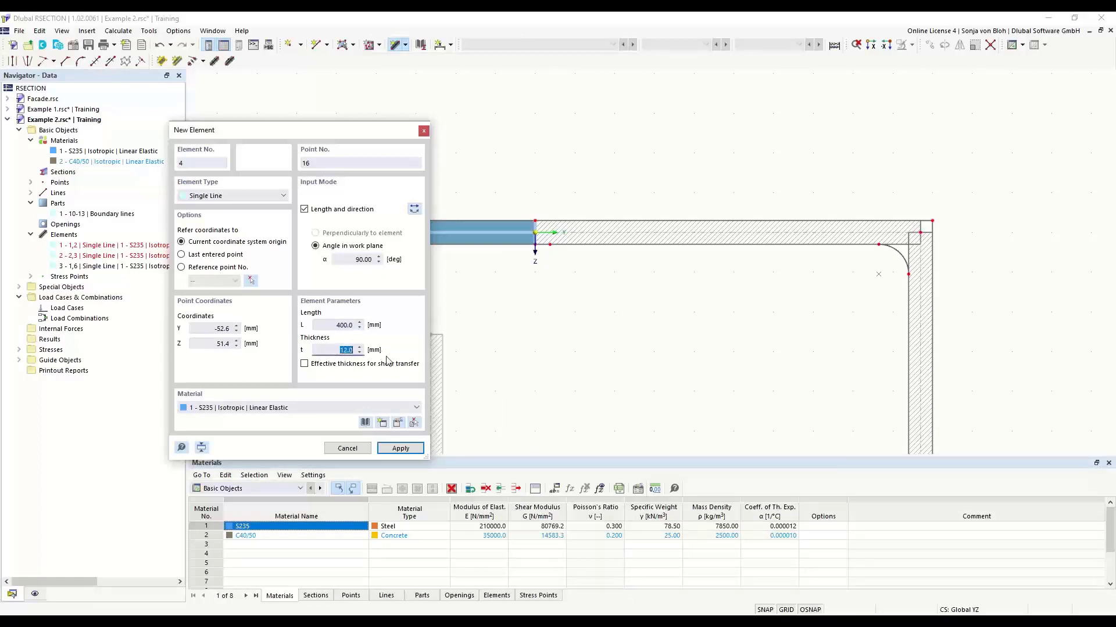
{"action": "type", "text": "10"}
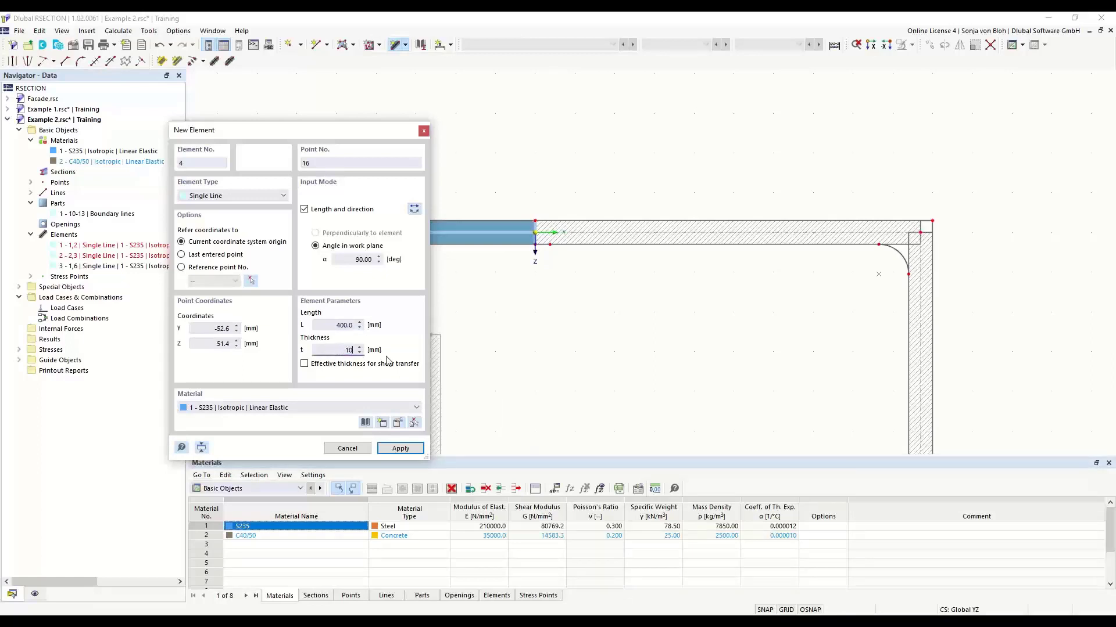
{"action": "scroll", "coordinate": [498, 270], "scroll_direction": "up", "scroll_amount": 2}
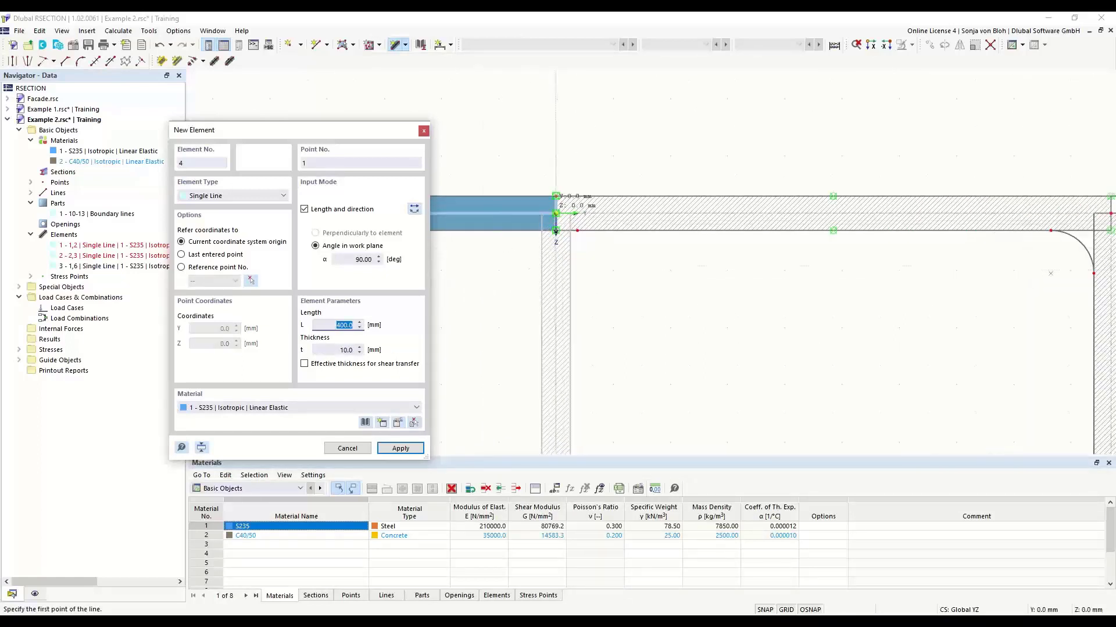
{"action": "left_click", "coordinate": [556, 231]}
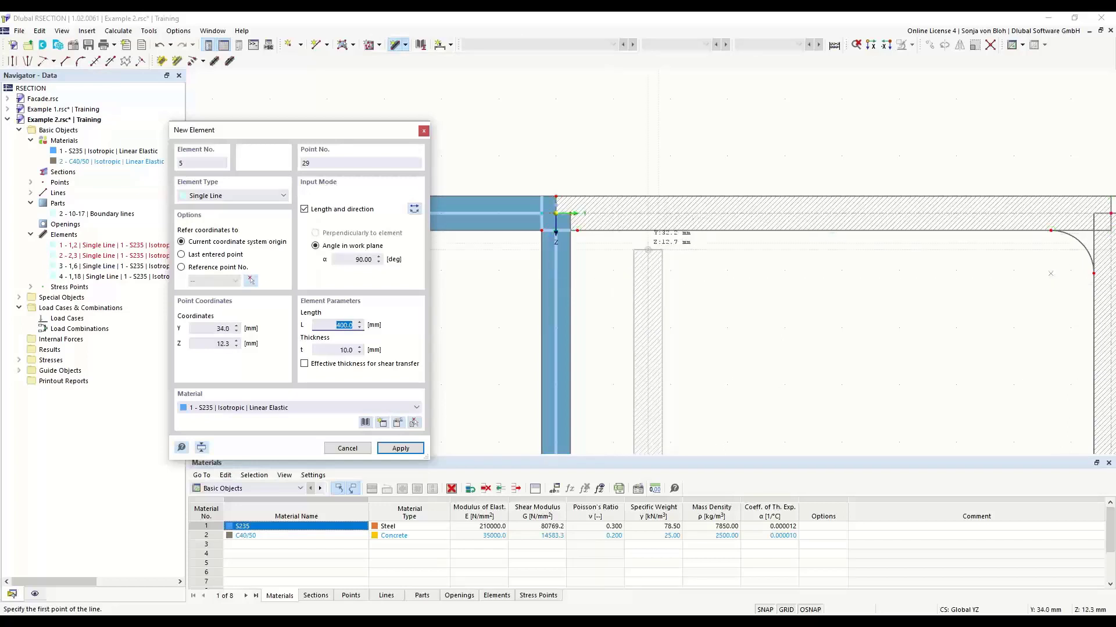
{"action": "key", "text": "Escape"}
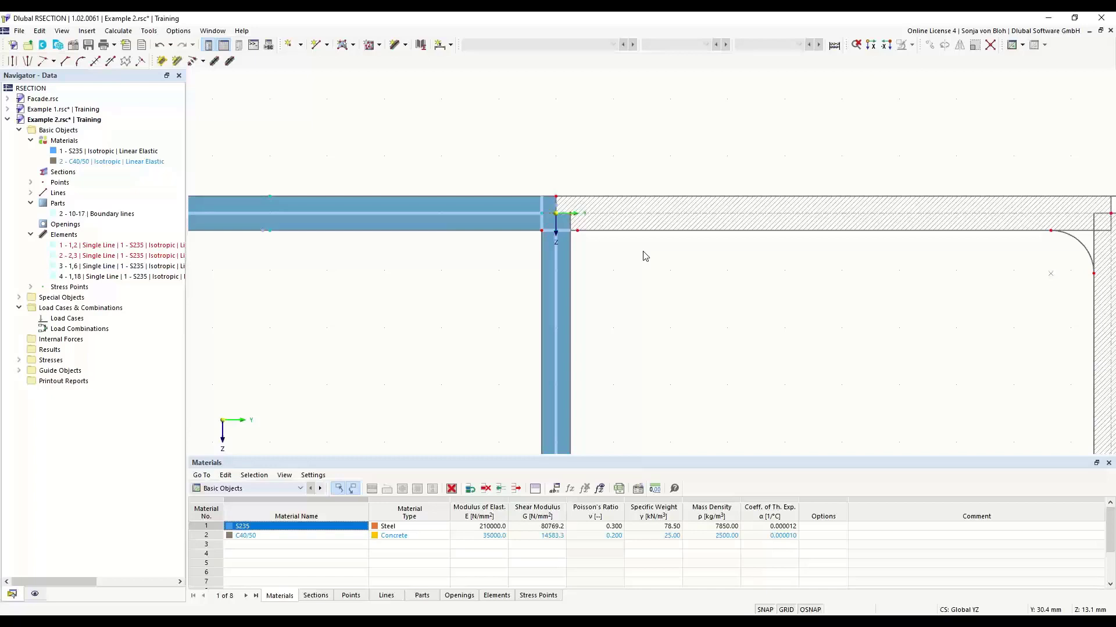
Step: Delete the boundary lines inside the junction of the horizontal and vertical plates at the origin
{"action": "scroll", "coordinate": [553, 210], "scroll_direction": "up", "scroll_amount": 4}
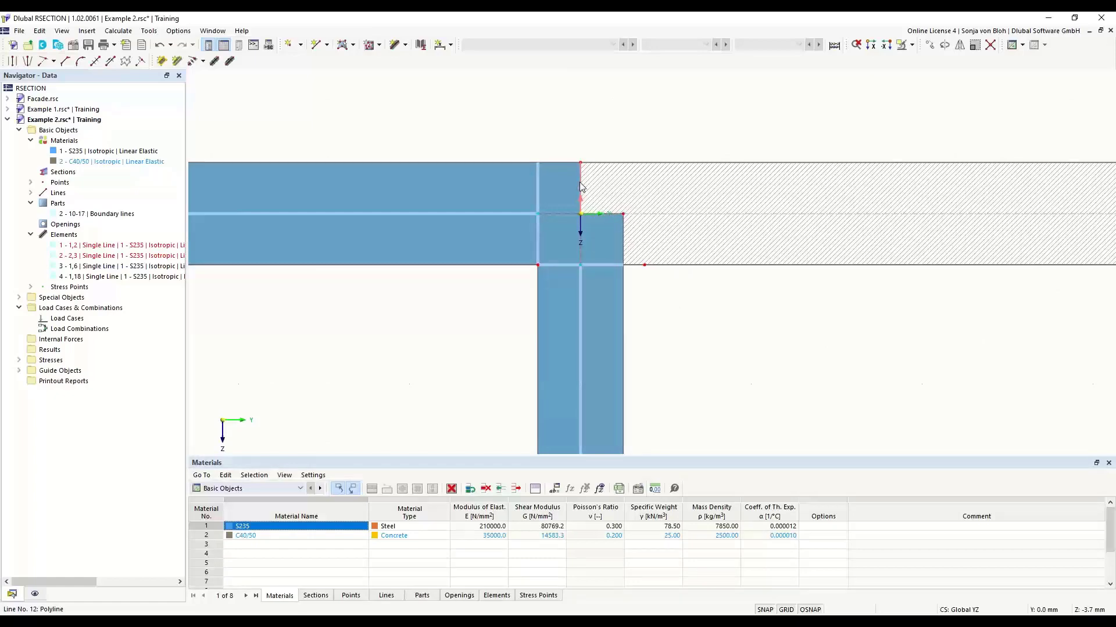
{"action": "key", "text": "Delete"}
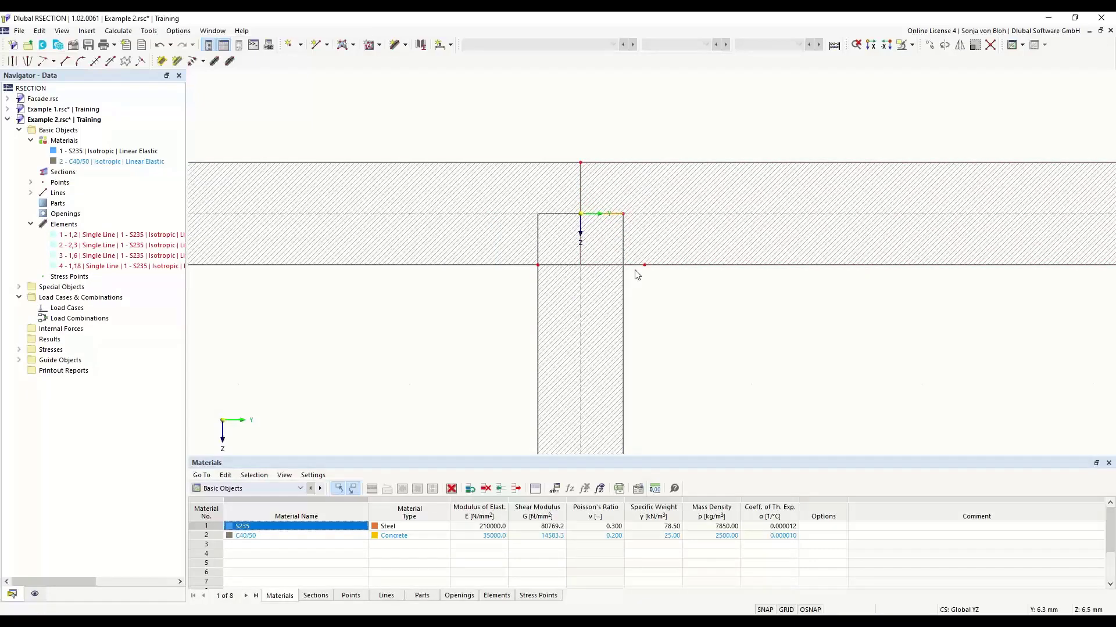
{"action": "scroll", "coordinate": [637, 275], "scroll_direction": "down", "scroll_amount": 6}
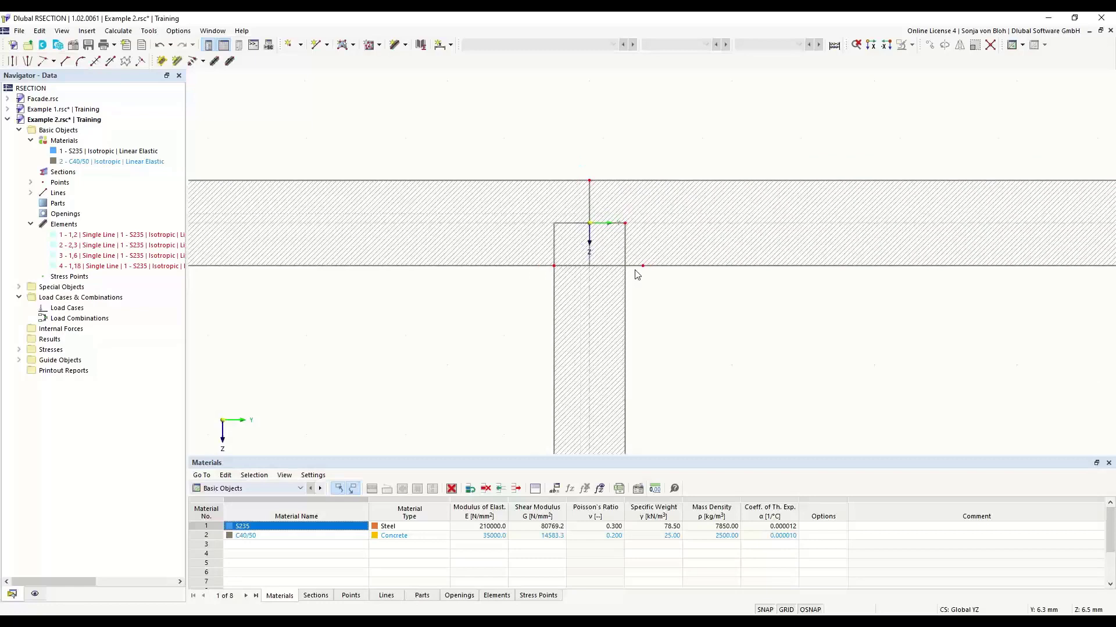
{"action": "middle_click_drag", "start_coordinate": [552, 379], "coordinate": [495, 250]}
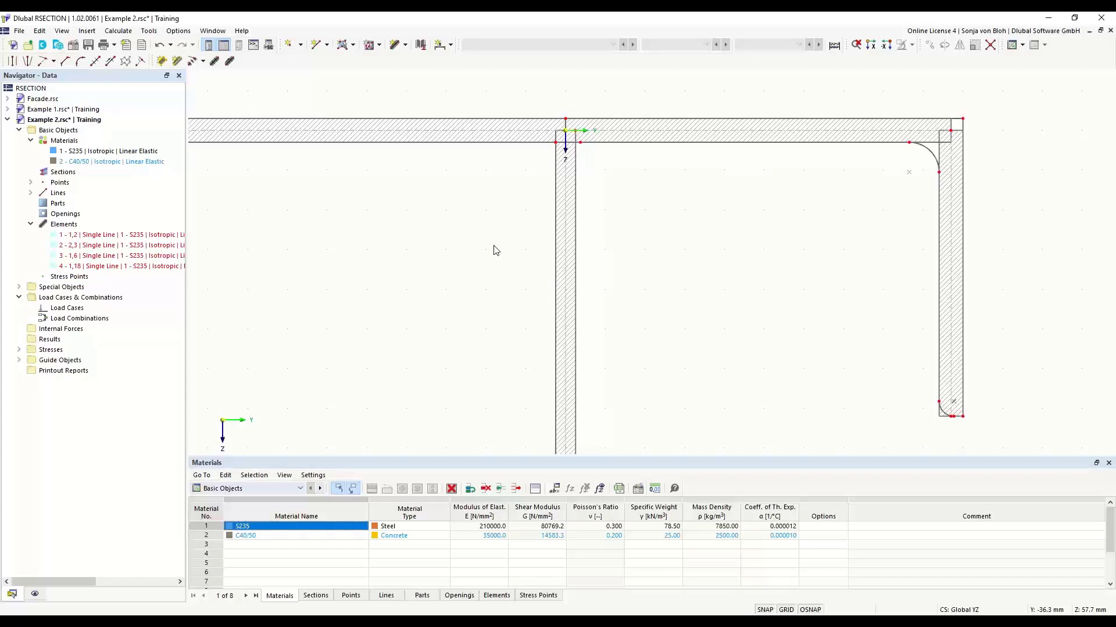
Step: Configure an angled corner defined by edge and angle, with edge length 6*sqrt(2) mm and angle 45°
{"action": "left_click", "coordinate": [65, 61]}
{"action": "left_click", "coordinate": [64, 62]}
{"action": "left_click_drag", "start_coordinate": [123, 72], "coordinate": [320, 215]}
{"action": "left_click", "coordinate": [427, 250]}
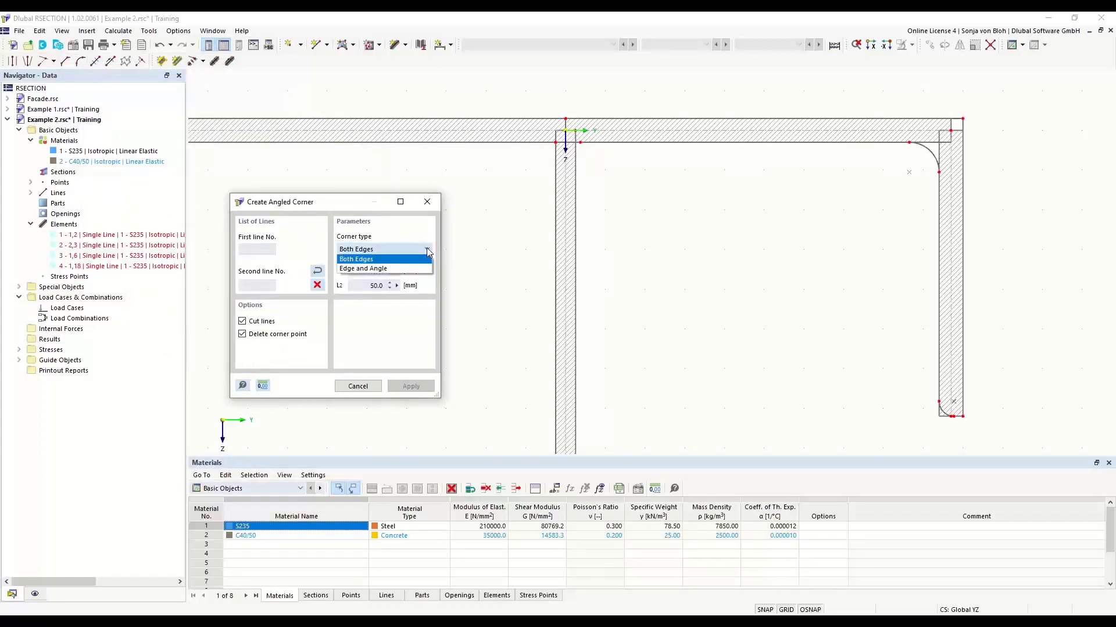
{"action": "left_click", "coordinate": [394, 269]}
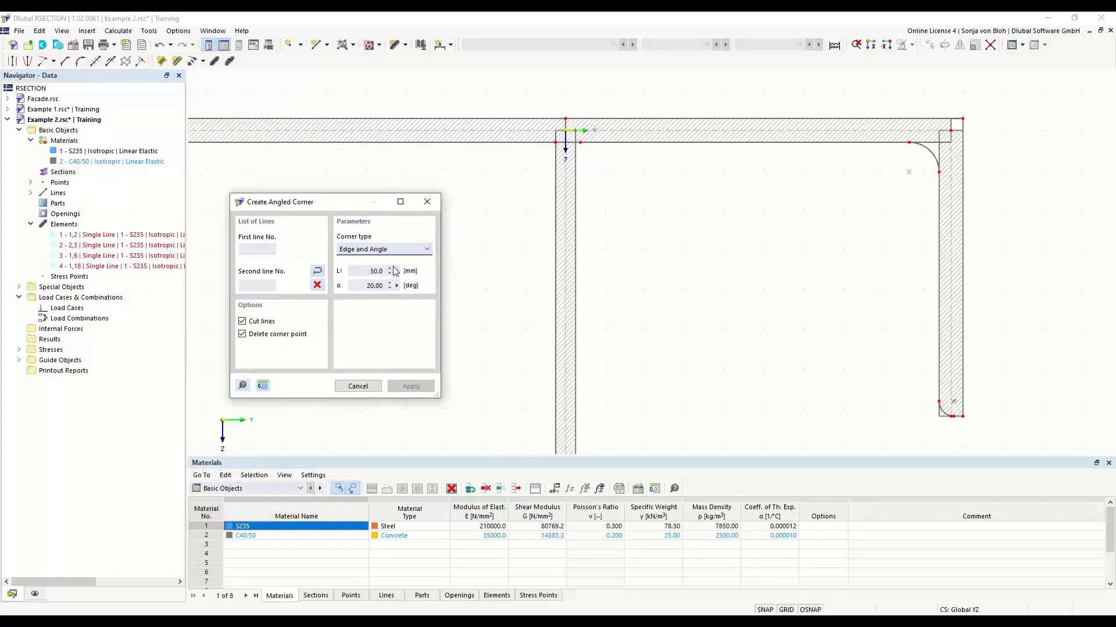
{"action": "double_click", "coordinate": [374, 271]}
{"action": "type", "text": "6*sqrt(2)"}
{"action": "key", "text": "Tab"}
{"action": "type", "text": "45"}
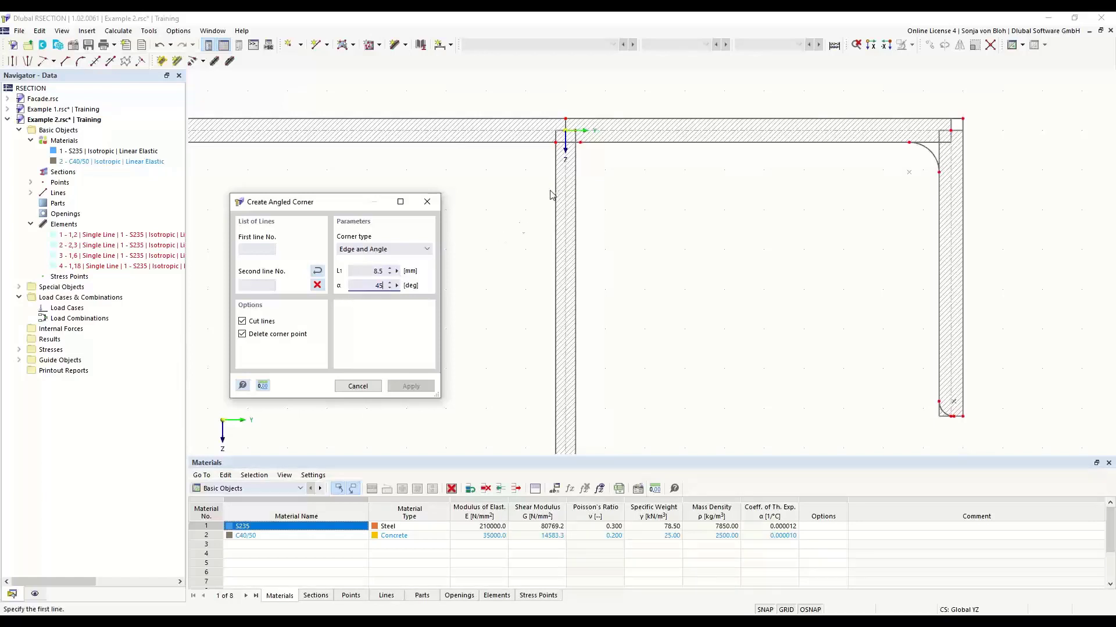
Step: Create the angled weld corners on both sides of the vertical plate where it meets the horizontal plate's underside
{"action": "left_click", "coordinate": [597, 142]}
{"action": "left_click", "coordinate": [576, 186]}
{"action": "left_click", "coordinate": [526, 142]}
{"action": "left_click", "coordinate": [555, 200]}
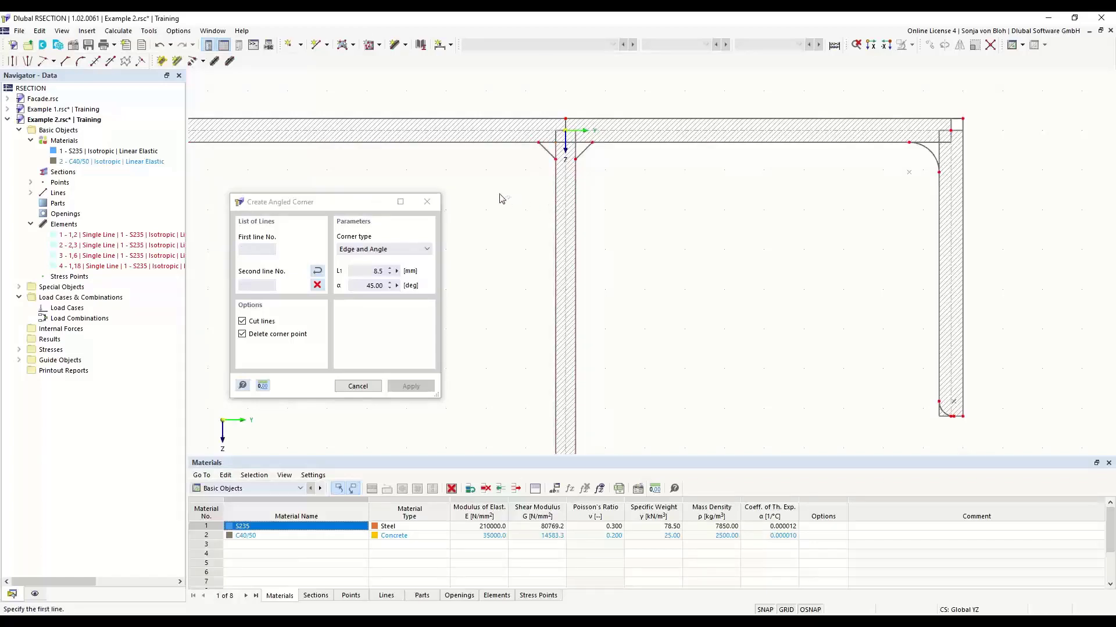
{"action": "key", "text": "Escape"}
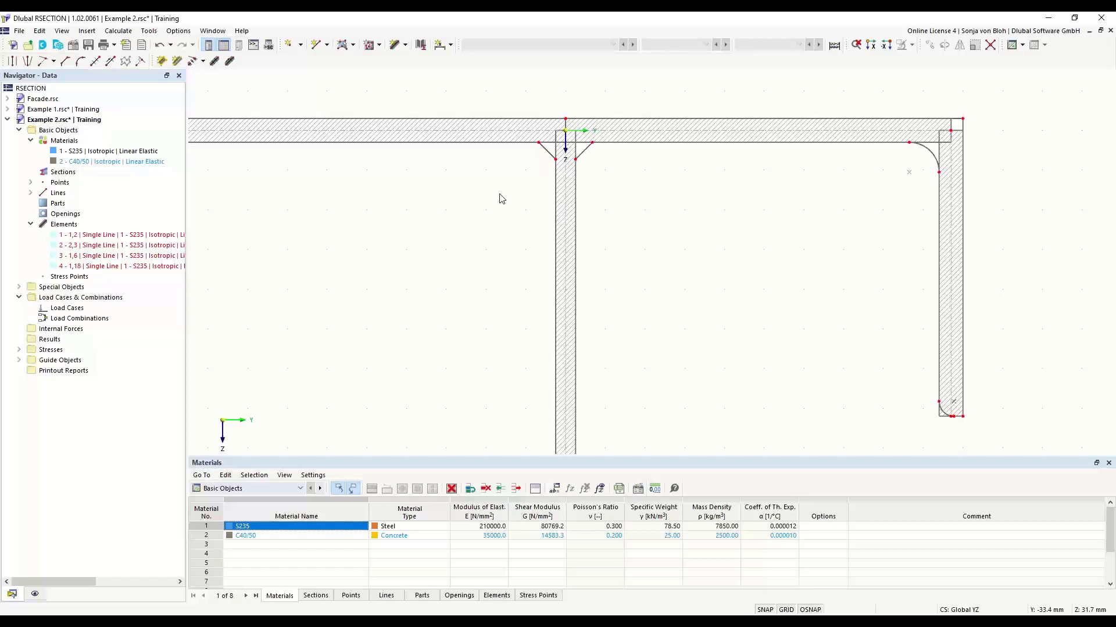
Step: Create an S235 part by selecting the closed outer boundary of the combined section
{"action": "left_click", "coordinate": [352, 46]}
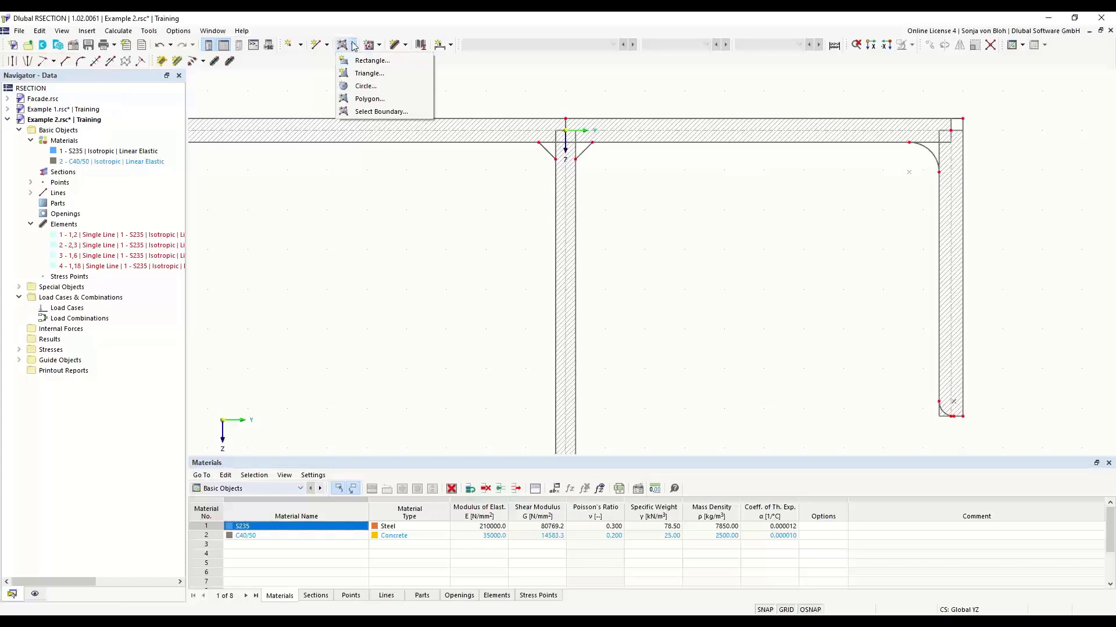
{"action": "left_click", "coordinate": [368, 112]}
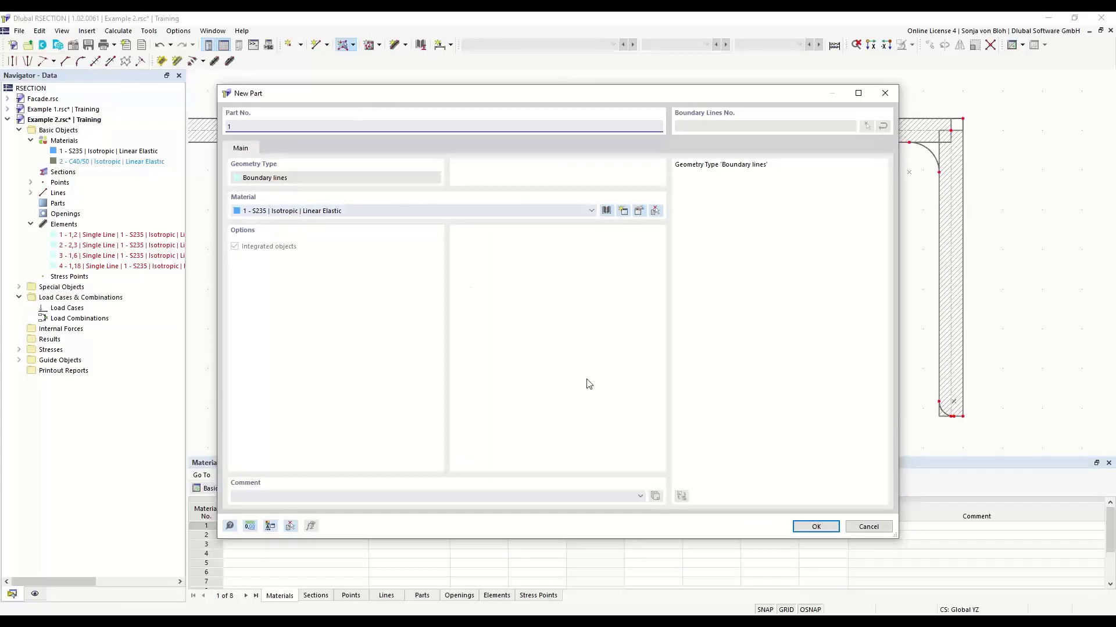
{"action": "left_click", "coordinate": [824, 526]}
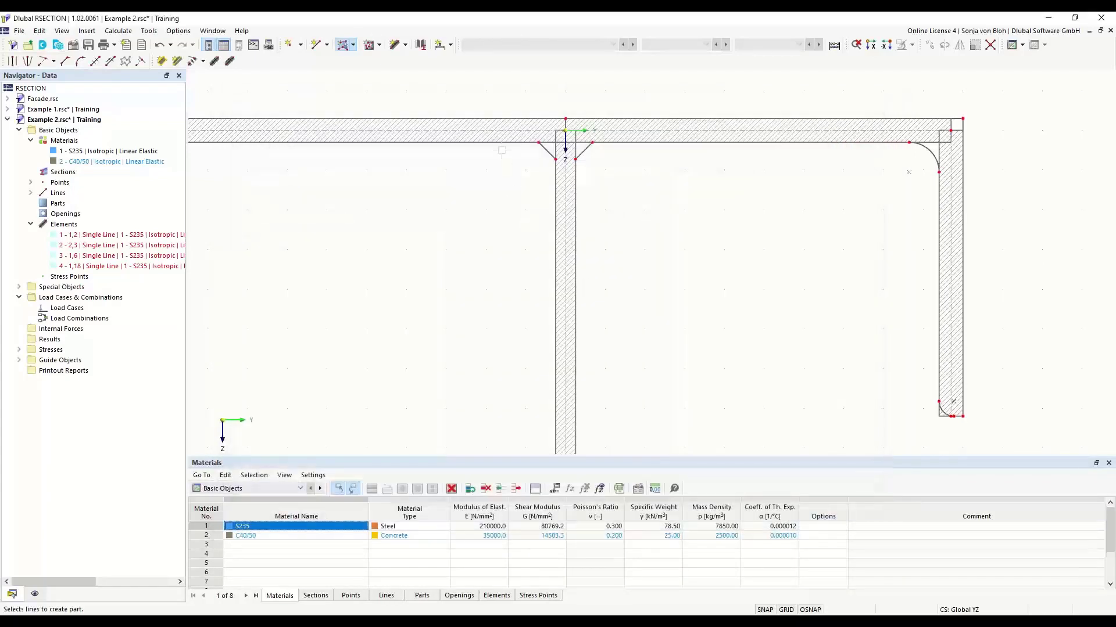
{"action": "left_click", "coordinate": [505, 121]}
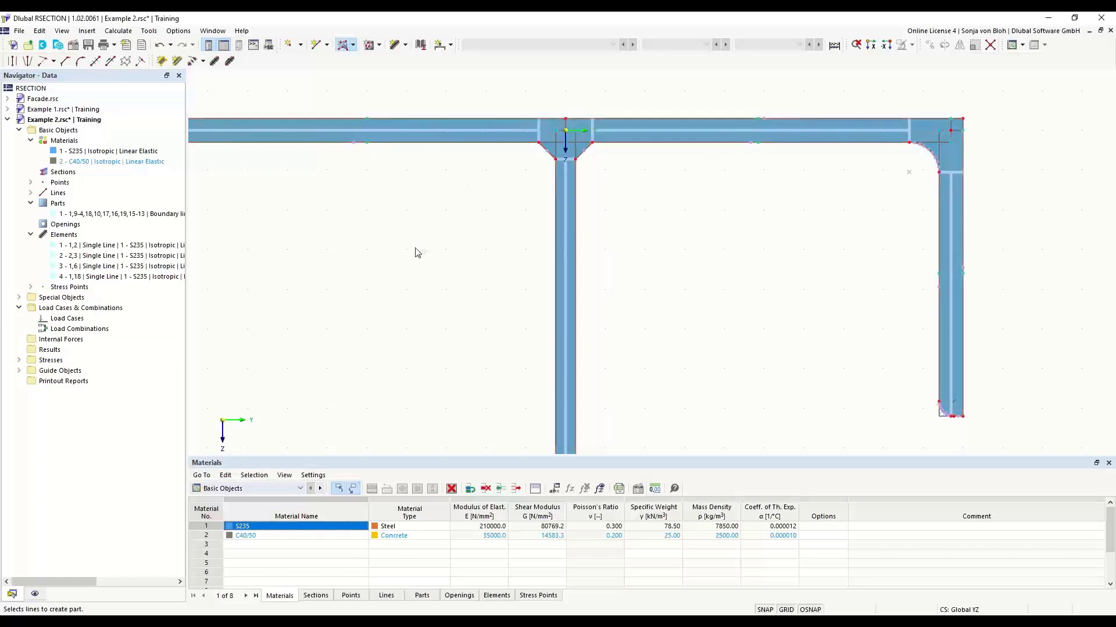
{"action": "scroll", "coordinate": [430, 203], "scroll_direction": "down", "scroll_amount": 3}
{"action": "middle_click_drag", "start_coordinate": [403, 295], "coordinate": [394, 237]}
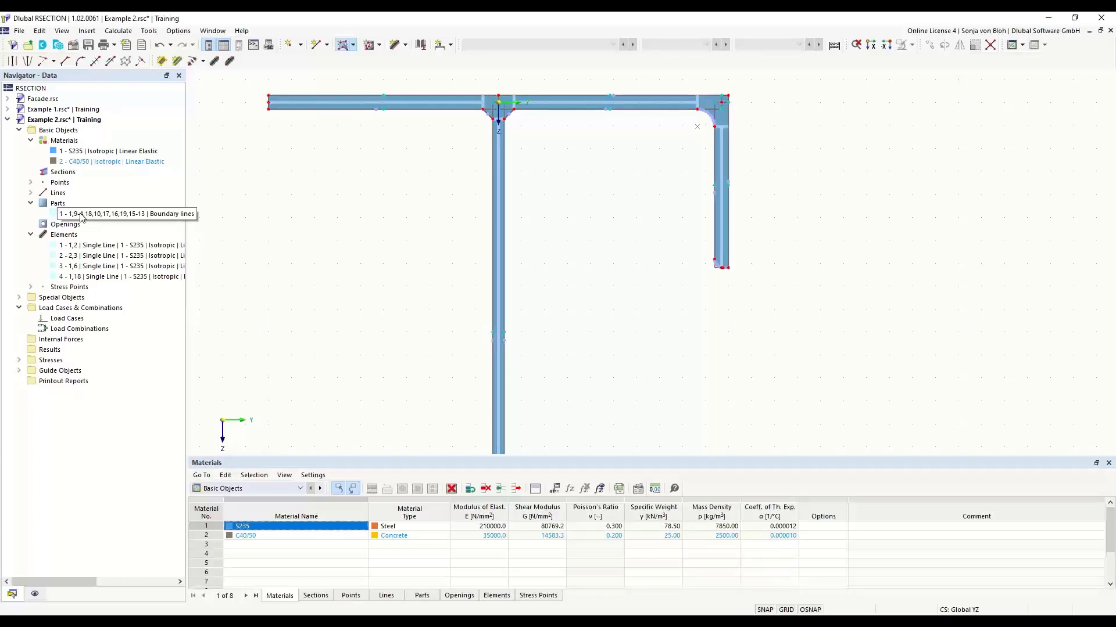
Step: Create two permanent load cases, LC1 named N and LC2 named M
{"action": "right_click", "coordinate": [67, 319]}
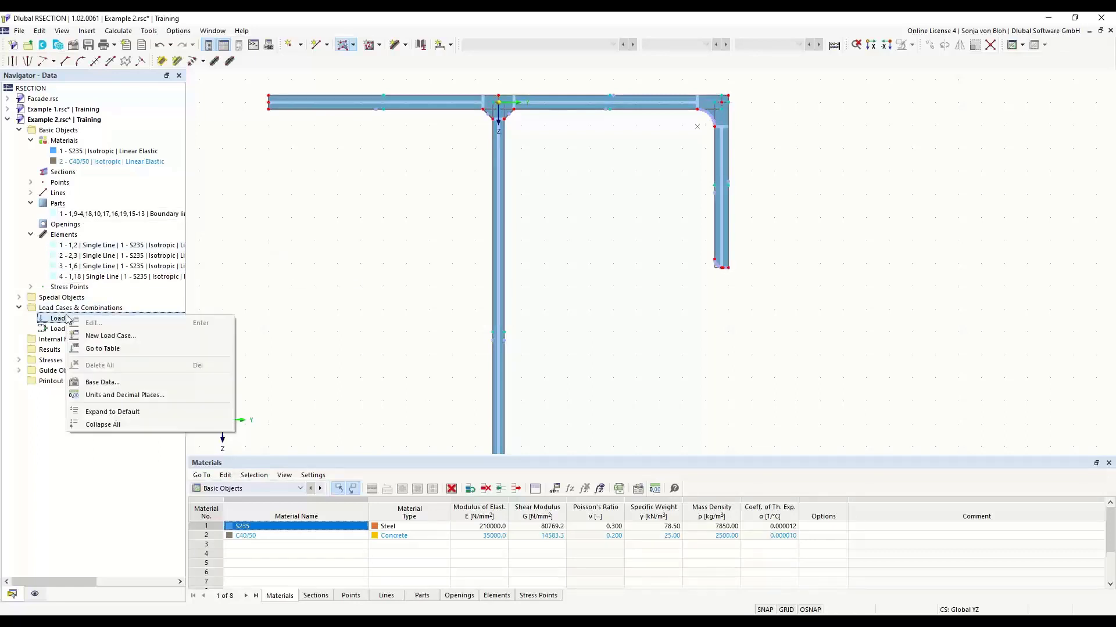
{"action": "left_click", "coordinate": [110, 336]}
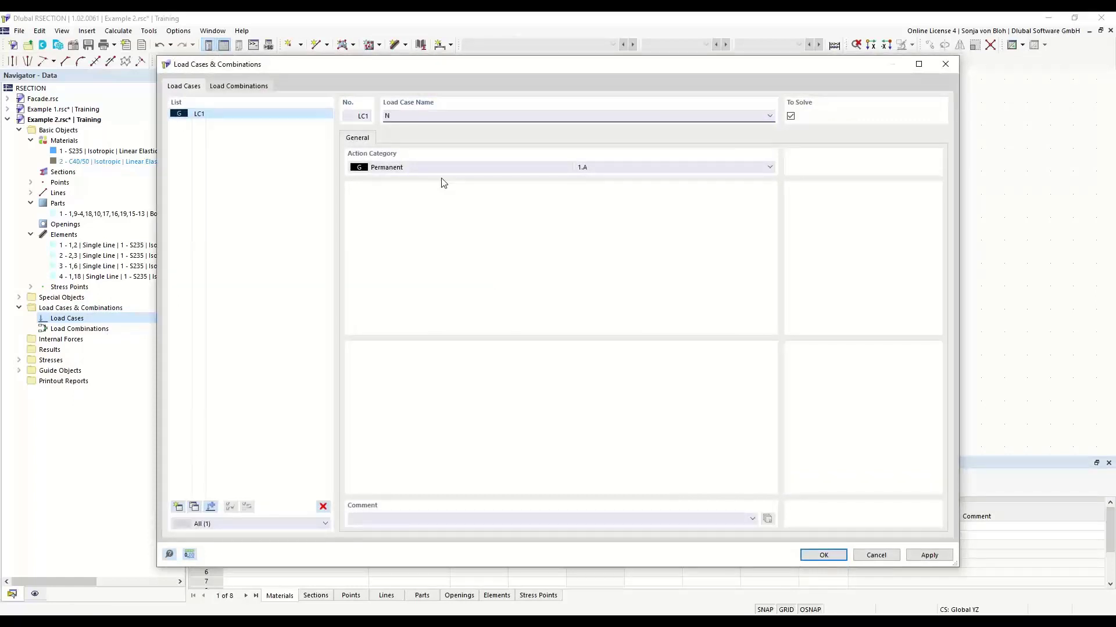
{"action": "left_click", "coordinate": [178, 506]}
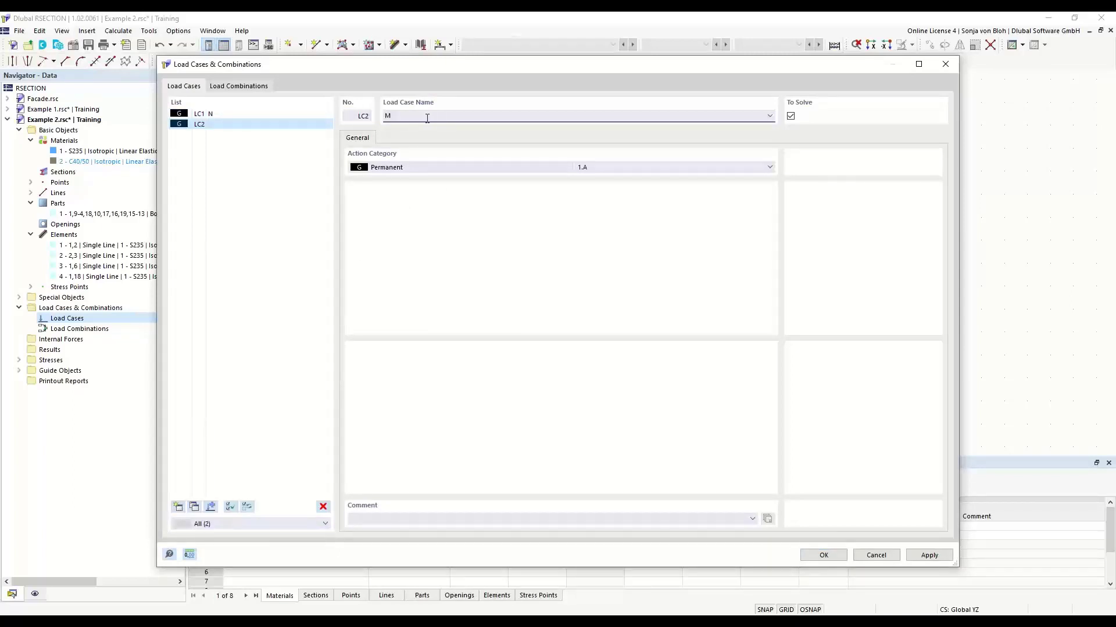
Step: Add load combination CO1 containing both load cases with factor 1.00 and name it "N + M"
{"action": "left_click", "coordinate": [244, 86]}
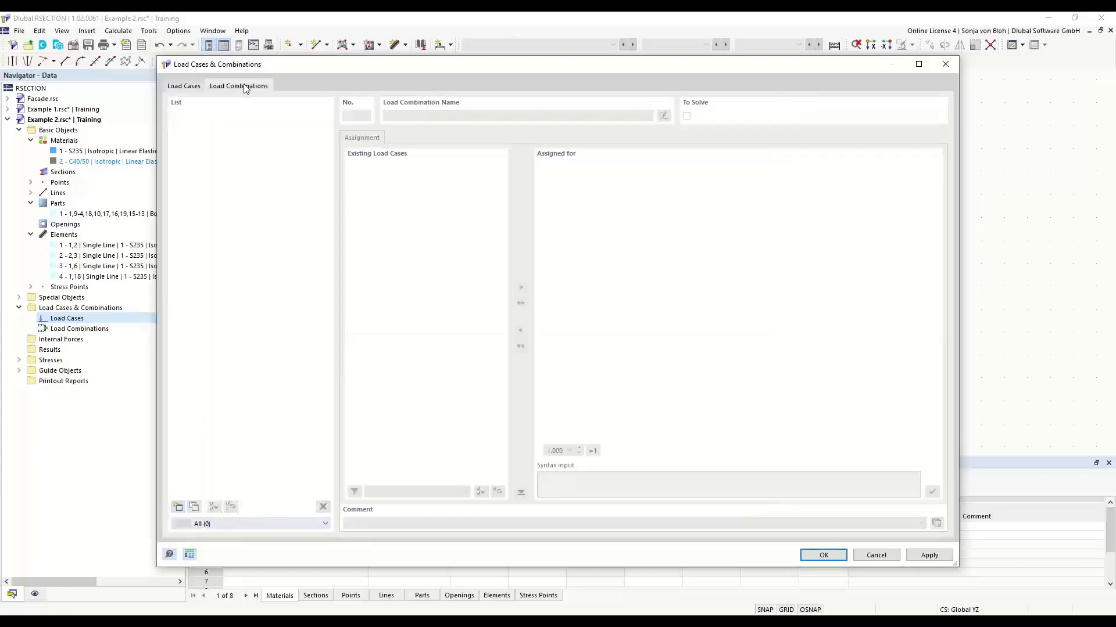
{"action": "left_click", "coordinate": [178, 507]}
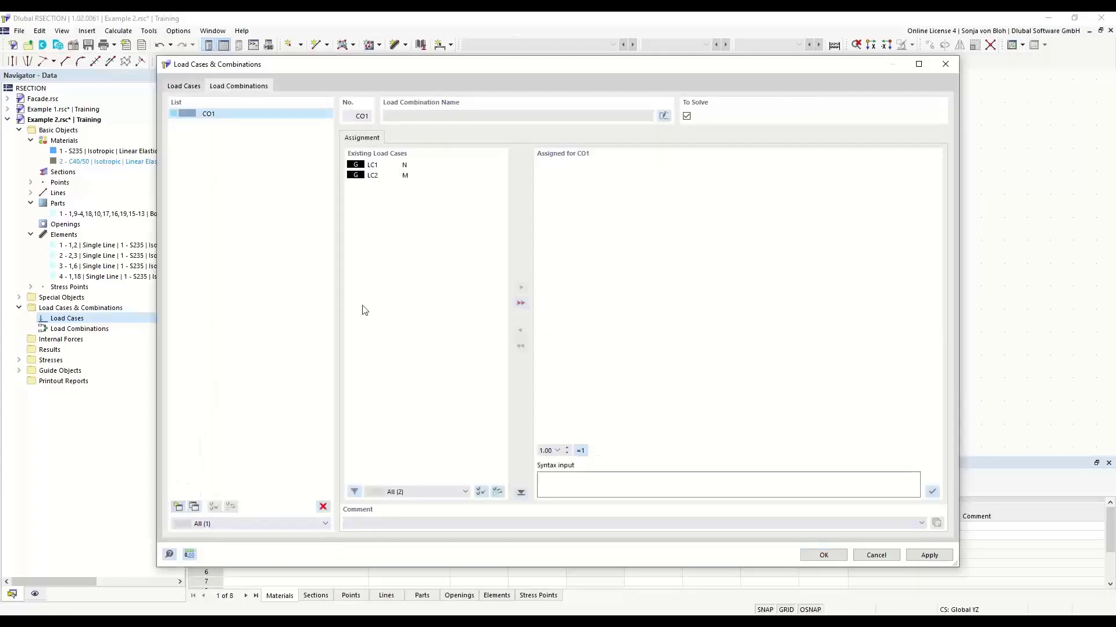
{"action": "left_click", "coordinate": [521, 303]}
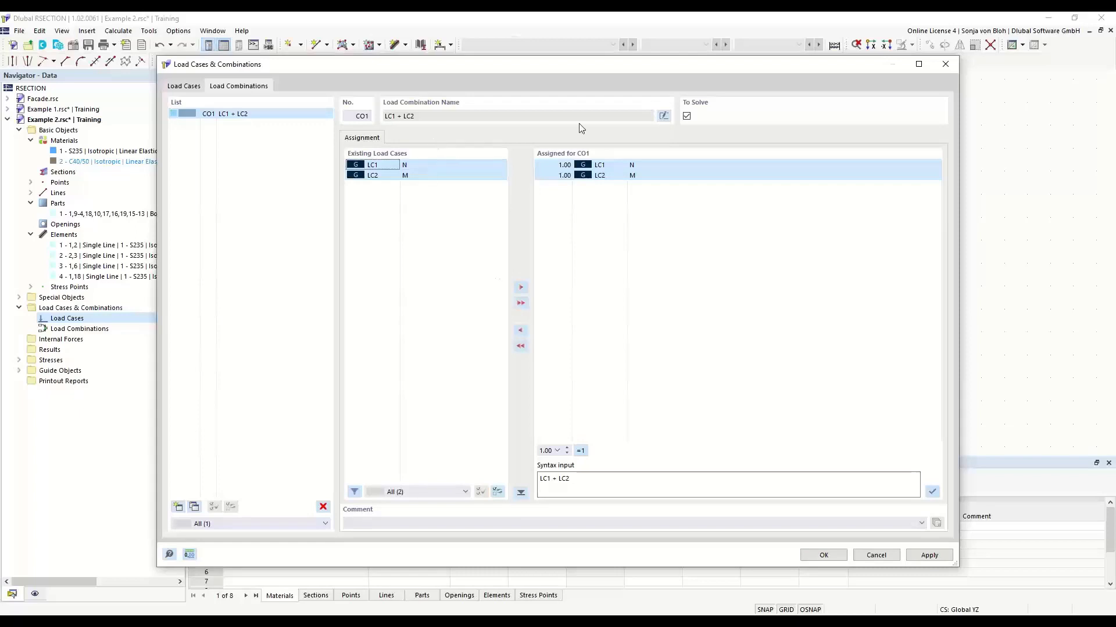
{"action": "left_click", "coordinate": [663, 116]}
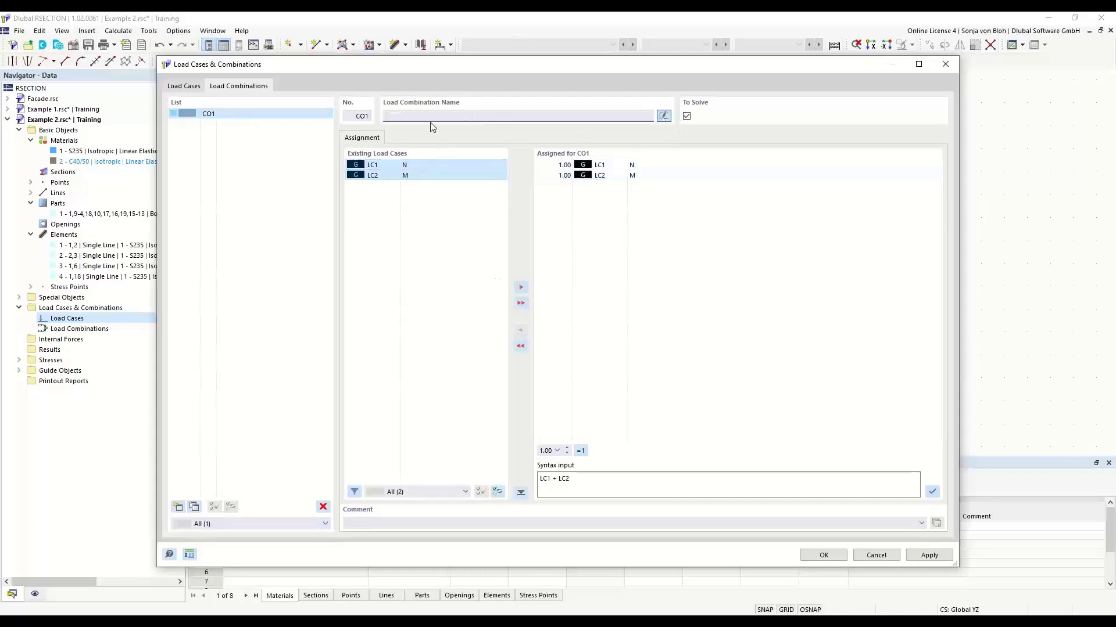
{"action": "type", "text": "N + M"}
{"action": "left_click", "coordinate": [821, 556]}
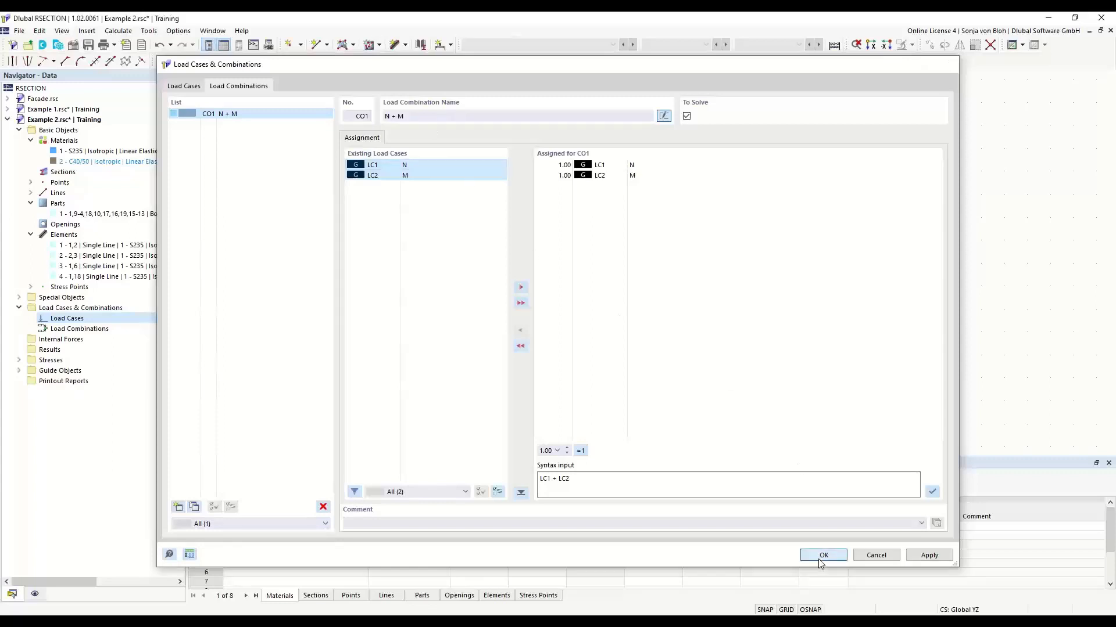
Step: Define internal forces for load case LC1 on member 1 with an axial force N of -50 kN
{"action": "left_click", "coordinate": [19, 339]}
{"action": "left_click", "coordinate": [30, 350]}
{"action": "left_click", "coordinate": [91, 362]}
{"action": "double_click", "coordinate": [91, 364]}
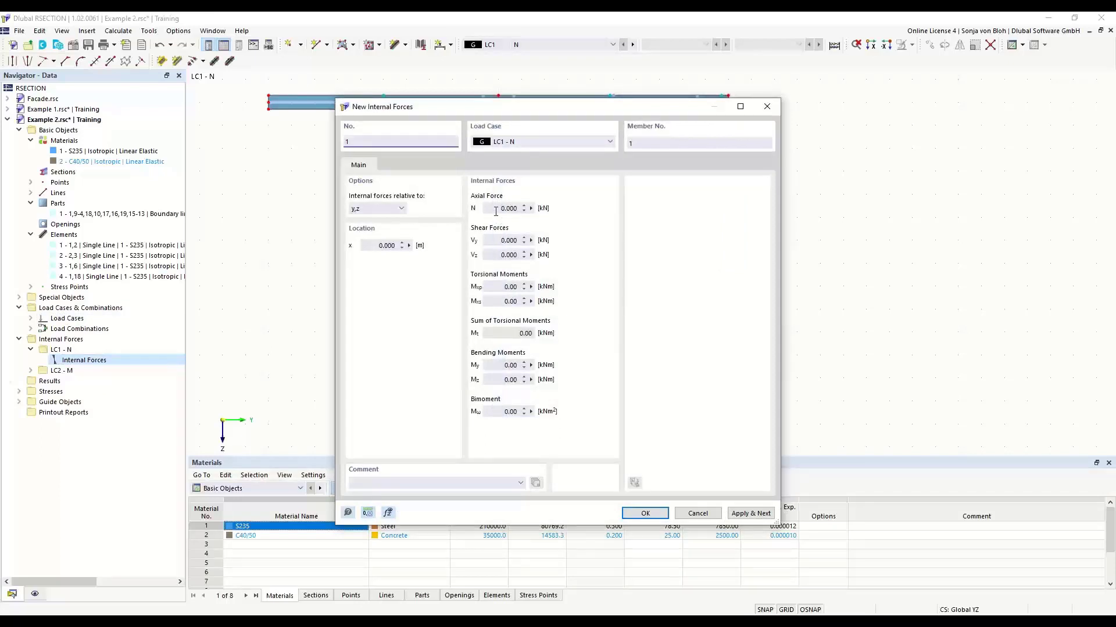
{"action": "left_click", "coordinate": [495, 212]}
{"action": "type", "text": "-"}
{"action": "left_click", "coordinate": [733, 516]}
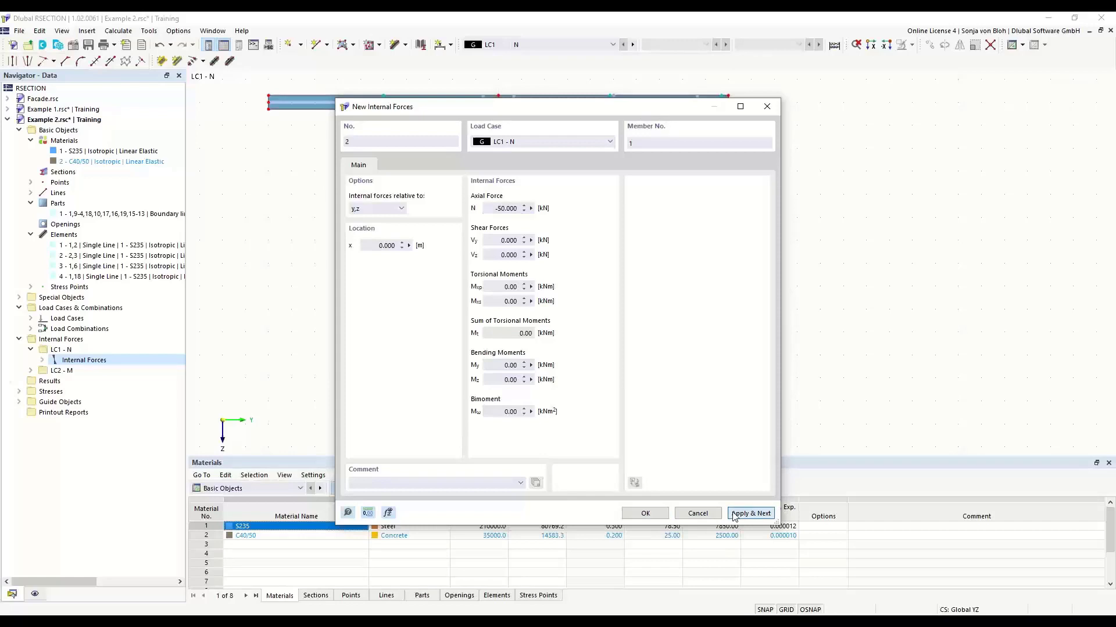
Step: Define internal forces for load case LC2 with axial force 0 and bending moment My of 20 kNm
{"action": "left_click", "coordinate": [610, 142]}
{"action": "left_click", "coordinate": [542, 160]}
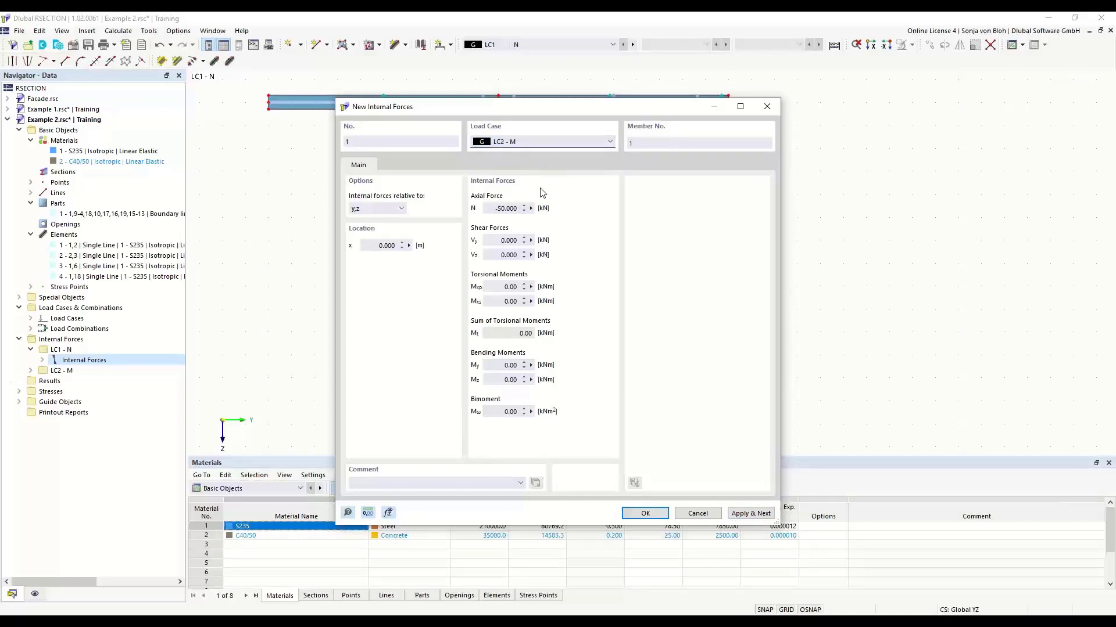
{"action": "double_click", "coordinate": [488, 208]}
{"action": "type", "text": "0"}
{"action": "double_click", "coordinate": [493, 365]}
{"action": "type", "text": "20"}
{"action": "left_click", "coordinate": [645, 514]}
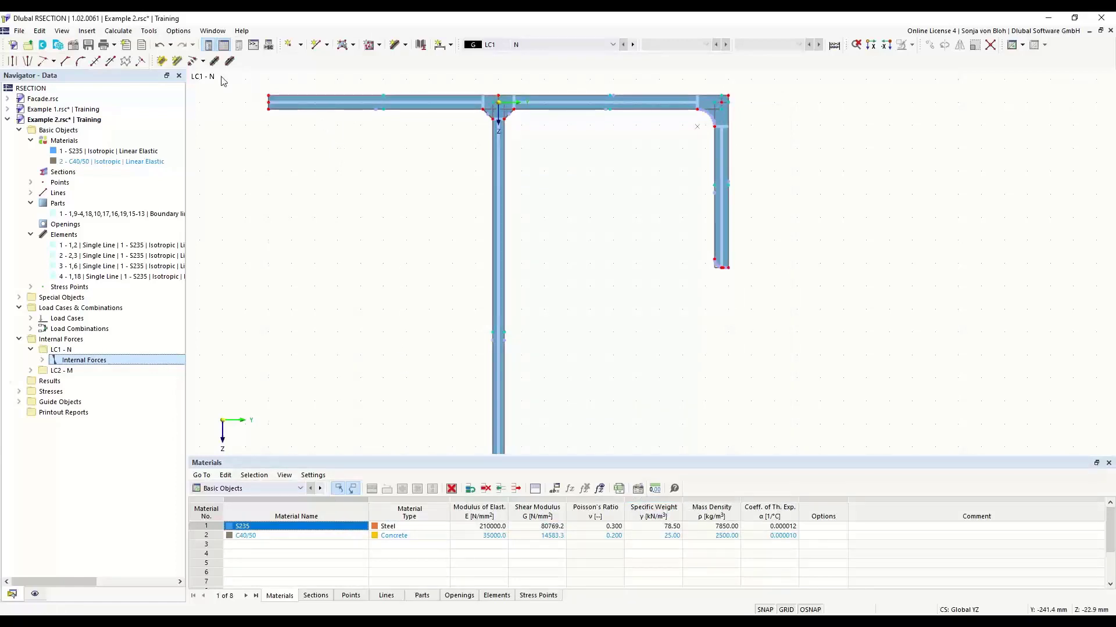
Step: Calculate the section and set the result display type to Off instead of isobands
{"action": "left_click", "coordinate": [128, 32]}
{"action": "left_click", "coordinate": [130, 44]}
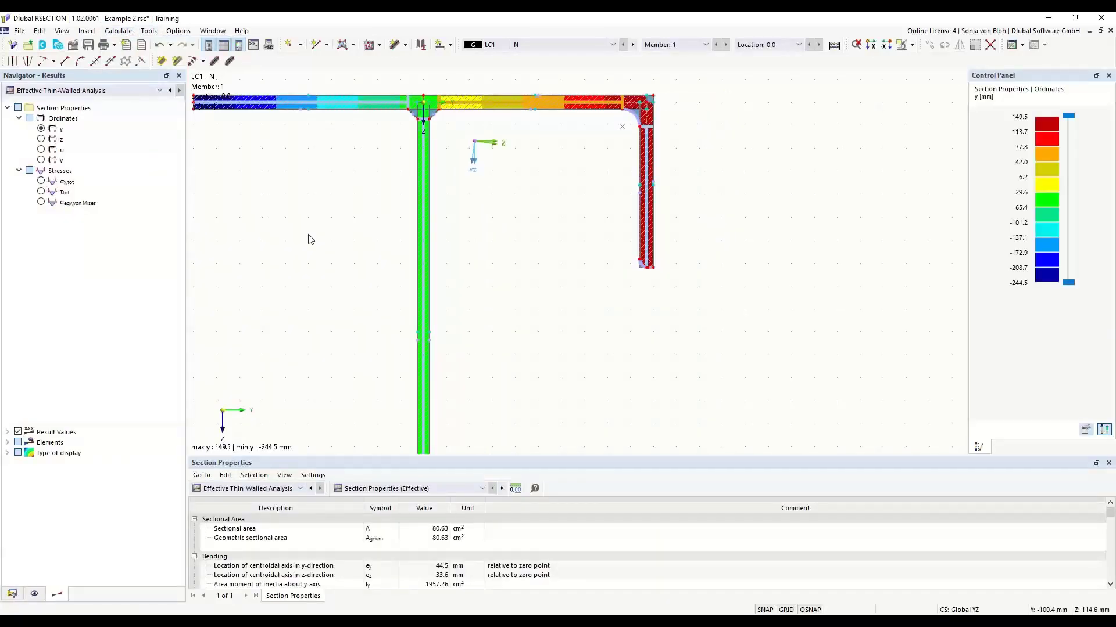
{"action": "scroll", "coordinate": [436, 182], "scroll_direction": "down", "scroll_amount": 3}
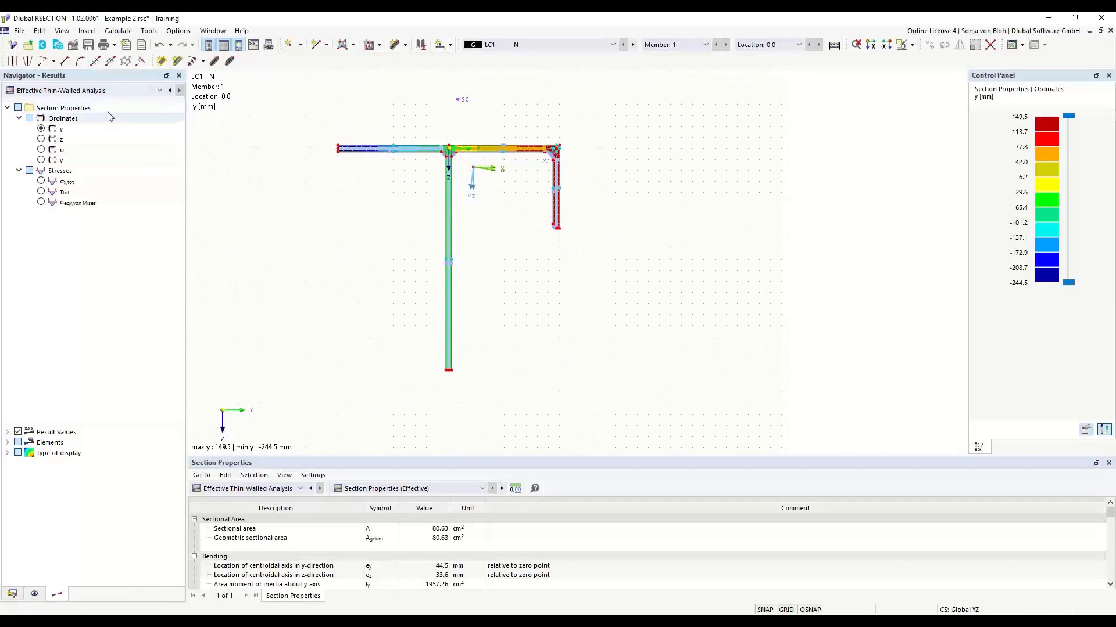
{"action": "left_click", "coordinate": [7, 454]}
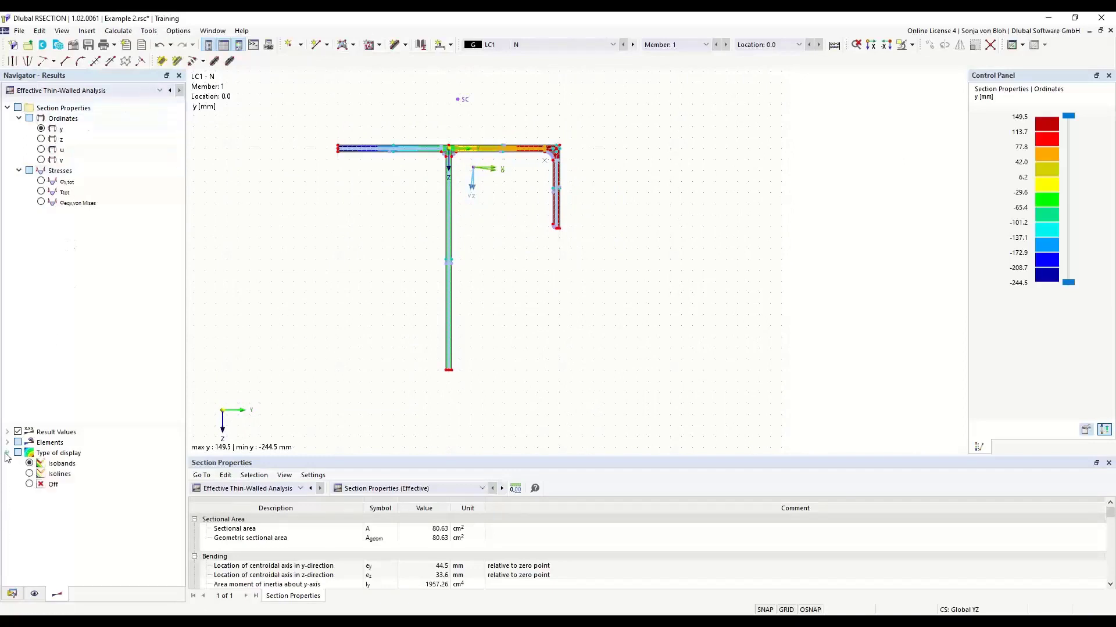
{"action": "left_click", "coordinate": [29, 485]}
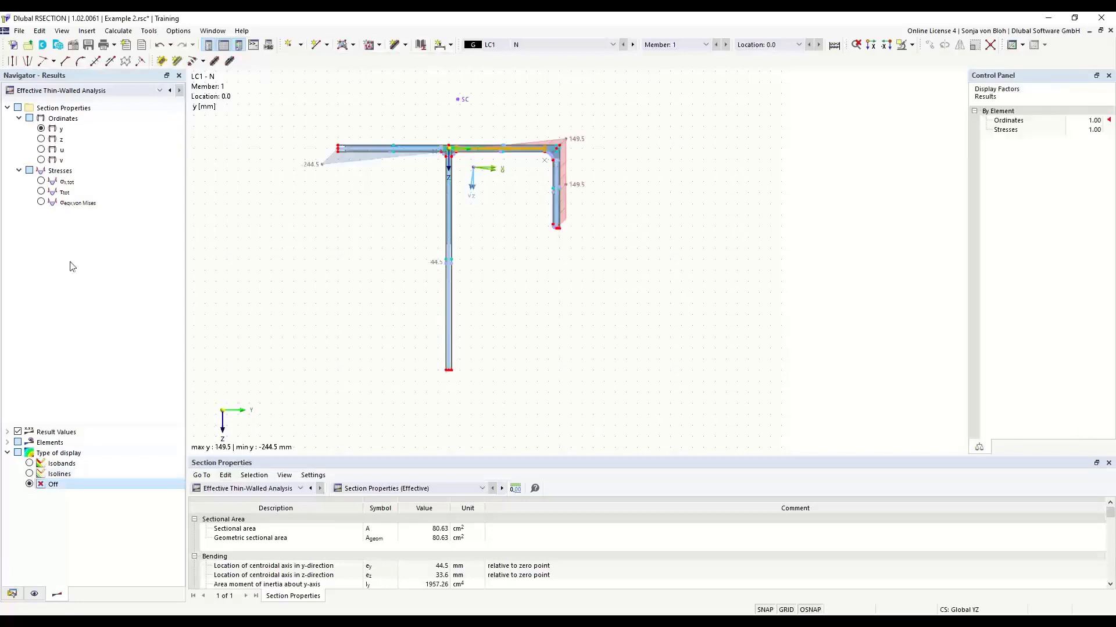
Step: Display the total normal stress σx,tot on the section for load case LC1
{"action": "left_click", "coordinate": [41, 182]}
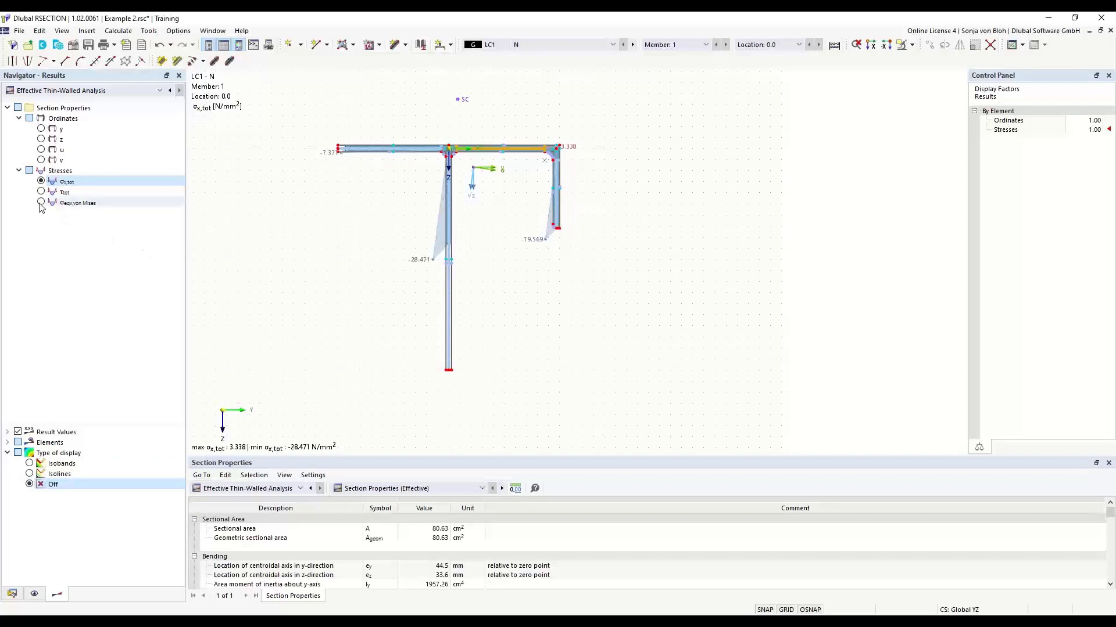
{"action": "middle_click_drag", "start_coordinate": [308, 182], "coordinate": [321, 196]}
{"action": "scroll", "coordinate": [455, 233], "scroll_direction": "up", "scroll_amount": 2}
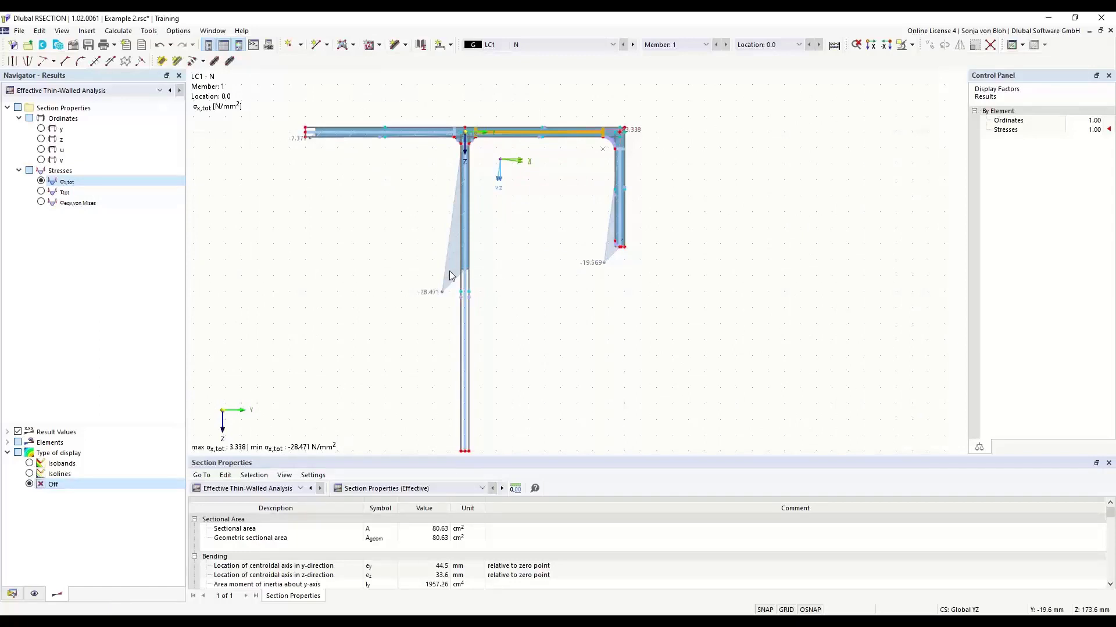
Step: Enlarge the results table and examine the section classification acc. to EN 1993-1-1
{"action": "left_click_drag", "start_coordinate": [402, 457], "coordinate": [402, 344]}
{"action": "left_click", "coordinate": [482, 375]}
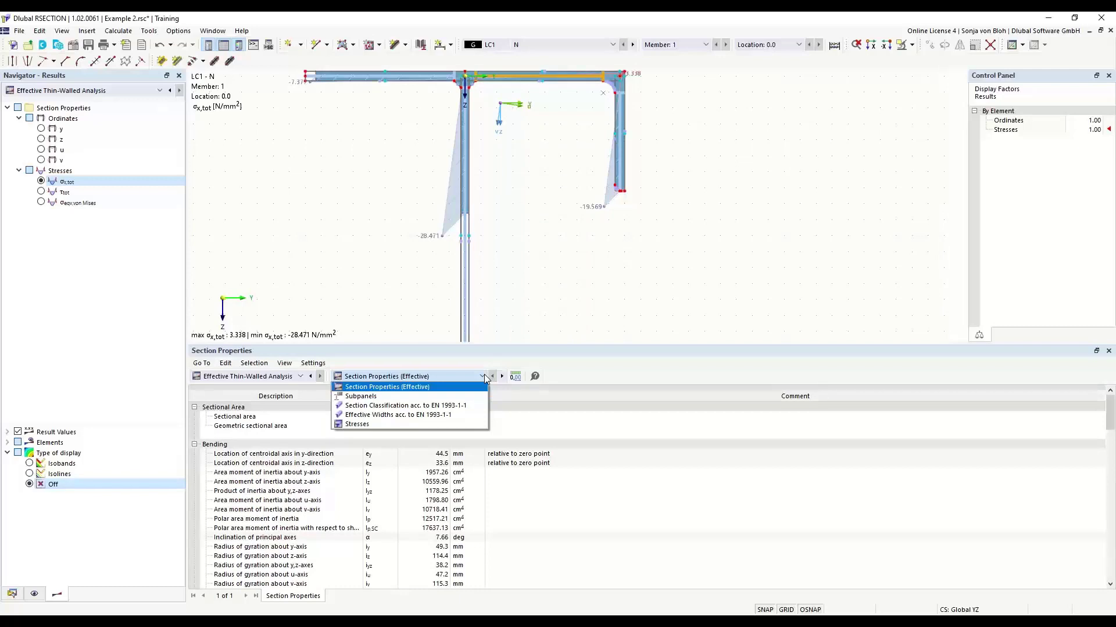
{"action": "left_click", "coordinate": [407, 405]}
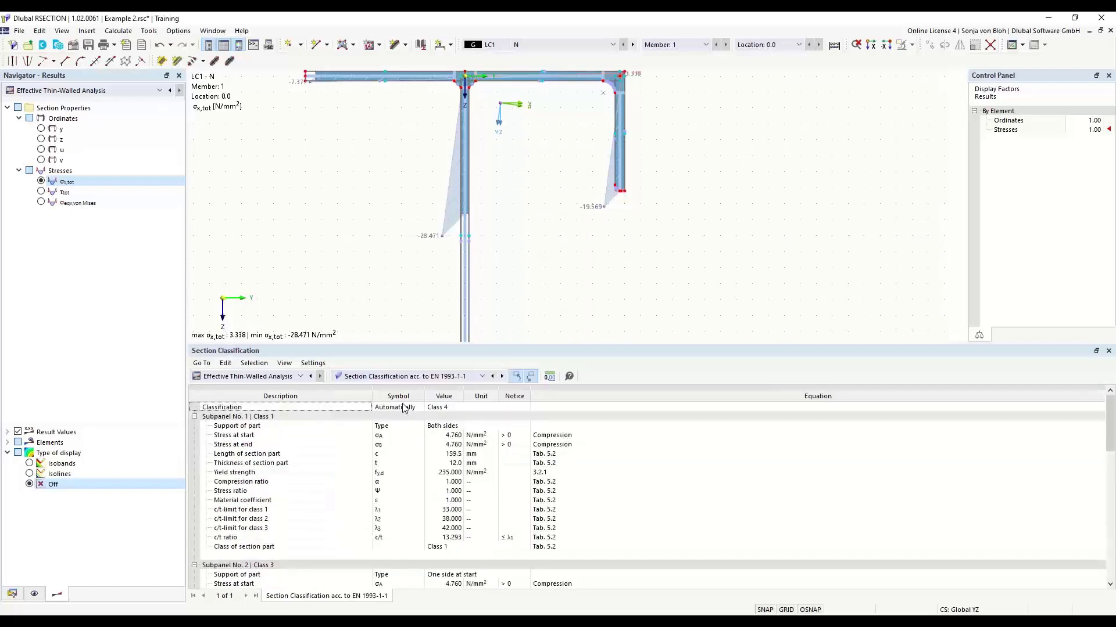
{"action": "left_click", "coordinate": [433, 408]}
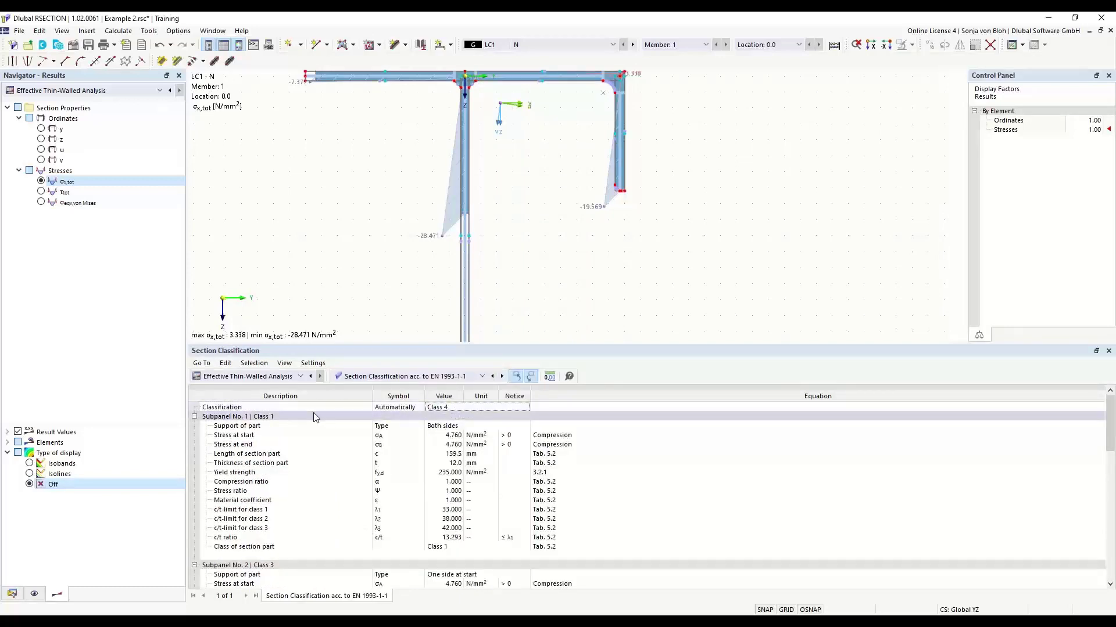
Step: Examine the effective widths acc. to EN 1993-1-1 for the vertical plate, then restore more room for the drawing
{"action": "left_click", "coordinate": [407, 377]}
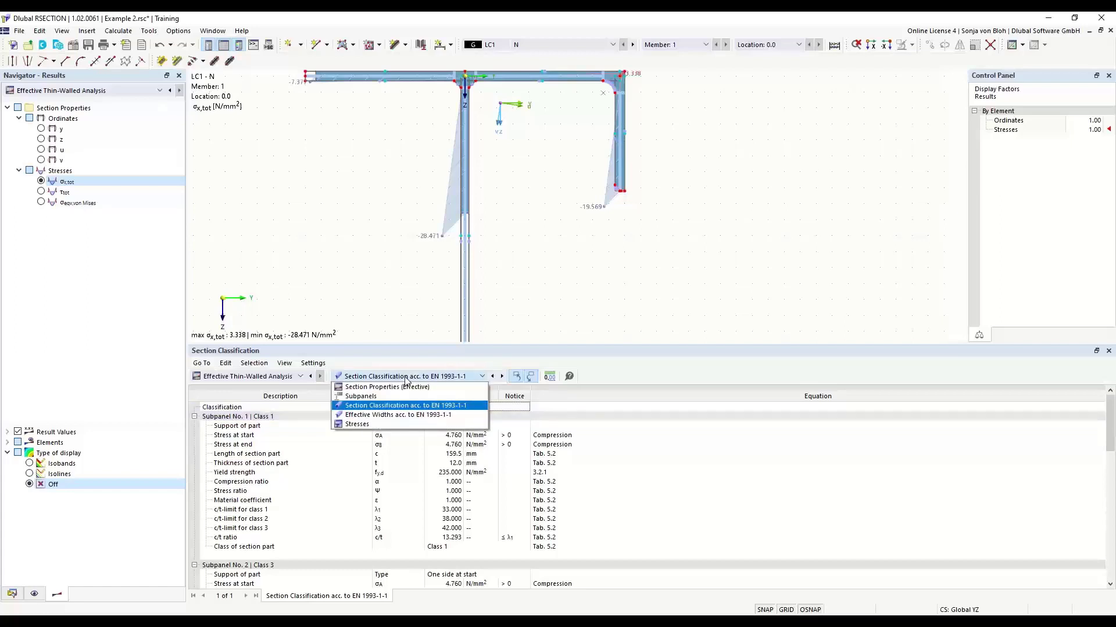
{"action": "left_click", "coordinate": [387, 415]}
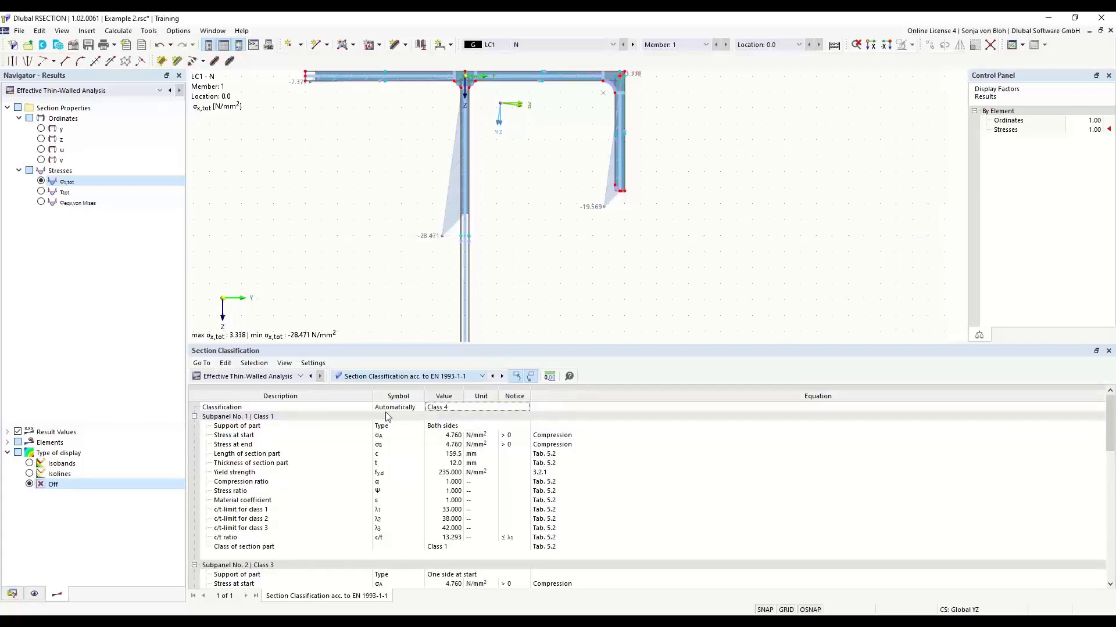
{"action": "left_click", "coordinate": [465, 296]}
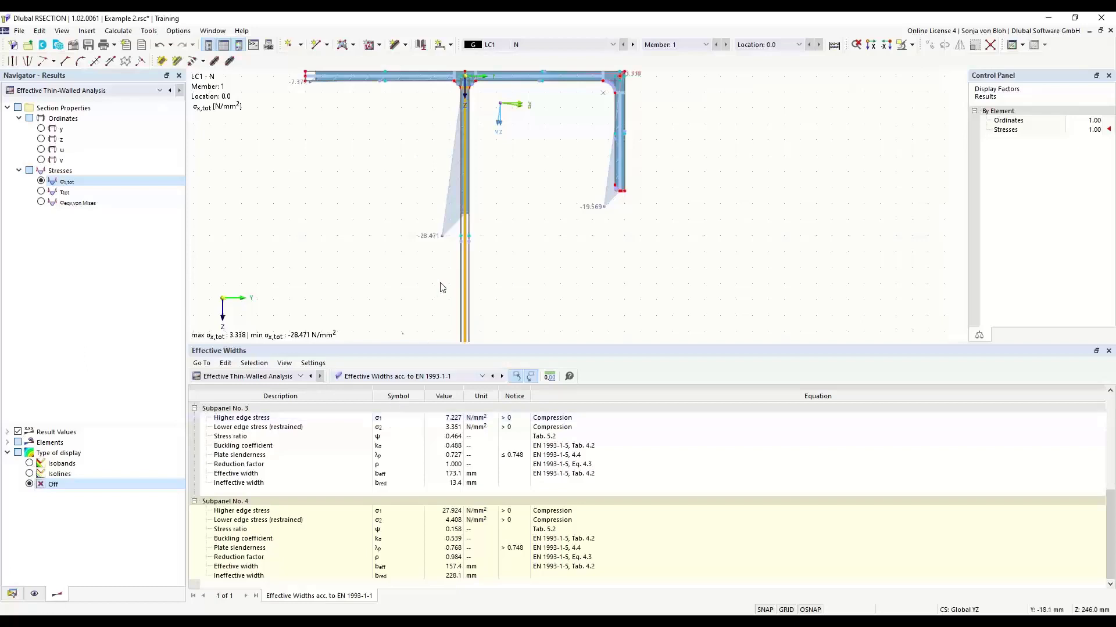
{"action": "left_click_drag", "start_coordinate": [395, 347], "coordinate": [406, 485]}
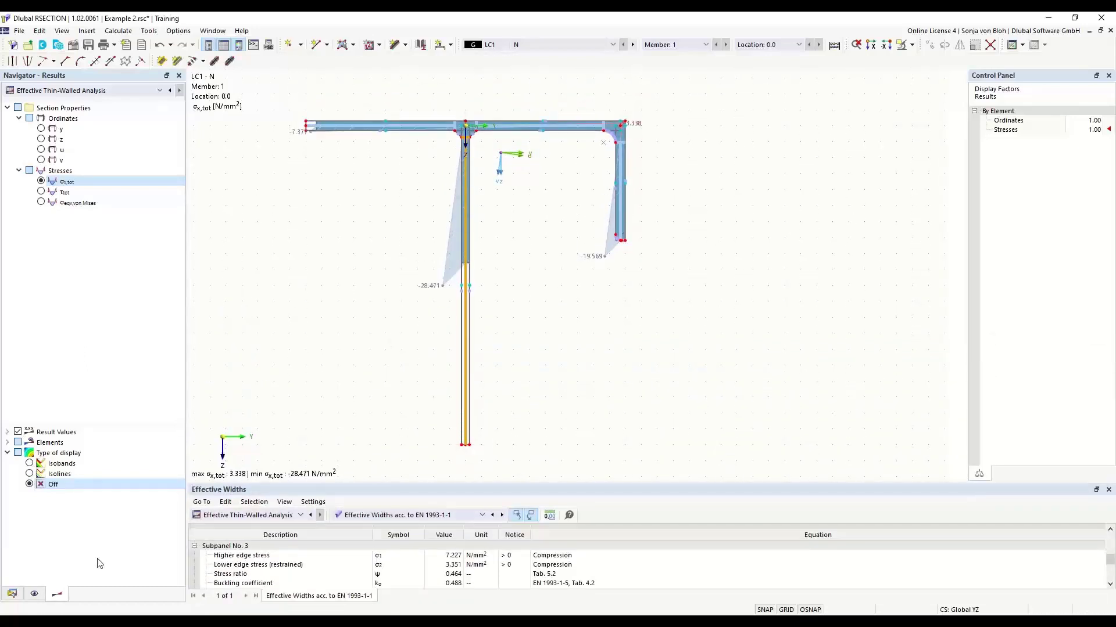
Step: Create a new printout report for the Example 2 model
{"action": "left_click", "coordinate": [12, 594]}
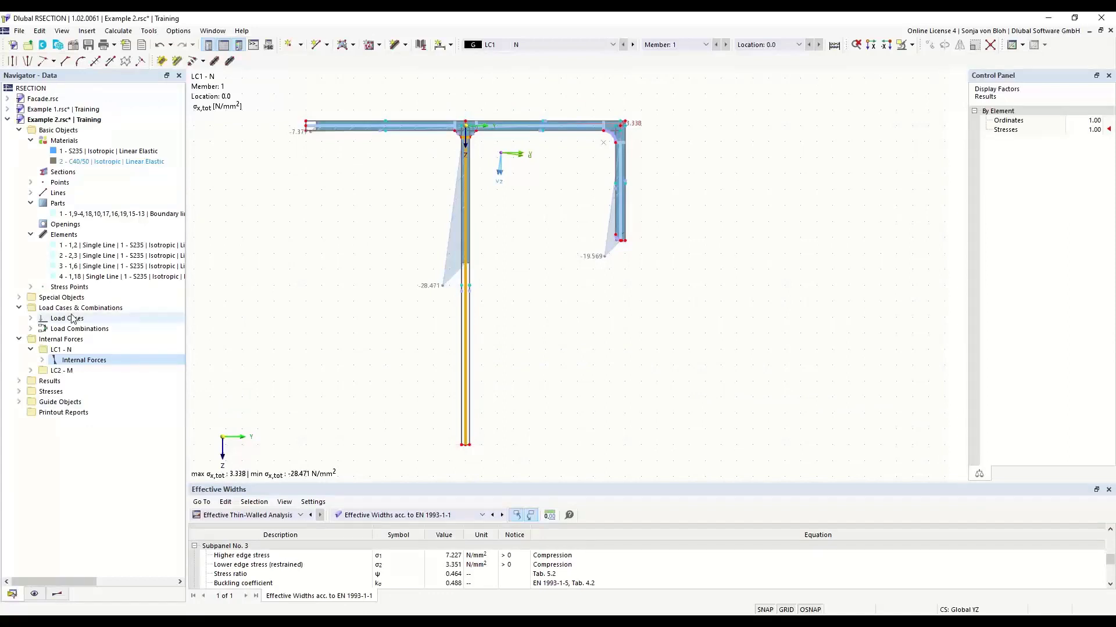
{"action": "right_click", "coordinate": [59, 414]}
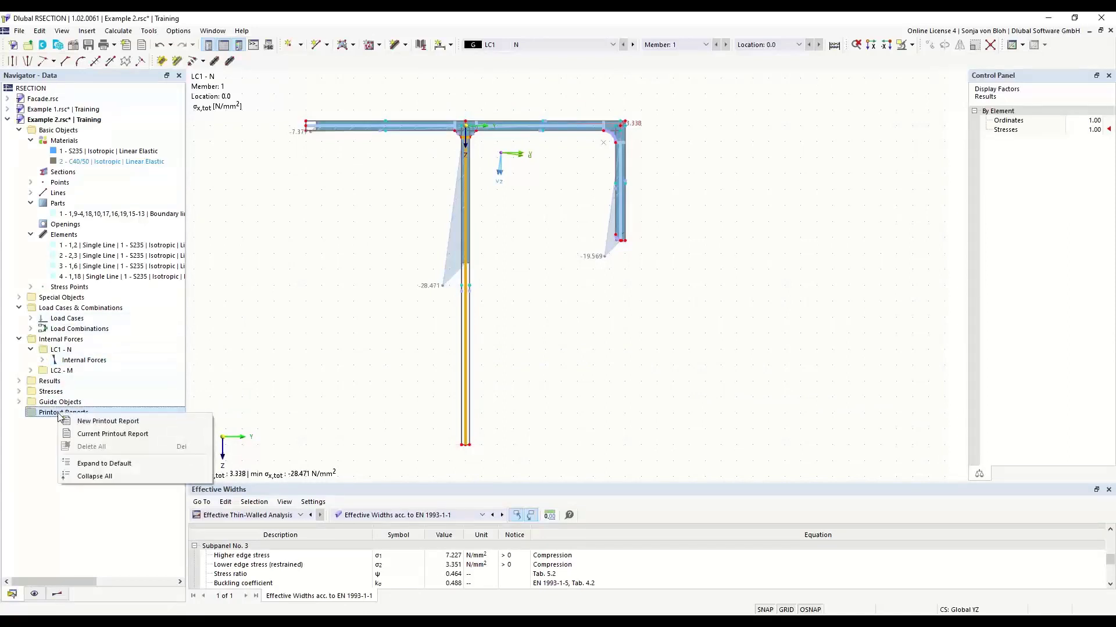
{"action": "left_click", "coordinate": [87, 421]}
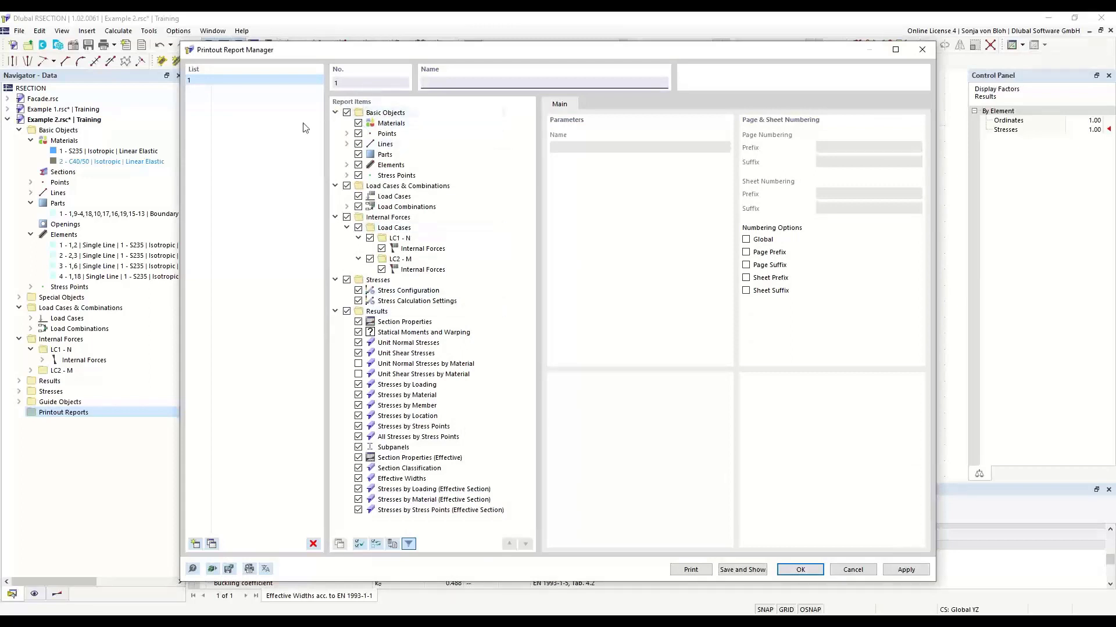
Step: Exclude stresses by material, member, location and stress points, all stresses by stress points, and effective-section stresses by material and stress points from the report
{"action": "left_click", "coordinate": [358, 395]}
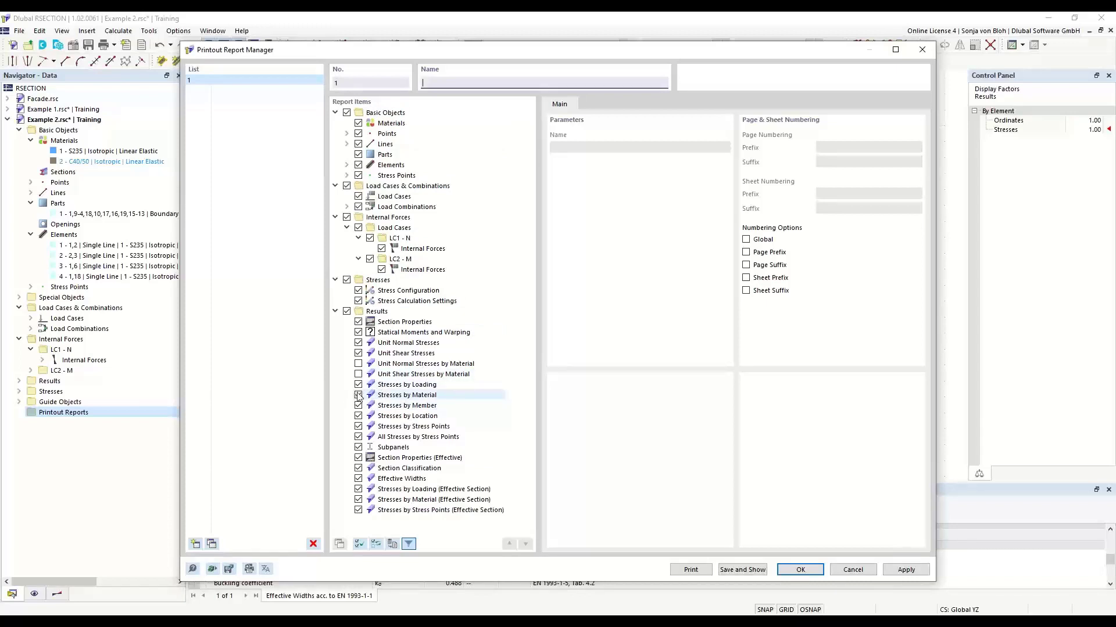
{"action": "left_click", "coordinate": [358, 406]}
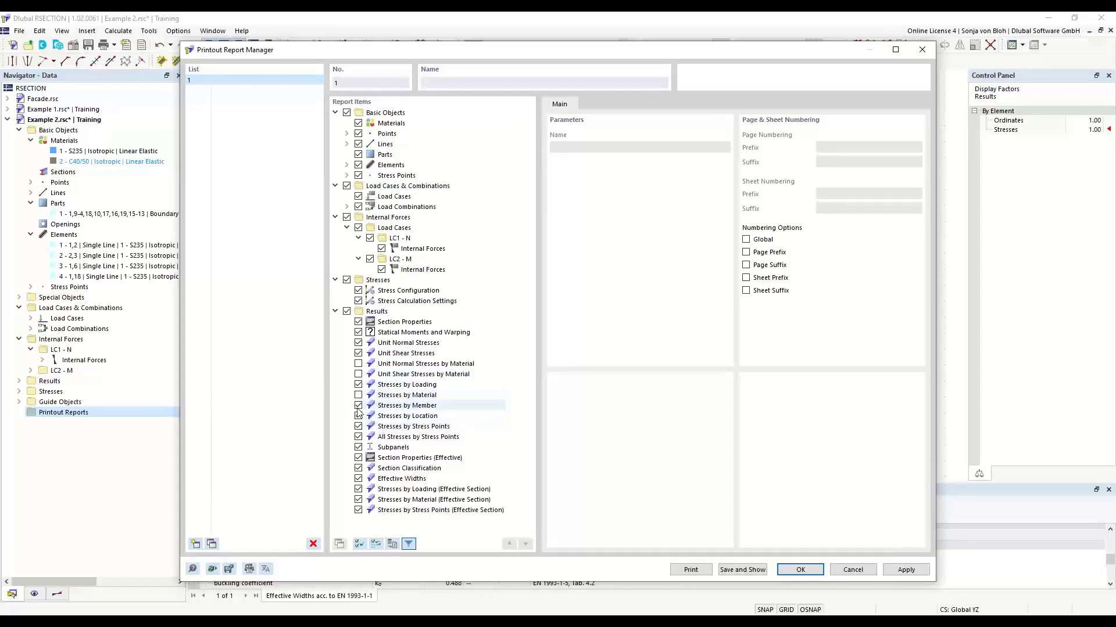
{"action": "left_click", "coordinate": [358, 416]}
{"action": "left_click", "coordinate": [358, 427]}
{"action": "left_click", "coordinate": [358, 437]}
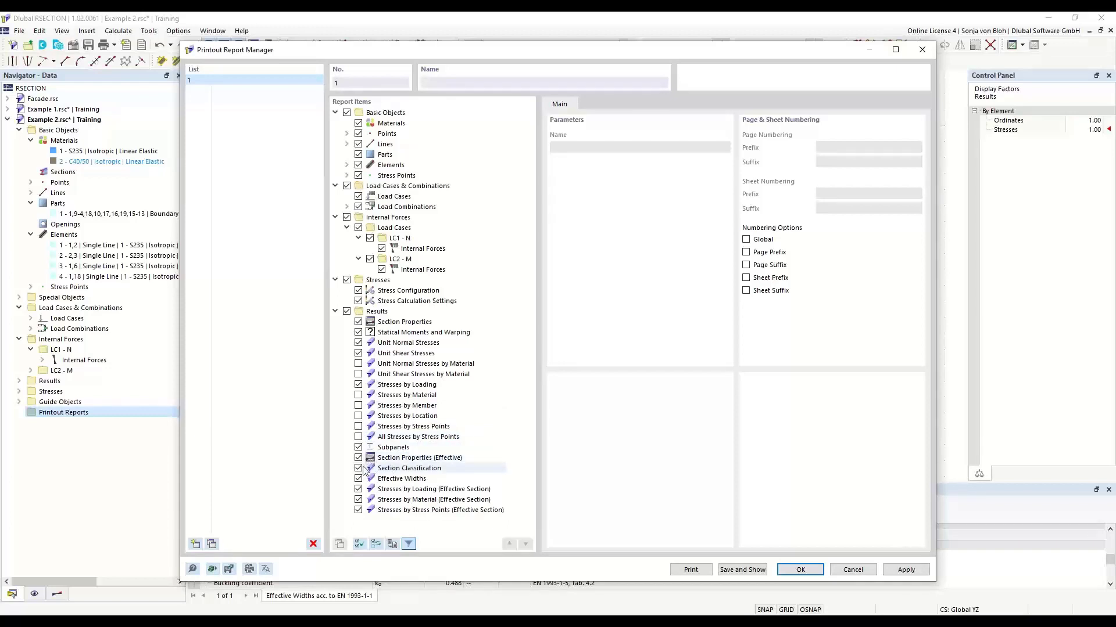
{"action": "left_click", "coordinate": [359, 500]}
{"action": "left_click", "coordinate": [366, 511]}
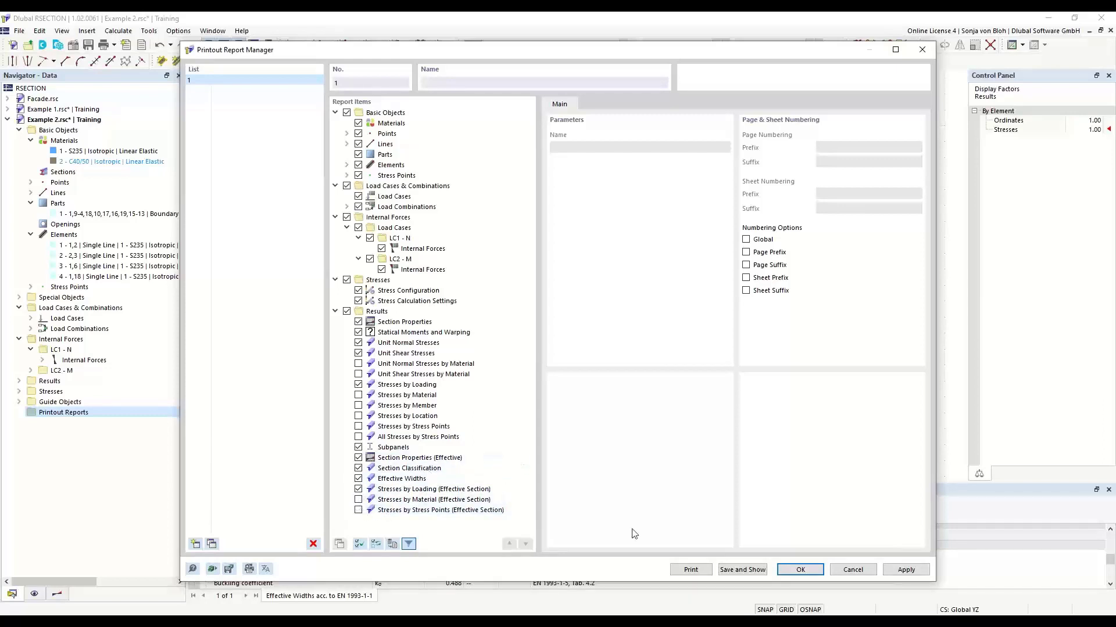
Step: Save and show the printout report, look through its cover, contents and basic objects pages, then minimize the report window
{"action": "left_click", "coordinate": [743, 570]}
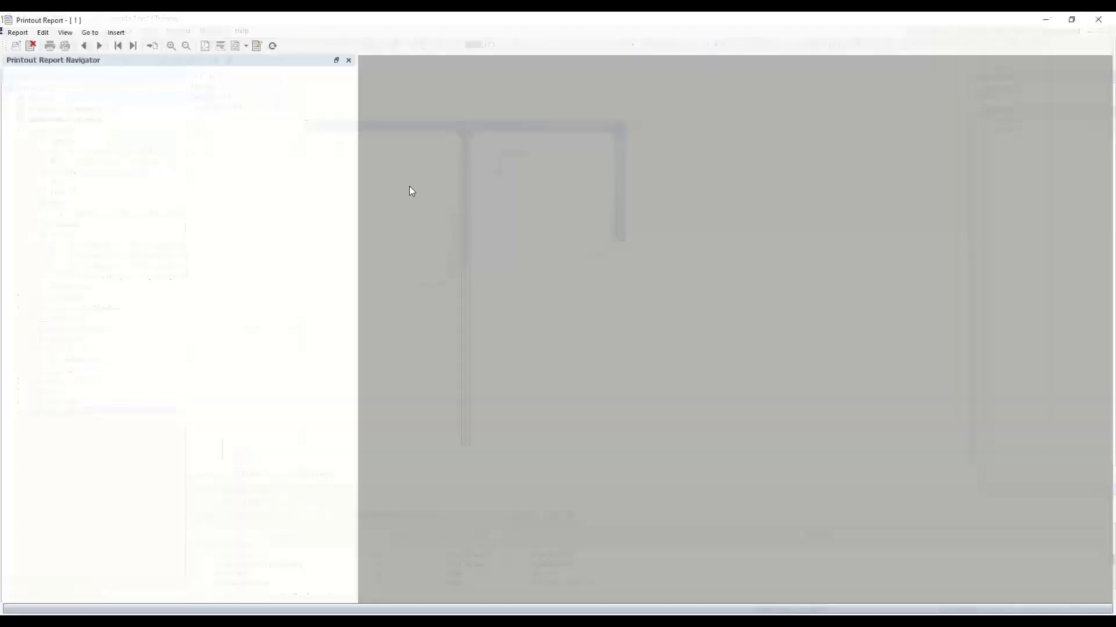
{"action": "scroll", "coordinate": [410, 191], "scroll_direction": "down", "scroll_amount": 5}
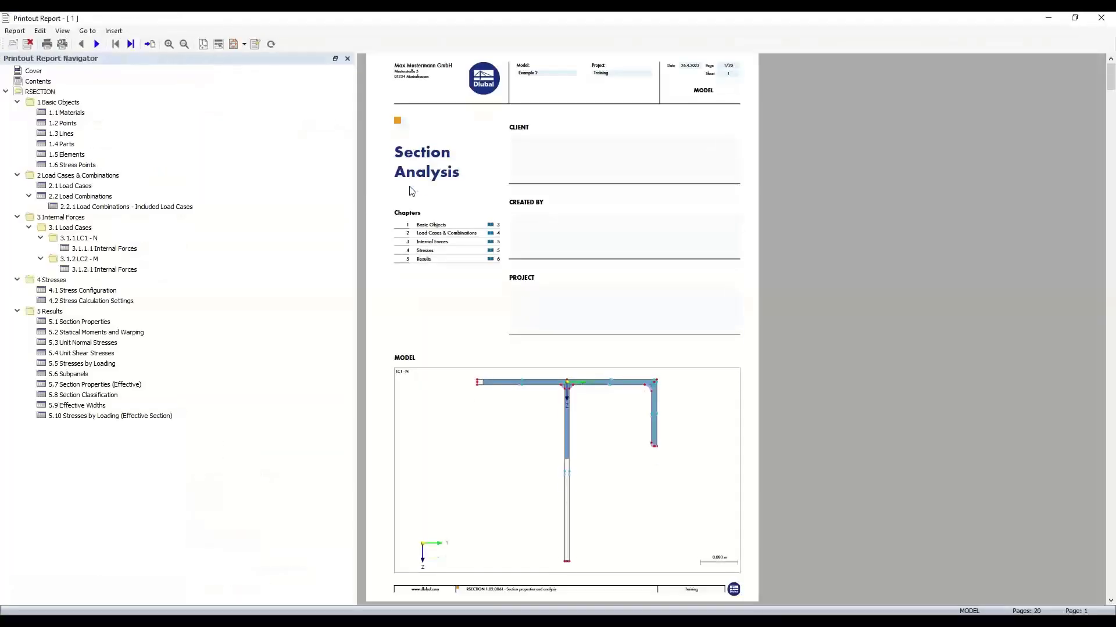
{"action": "scroll", "coordinate": [411, 190], "scroll_direction": "down", "scroll_amount": 6}
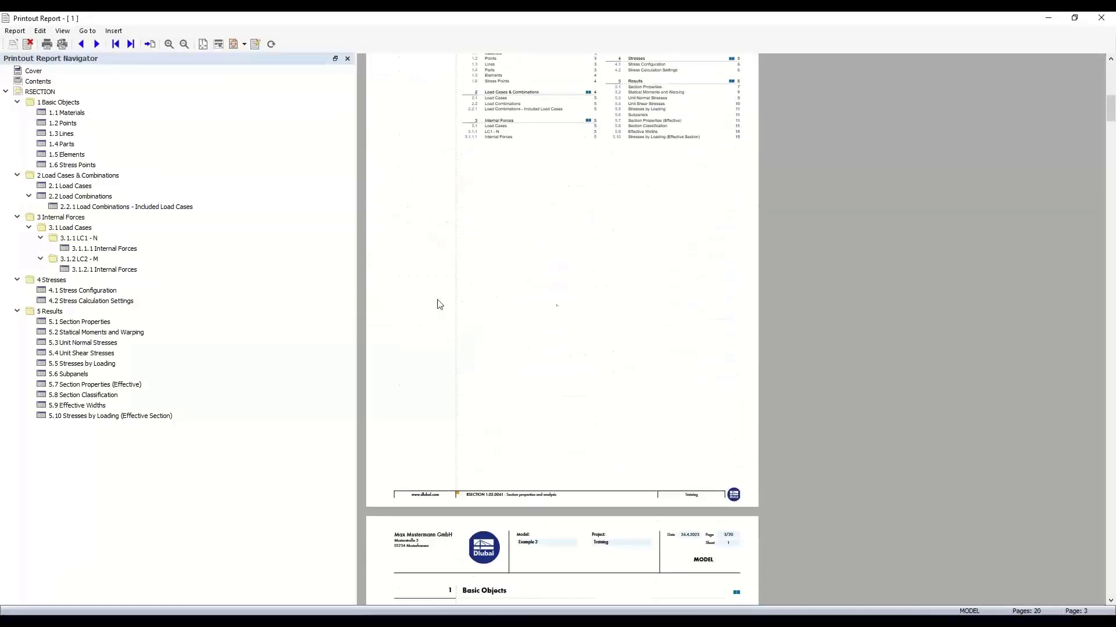
{"action": "scroll", "coordinate": [530, 356], "scroll_direction": "down", "scroll_amount": 3}
{"action": "scroll", "coordinate": [532, 355], "scroll_direction": "down", "scroll_amount": 2}
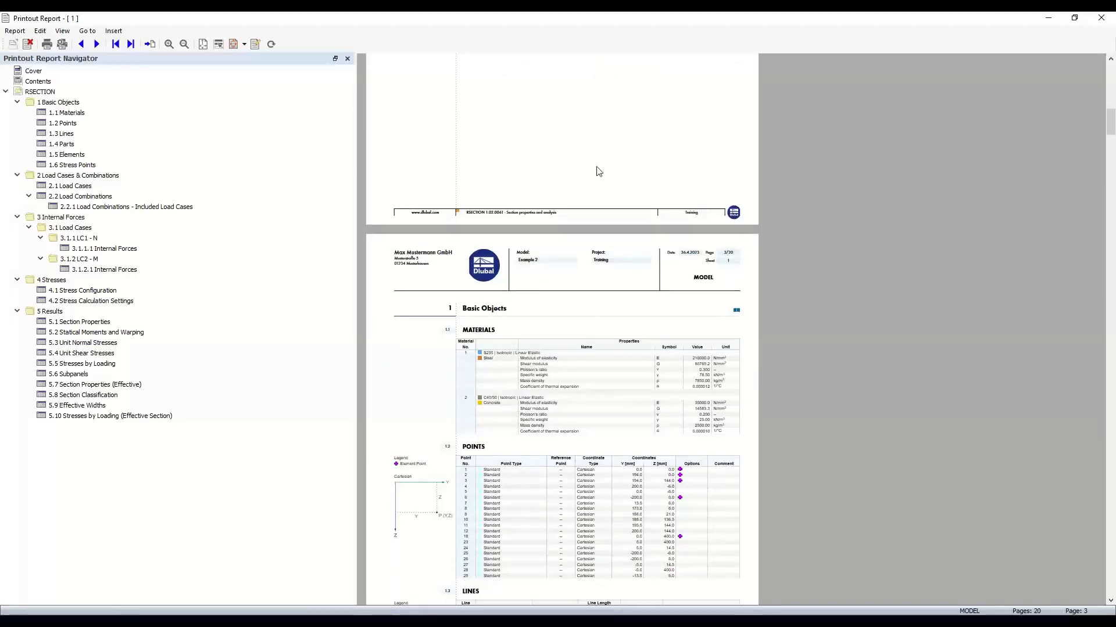
{"action": "left_click", "coordinate": [1049, 18]}
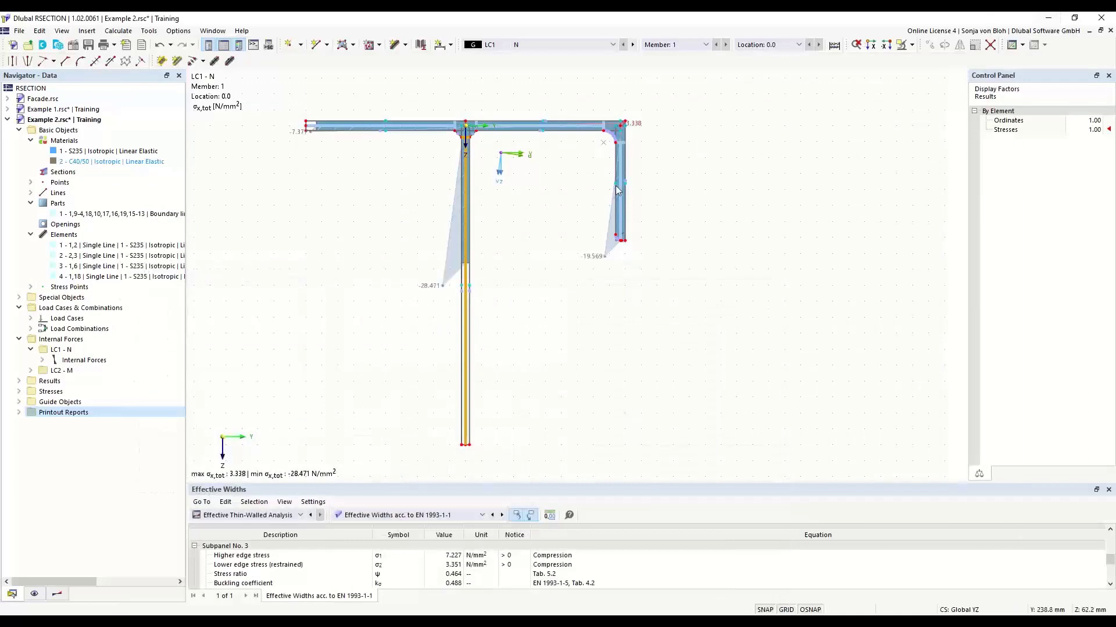
Step: Deselect the vertical plate, show all values on the element result diagrams and tilt the diagrams into the work plane
{"action": "left_click", "coordinate": [115, 46]}
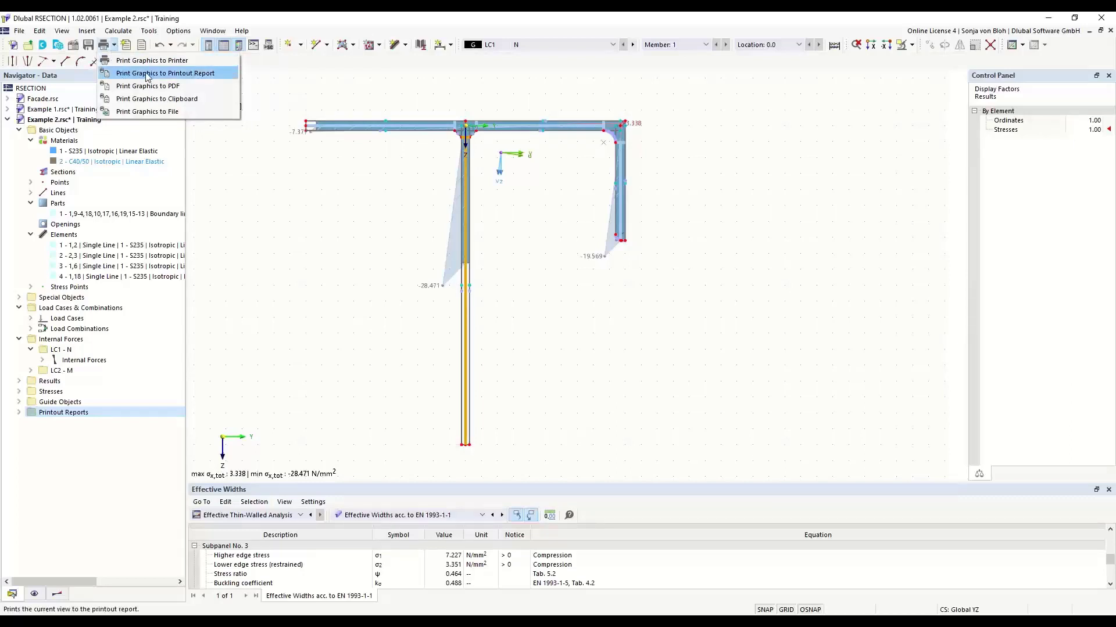
{"action": "left_click", "coordinate": [378, 231]}
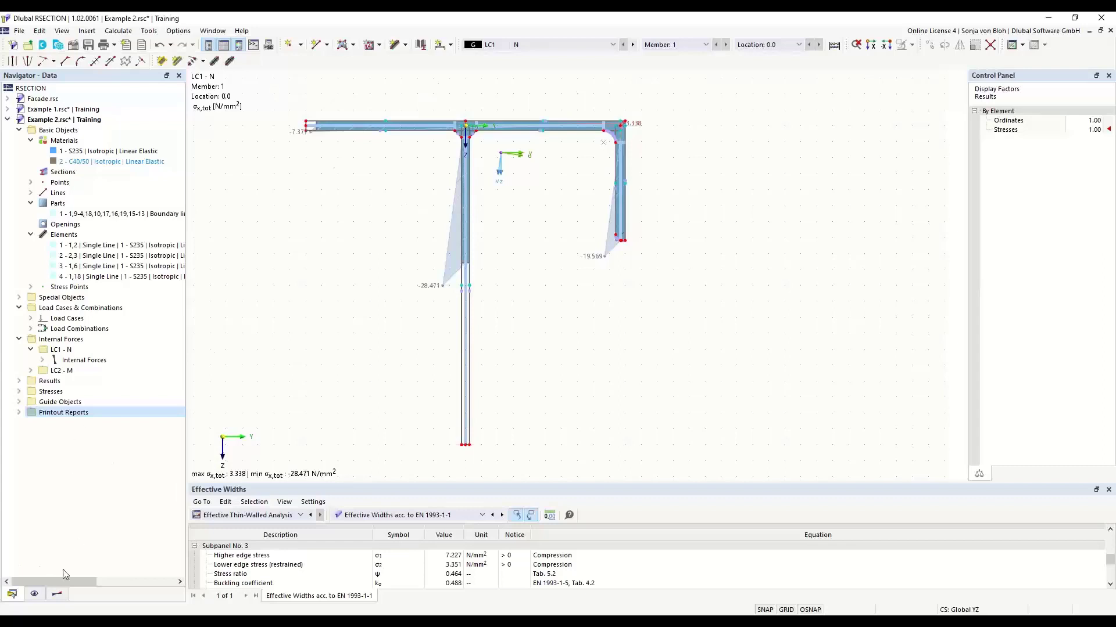
{"action": "left_click", "coordinate": [57, 595]}
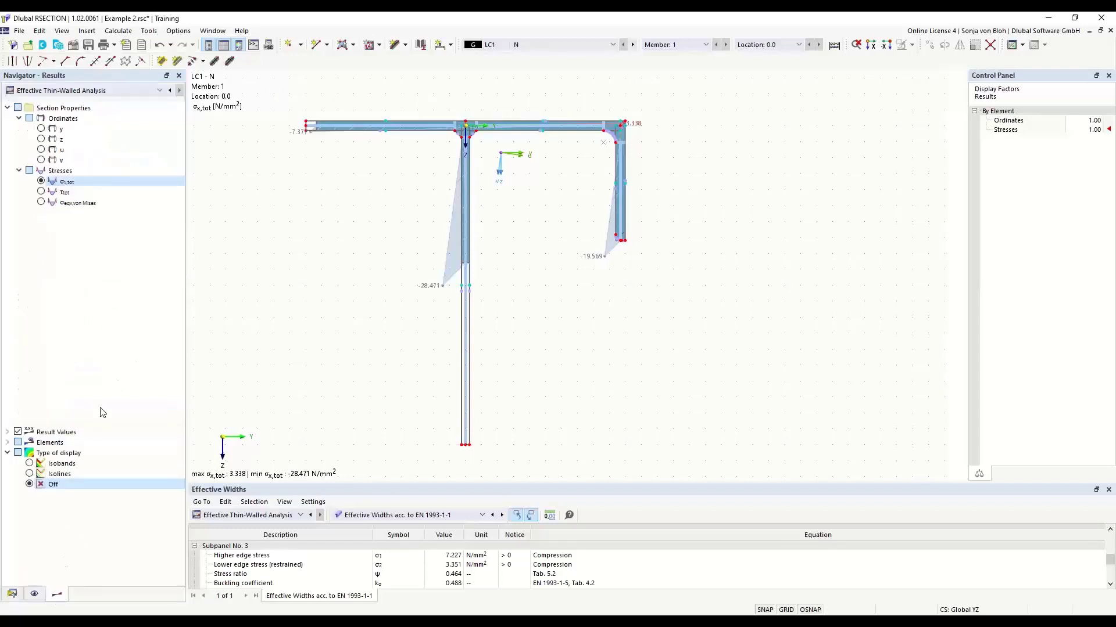
{"action": "left_click", "coordinate": [8, 443]}
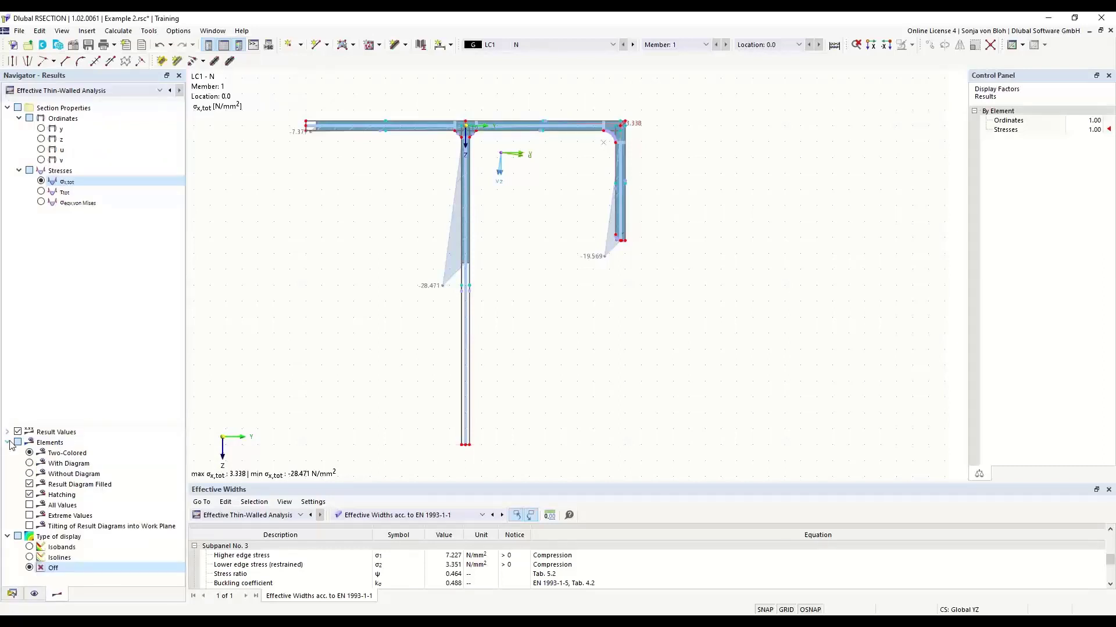
{"action": "left_click", "coordinate": [29, 506]}
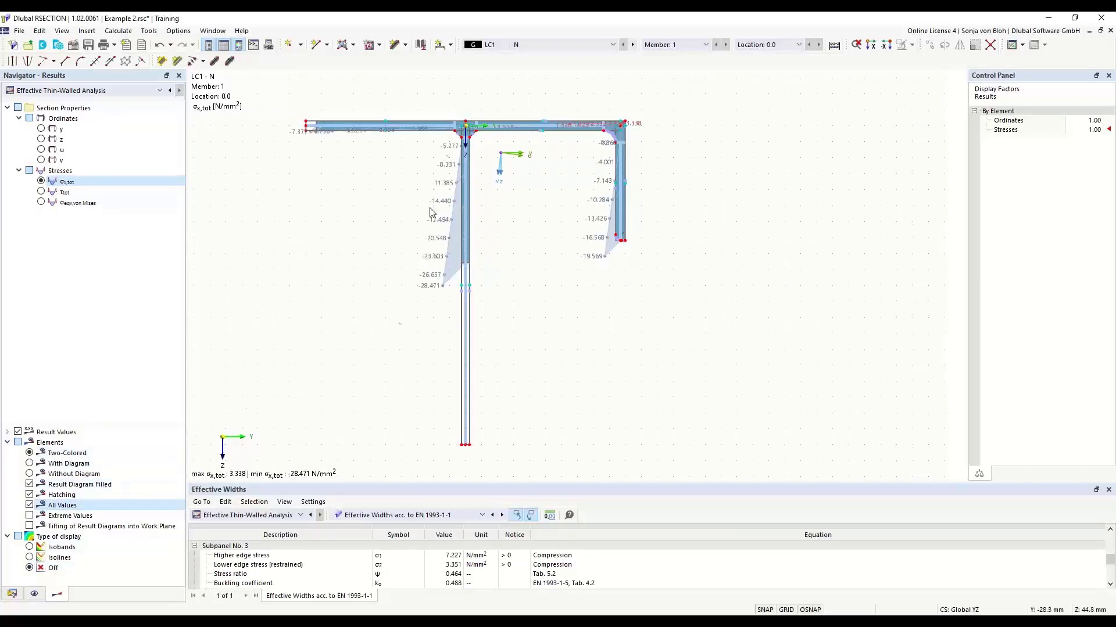
{"action": "left_click", "coordinate": [29, 526]}
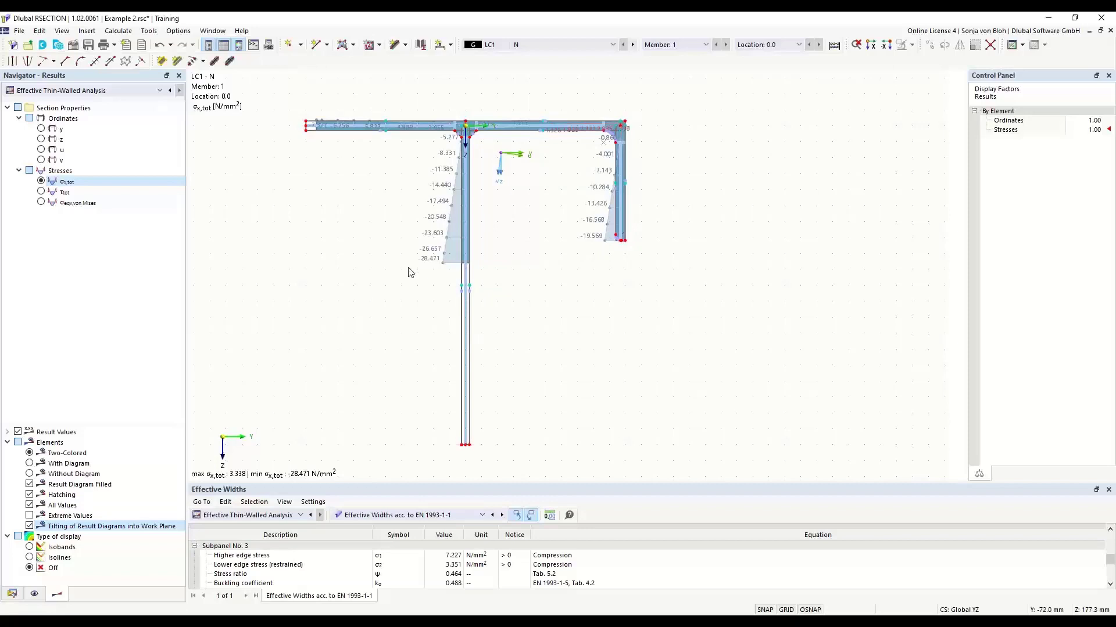
Step: Send the stress graphic to the printout report as a window-filling picture, save and show it, and view the LC1 σx,tot page
{"action": "left_click", "coordinate": [115, 45]}
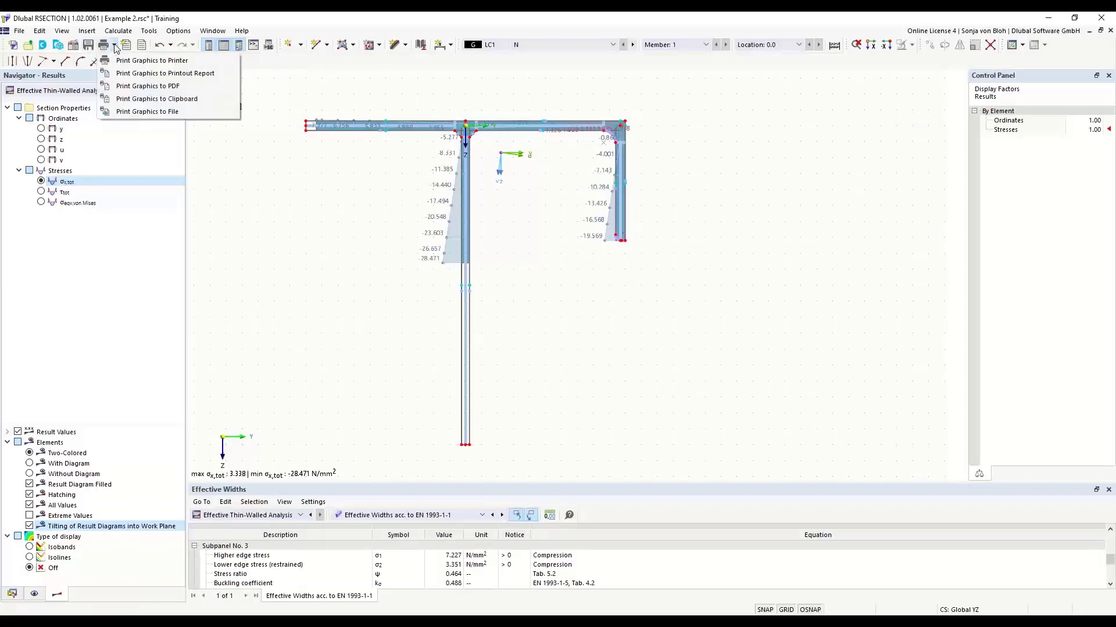
{"action": "left_click", "coordinate": [148, 74]}
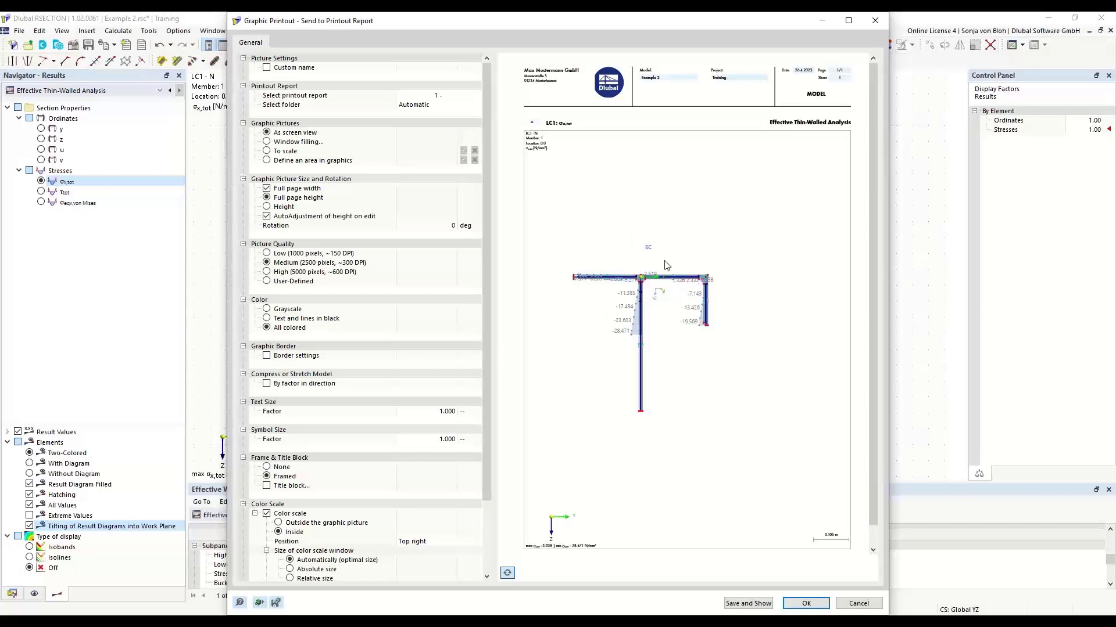
{"action": "left_click", "coordinate": [266, 142]}
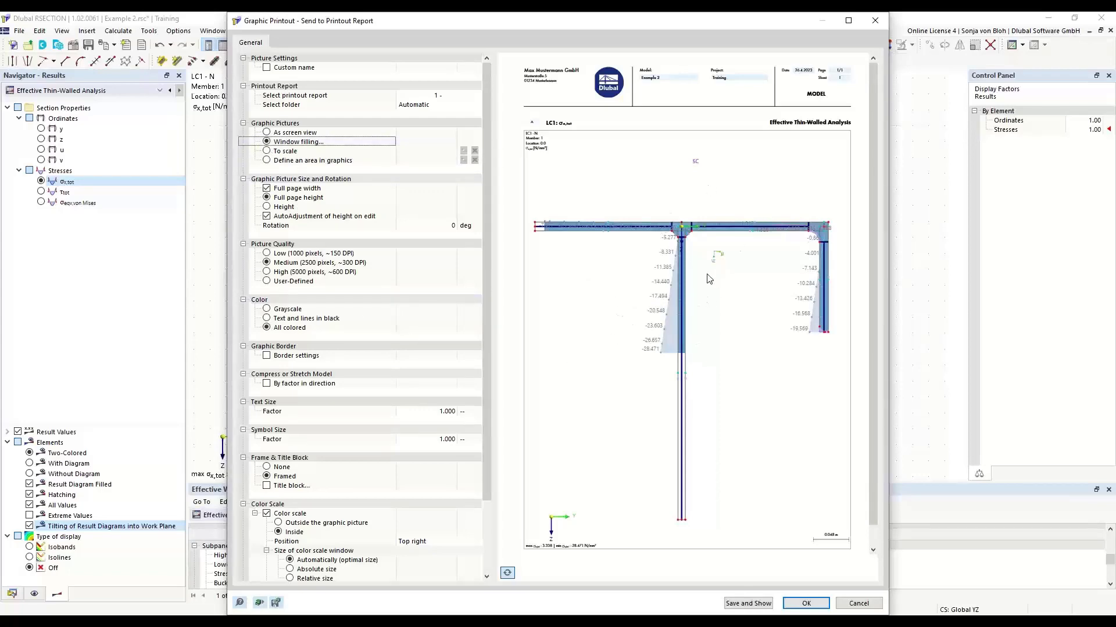
{"action": "left_click", "coordinate": [748, 603]}
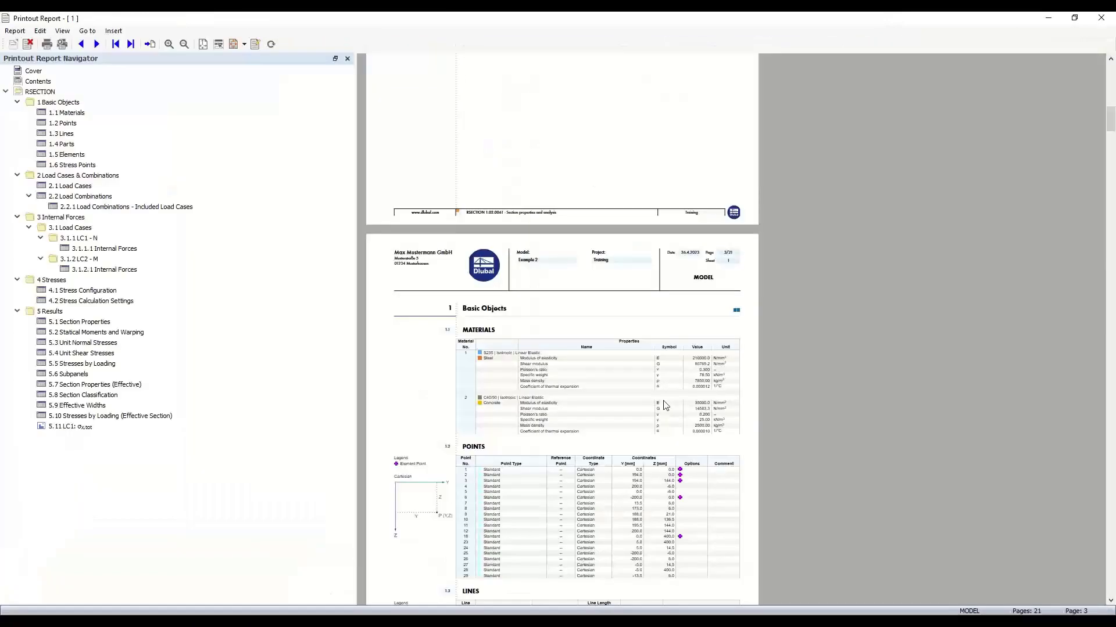
{"action": "left_click", "coordinate": [79, 427]}
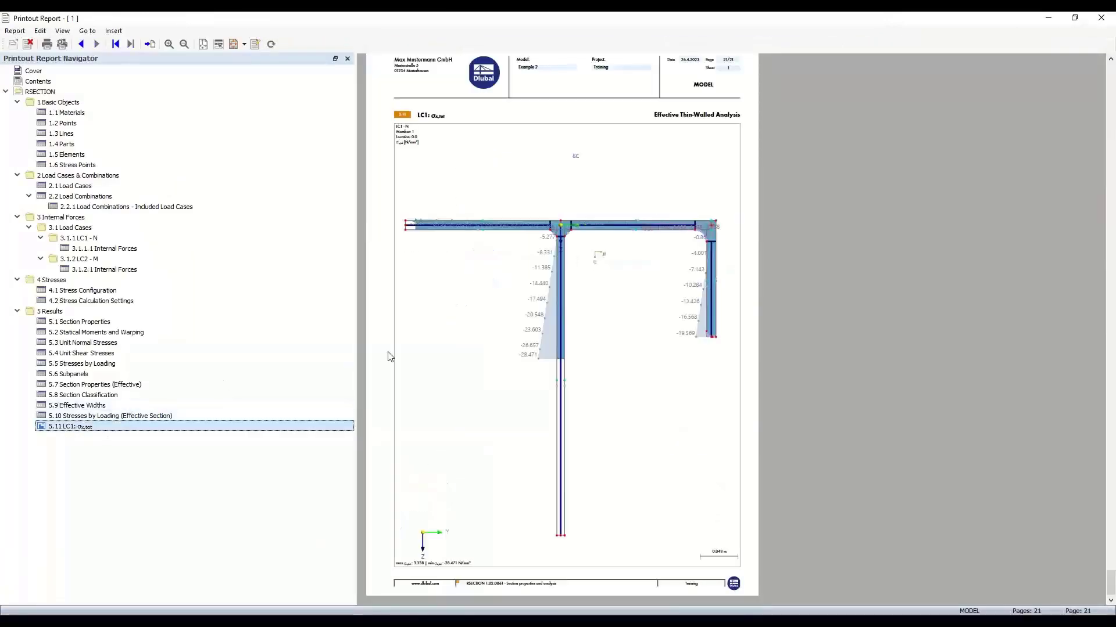
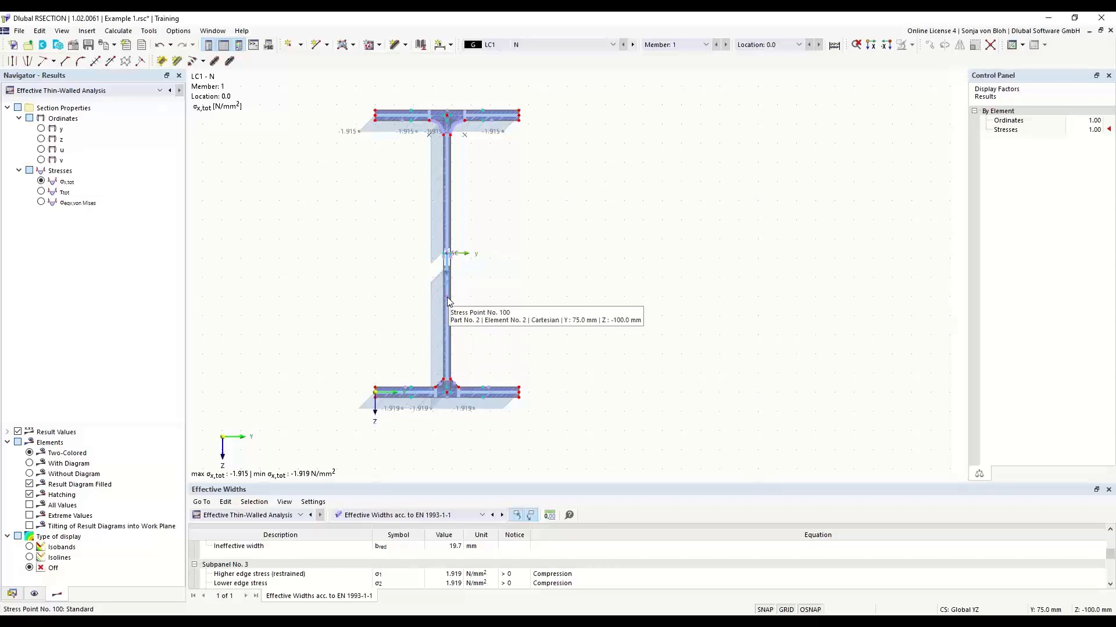
Step: Examine the effective section's stresses at the web stress point at Y 75.0 mm, Z -100.0 mm in an enlarged table, then shrink the table
{"action": "left_click", "coordinate": [482, 516]}
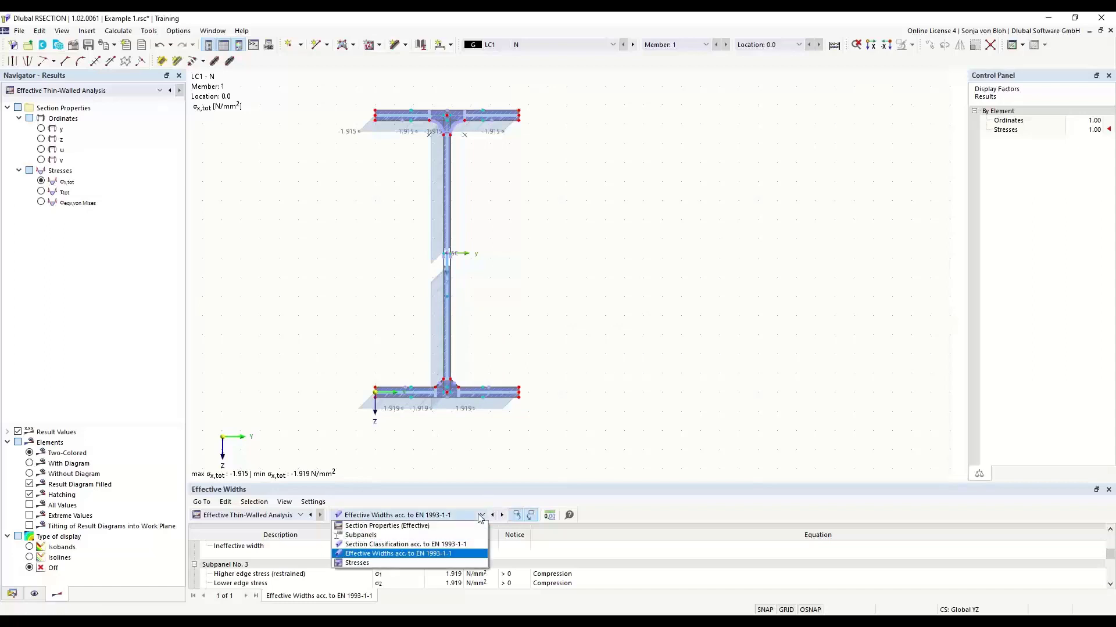
{"action": "left_click", "coordinate": [379, 563]}
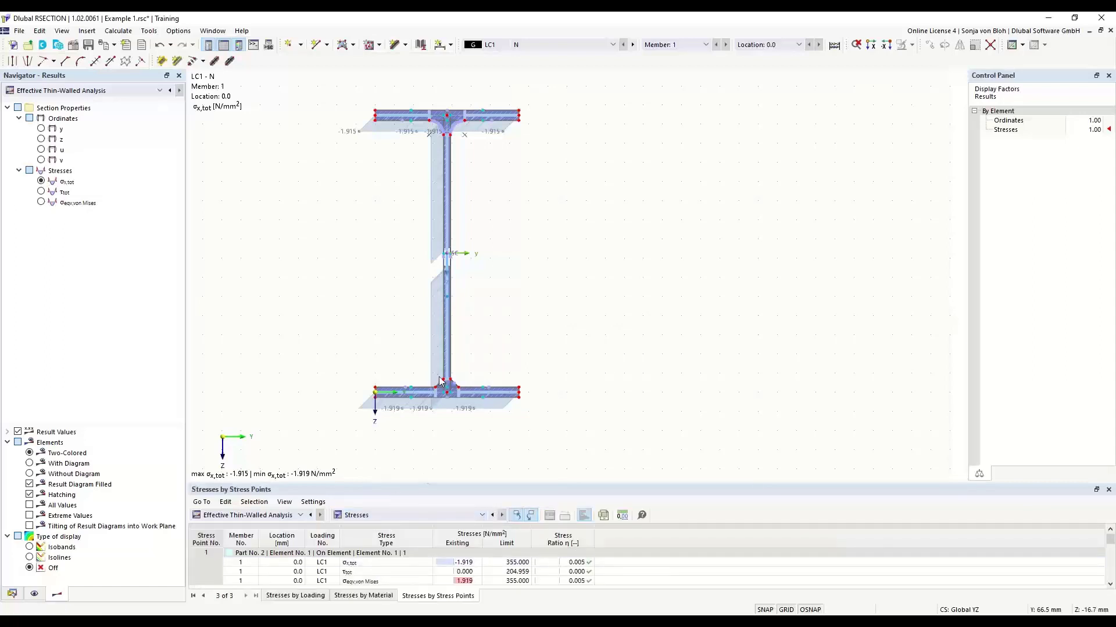
{"action": "left_click", "coordinate": [448, 298]}
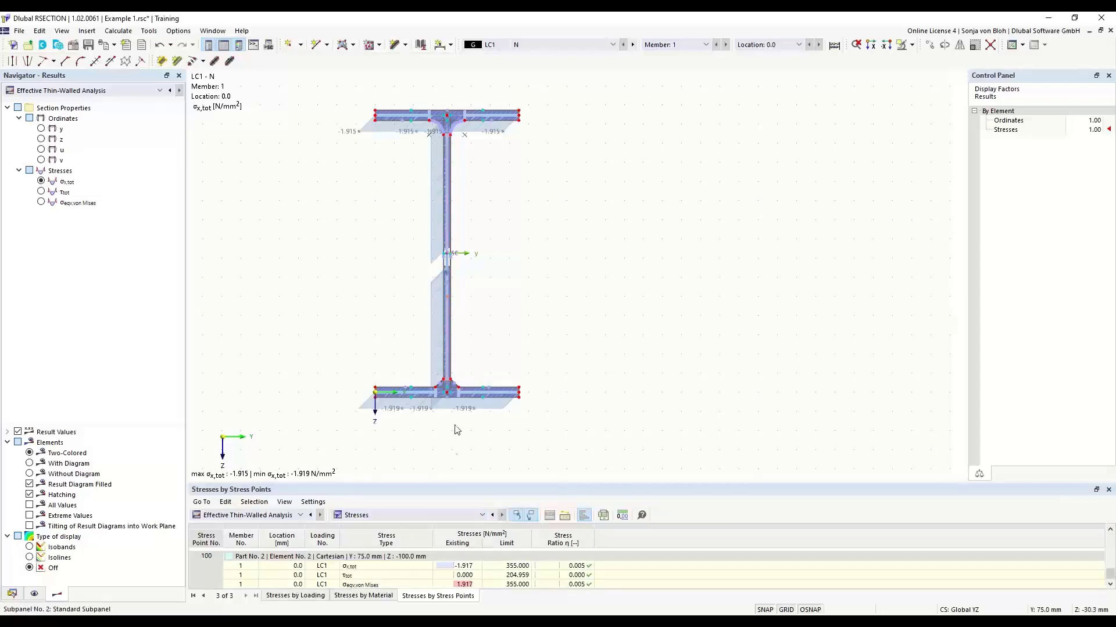
{"action": "left_click_drag", "start_coordinate": [446, 486], "coordinate": [456, 282]}
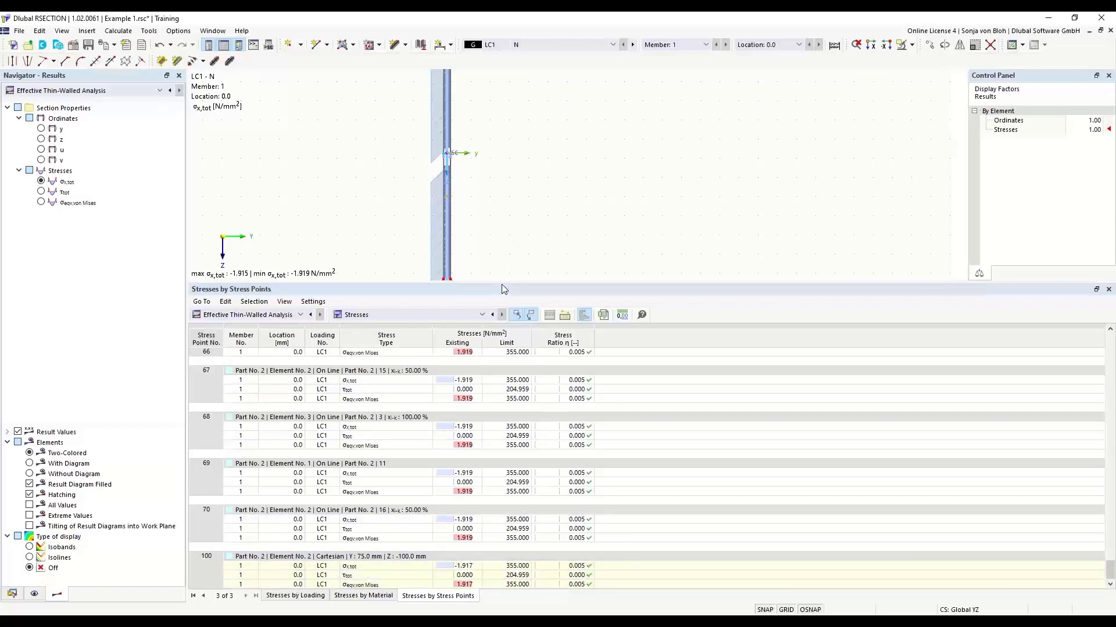
{"action": "left_click_drag", "start_coordinate": [501, 284], "coordinate": [536, 559]}
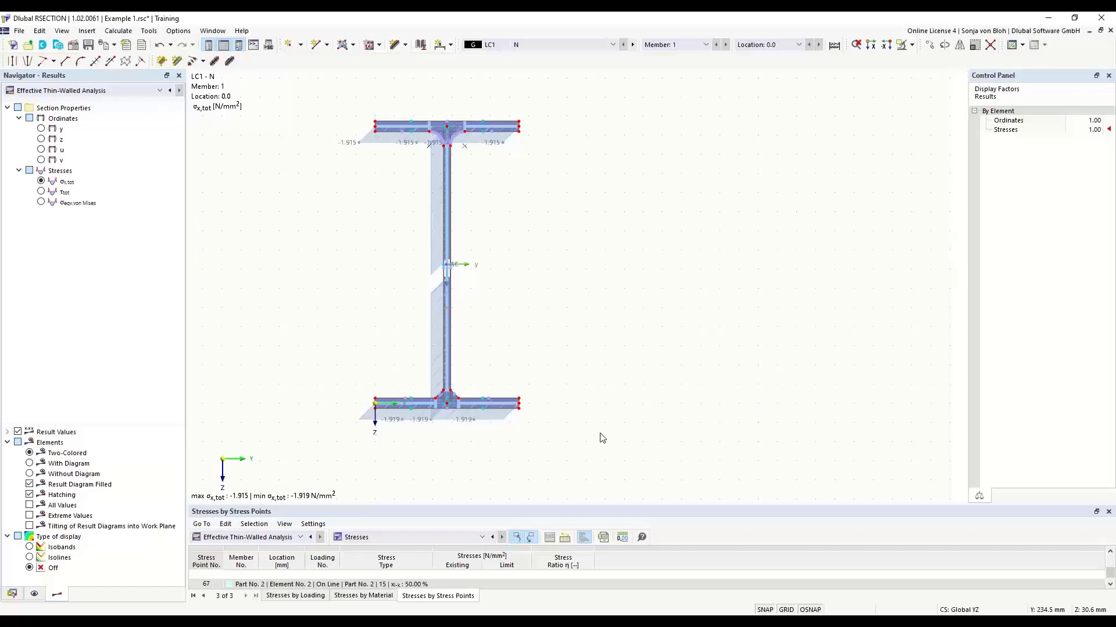
Step: Import the DXF file Aluprofil.dxf as a new model
{"action": "left_click", "coordinate": [19, 31]}
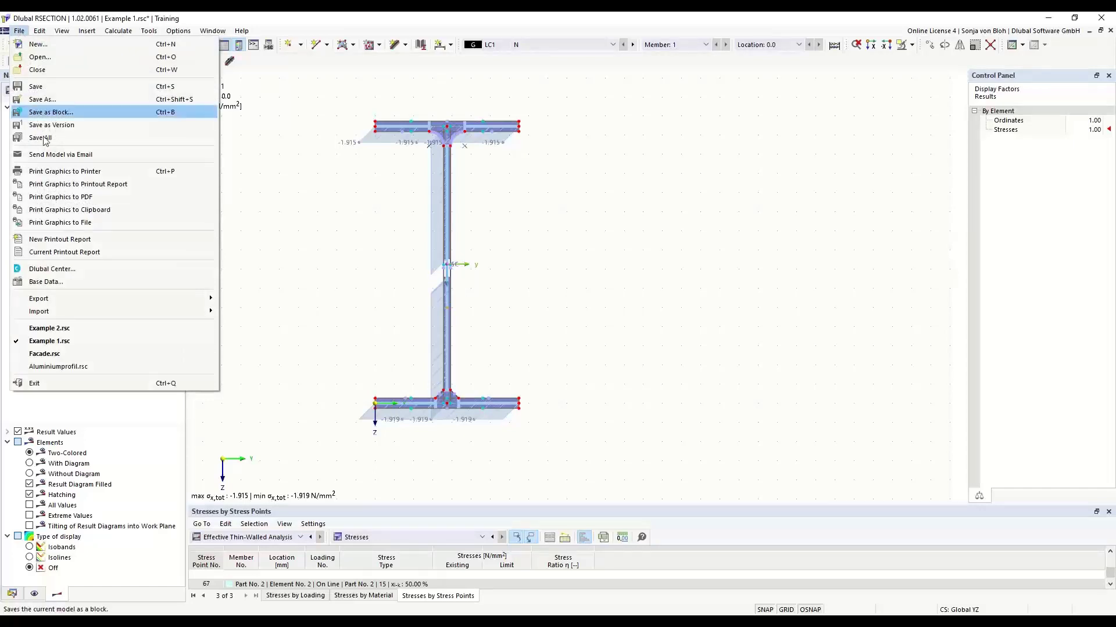
{"action": "mouse_move", "coordinate": [75, 311]}
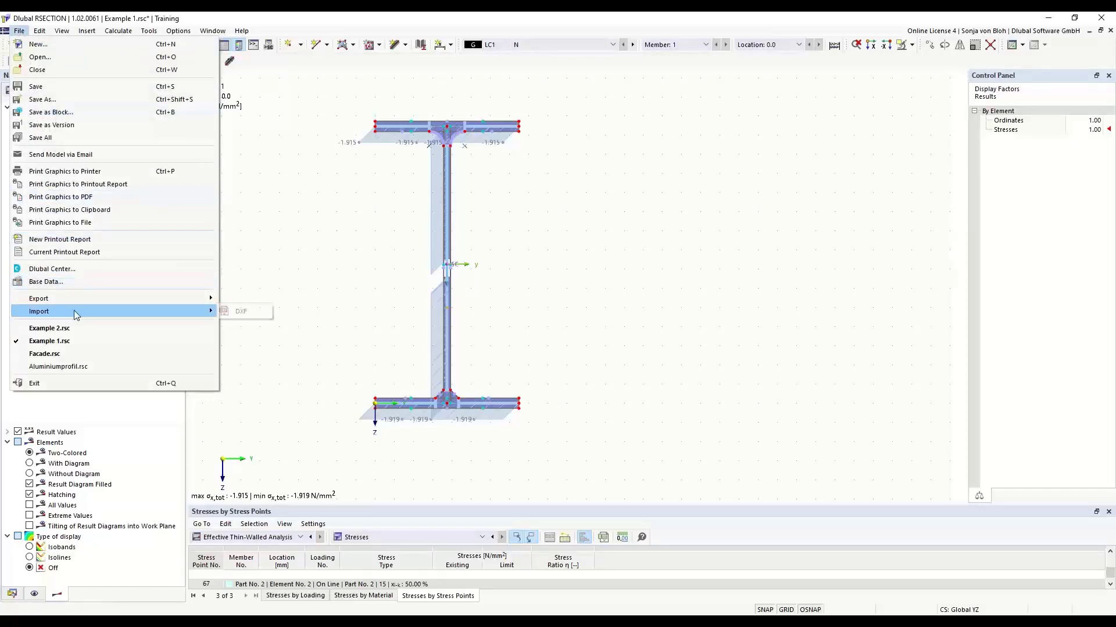
{"action": "left_click", "coordinate": [238, 311]}
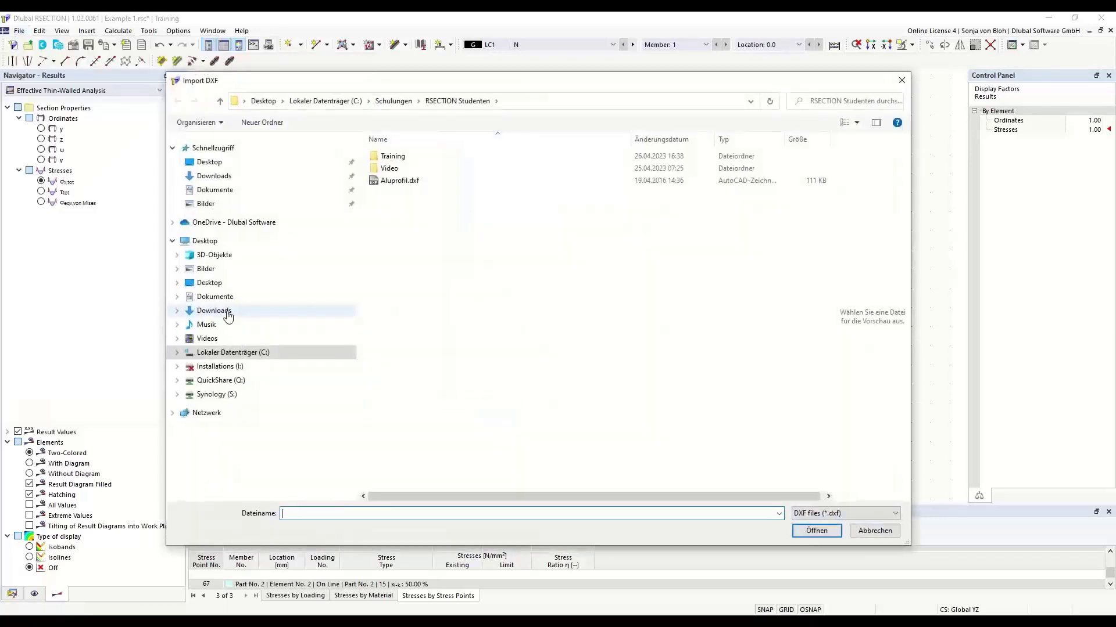
{"action": "left_click", "coordinate": [413, 184]}
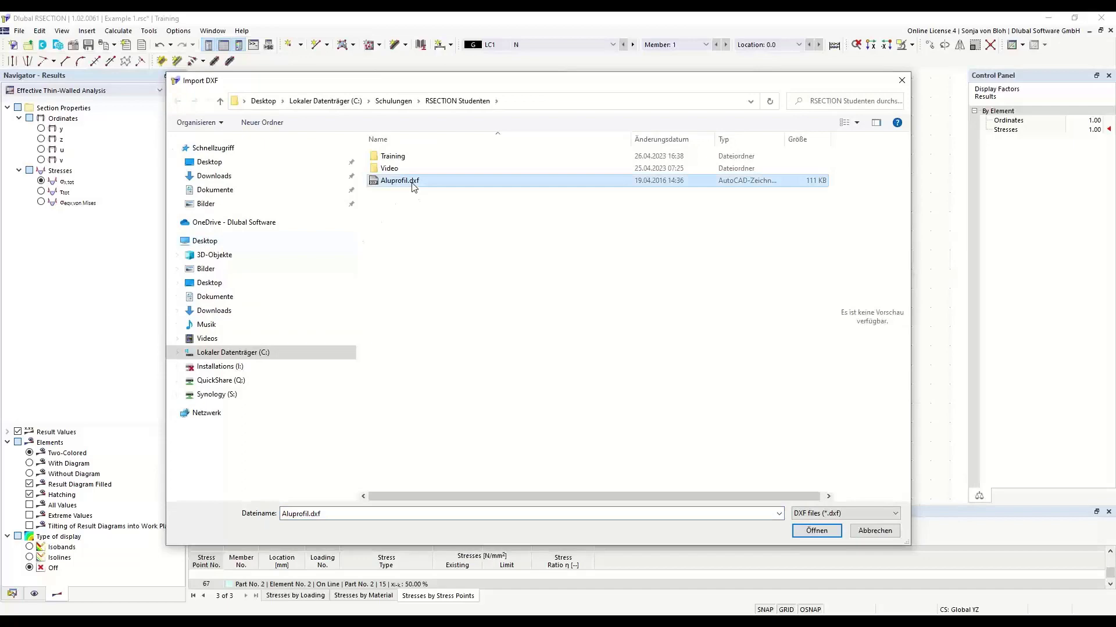
{"action": "left_click", "coordinate": [817, 530]}
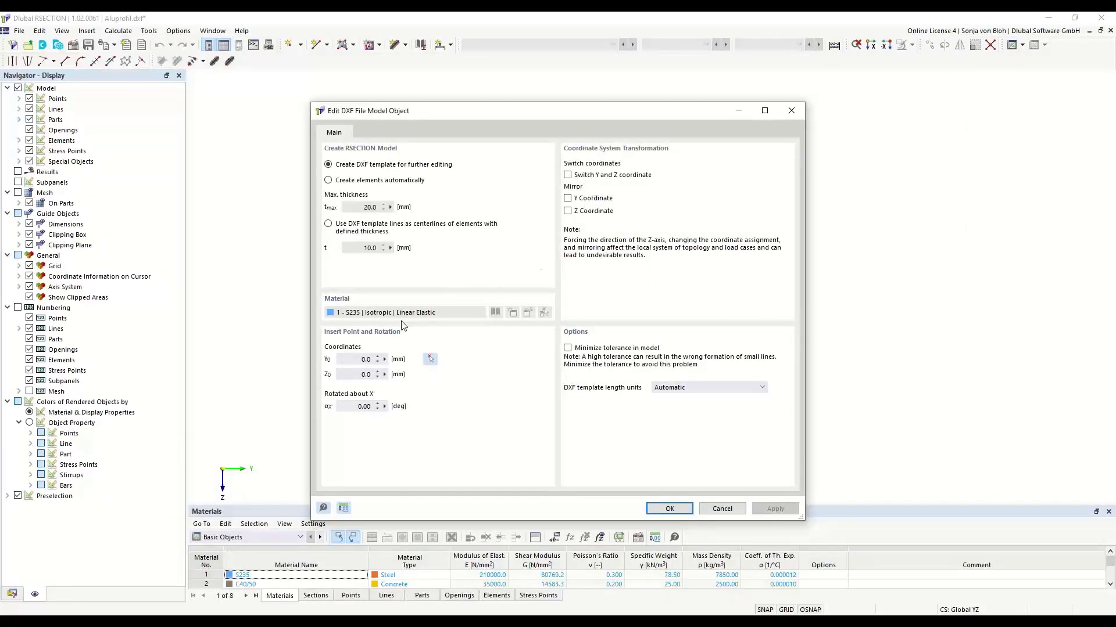
Step: Review the element creation and insertion options, then import the DXF as a template for further editing and close the import log
{"action": "left_click", "coordinate": [375, 361]}
{"action": "left_click", "coordinate": [351, 374]}
{"action": "left_click", "coordinate": [354, 406]}
{"action": "left_click", "coordinate": [329, 180]}
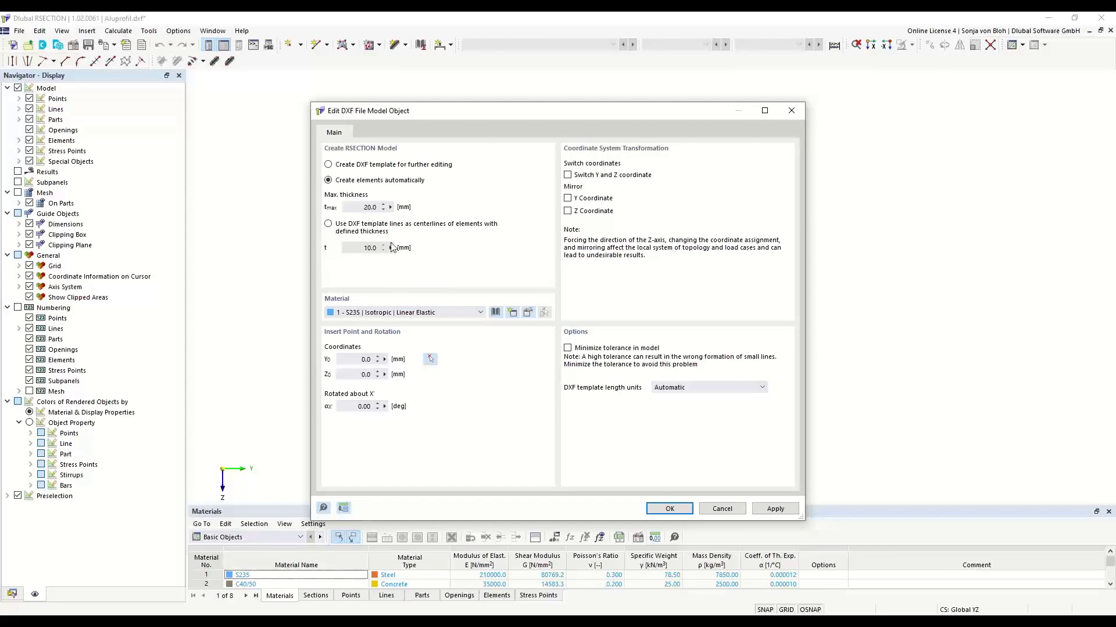
{"action": "left_click", "coordinate": [385, 211]}
{"action": "left_click", "coordinate": [327, 224]}
{"action": "double_click", "coordinate": [370, 249]}
{"action": "left_click", "coordinate": [328, 165]}
{"action": "left_click", "coordinate": [667, 509]}
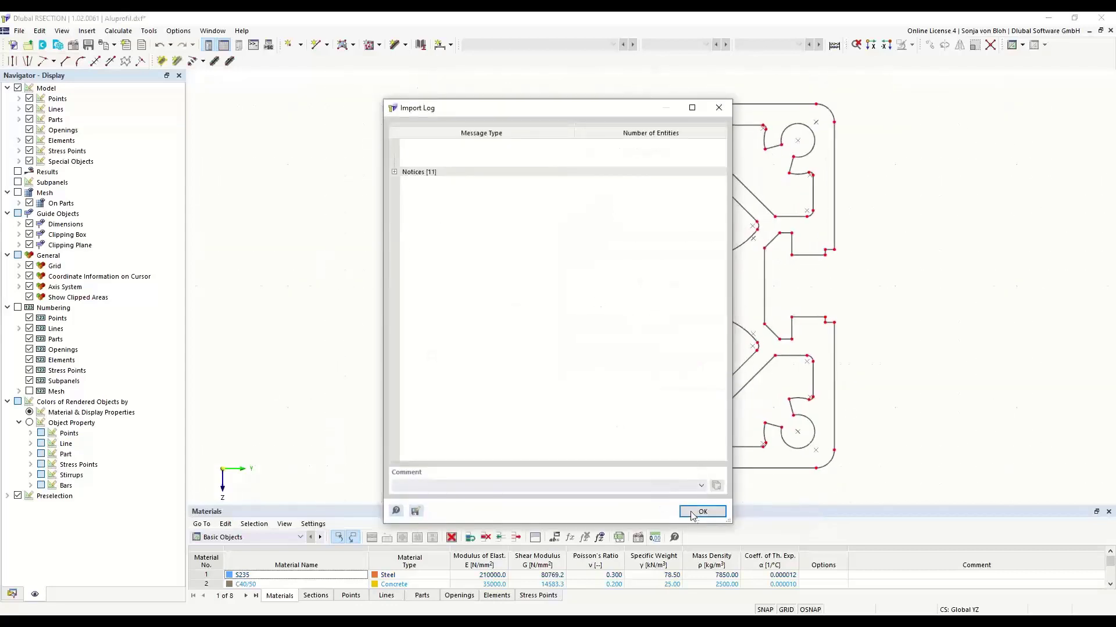
{"action": "left_click", "coordinate": [697, 511]}
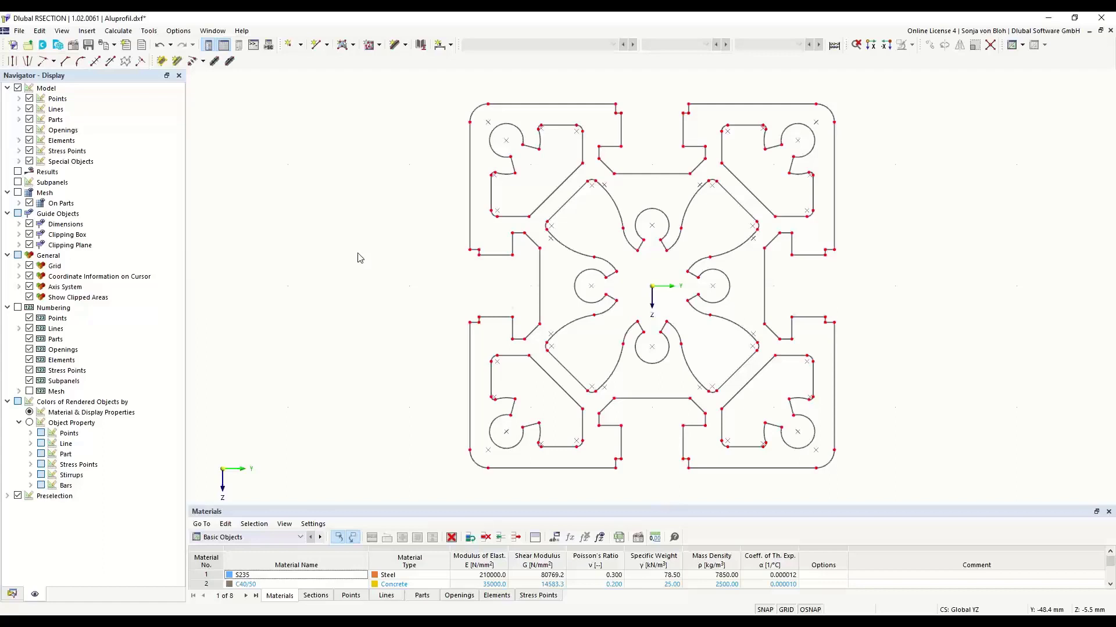
Step: Edit the S235 material of the Aluprofil.dxf model and filter the material library to the type Aluminum
{"action": "left_click", "coordinate": [11, 595]}
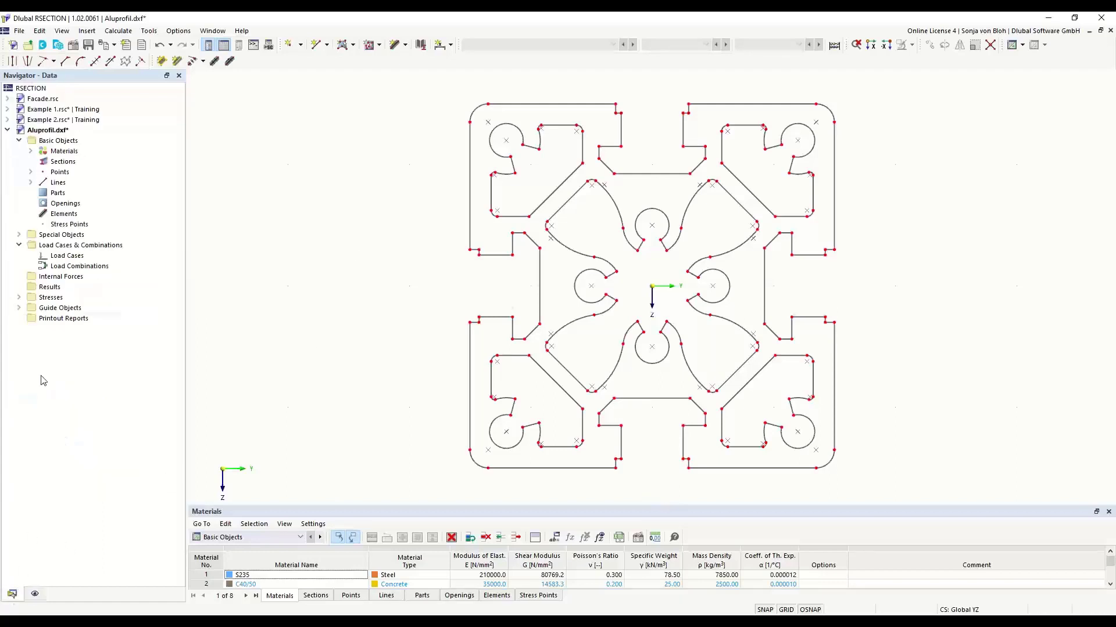
{"action": "left_click", "coordinate": [30, 151]}
{"action": "double_click", "coordinate": [85, 162]}
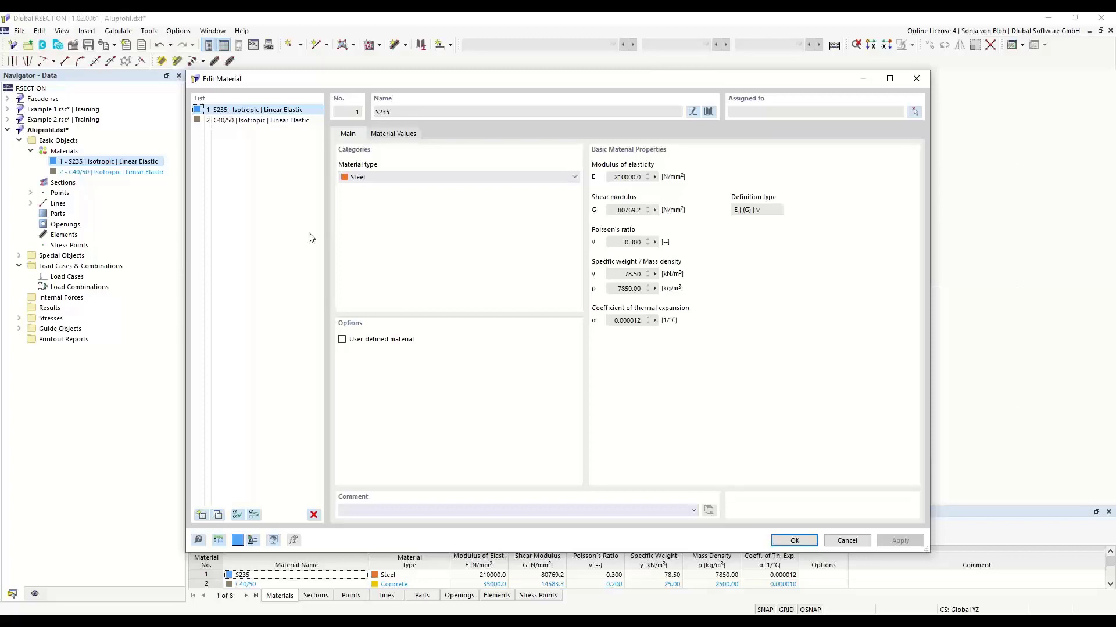
{"action": "left_click", "coordinate": [710, 112]}
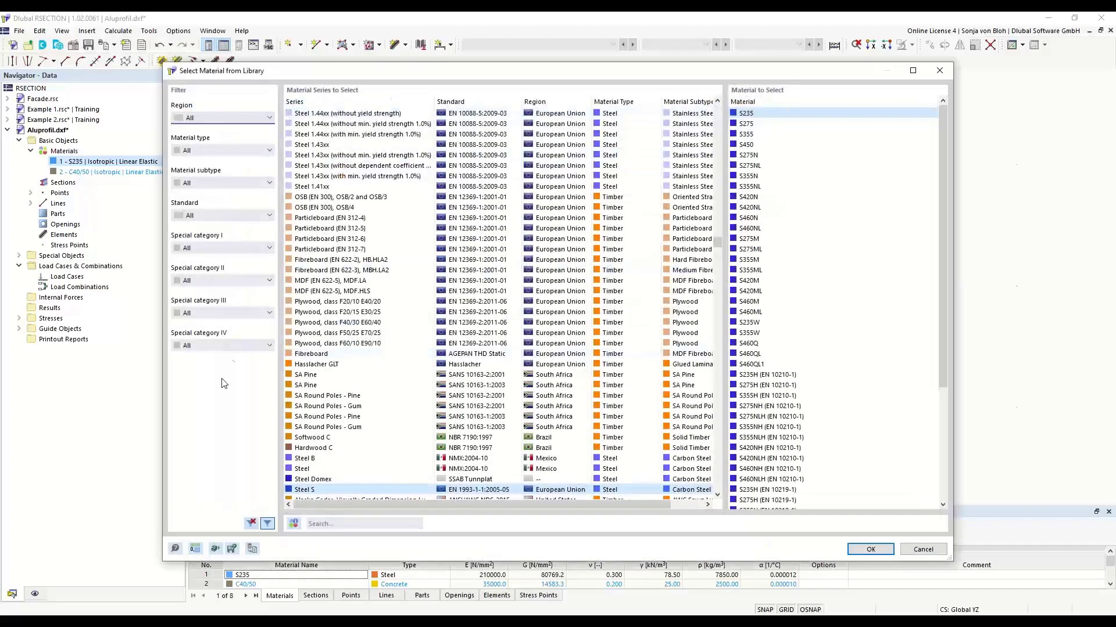
{"action": "left_click", "coordinate": [269, 150]}
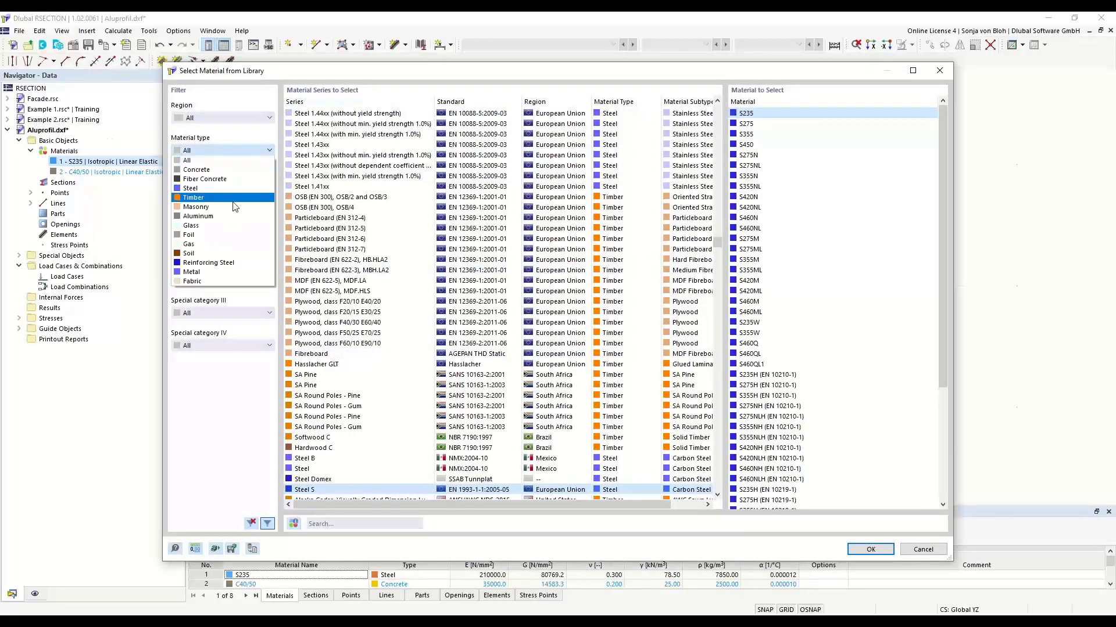
{"action": "left_click", "coordinate": [197, 216]}
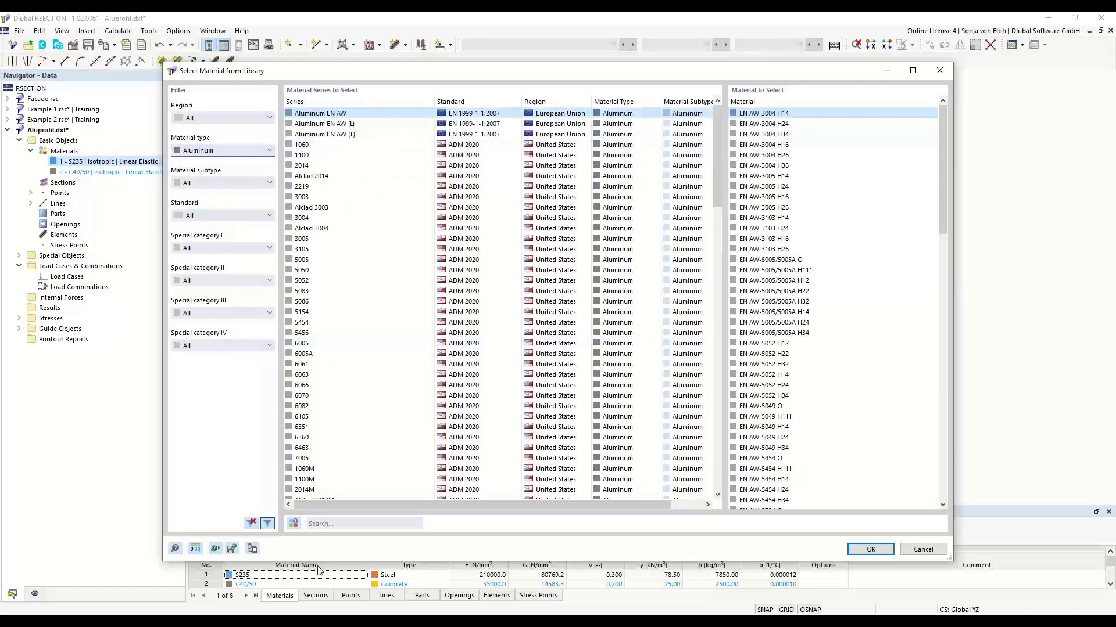
Step: Search the library for EN 6060 and assign EN AW-6060 (EP) T66 as material 1
{"action": "left_click", "coordinate": [327, 523]}
{"action": "type", "text": "EN "}
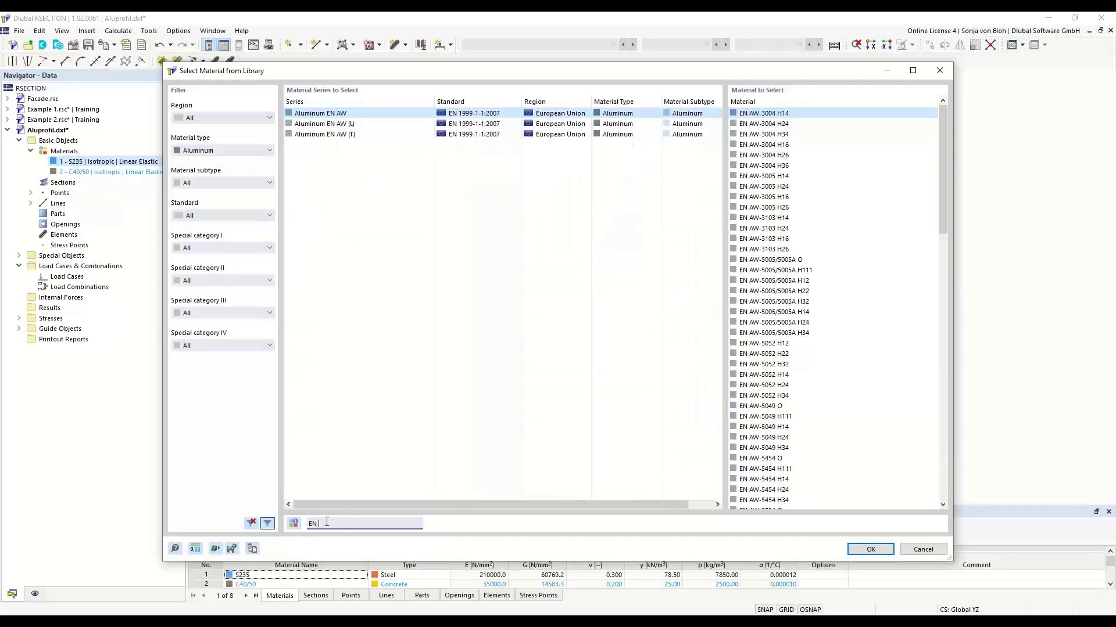
{"action": "type", "text": "60"}
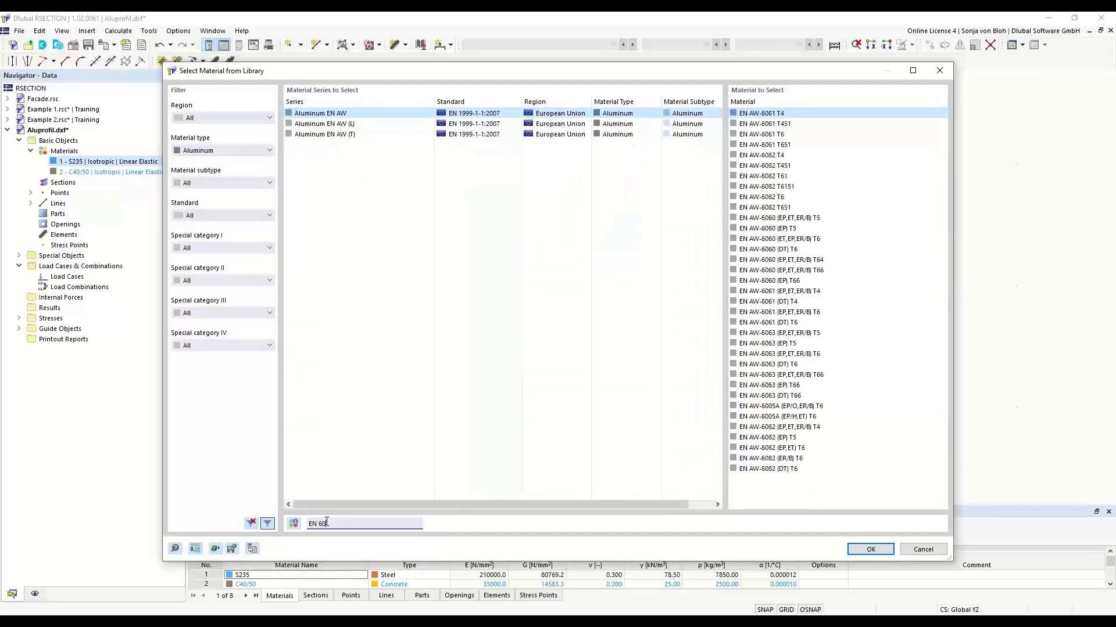
{"action": "type", "text": "60"}
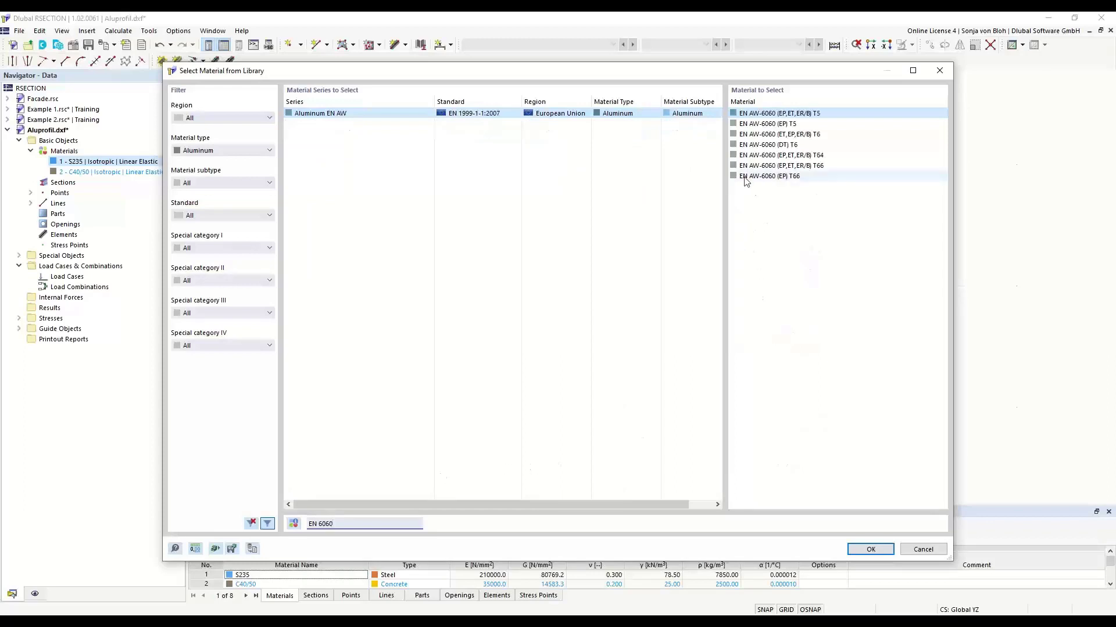
{"action": "left_click", "coordinate": [761, 177]}
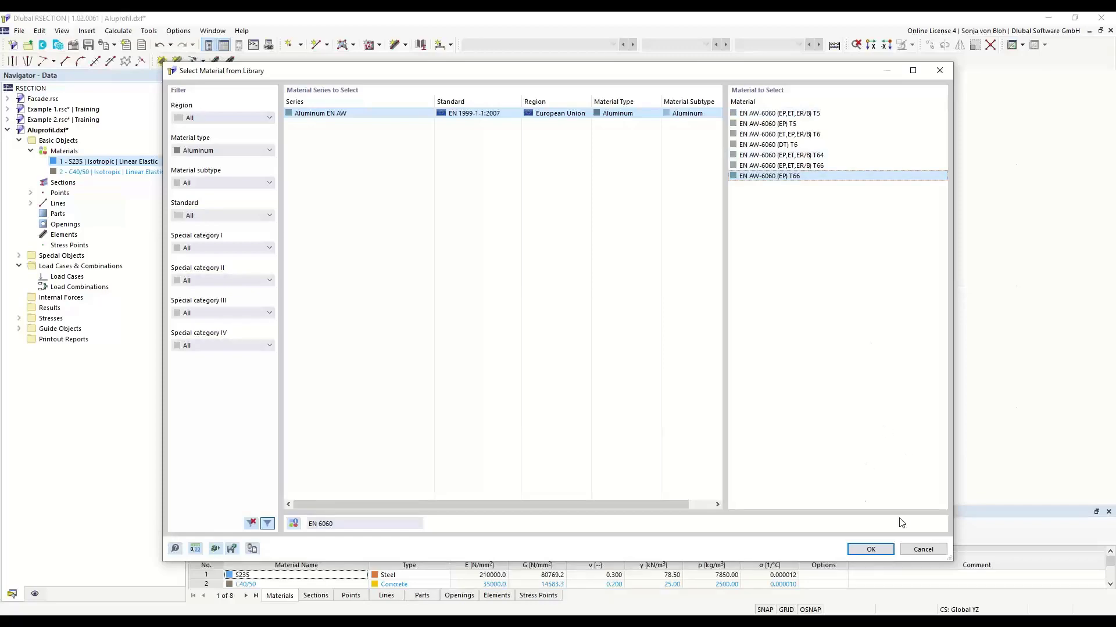
{"action": "left_click", "coordinate": [872, 550]}
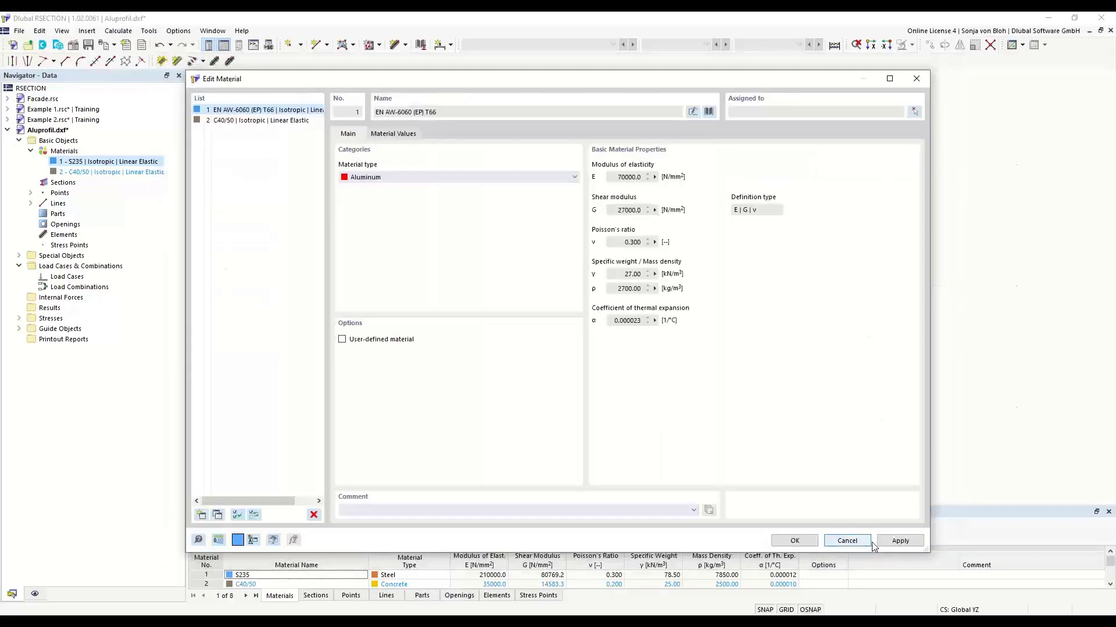
{"action": "left_click", "coordinate": [796, 541]}
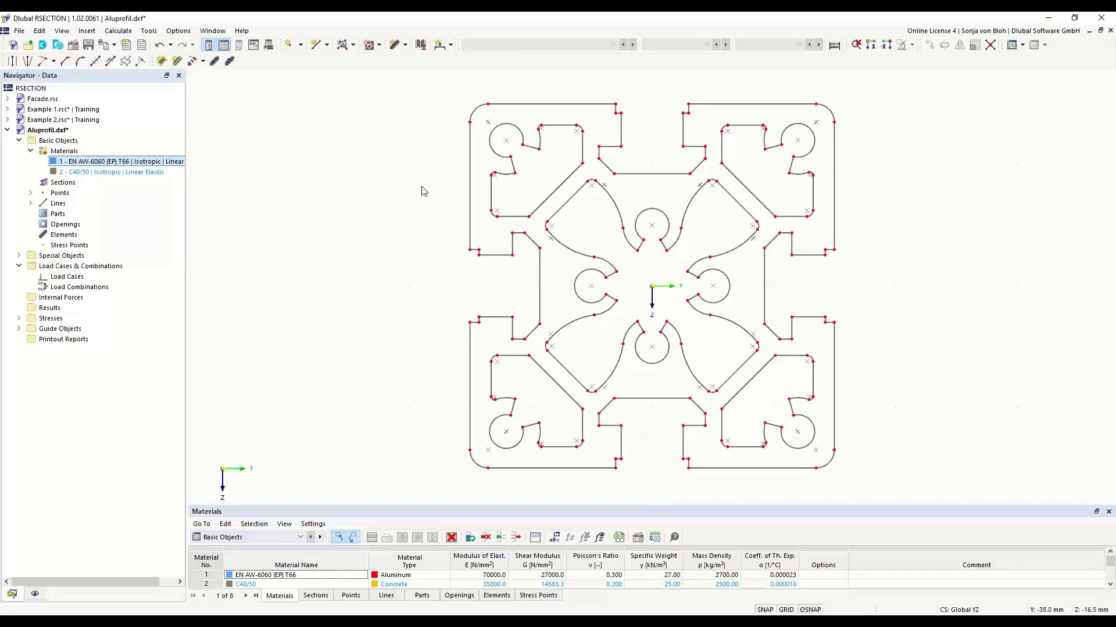
Step: Check the analysis method in the base data of the Aluprofil model
{"action": "right_click", "coordinate": [66, 146]}
{"action": "left_click", "coordinate": [99, 148]}
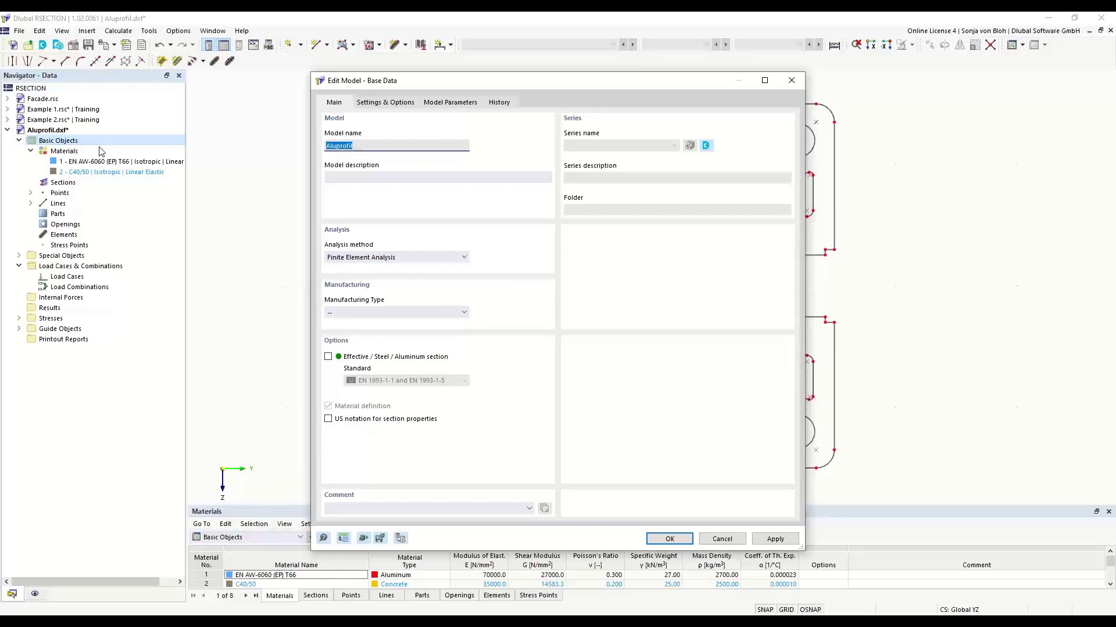
{"action": "left_click", "coordinate": [461, 260]}
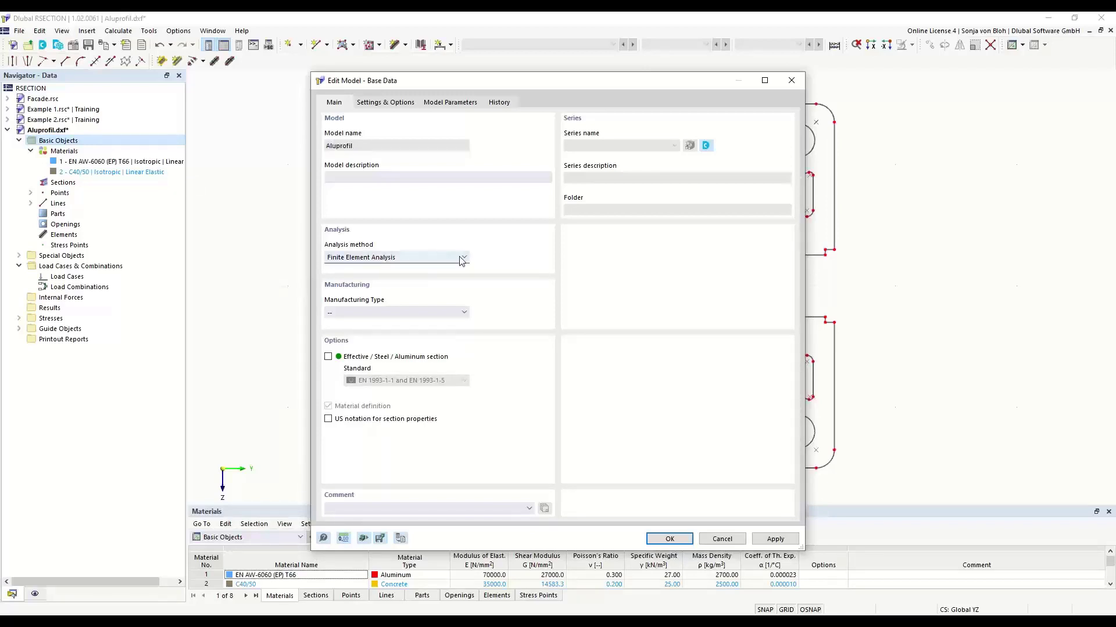
{"action": "left_click", "coordinate": [461, 259]}
{"action": "left_click", "coordinate": [668, 539]}
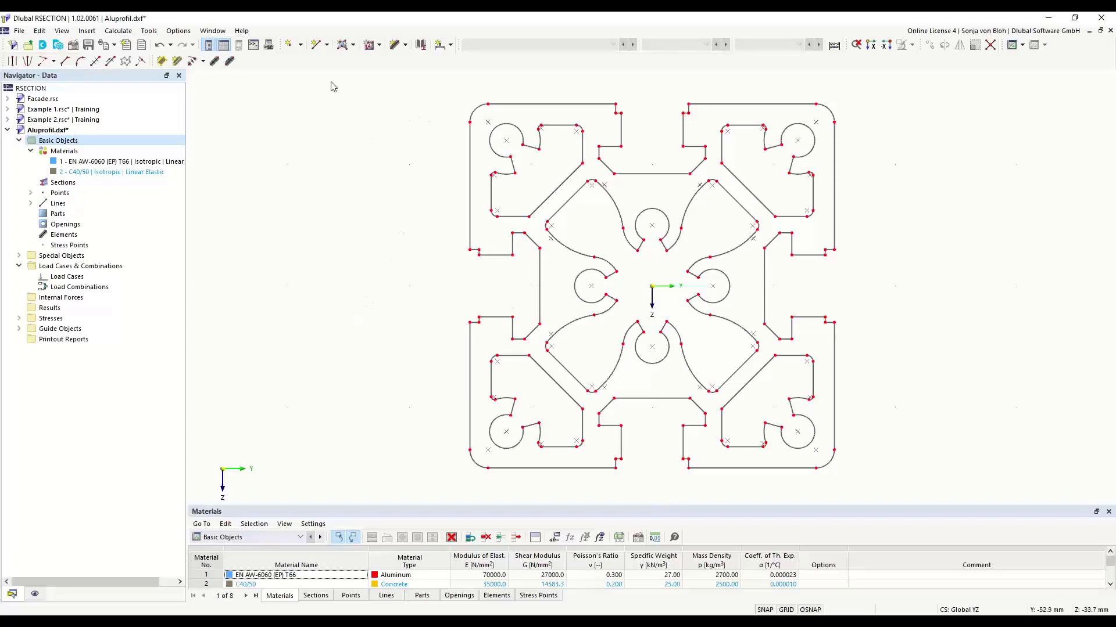
Step: Create a part of material EN AW-6060 (EP) T66 by selecting the profile's outer contour as its boundary
{"action": "left_click", "coordinate": [354, 45]}
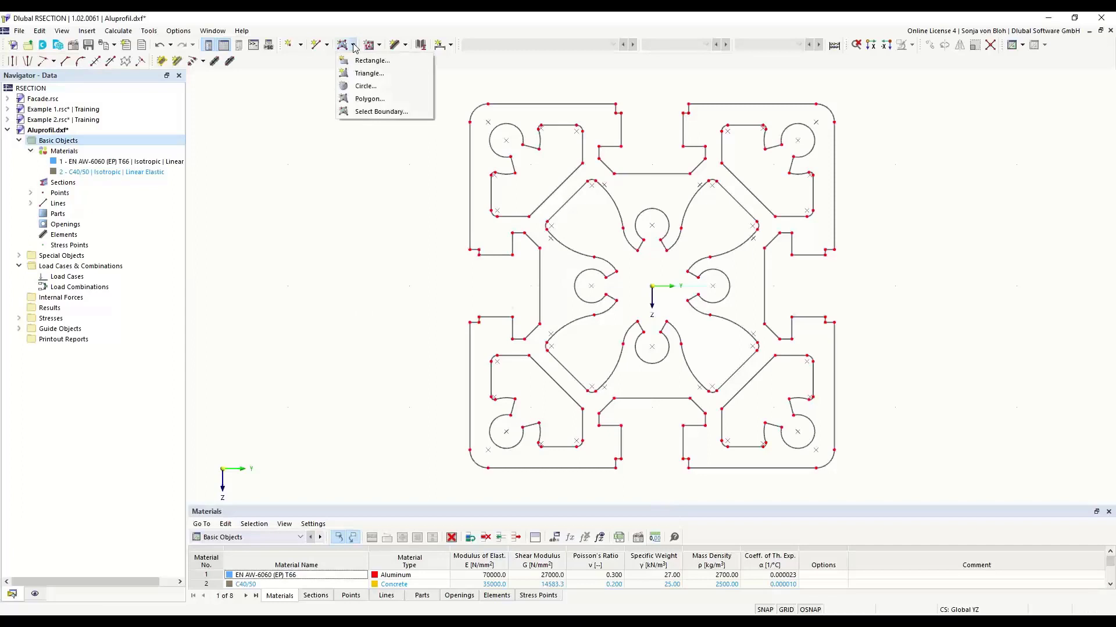
{"action": "left_click", "coordinate": [369, 112]}
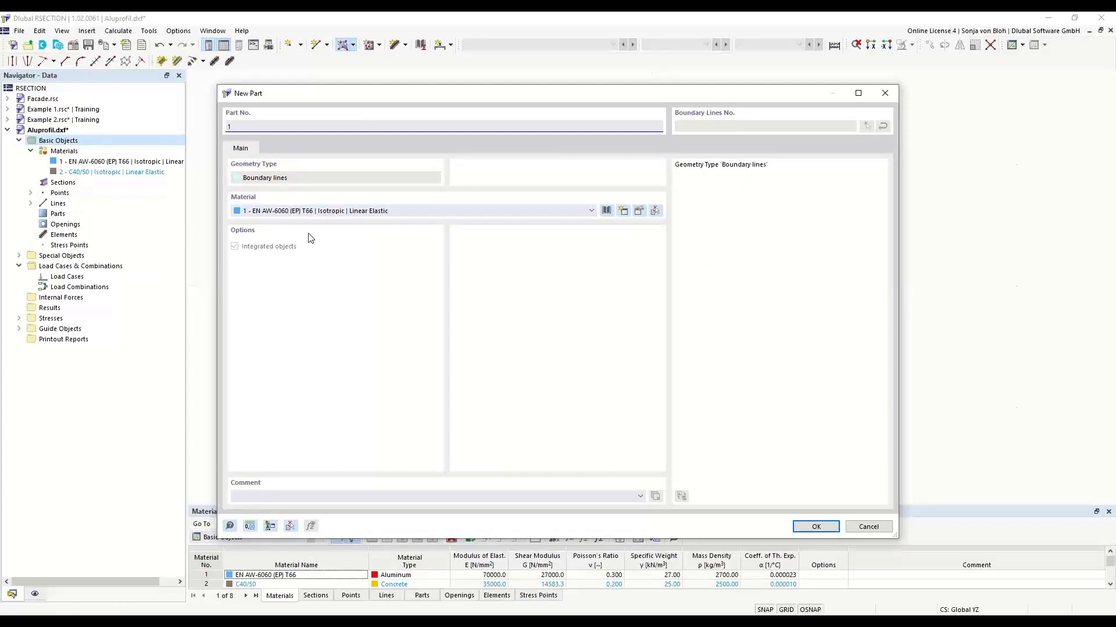
{"action": "left_click", "coordinate": [803, 526]}
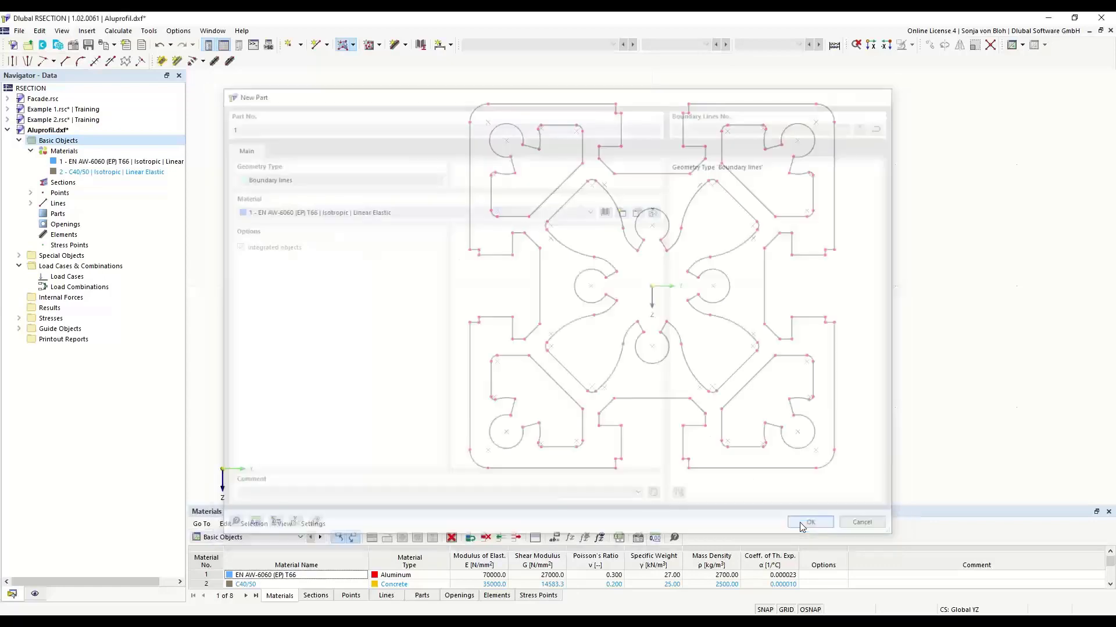
{"action": "left_click", "coordinate": [547, 105]}
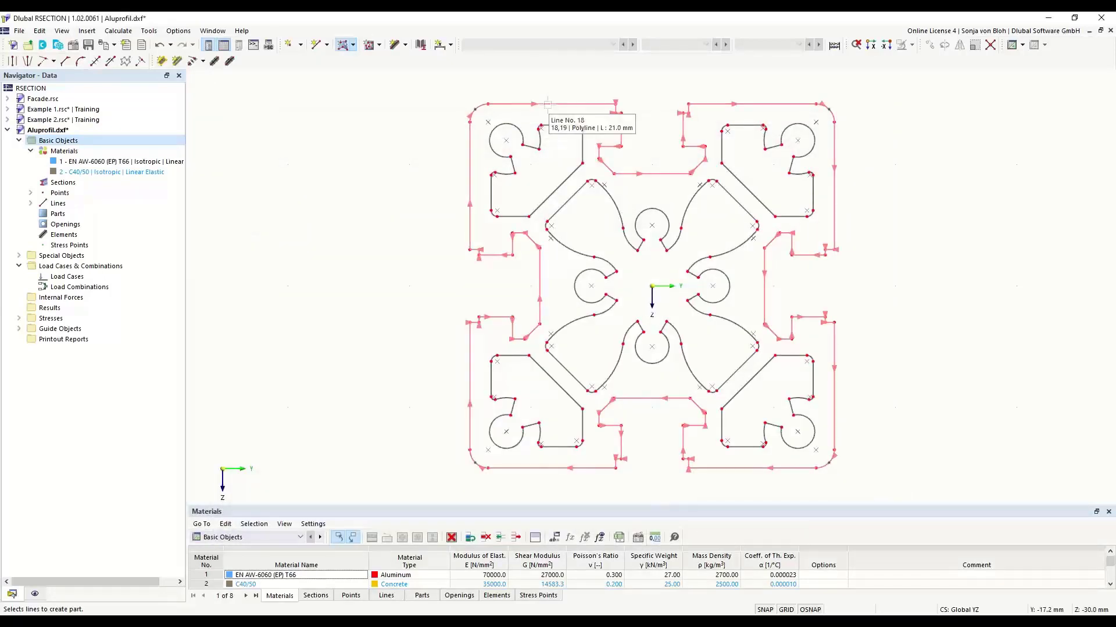
{"action": "left_click", "coordinate": [548, 104]}
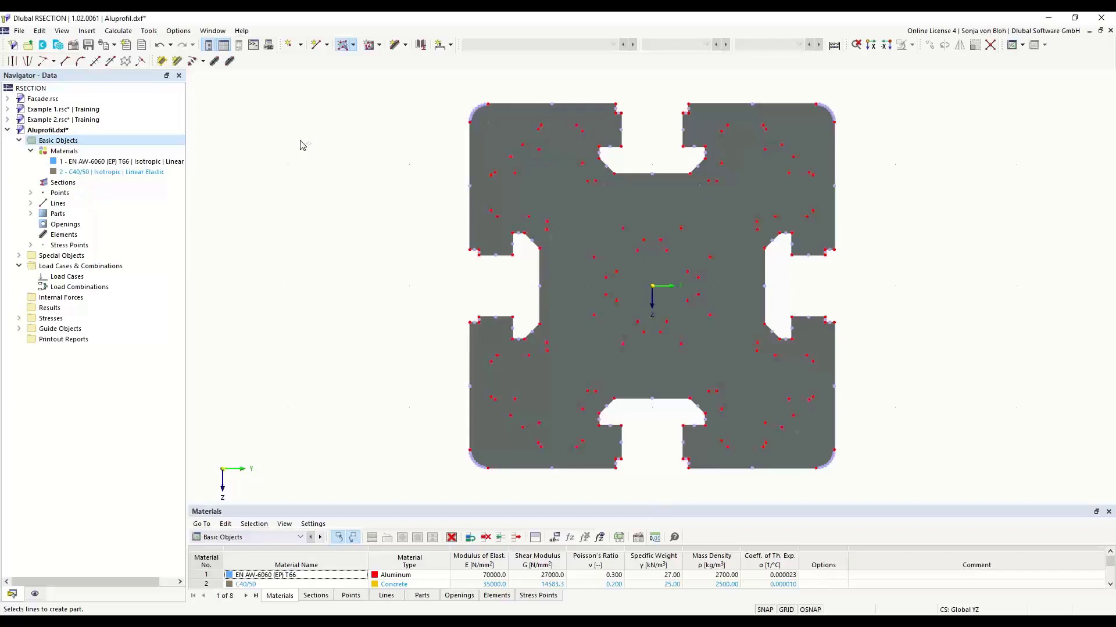
Step: Create openings by boundary selection from the profile's upper-left corner contour and its central contour
{"action": "left_click", "coordinate": [379, 45]}
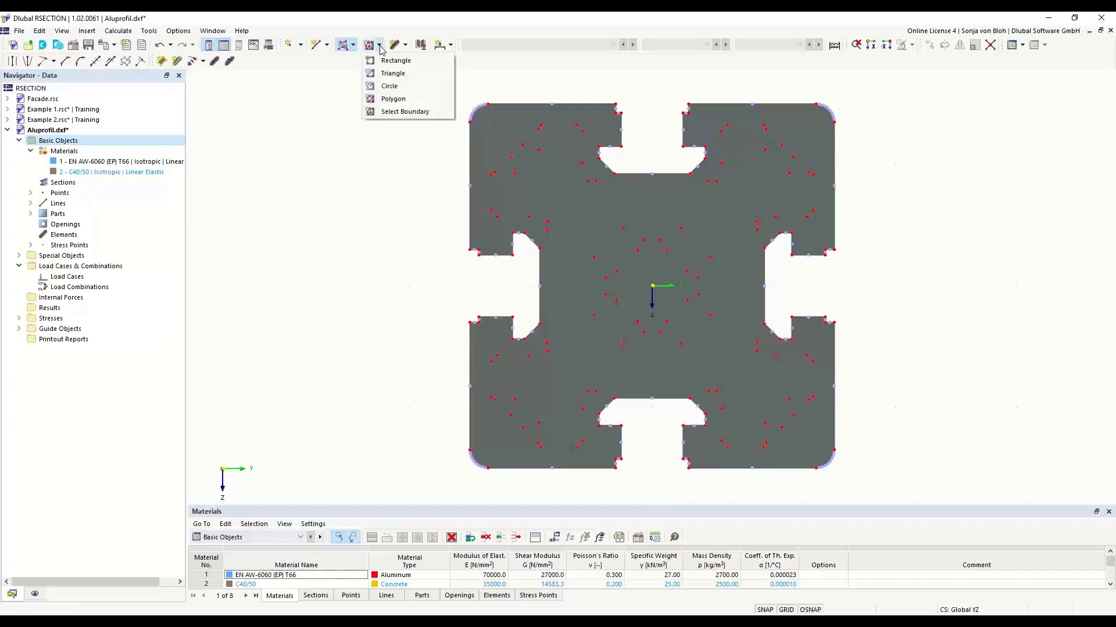
{"action": "left_click", "coordinate": [398, 114]}
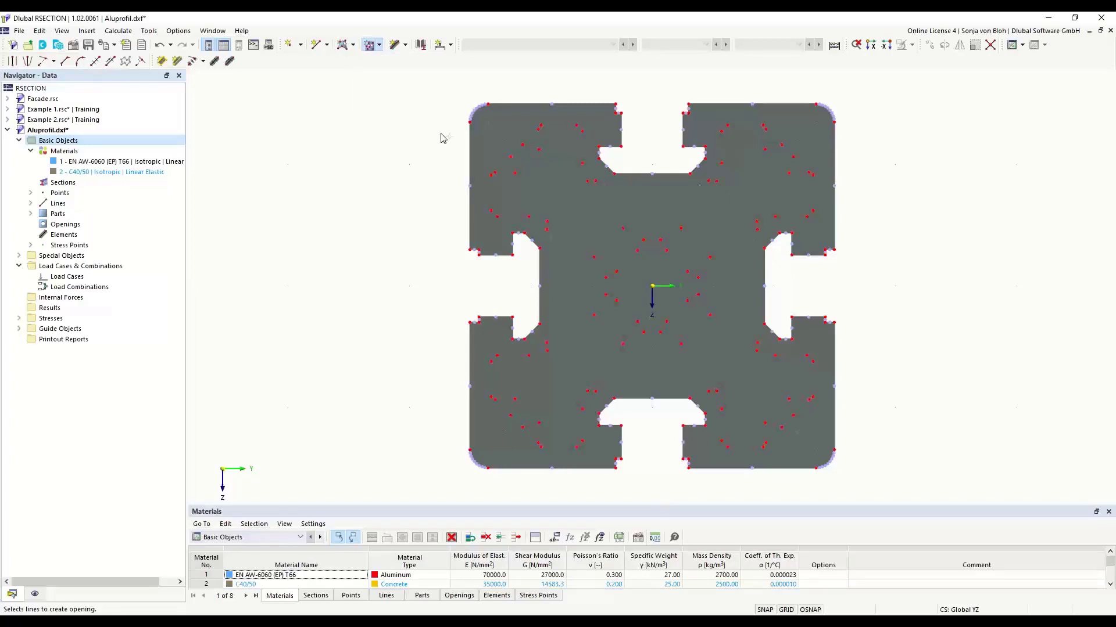
{"action": "left_click", "coordinate": [513, 131]}
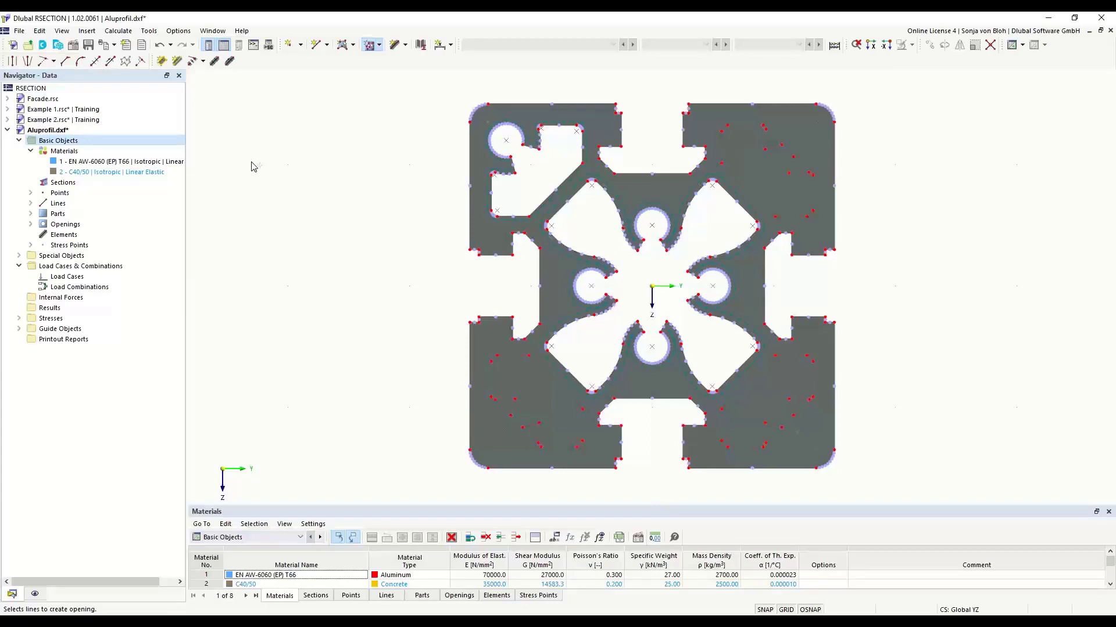
{"action": "key", "text": "Escape"}
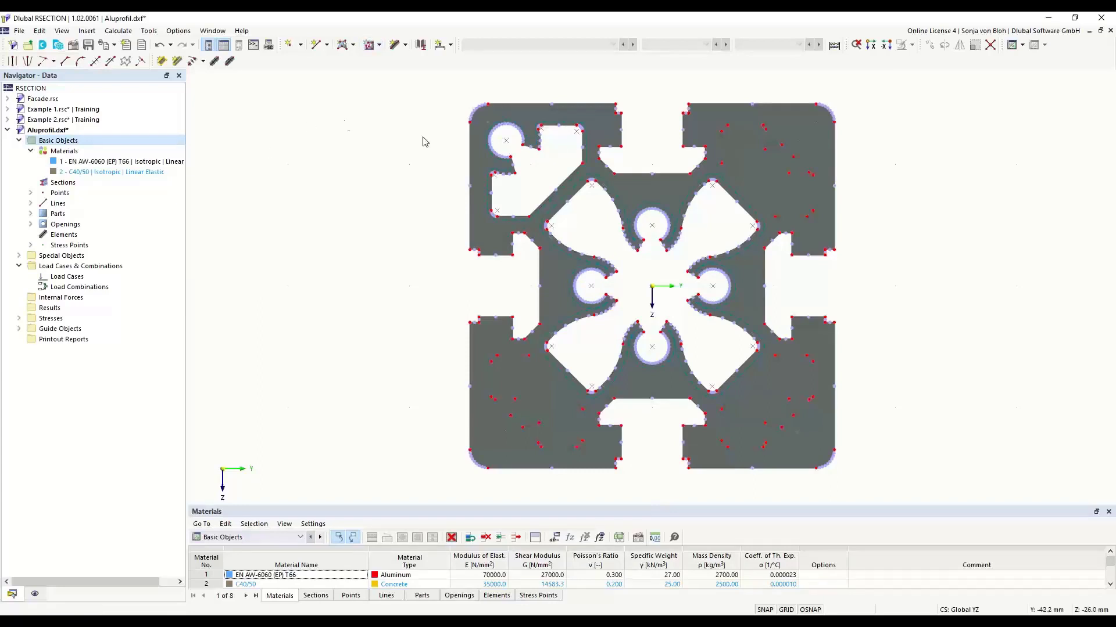
Step: Set up a rotated copy of the upper-left corner opening with 3 steps about the profile's centre point
{"action": "left_click", "coordinate": [490, 190]}
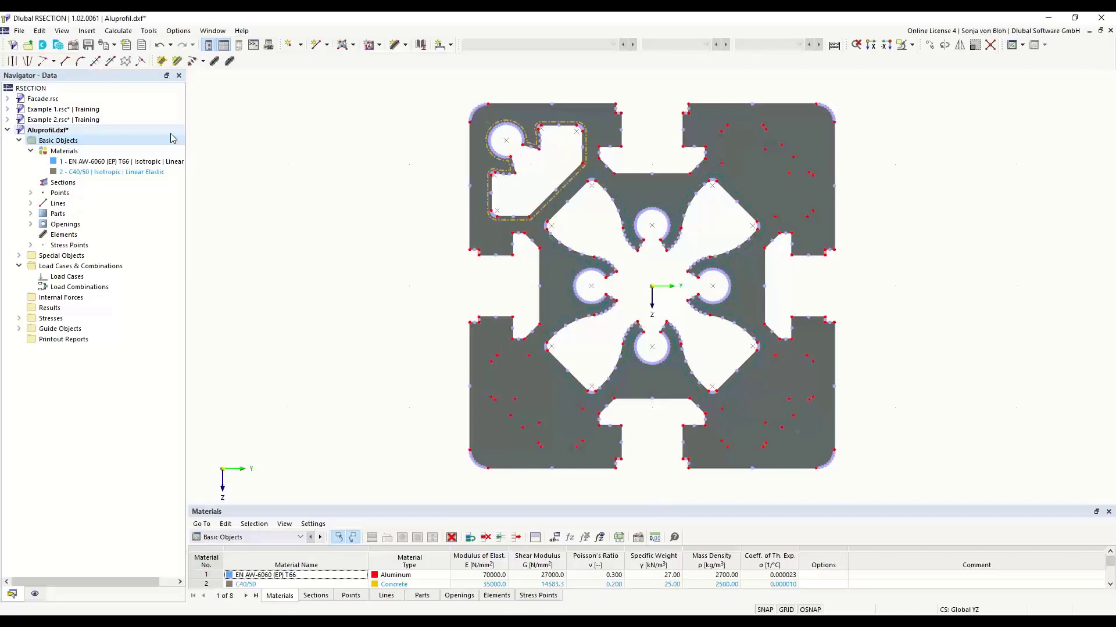
{"action": "left_click", "coordinate": [944, 45]}
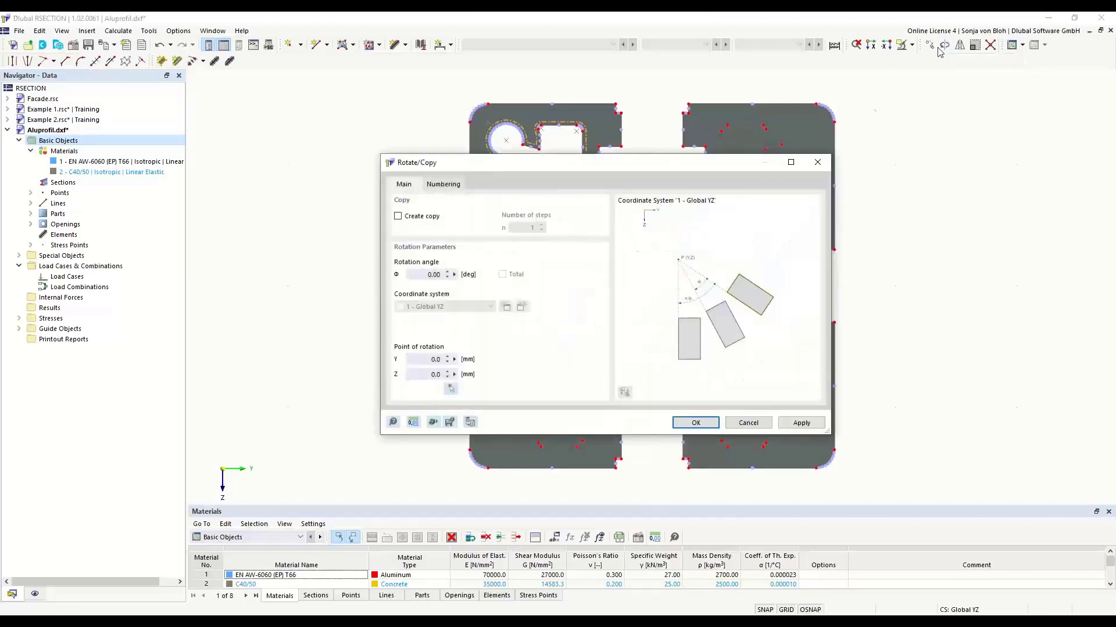
{"action": "left_click_drag", "start_coordinate": [514, 170], "coordinate": [755, 139]}
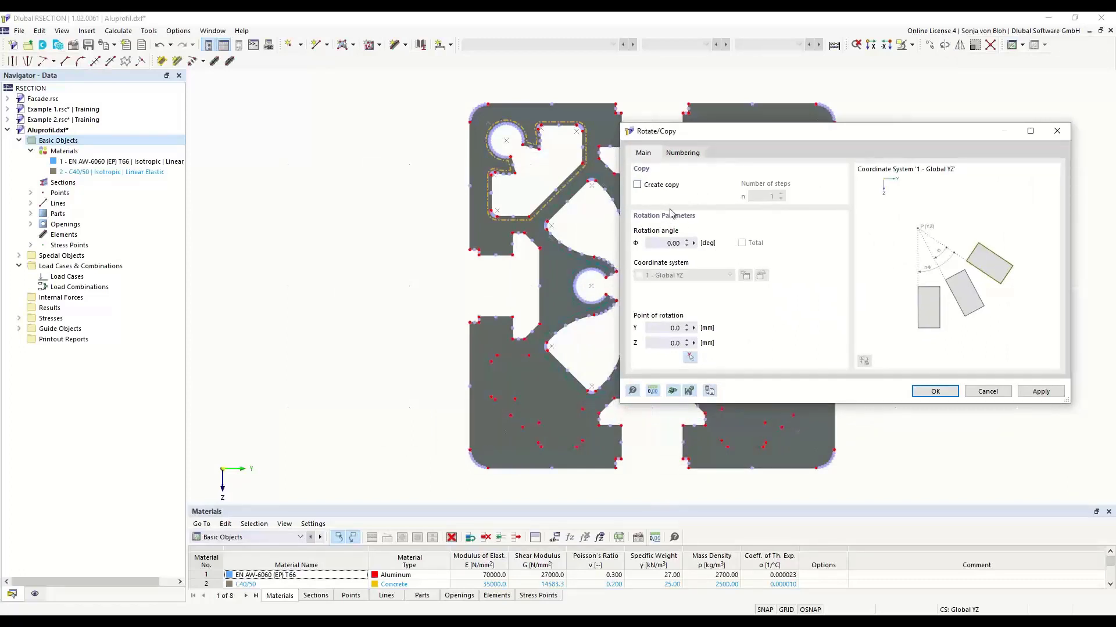
{"action": "left_click", "coordinate": [637, 185]}
{"action": "left_click_drag", "start_coordinate": [755, 196], "coordinate": [800, 200]}
{"action": "type", "text": "3"}
{"action": "left_click", "coordinate": [690, 358]}
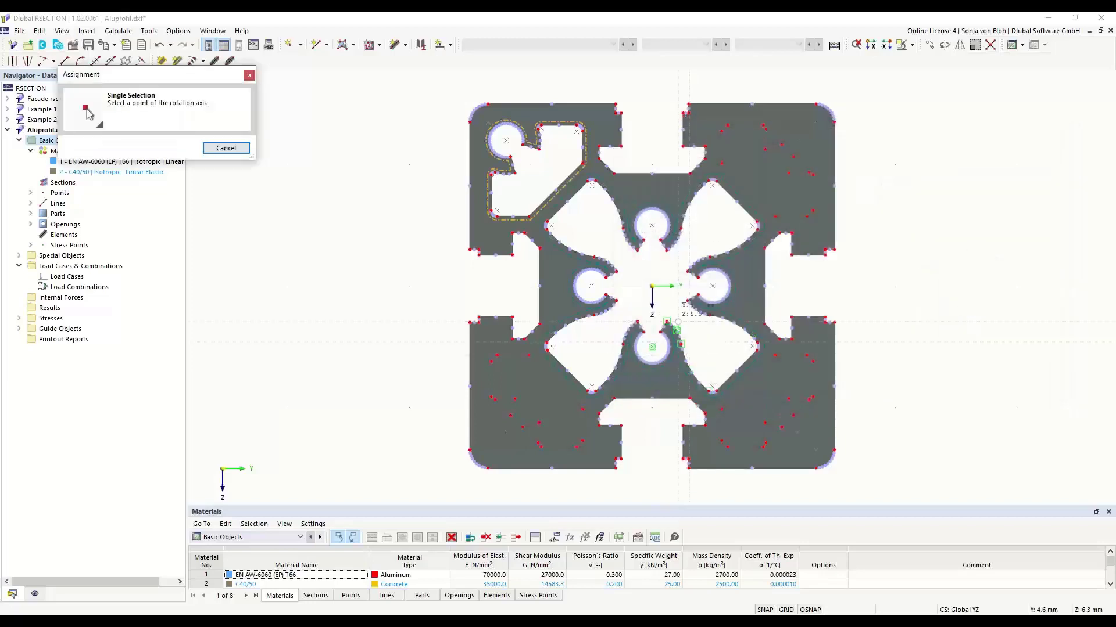
{"action": "left_click", "coordinate": [657, 291]}
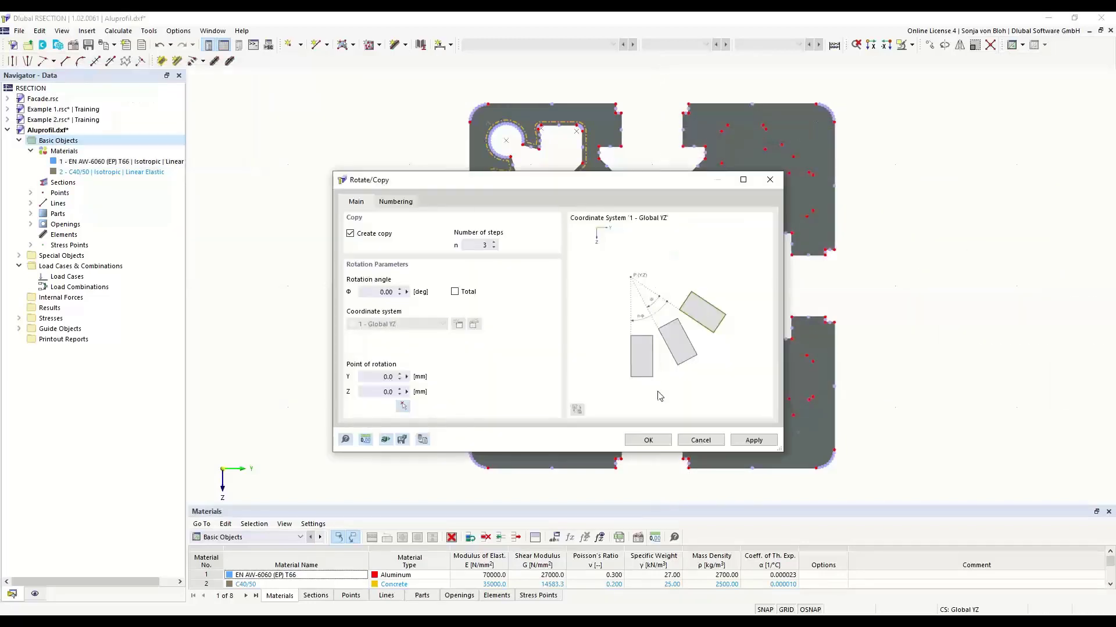
Step: Set the rotation angle to 90° and copy the opening into the other three corners
{"action": "left_click", "coordinate": [646, 440]}
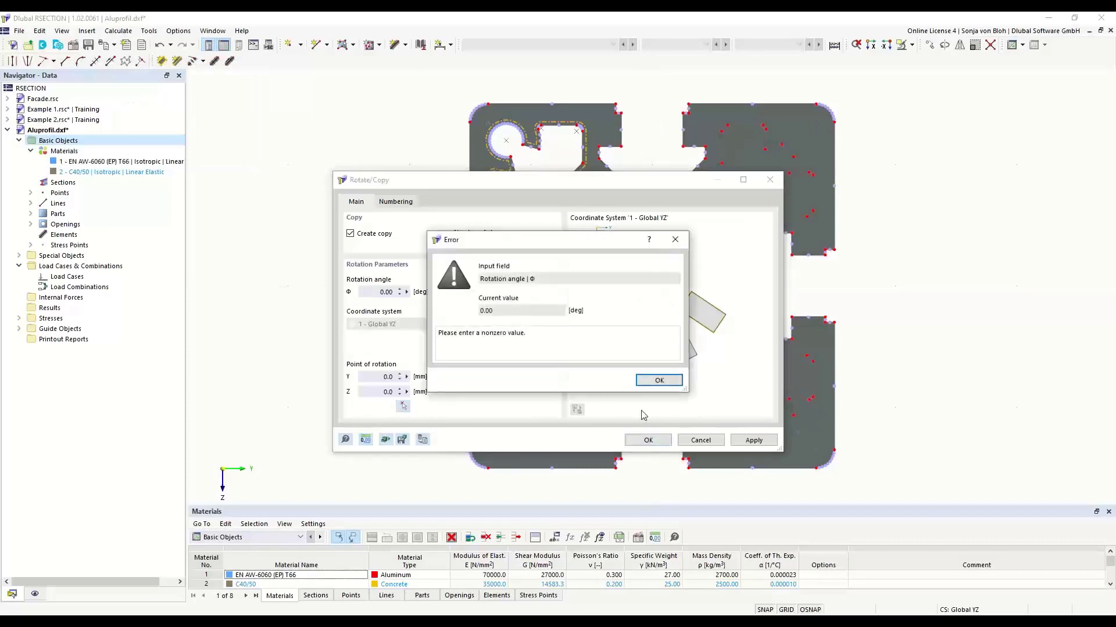
{"action": "left_click", "coordinate": [659, 381]}
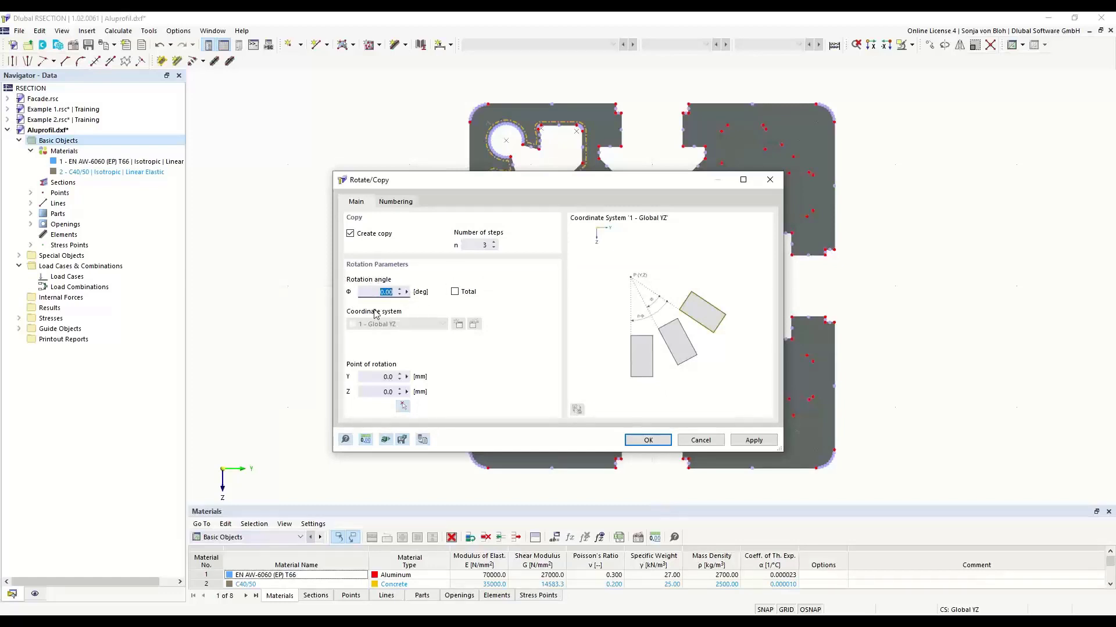
{"action": "type", "text": "90"}
{"action": "left_click", "coordinate": [642, 441]}
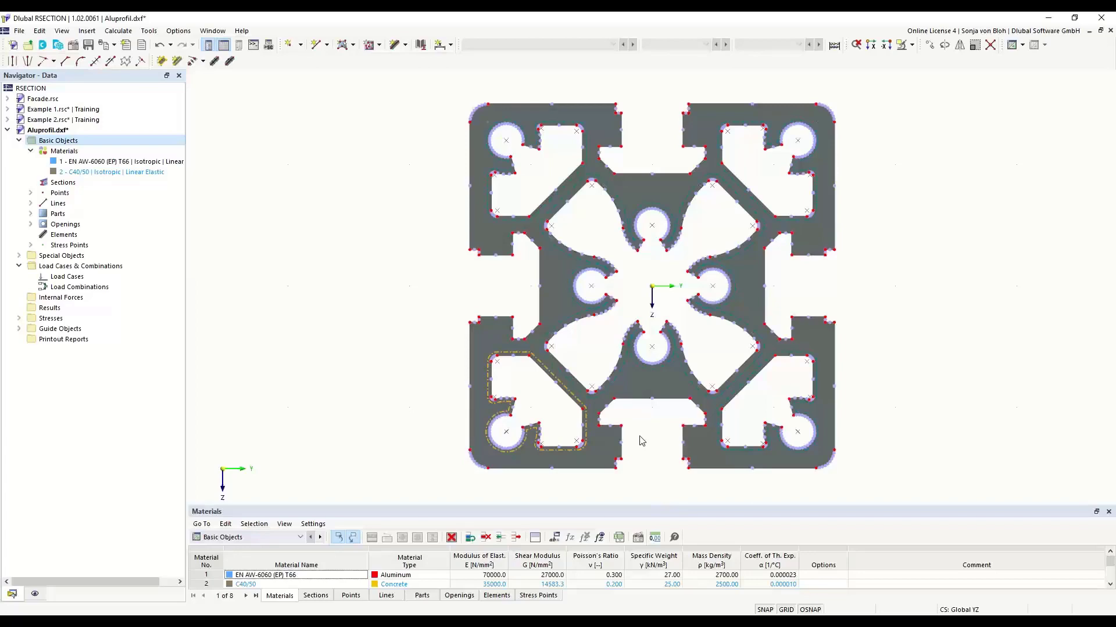
Step: Create a permanent load case LC1 named "N + MT" for the aluminium profile
{"action": "right_click", "coordinate": [84, 277]}
{"action": "left_click", "coordinate": [111, 298]}
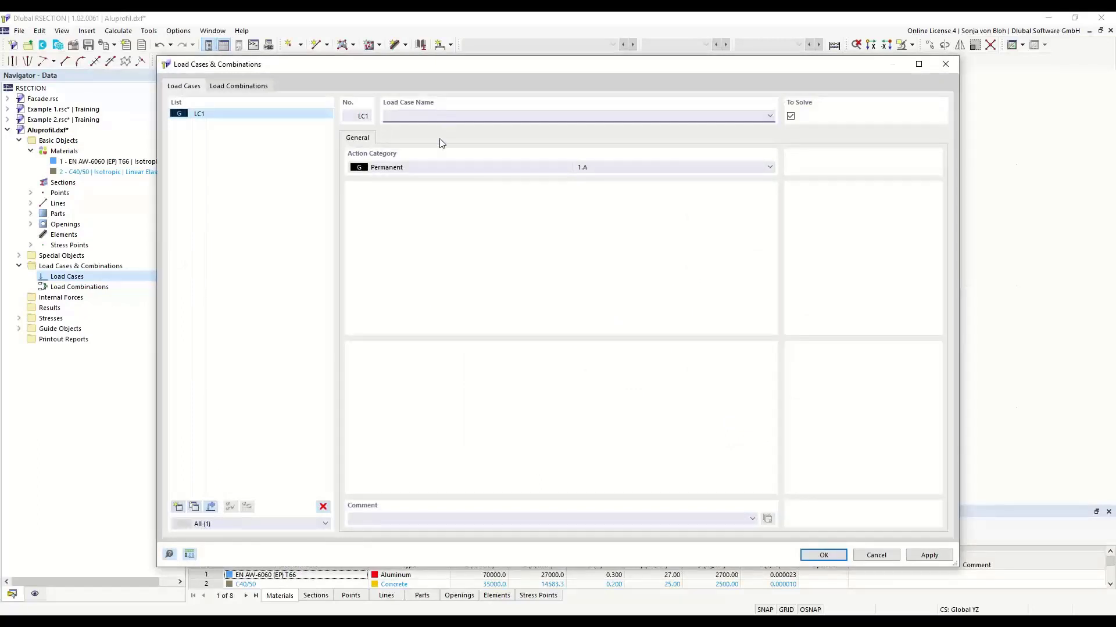
{"action": "type", "text": "N + MT"}
{"action": "left_click", "coordinate": [817, 556]}
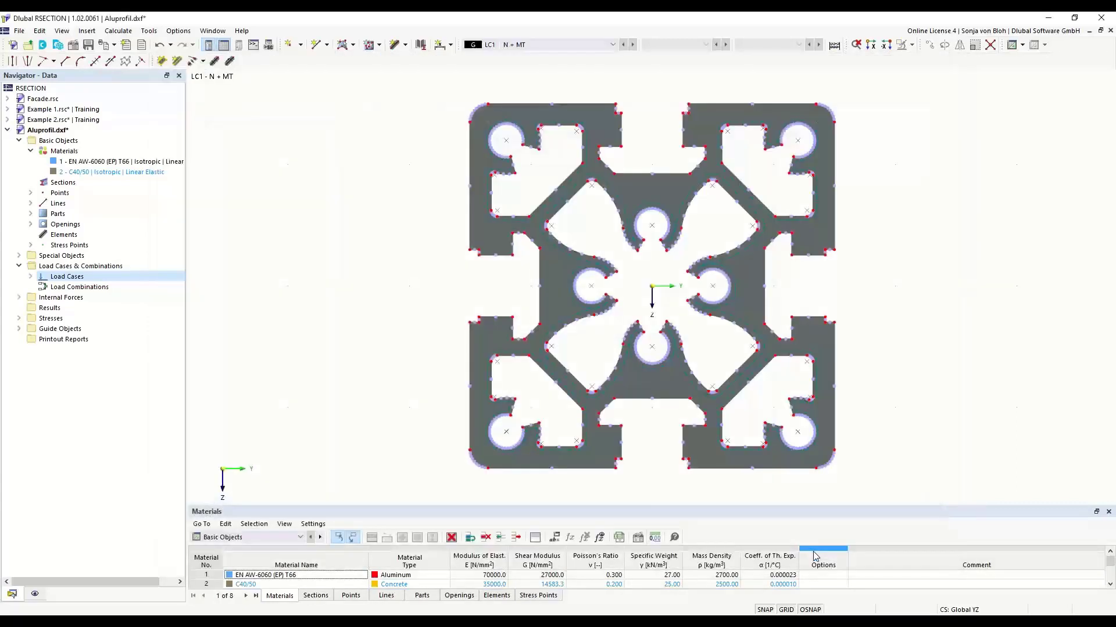
Step: Define internal forces for LC1 on member 1 with axial force N of -10 kN and primary torsional moment Mxp of 0.3 kNm
{"action": "left_click", "coordinate": [18, 297]}
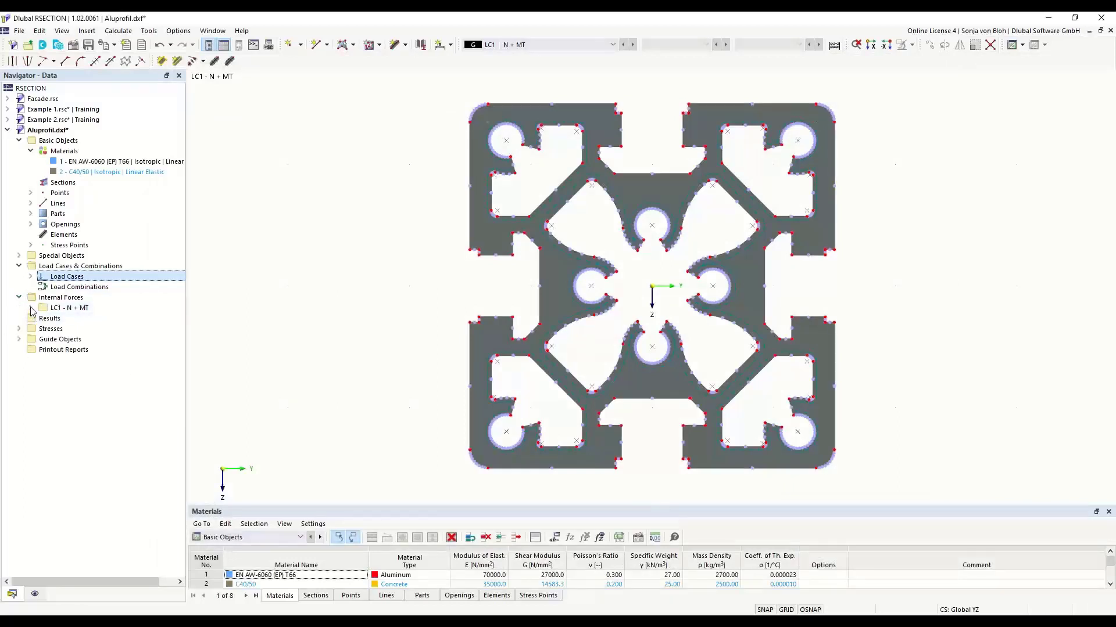
{"action": "left_click", "coordinate": [30, 308]}
{"action": "double_click", "coordinate": [87, 321]}
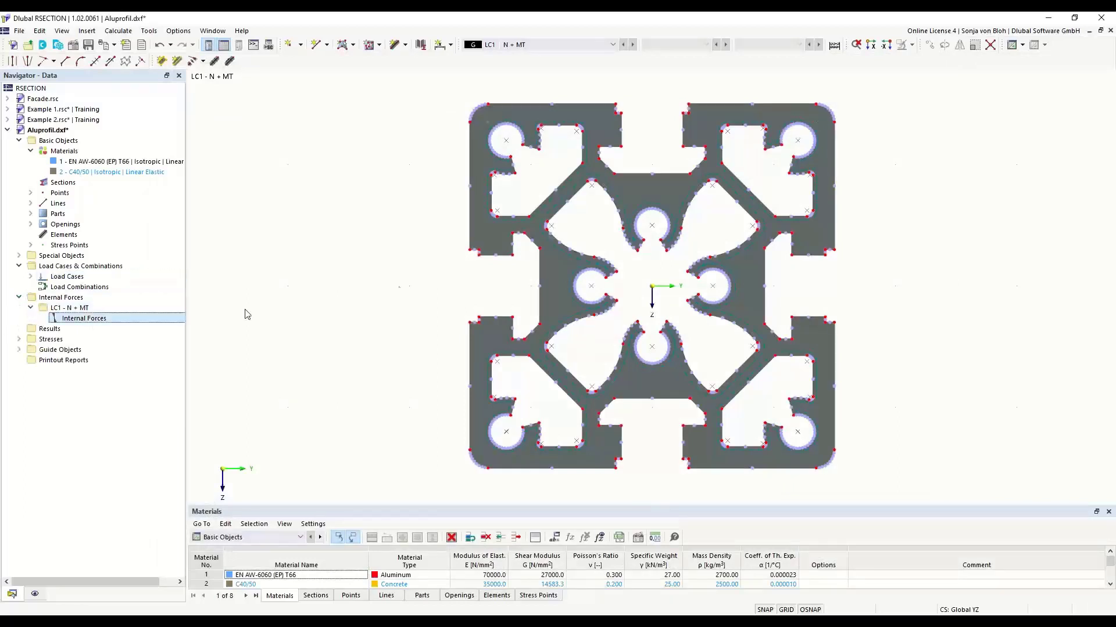
{"action": "left_click", "coordinate": [500, 210]}
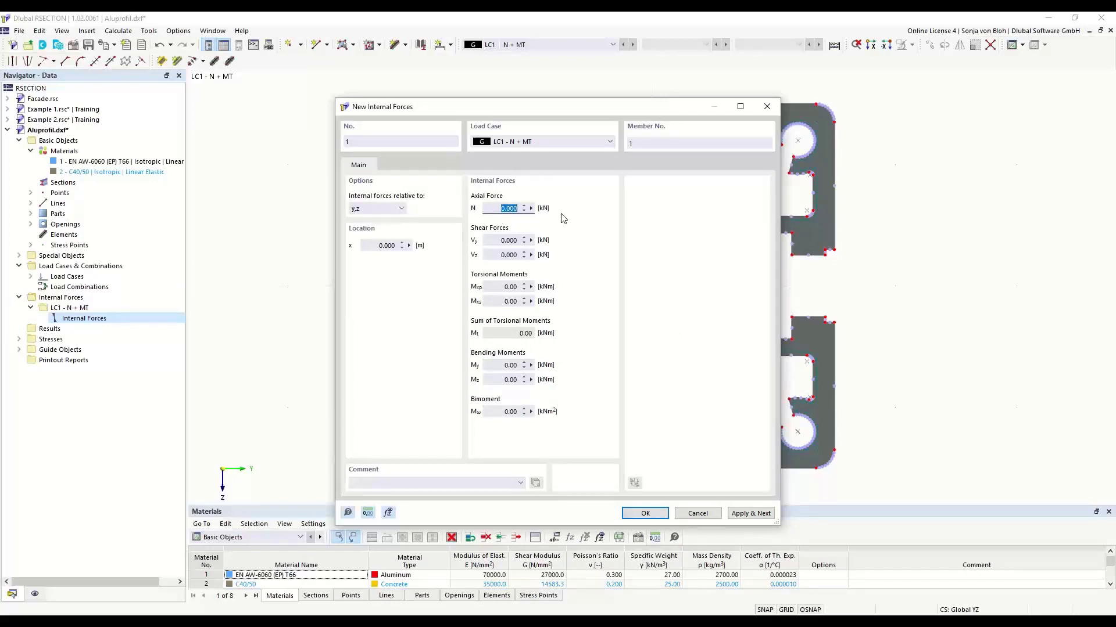
{"action": "type", "text": "-10"}
{"action": "left_click", "coordinate": [496, 288]}
{"action": "type", "text": "0,3"}
{"action": "left_click", "coordinate": [639, 513]}
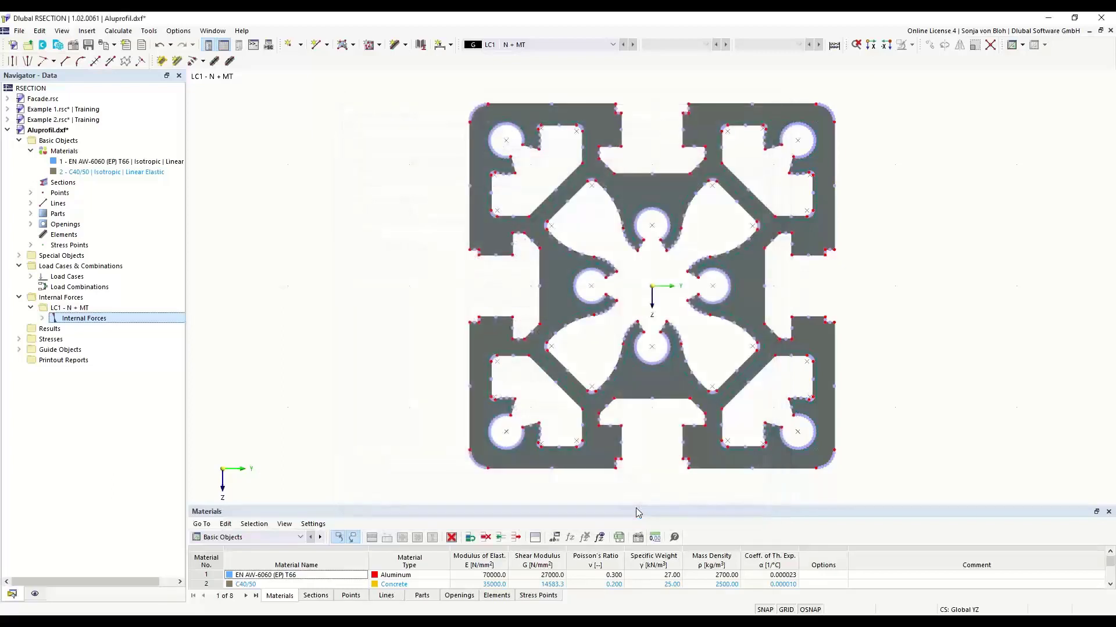
Step: Calculate the aluminium profile and display its von Mises equivalent stresses for load case LC1
{"action": "left_click", "coordinate": [118, 31]}
{"action": "left_click", "coordinate": [140, 45]}
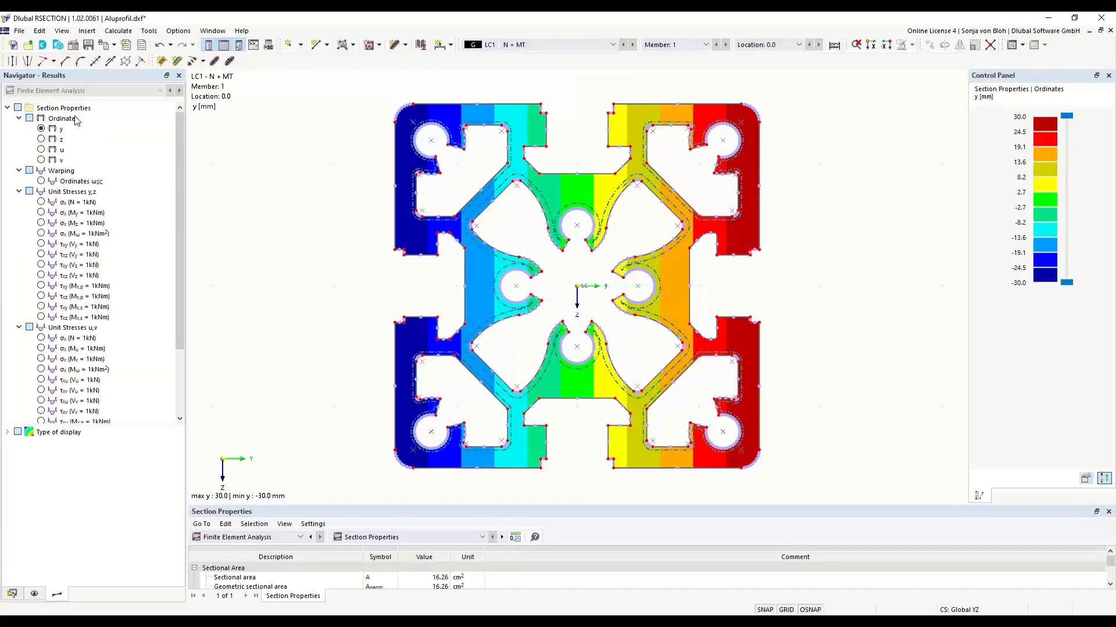
{"action": "left_click_drag", "start_coordinate": [180, 291], "coordinate": [185, 370]}
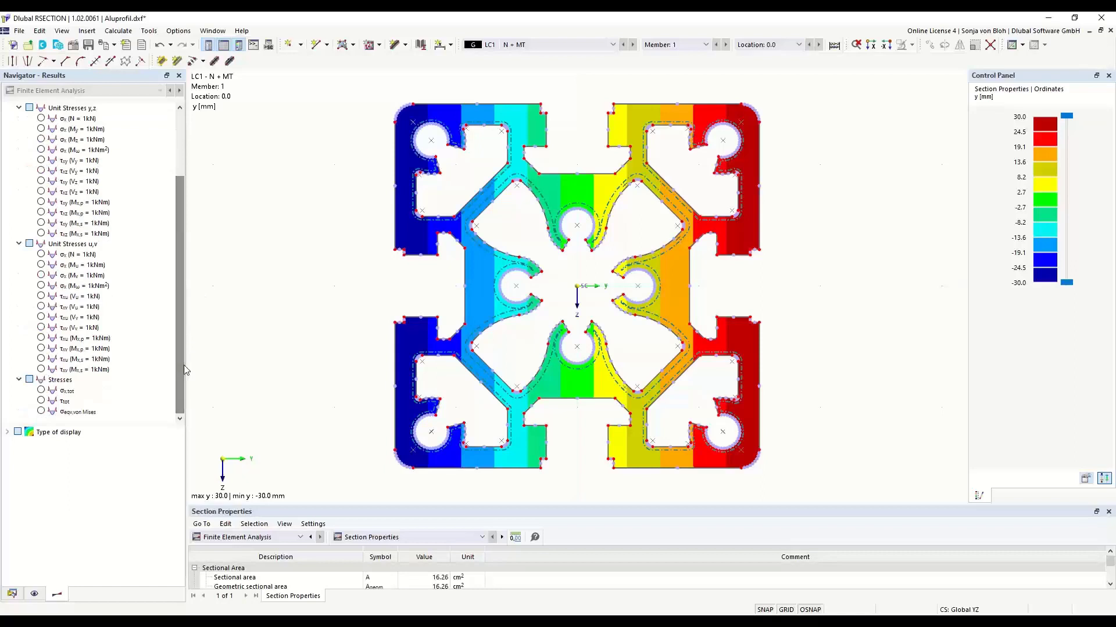
{"action": "left_click", "coordinate": [41, 411]}
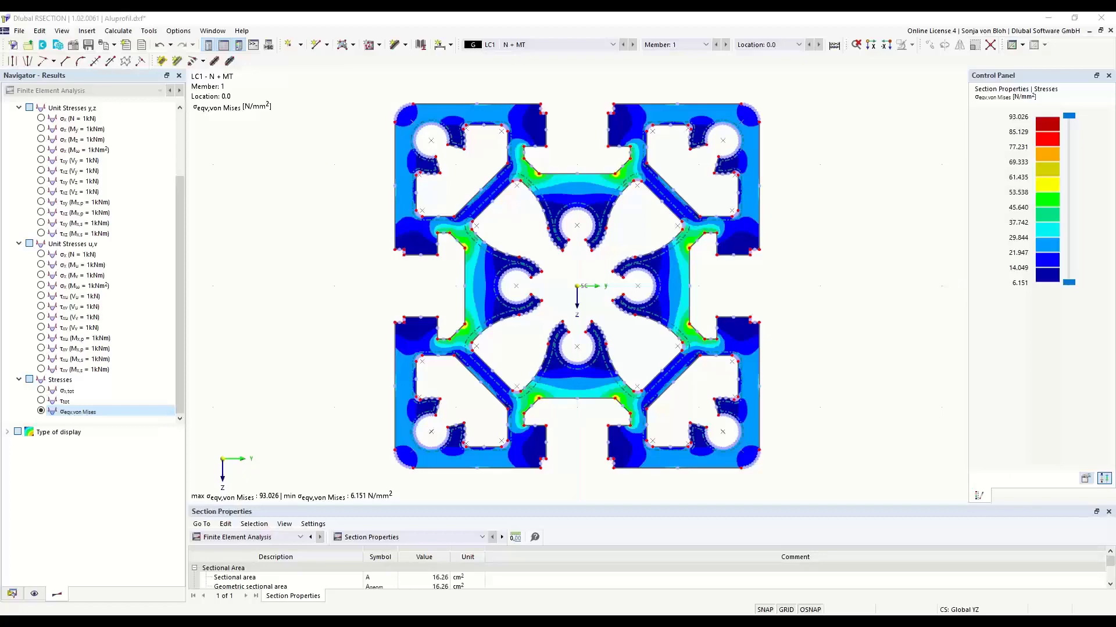
Step: Create a new model named "Example 4" in the Training series with the Finite Element Analysis method
{"action": "left_click", "coordinate": [12, 44]}
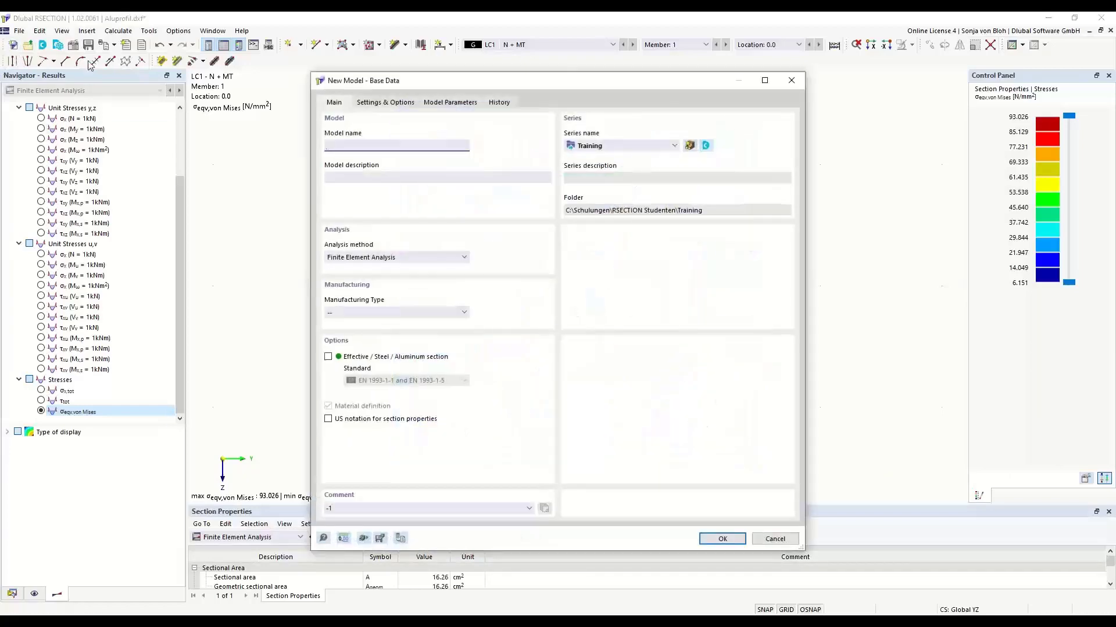
{"action": "type", "text": "Ed"}
{"action": "type", "text": "xample 4"}
{"action": "left_click", "coordinate": [721, 540]}
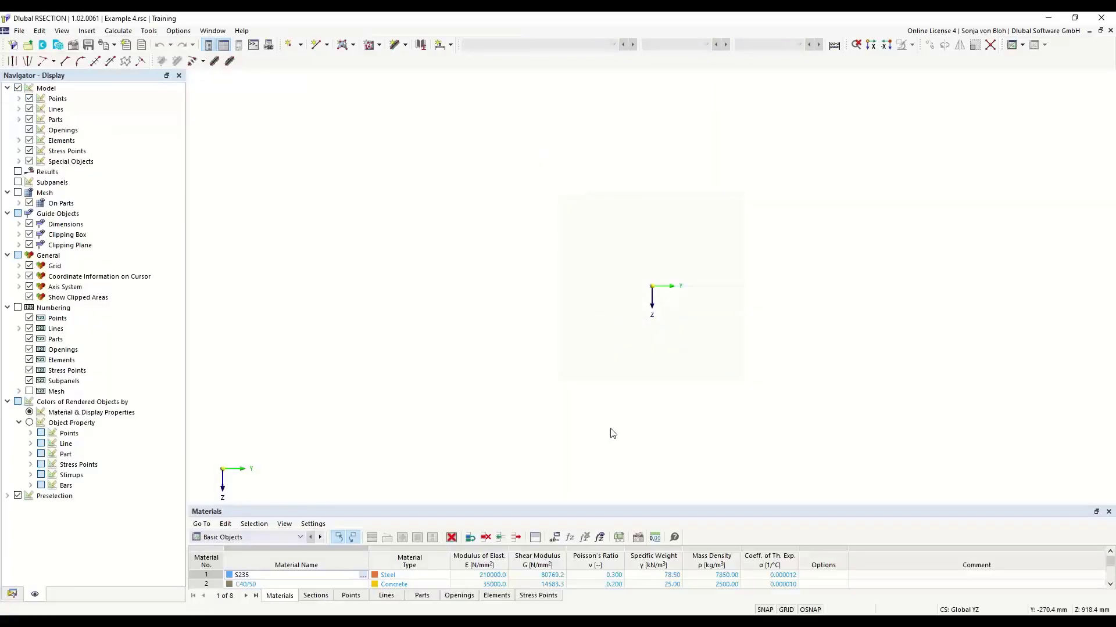
Step: Assign steel S235 per EN 1993-1-1:2005-05 from the material library to material 1
{"action": "left_click", "coordinate": [12, 594]}
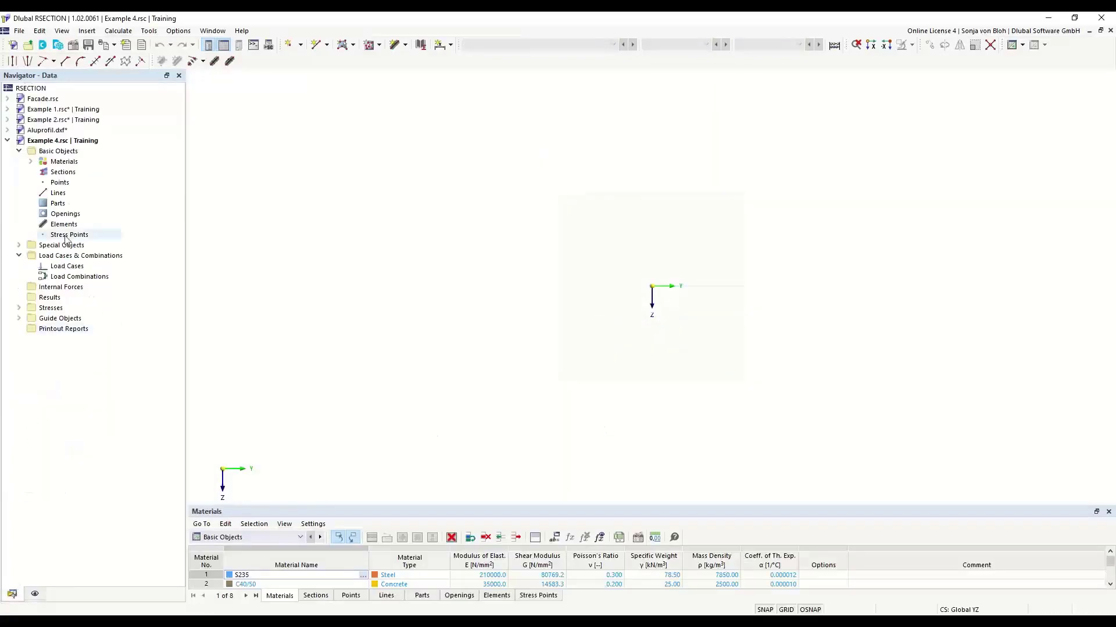
{"action": "left_click", "coordinate": [31, 161]}
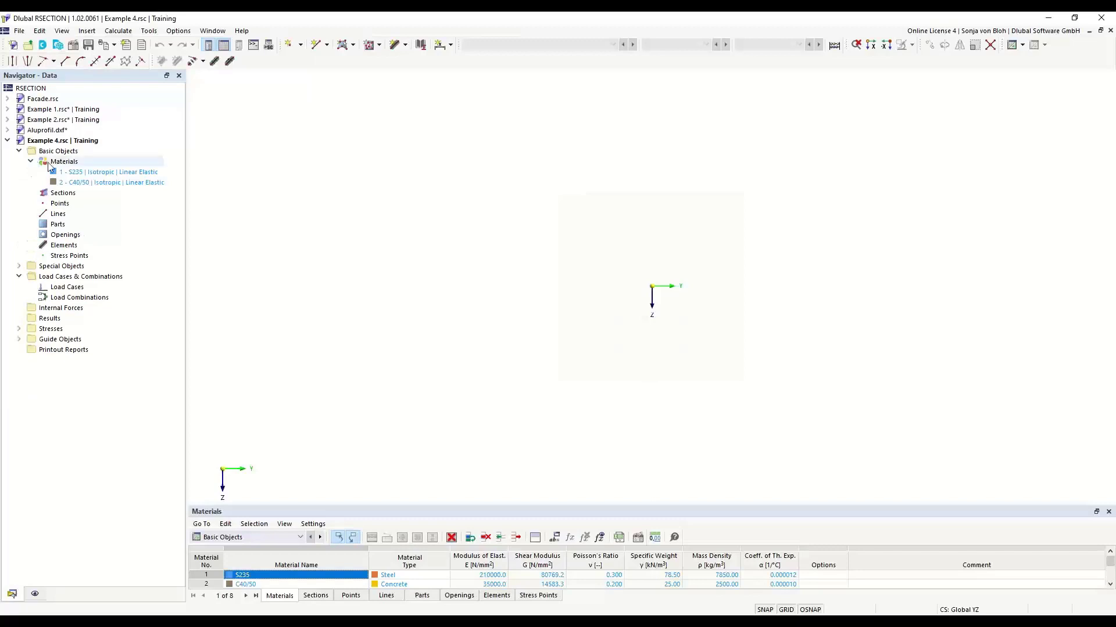
{"action": "double_click", "coordinate": [93, 172]}
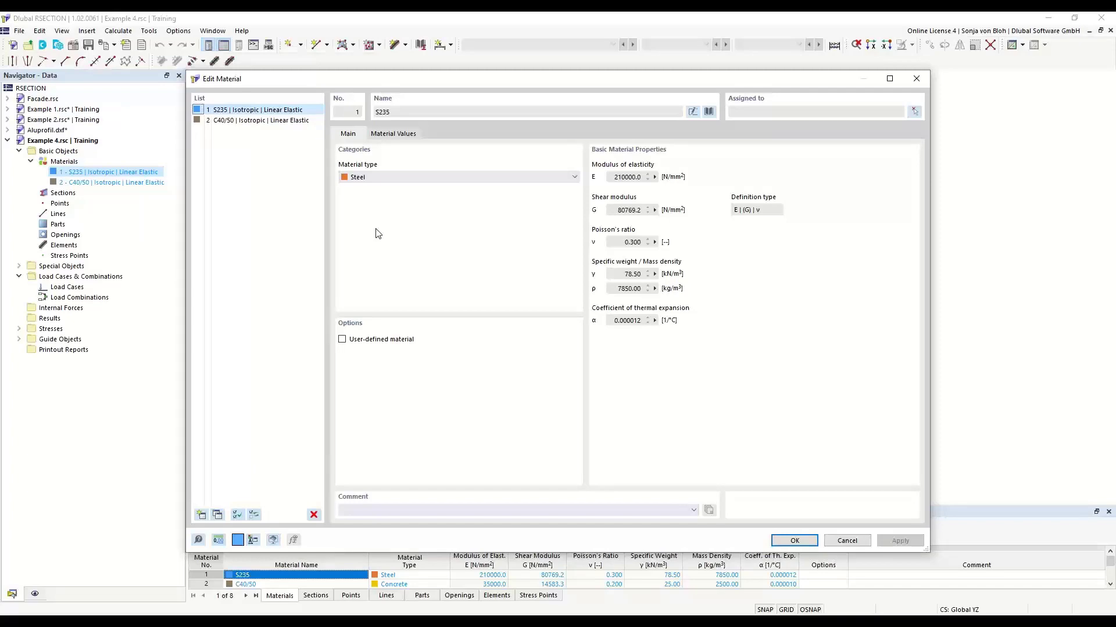
{"action": "left_click", "coordinate": [709, 111]}
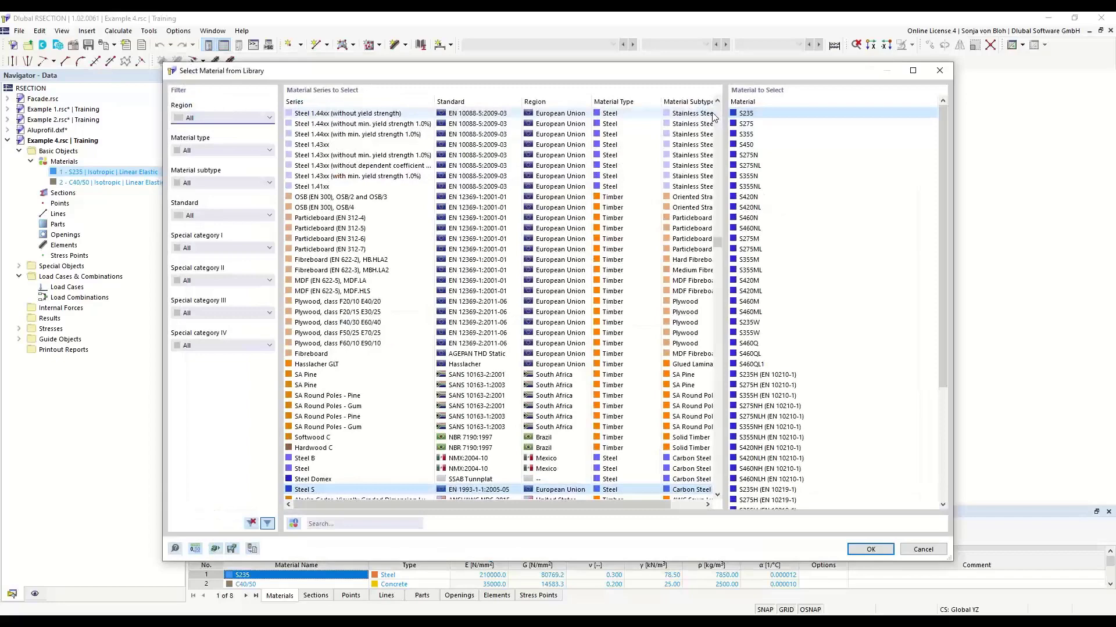
{"action": "left_click", "coordinate": [321, 524]}
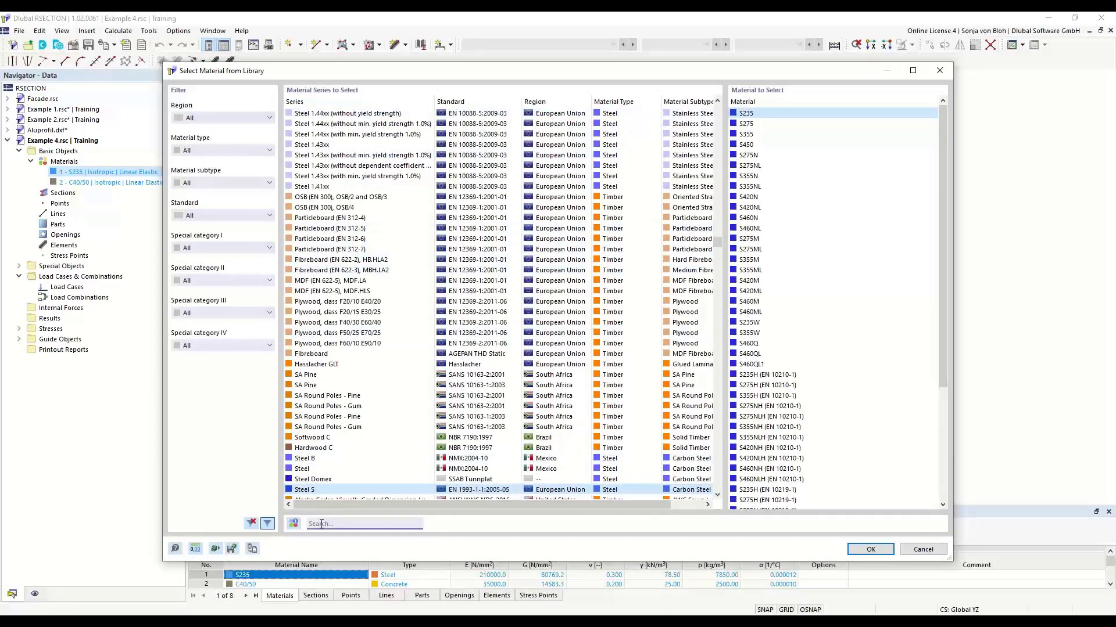
{"action": "type", "text": "S235"}
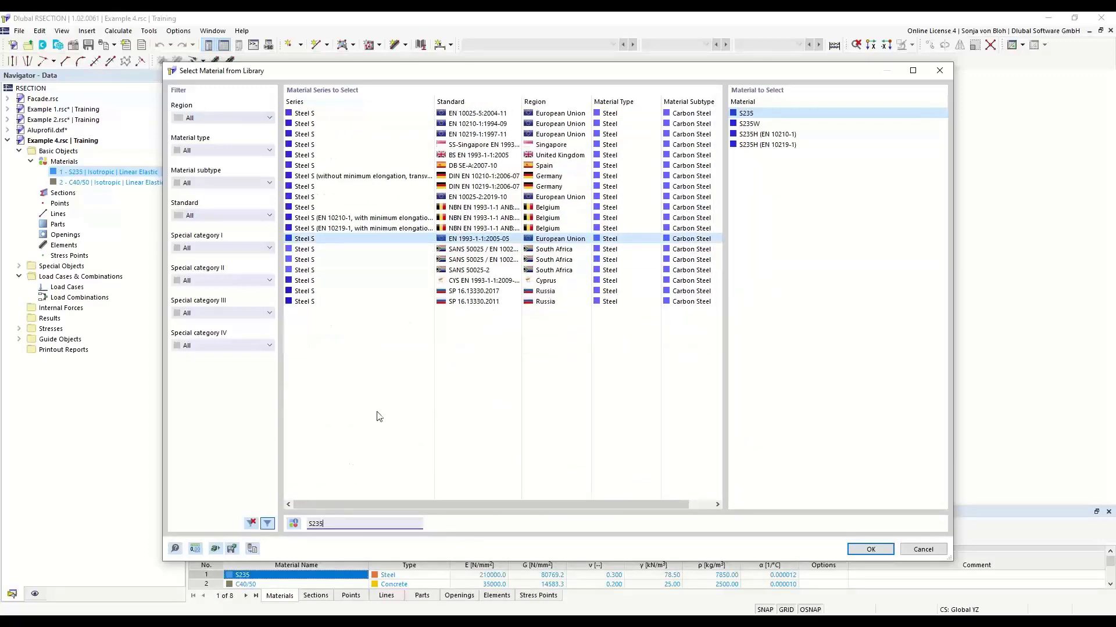
{"action": "left_click", "coordinate": [753, 114]}
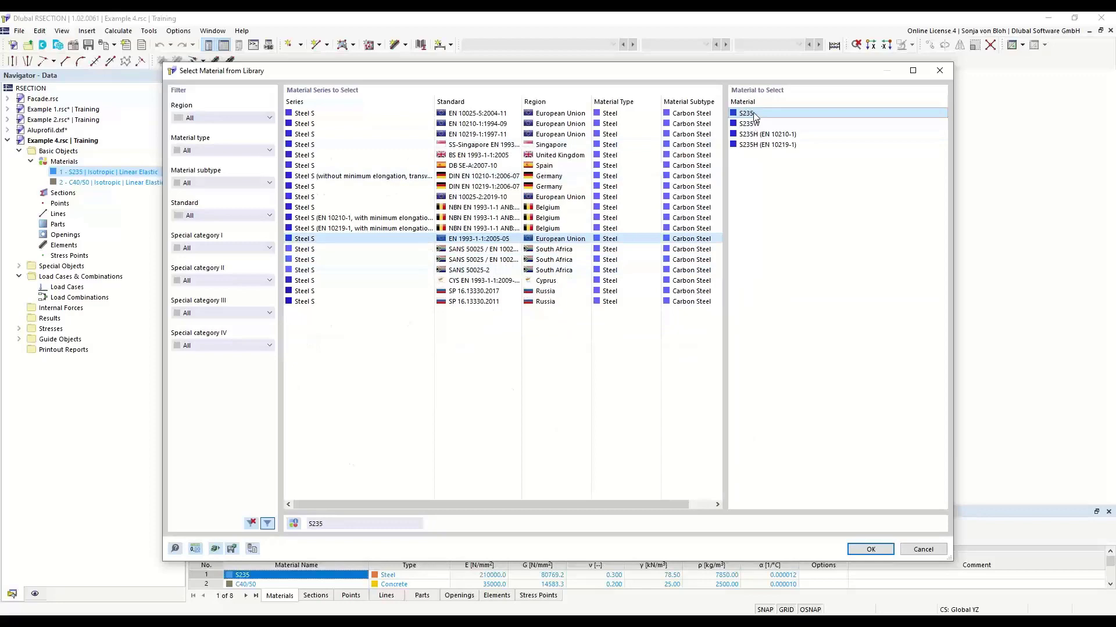
{"action": "left_click", "coordinate": [860, 549]}
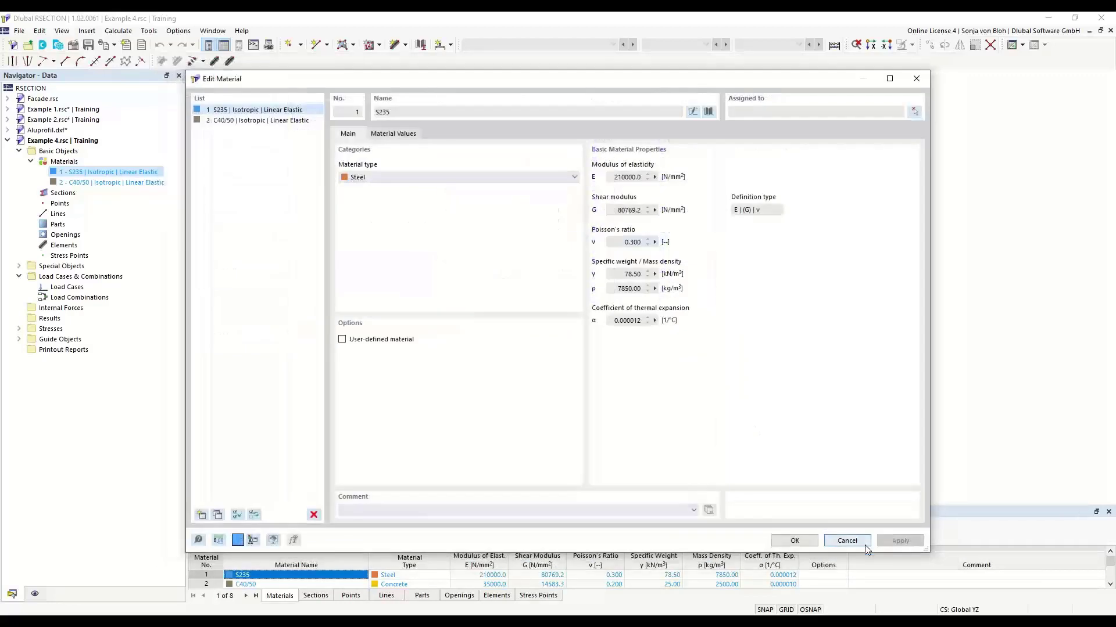
Step: Delete the preset concrete material C40/50 from the material list
{"action": "left_click", "coordinate": [253, 120]}
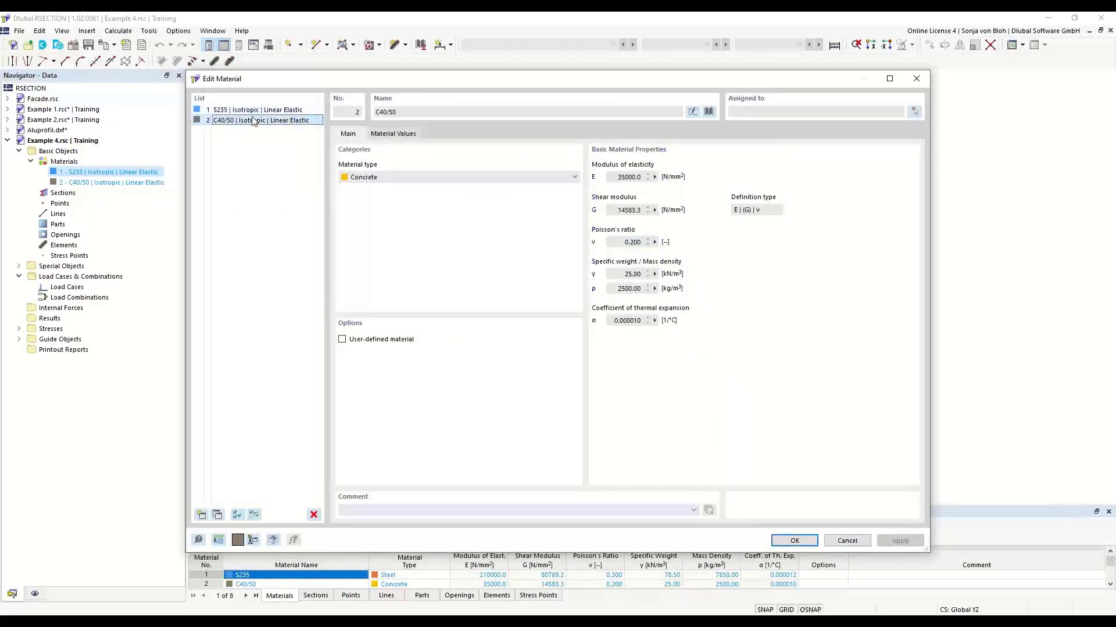
{"action": "left_click", "coordinate": [313, 514]}
{"action": "left_click", "coordinate": [569, 360]}
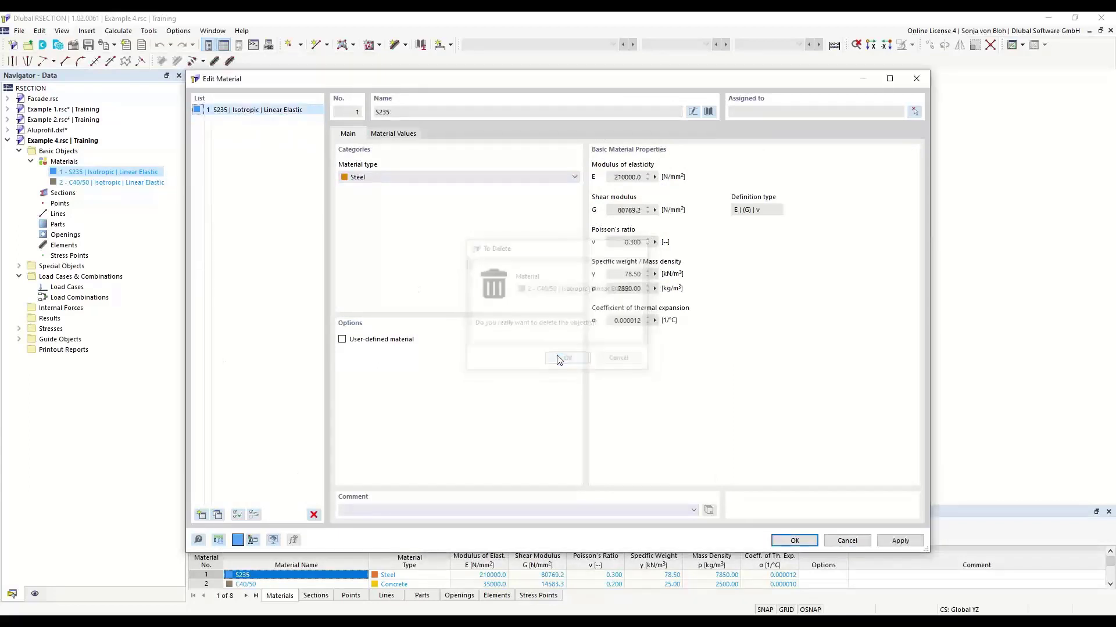
Step: Add a new material 2 from the library, filtering for concrete and choosing C40/50 per EN 1992-1-1
{"action": "left_click", "coordinate": [200, 516]}
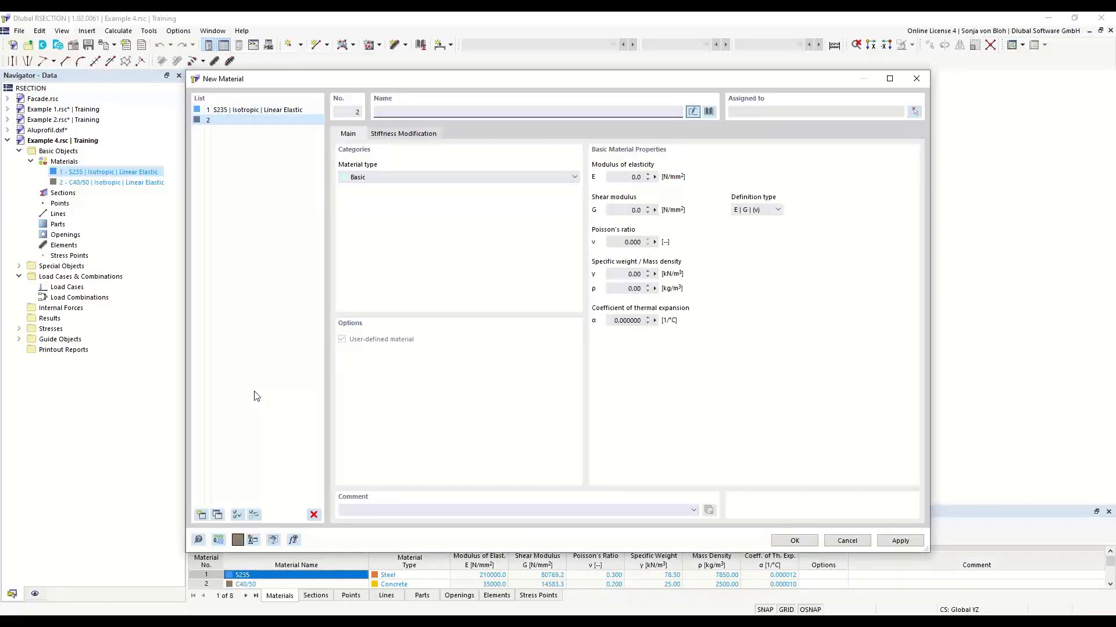
{"action": "left_click", "coordinate": [709, 112]}
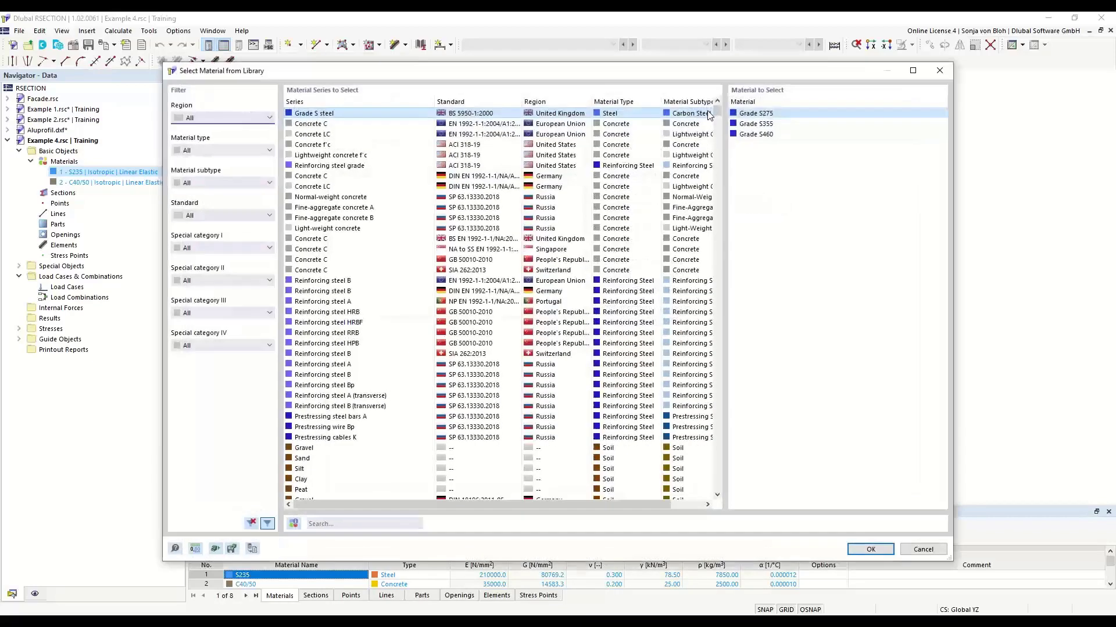
{"action": "left_click", "coordinate": [270, 151]}
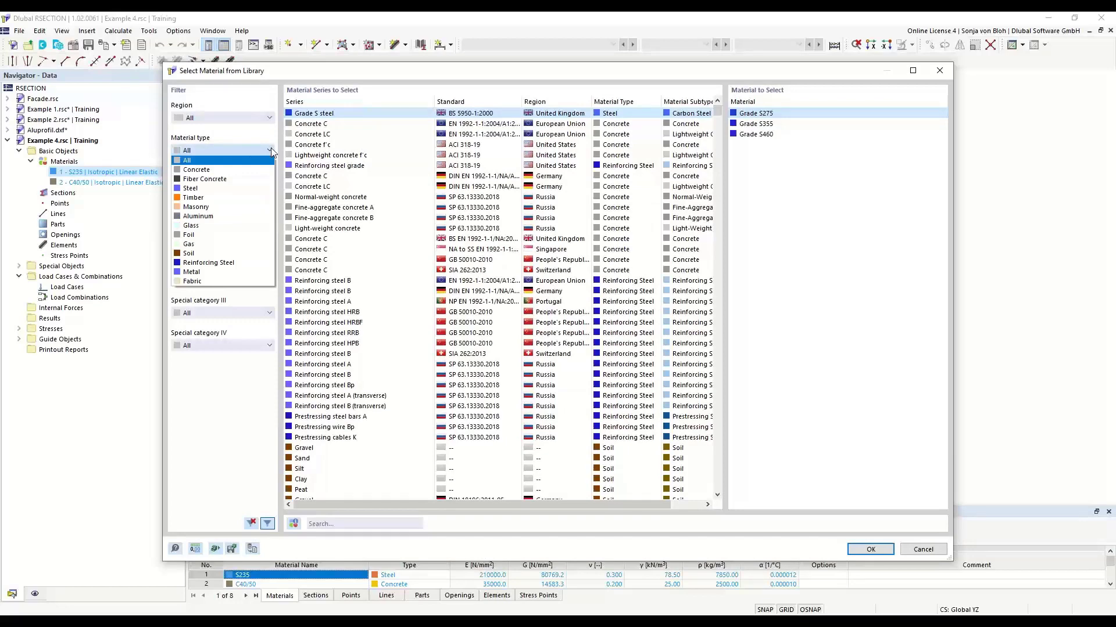
{"action": "left_click", "coordinate": [204, 170]}
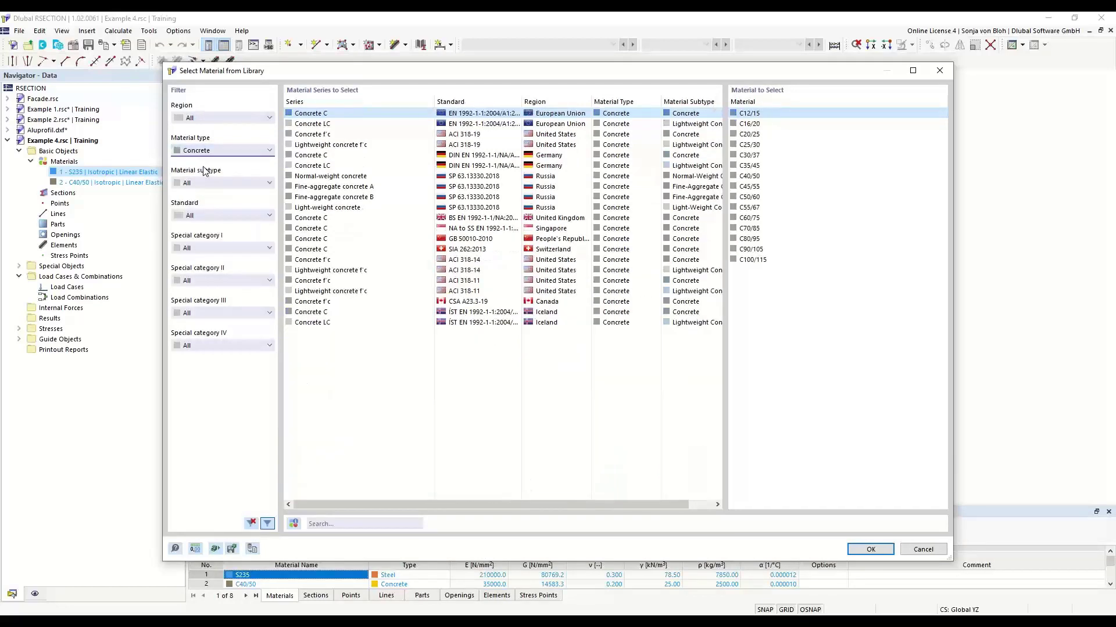
{"action": "left_click", "coordinate": [758, 177]}
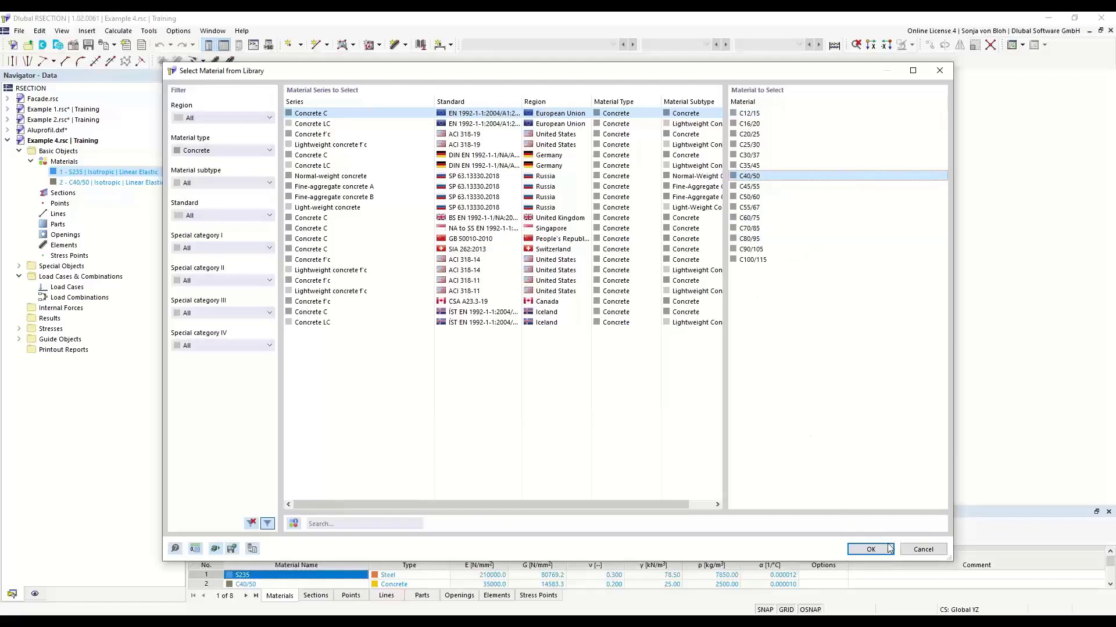
{"action": "left_click", "coordinate": [870, 549]}
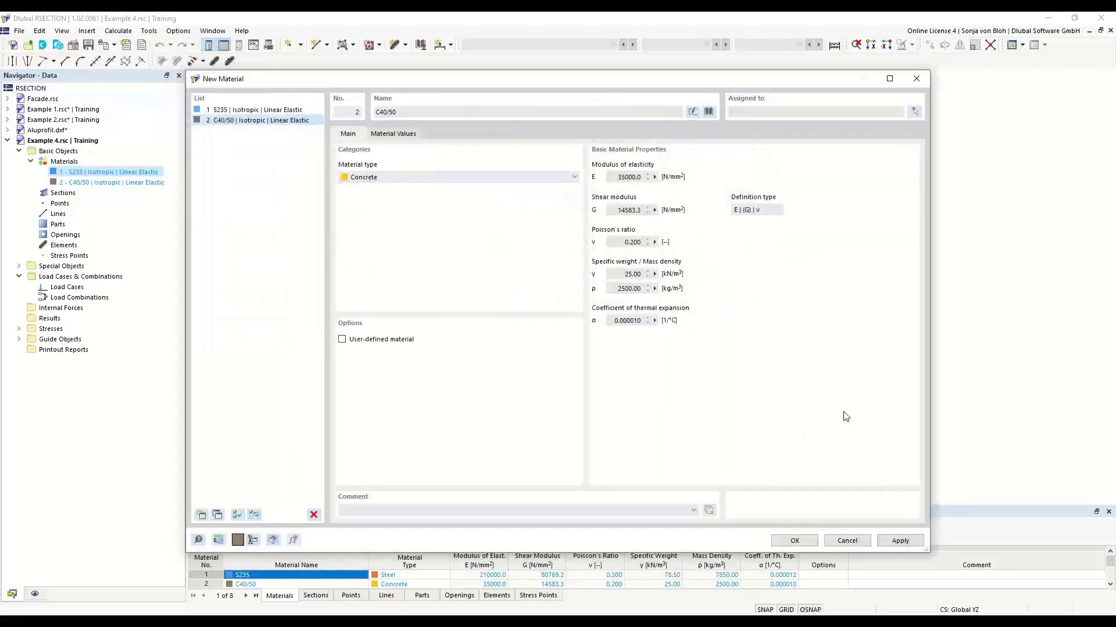
{"action": "left_click", "coordinate": [791, 540]}
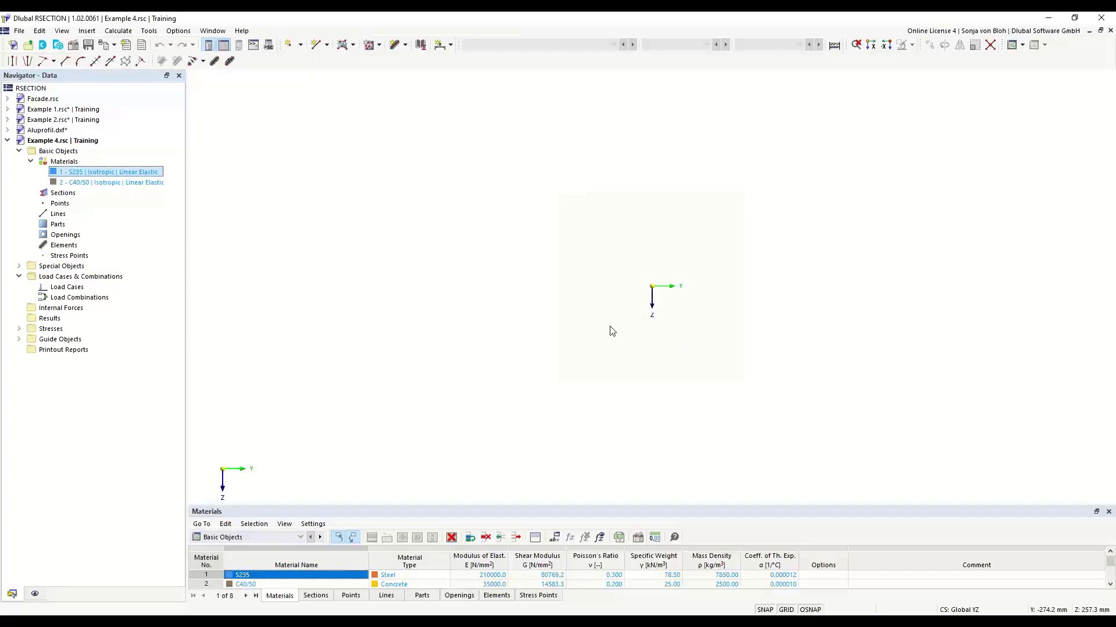
Step: Define a new single-line element by length and direction, 1000 mm long at 0° and 200 mm thick
{"action": "left_click", "coordinate": [405, 46]}
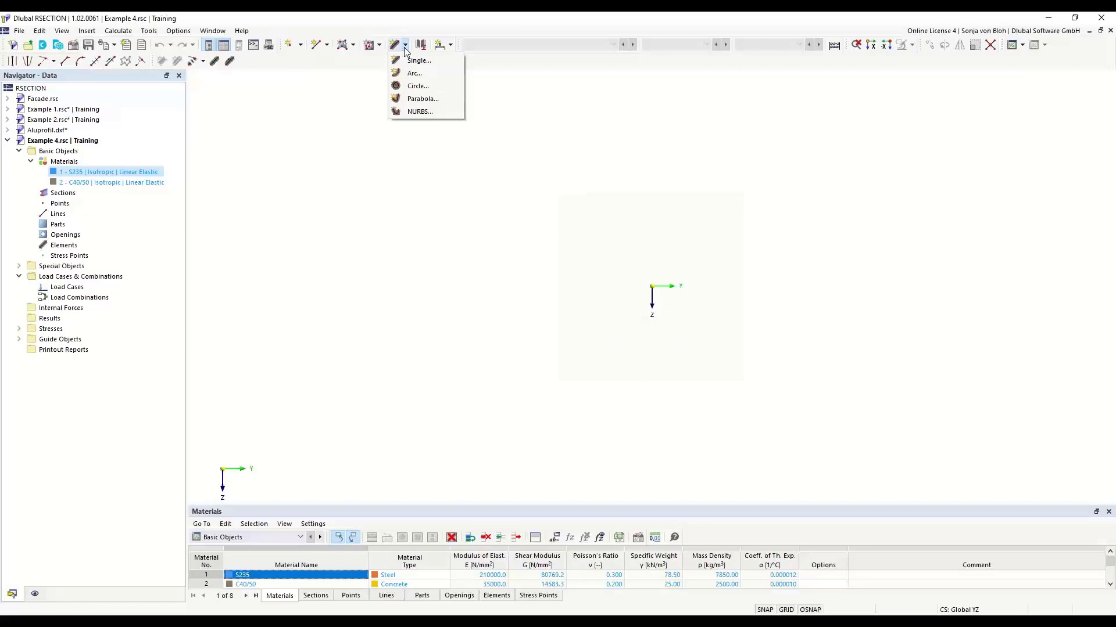
{"action": "left_click", "coordinate": [414, 60]}
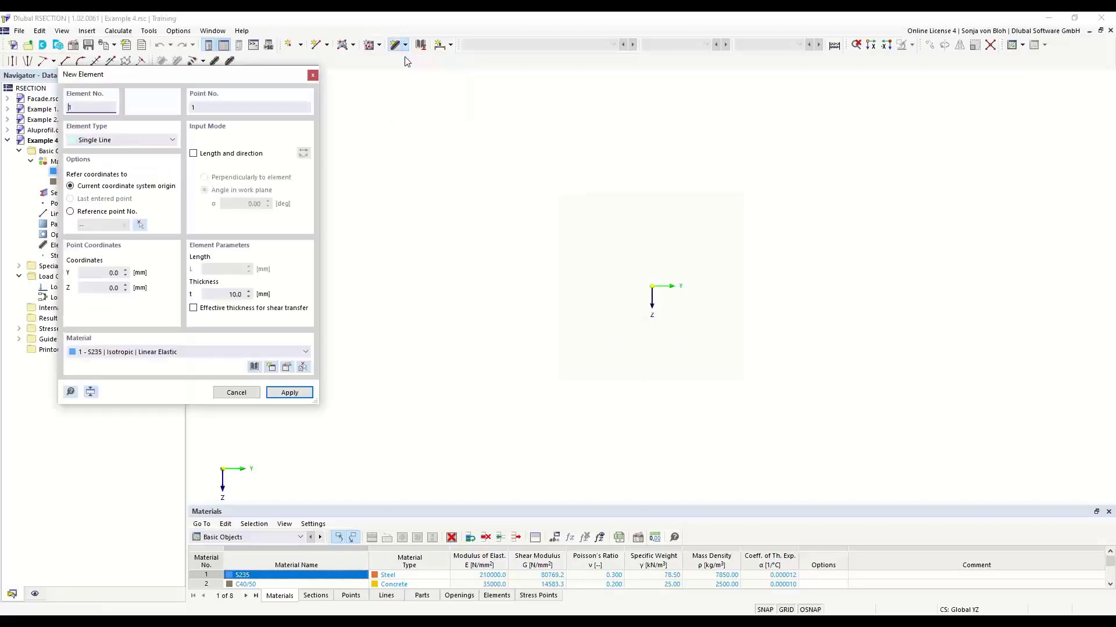
{"action": "left_click_drag", "start_coordinate": [143, 77], "coordinate": [289, 137]}
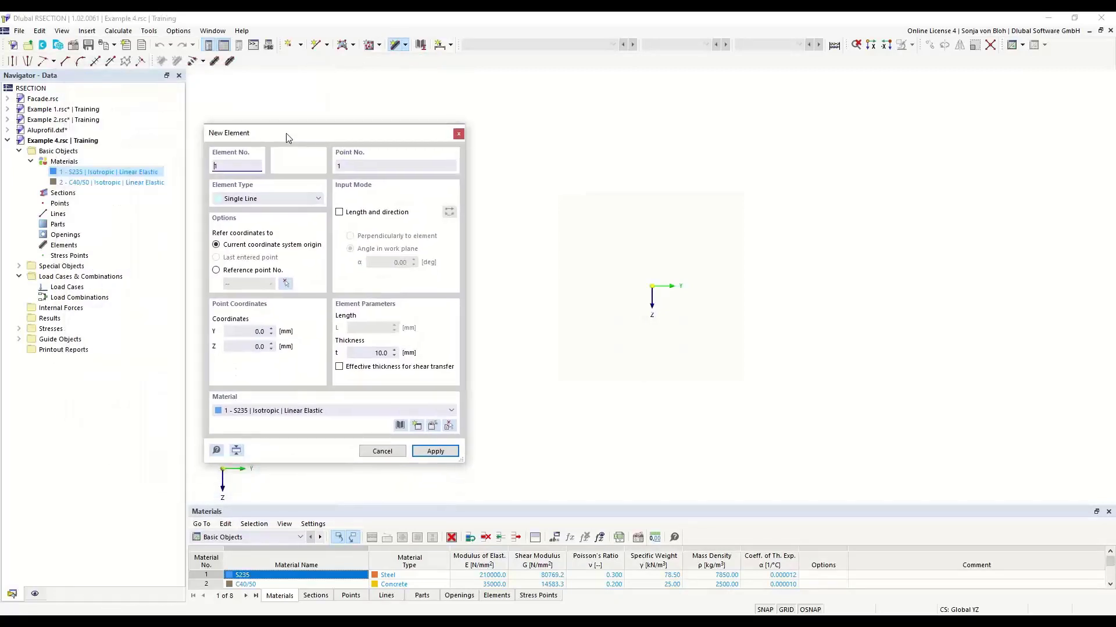
{"action": "left_click", "coordinate": [342, 213]}
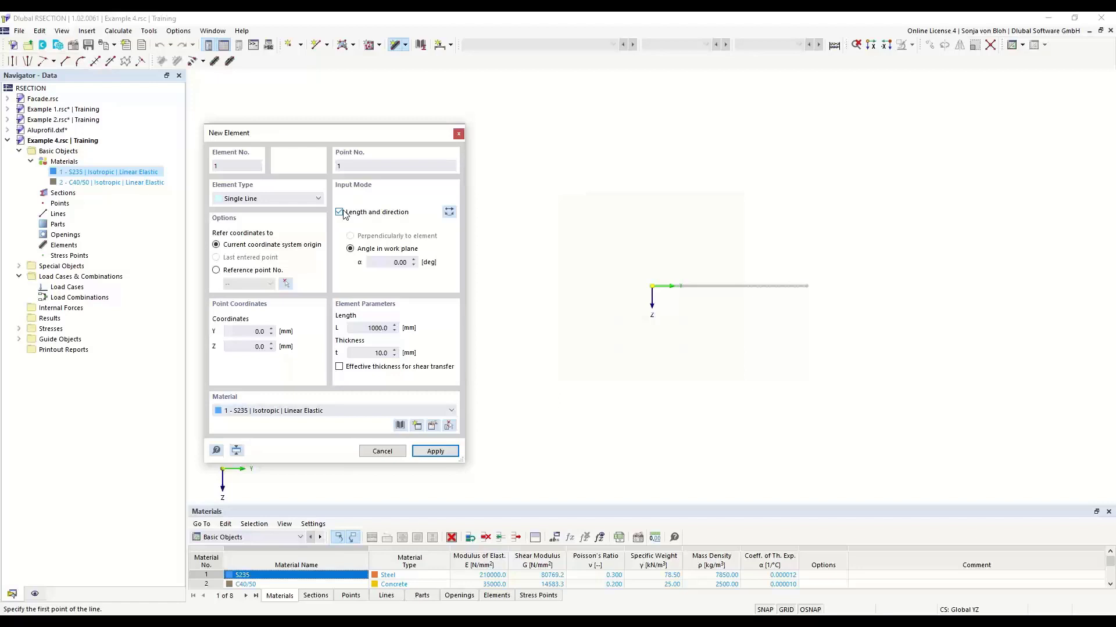
{"action": "left_click_drag", "start_coordinate": [360, 328], "coordinate": [410, 332]}
{"action": "left_click_drag", "start_coordinate": [369, 354], "coordinate": [402, 355]}
{"action": "type", "text": "200"}
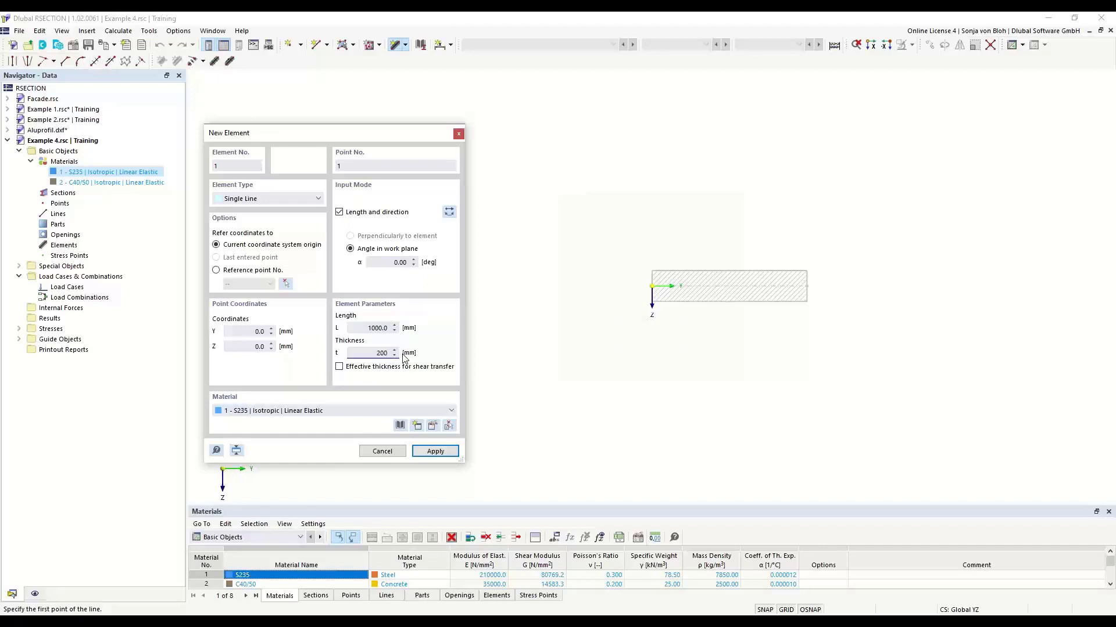
Step: Assign material C40/50 to the slab element and place it starting from the coordinate origin
{"action": "left_click", "coordinate": [451, 411]}
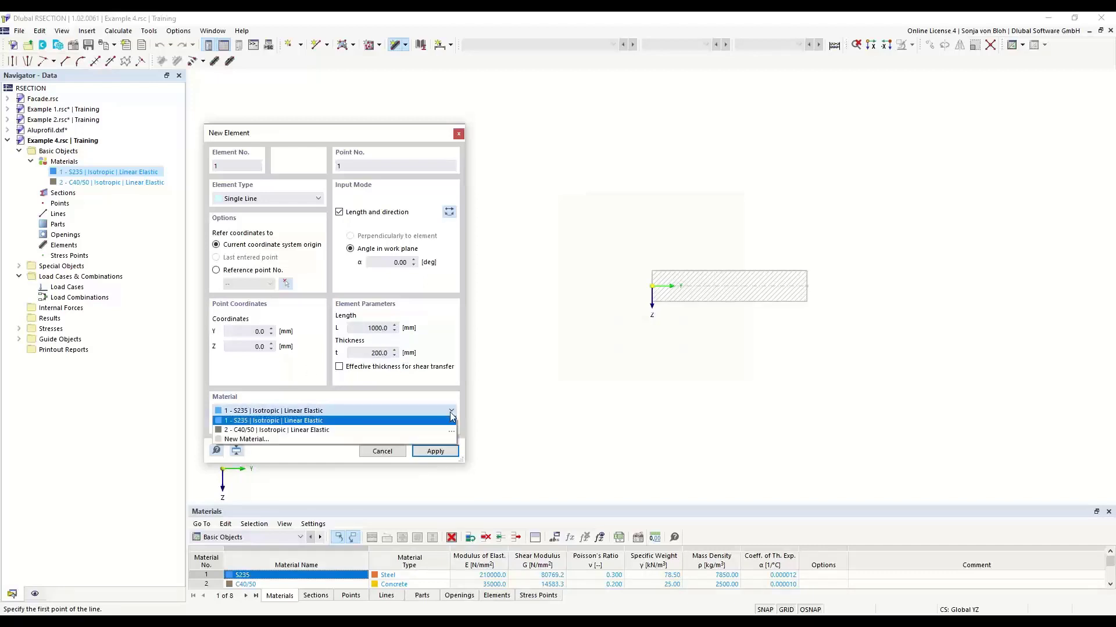
{"action": "left_click", "coordinate": [317, 430]}
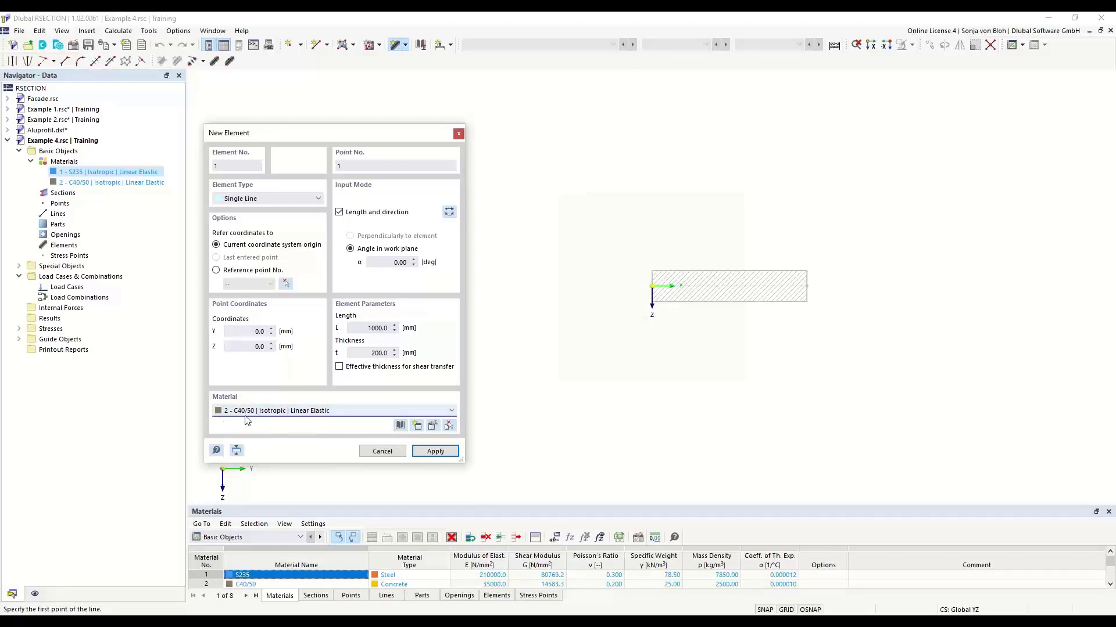
{"action": "scroll", "coordinate": [715, 294], "scroll_direction": "up", "scroll_amount": 4}
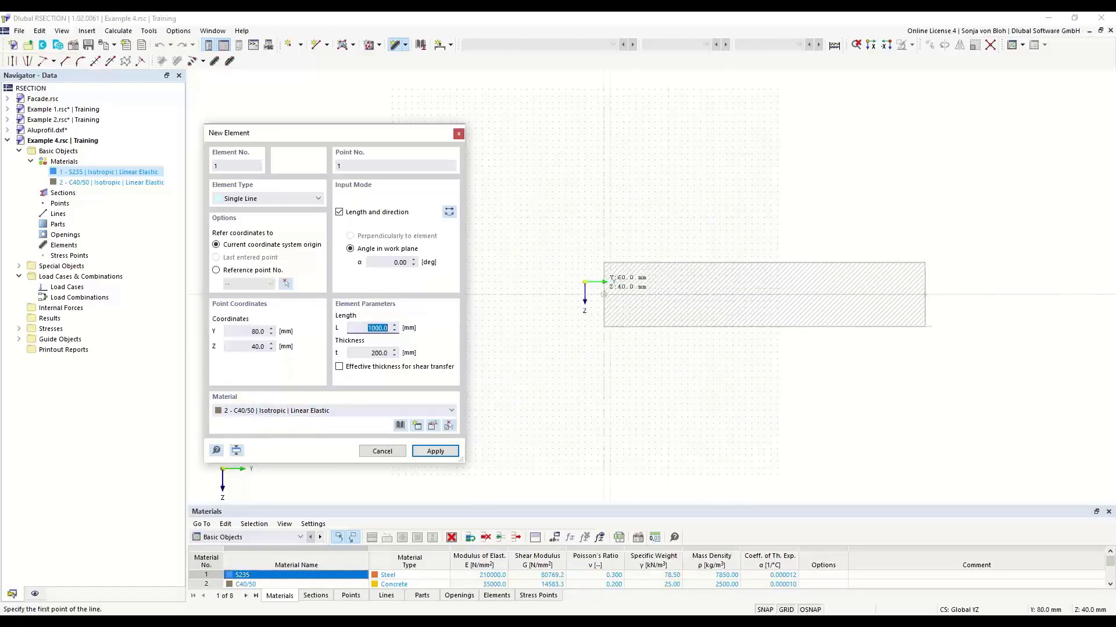
{"action": "left_click", "coordinate": [585, 282]}
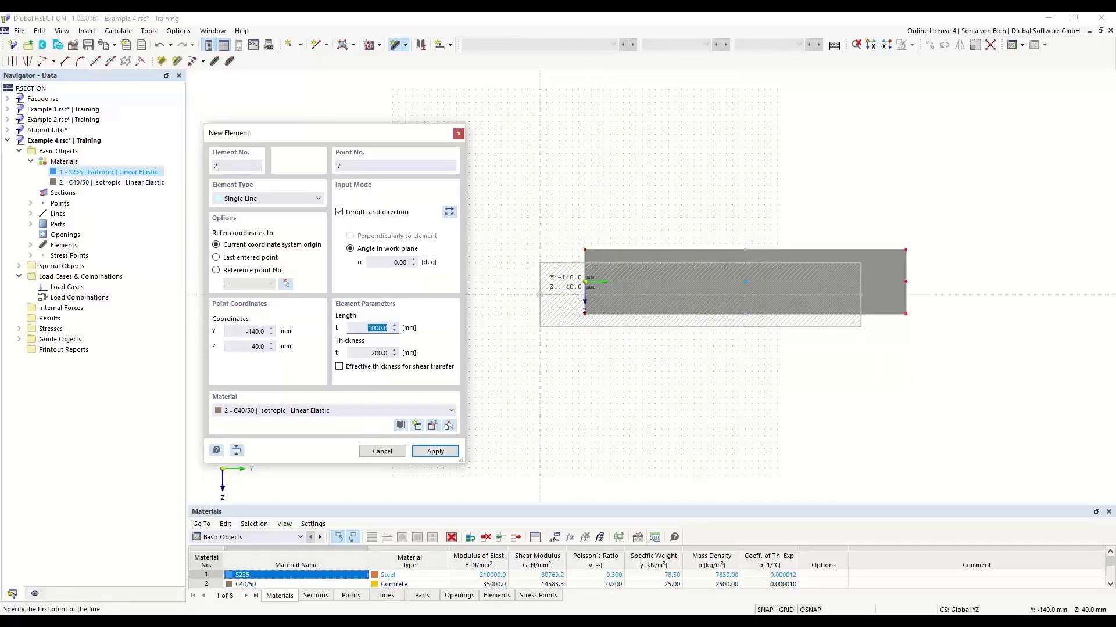
{"action": "key", "text": "Escape"}
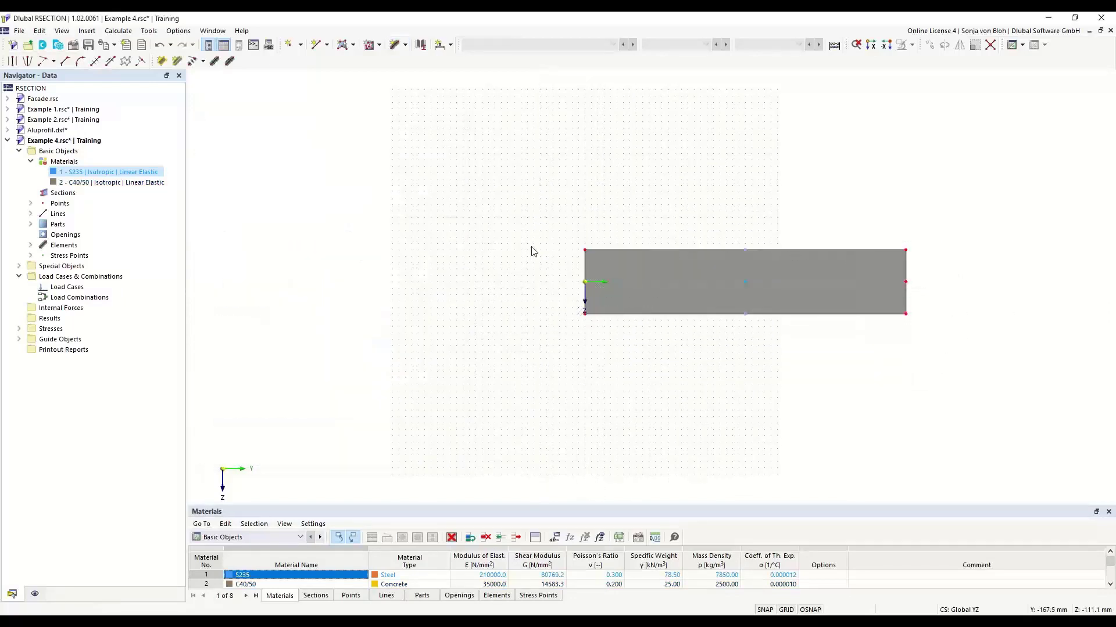
Step: Create a new section from the standardized steel I-section library, choosing HEB 400 per DIN 1025-2:1995-11 in material S235
{"action": "middle_click_drag", "start_coordinate": [705, 410], "coordinate": [545, 371]}
{"action": "scroll", "coordinate": [498, 280], "scroll_direction": "up", "scroll_amount": 2}
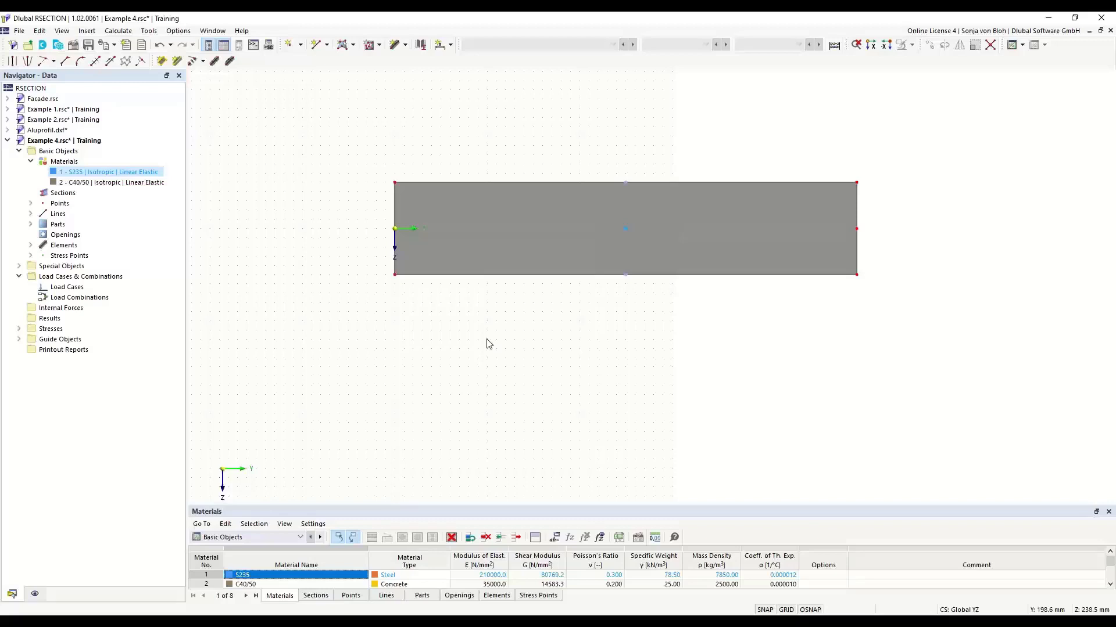
{"action": "right_click", "coordinate": [75, 197]}
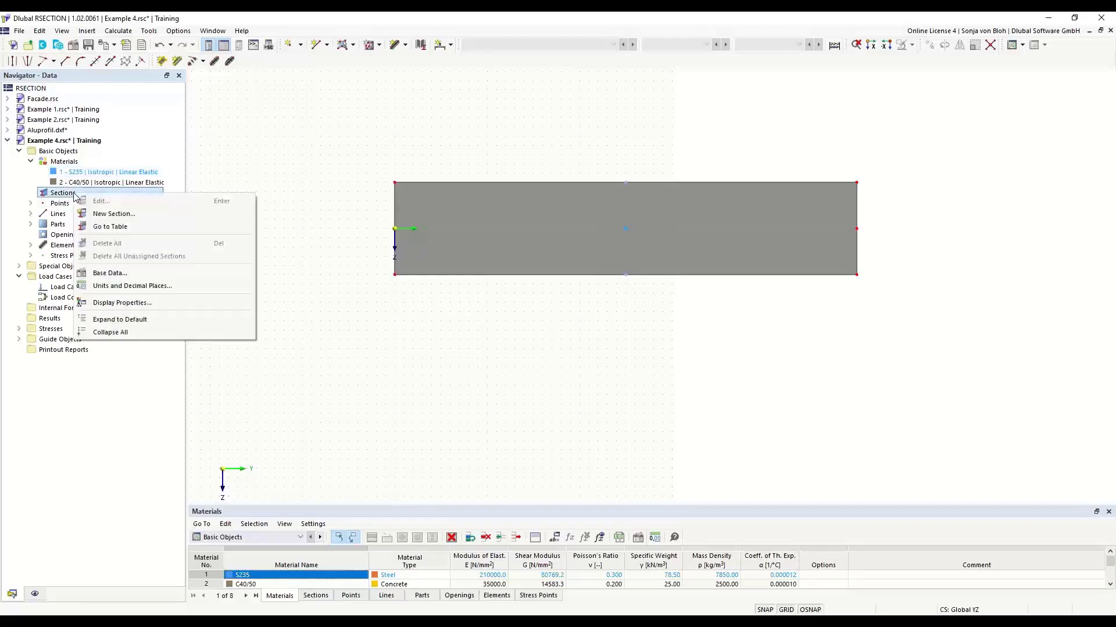
{"action": "left_click", "coordinate": [105, 214]}
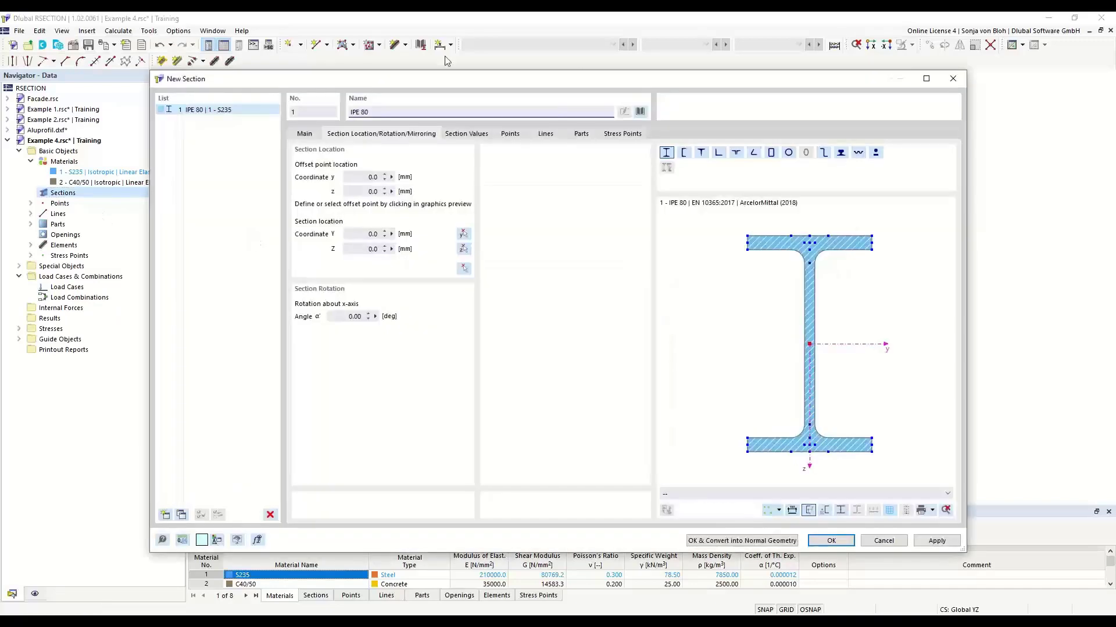
{"action": "left_click", "coordinate": [640, 112]}
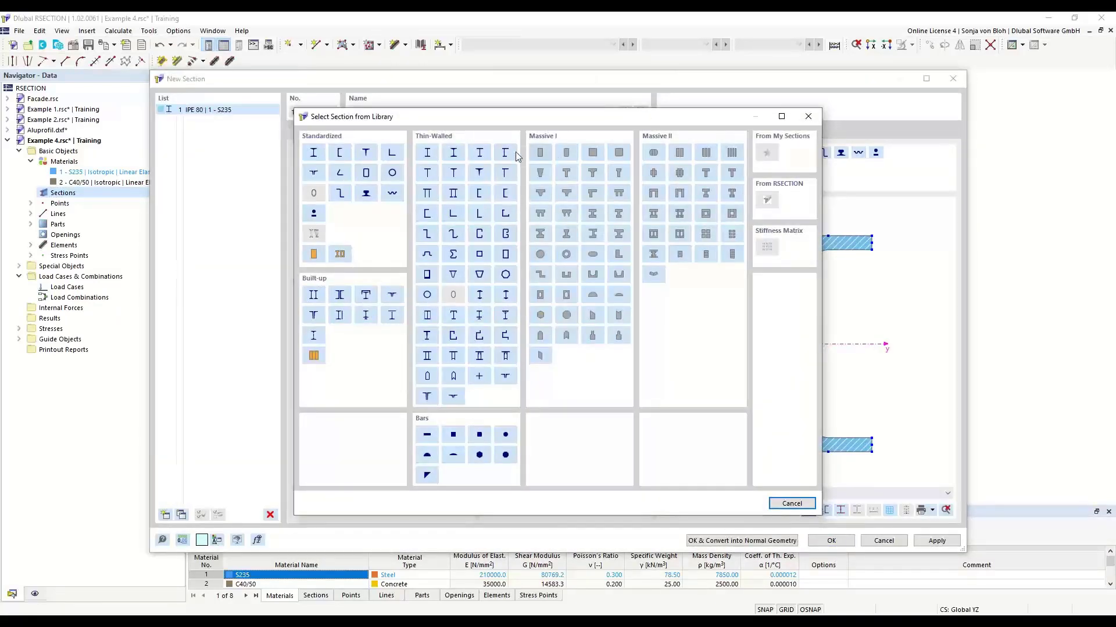
{"action": "left_click", "coordinate": [315, 154]}
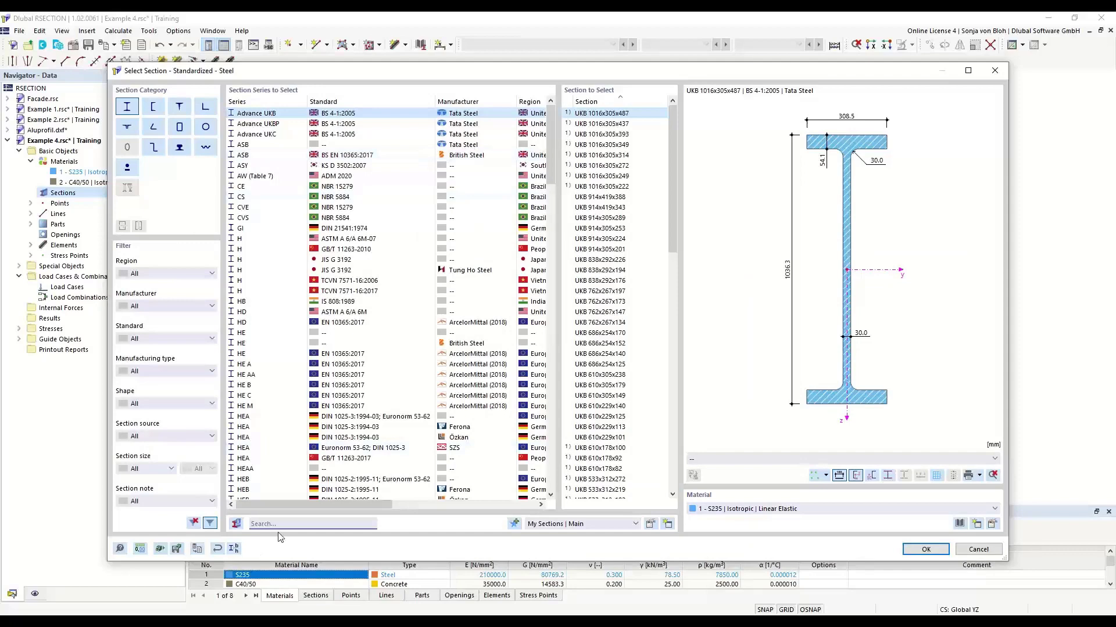
{"action": "type", "text": "HE"}
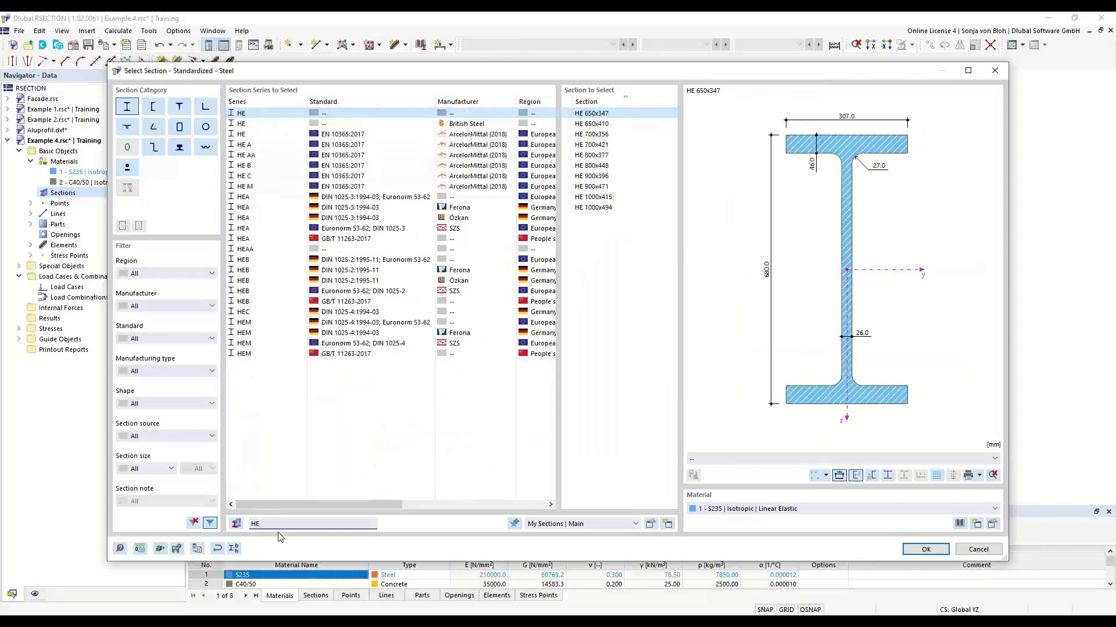
{"action": "type", "text": "B"}
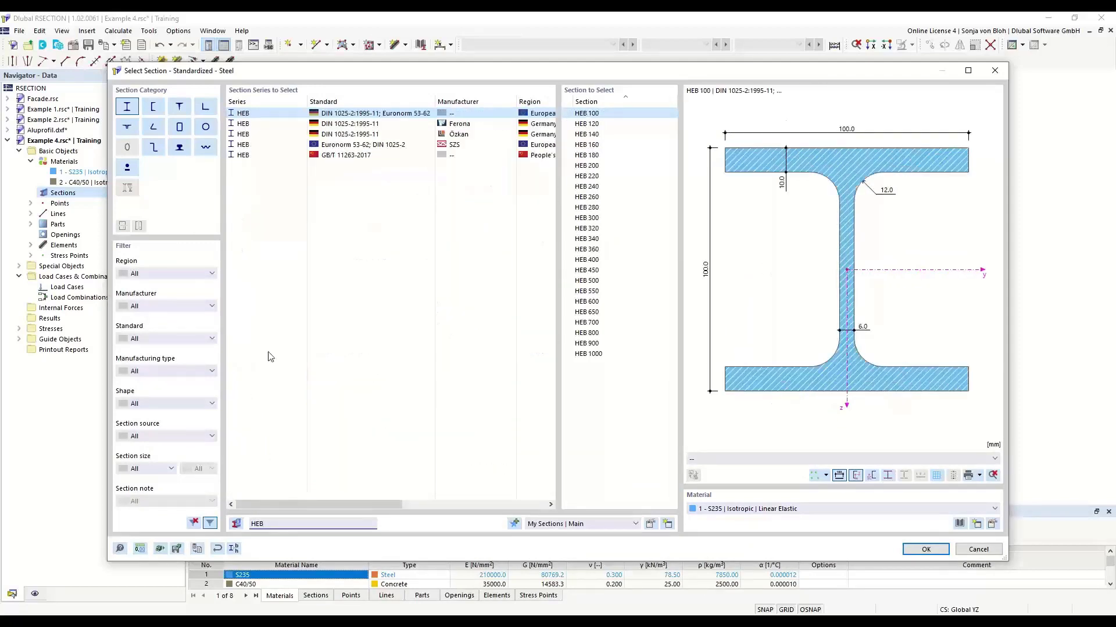
{"action": "left_click", "coordinate": [592, 260]}
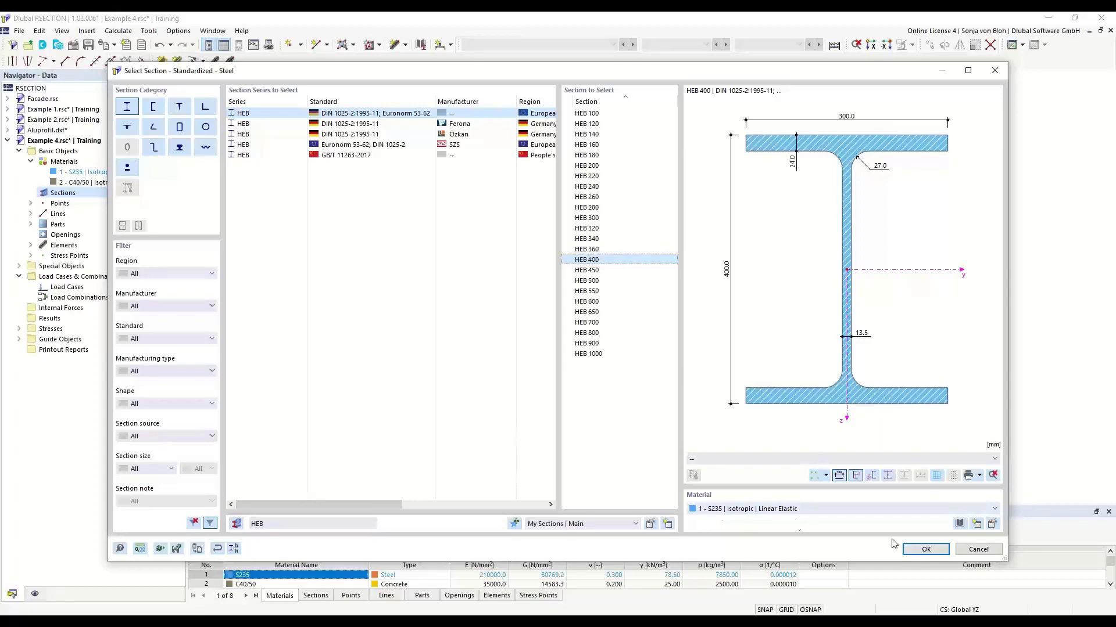
{"action": "left_click", "coordinate": [913, 549]}
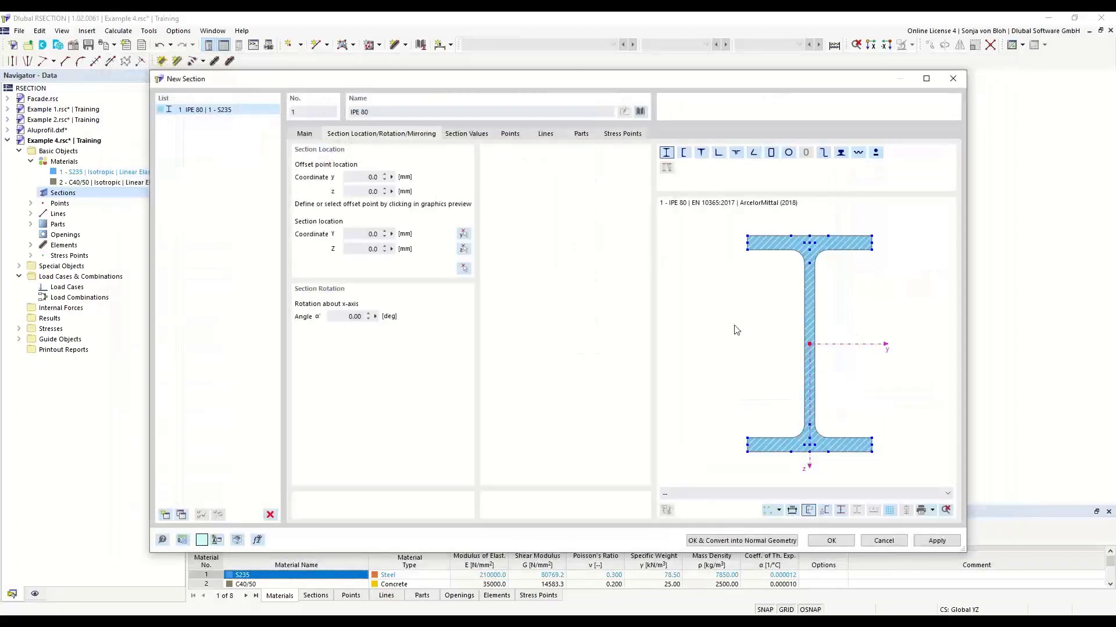
Step: Insert the HEB 400 with its top flange midpoint as offset point, located at the midpoint of the slab's lower edge
{"action": "scroll", "coordinate": [793, 263], "scroll_direction": "up", "scroll_amount": 1}
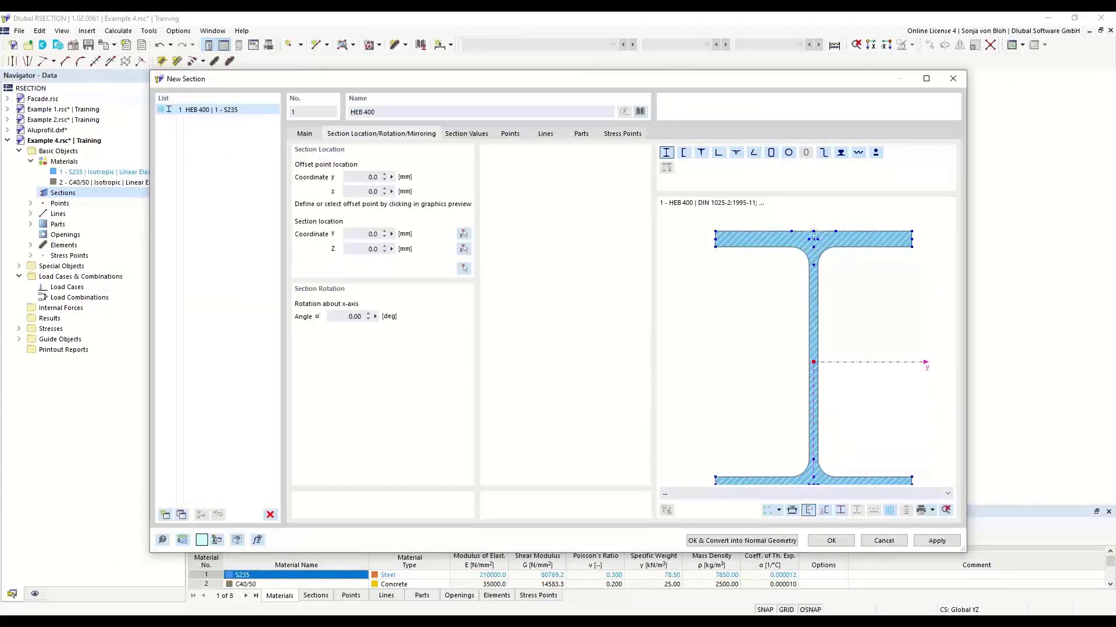
{"action": "left_click", "coordinate": [813, 231]}
{"action": "left_click", "coordinate": [463, 268]}
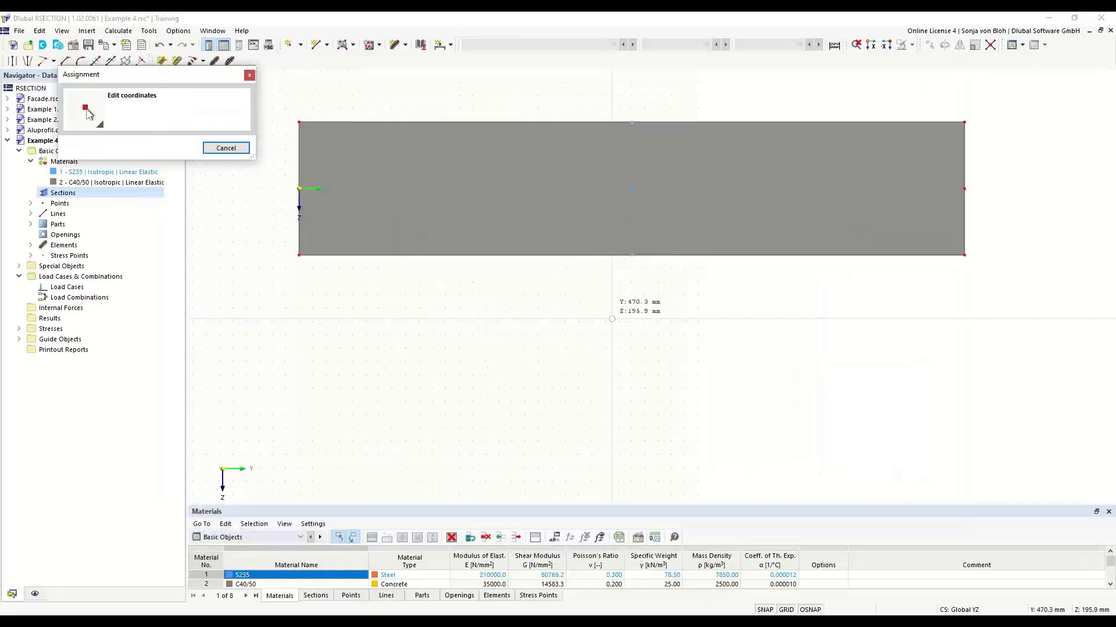
{"action": "left_click", "coordinate": [631, 254]}
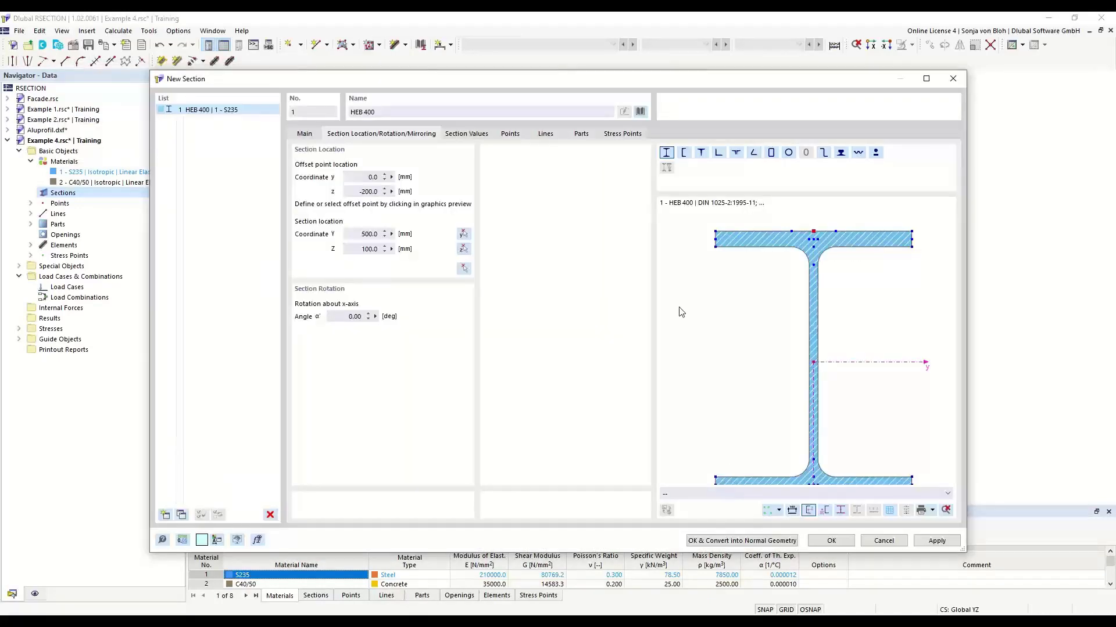
{"action": "left_click_drag", "start_coordinate": [608, 75], "coordinate": [550, 100]}
{"action": "left_click", "coordinate": [772, 566]}
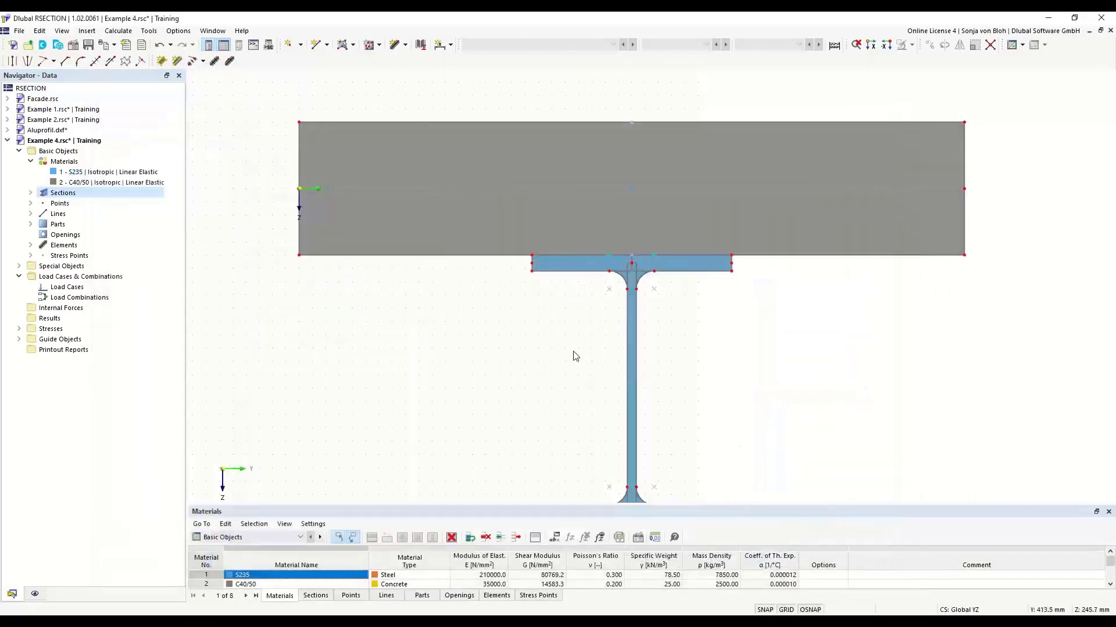
Step: Check the overlapping lines between slab and flange, and convert the HEB 400 section into normal geometry
{"action": "left_click", "coordinate": [563, 261]}
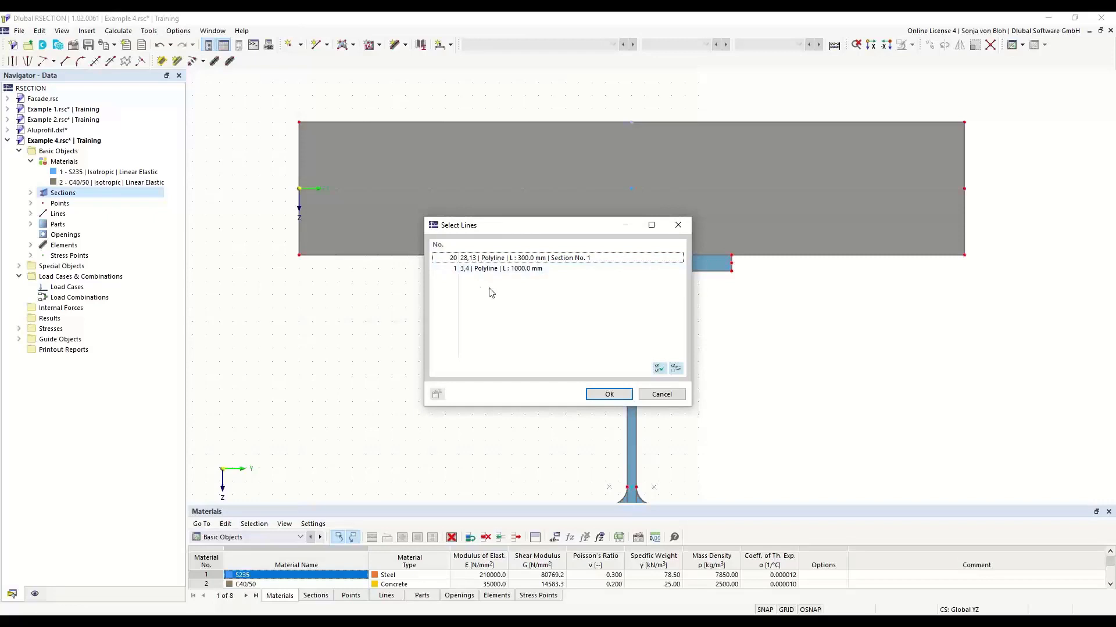
{"action": "left_click", "coordinate": [667, 393]}
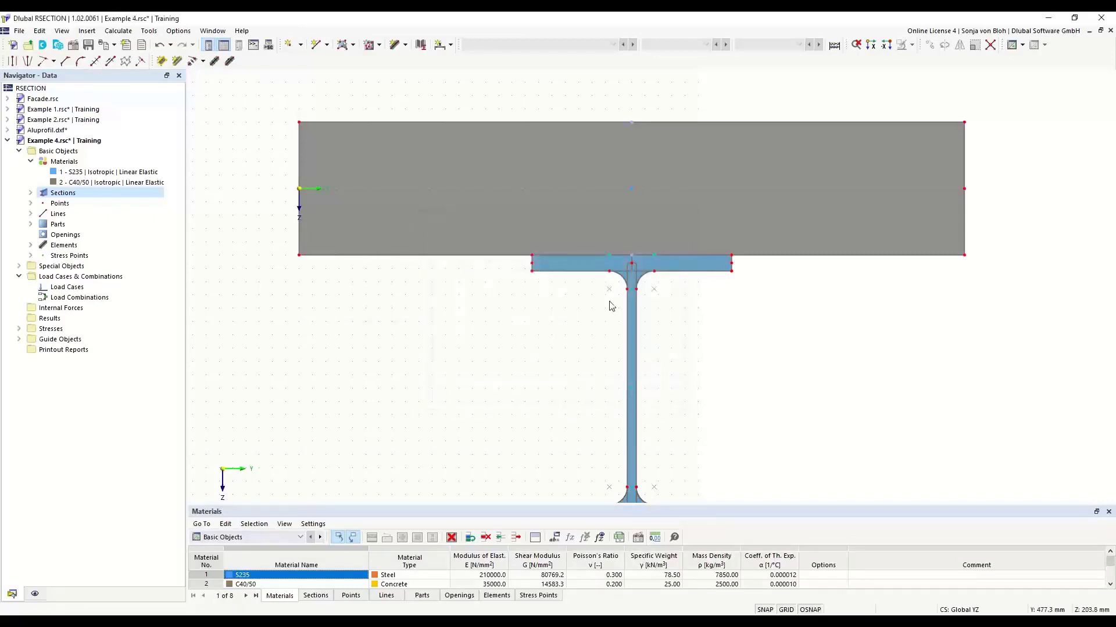
{"action": "left_click", "coordinate": [579, 265]}
{"action": "right_click", "coordinate": [579, 265]}
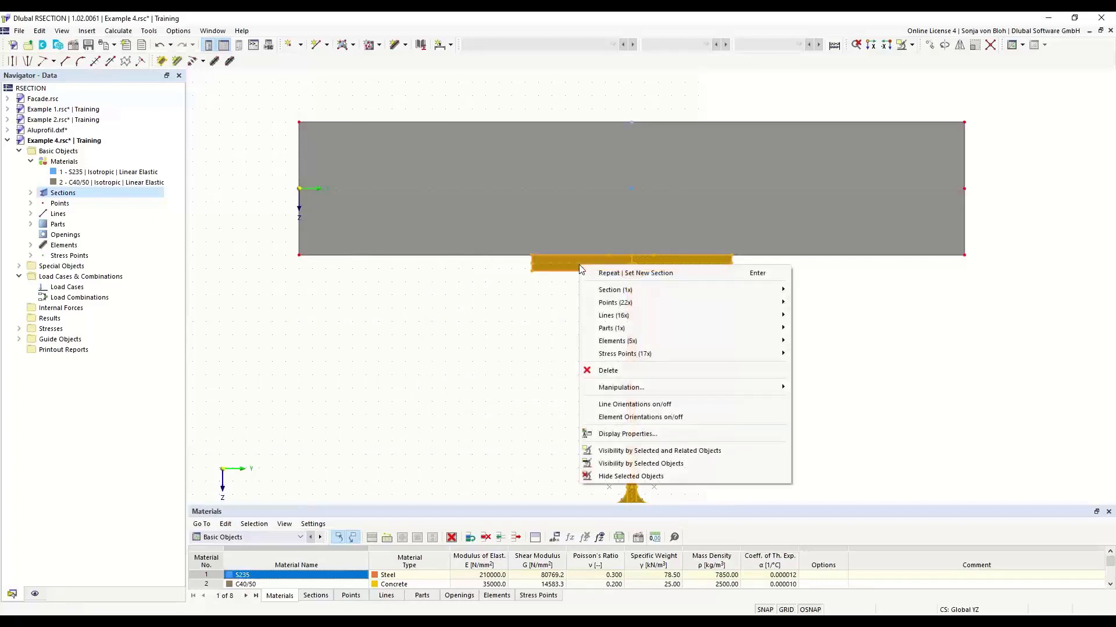
{"action": "mouse_move", "coordinate": [709, 289]}
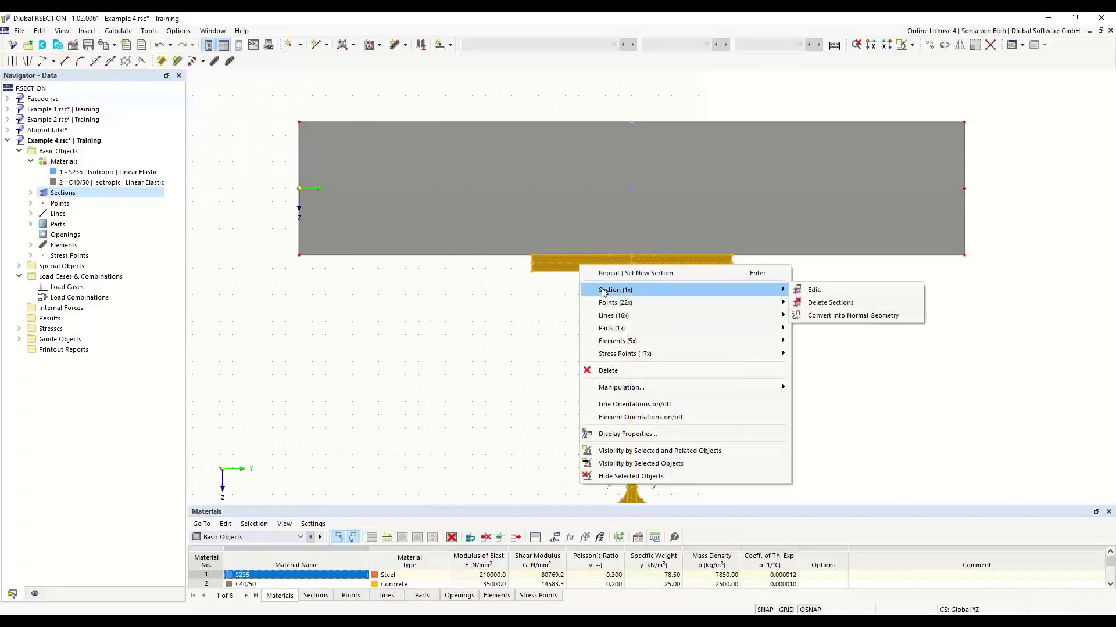
{"action": "left_click", "coordinate": [831, 316]}
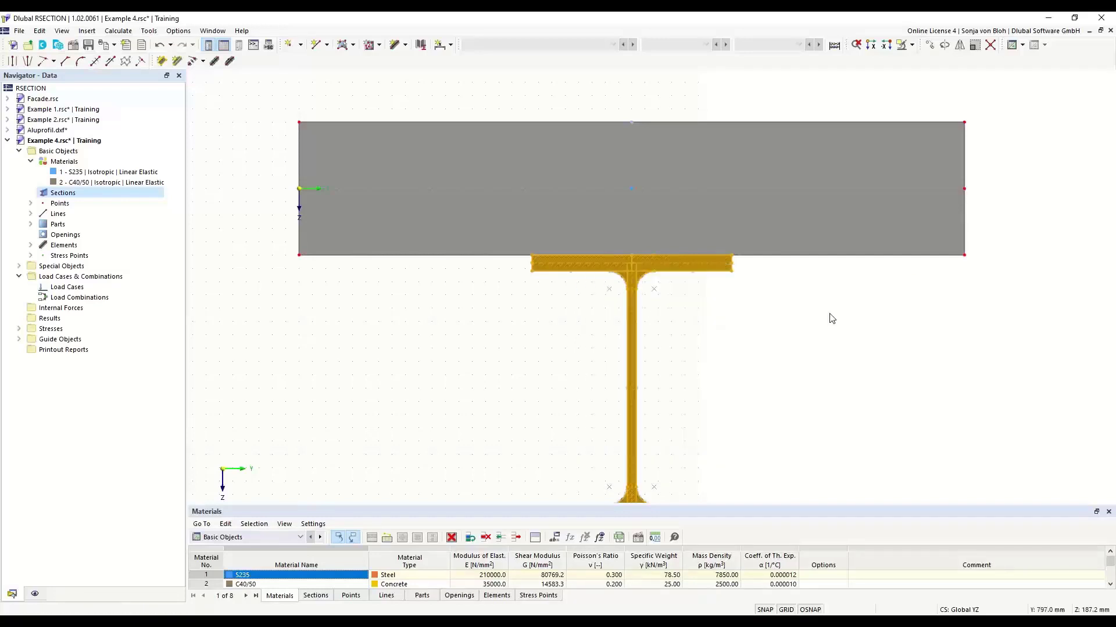
Step: Connect the overlapping lines along the slab's lower edge and the beam's top flange, and select the shared line
{"action": "left_click", "coordinate": [685, 254]}
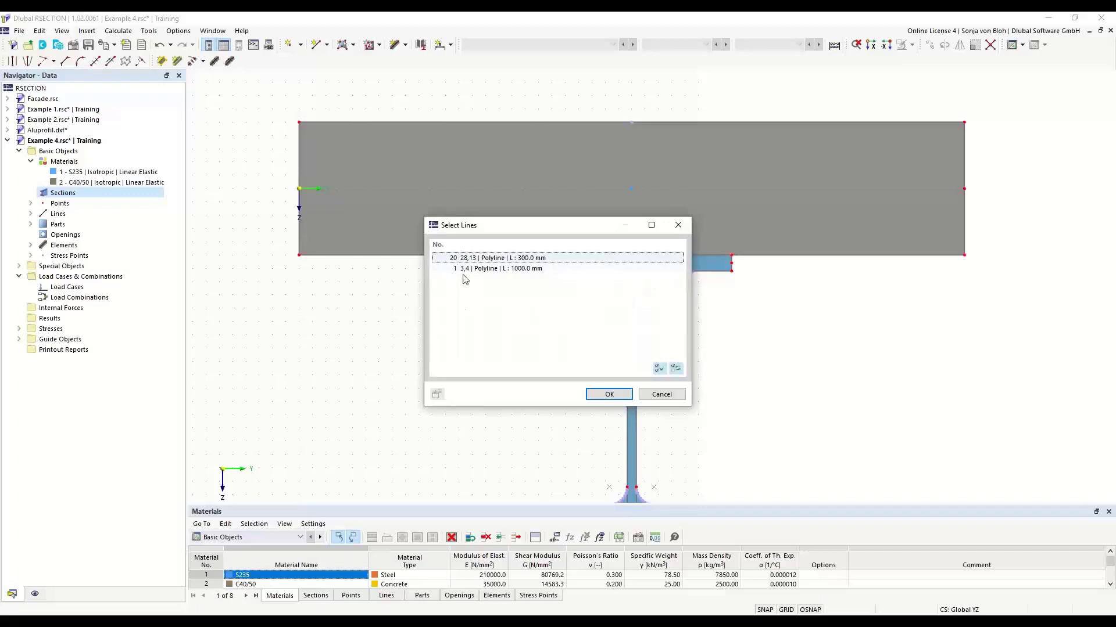
{"action": "left_click", "coordinate": [678, 226]}
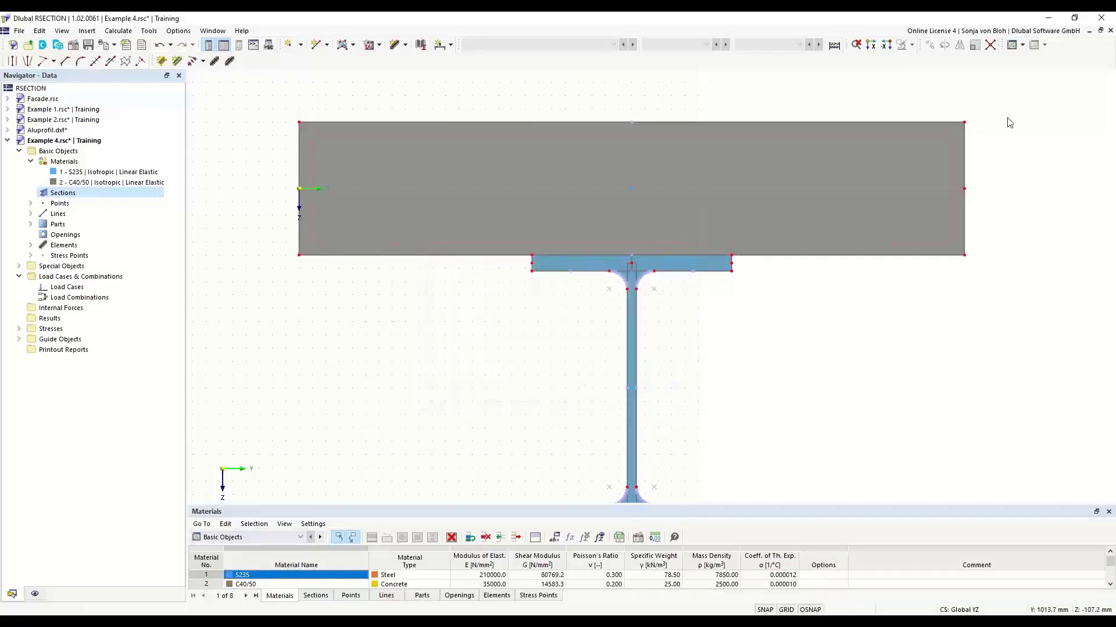
{"action": "left_click", "coordinate": [992, 48]}
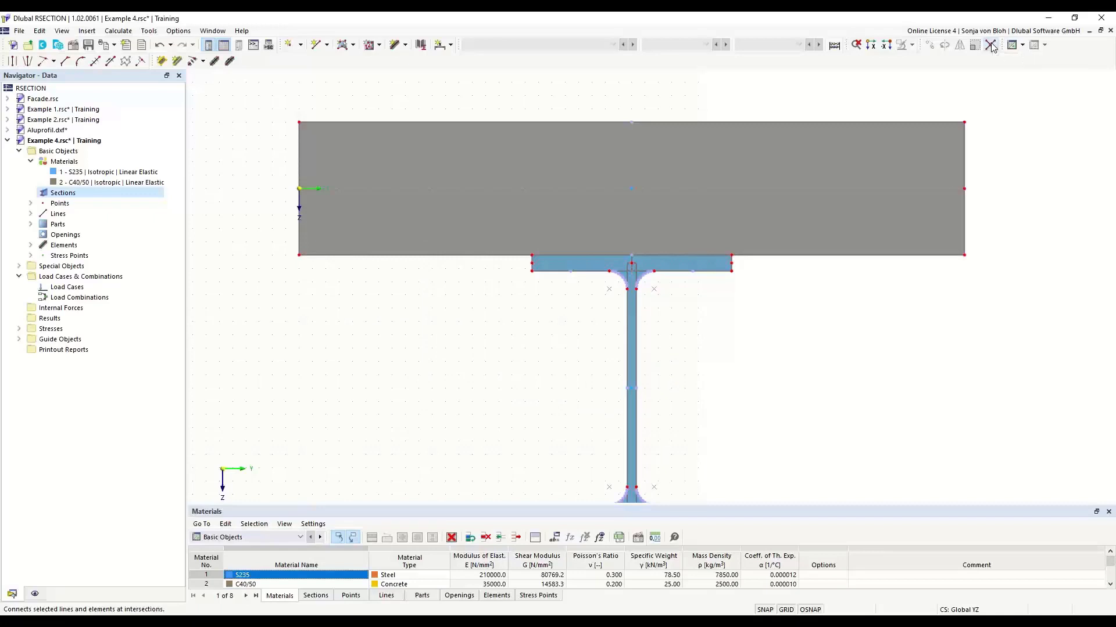
{"action": "left_click_drag", "start_coordinate": [240, 233], "coordinate": [1012, 265]}
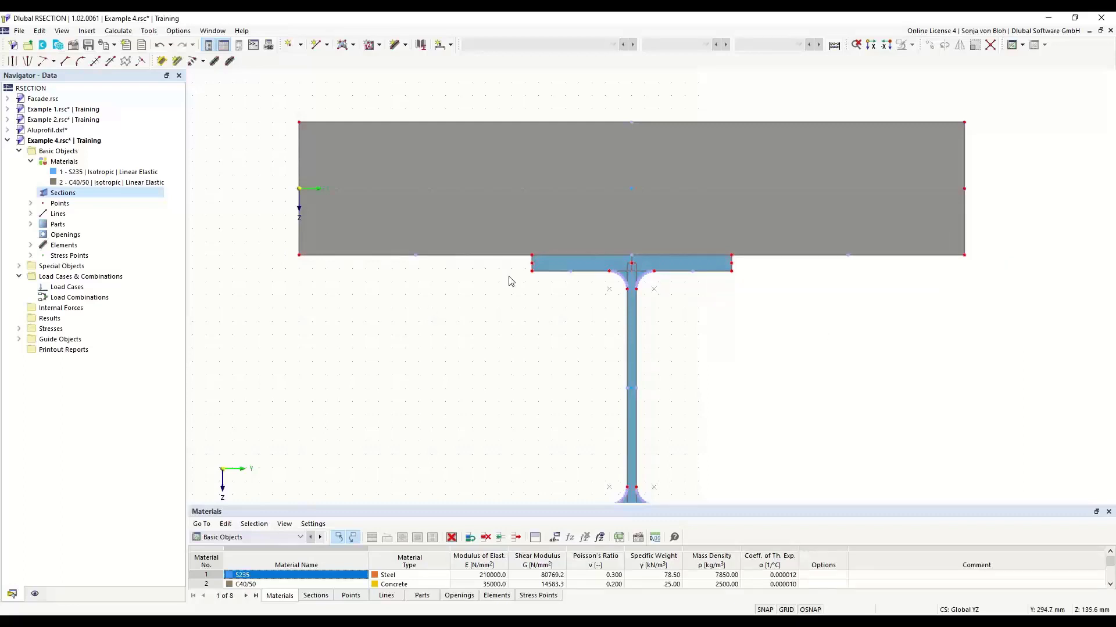
{"action": "left_click", "coordinate": [582, 256]}
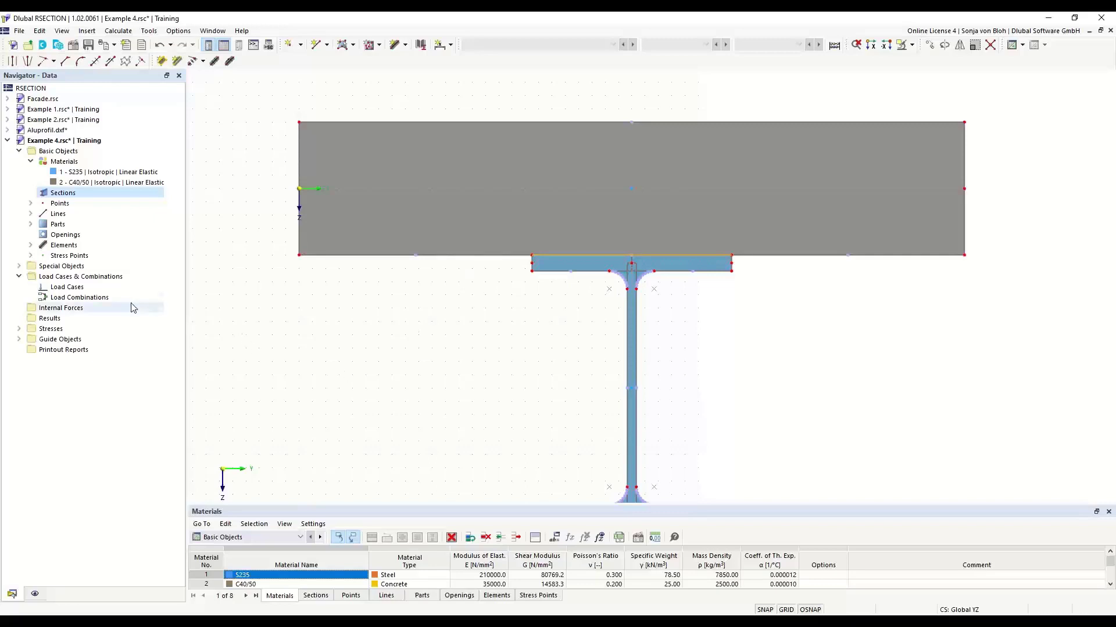
Step: Create load case LC1 named M with the Permanent action category
{"action": "right_click", "coordinate": [68, 288]}
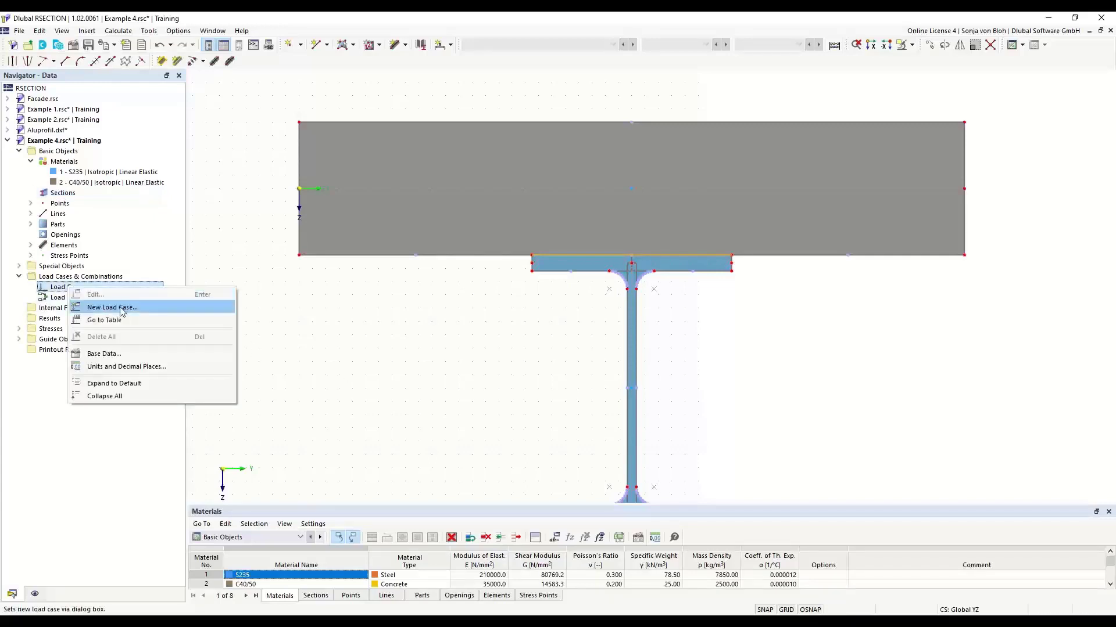
{"action": "left_click", "coordinate": [121, 308]}
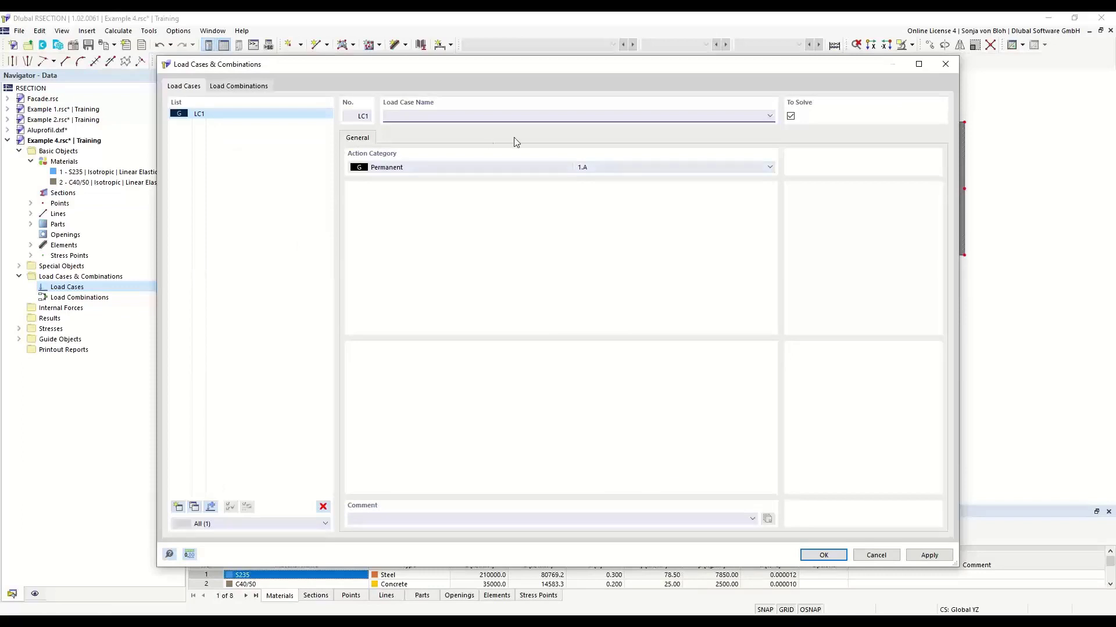
{"action": "type", "text": "M"}
{"action": "left_click", "coordinate": [825, 555]}
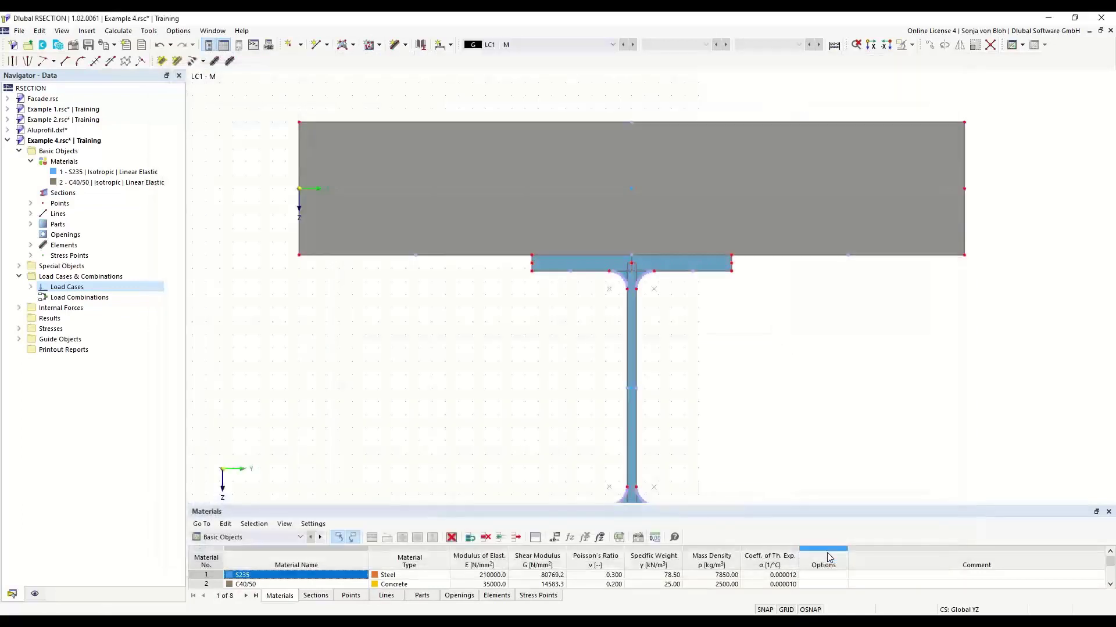
Step: Define internal forces for load case LC1 - M with a bending moment My of 100 kNm
{"action": "left_click", "coordinate": [19, 308]}
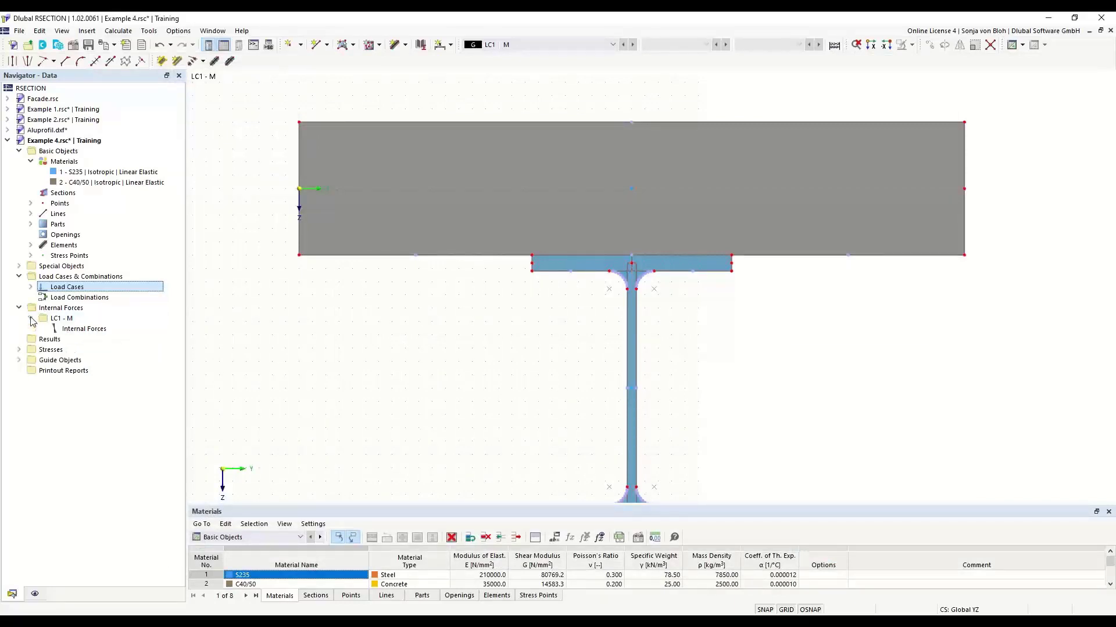
{"action": "left_click", "coordinate": [30, 319]}
{"action": "left_click", "coordinate": [82, 329]}
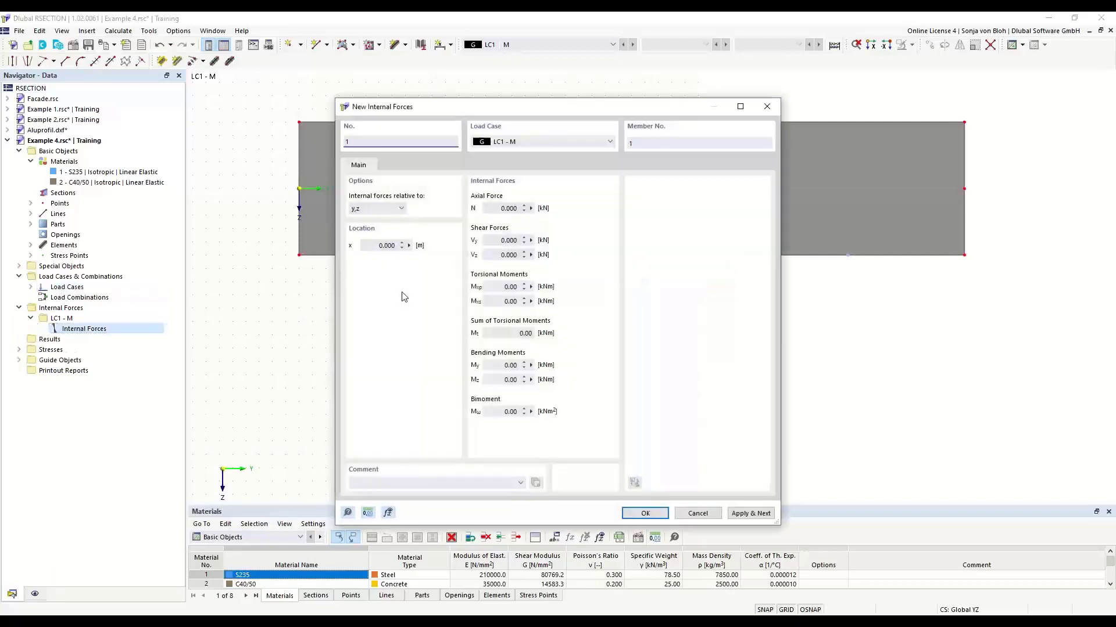
{"action": "left_click", "coordinate": [499, 368]}
{"action": "type", "text": "100"}
{"action": "left_click", "coordinate": [639, 513]}
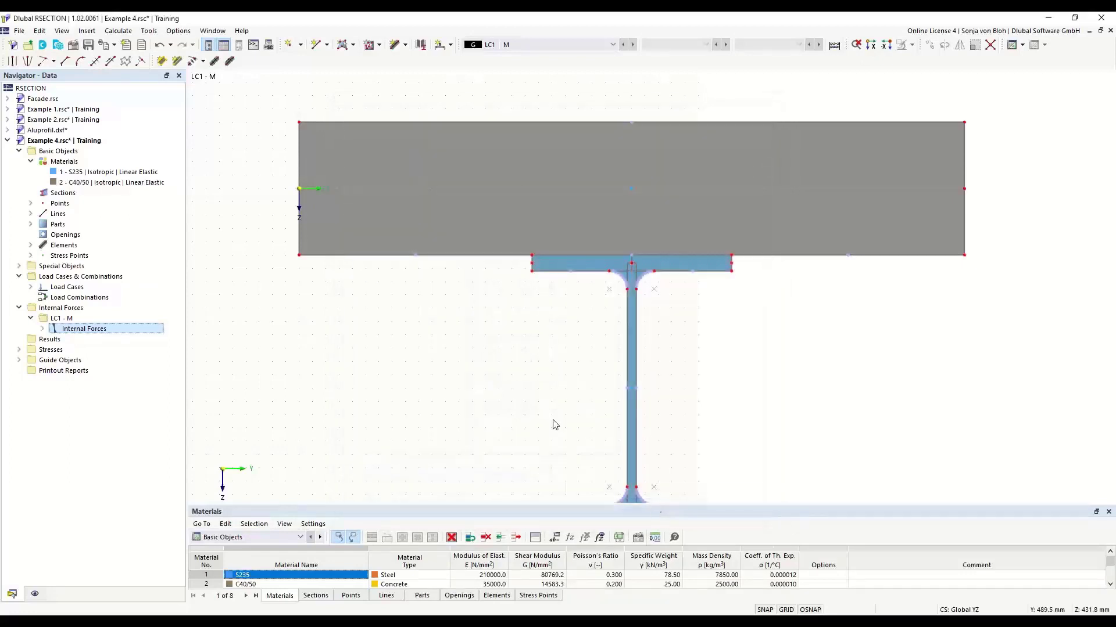
Step: Calculate the composite section and enlarge the results table to read its section properties
{"action": "scroll", "coordinate": [398, 221], "scroll_direction": "down", "scroll_amount": 2}
{"action": "left_click", "coordinate": [118, 31]}
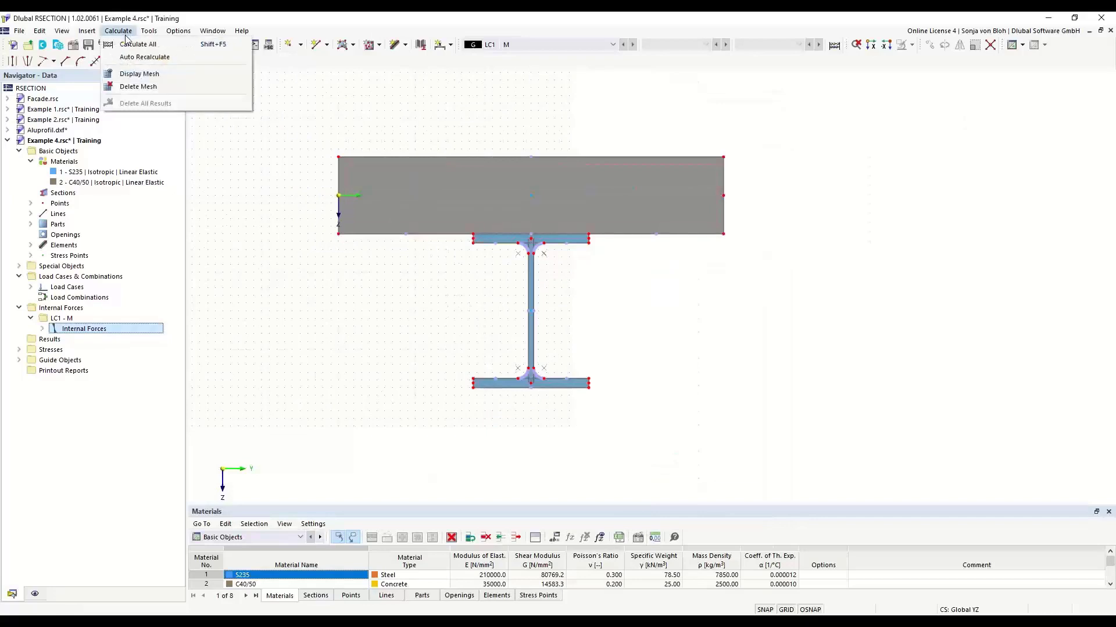
{"action": "left_click", "coordinate": [128, 45]}
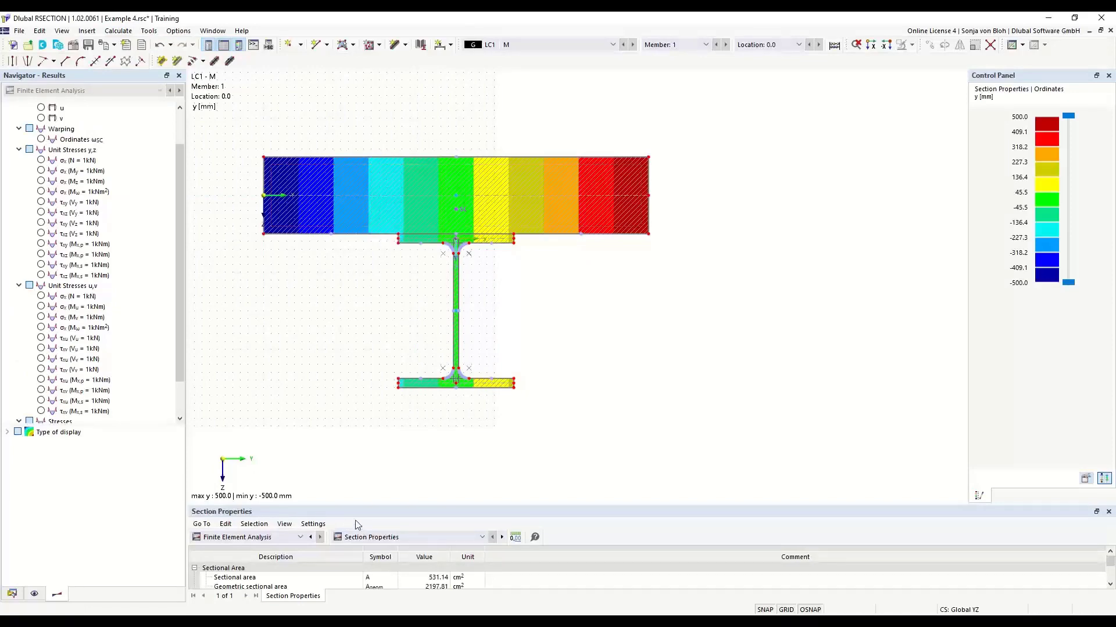
{"action": "left_click_drag", "start_coordinate": [361, 507], "coordinate": [381, 376]}
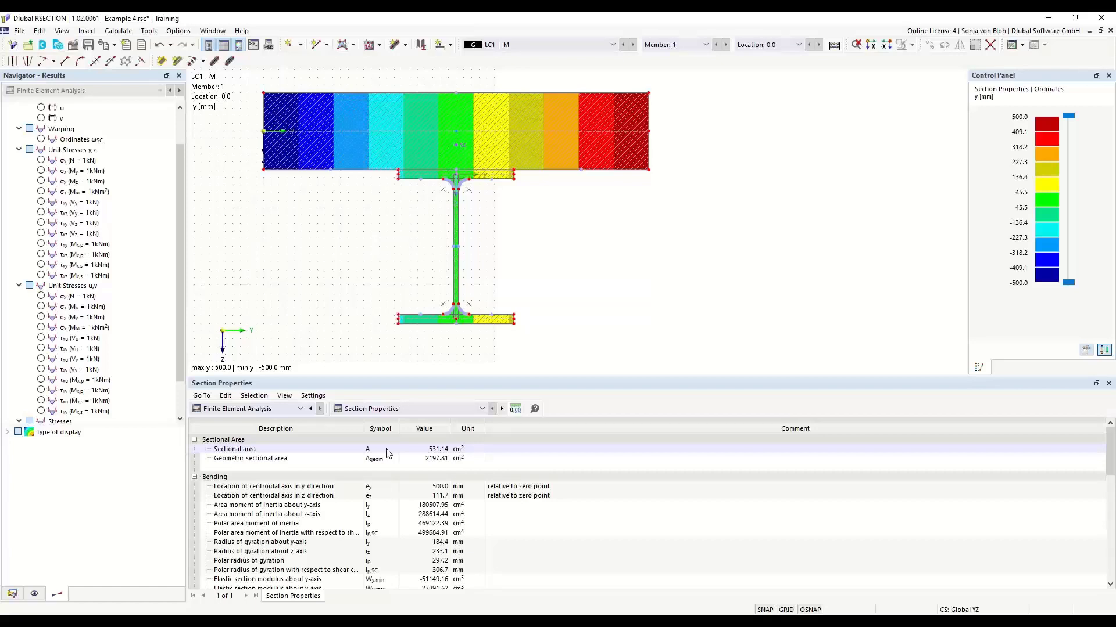
Step: Return to the model data tree and save the Example 4 model
{"action": "left_click", "coordinate": [11, 593]}
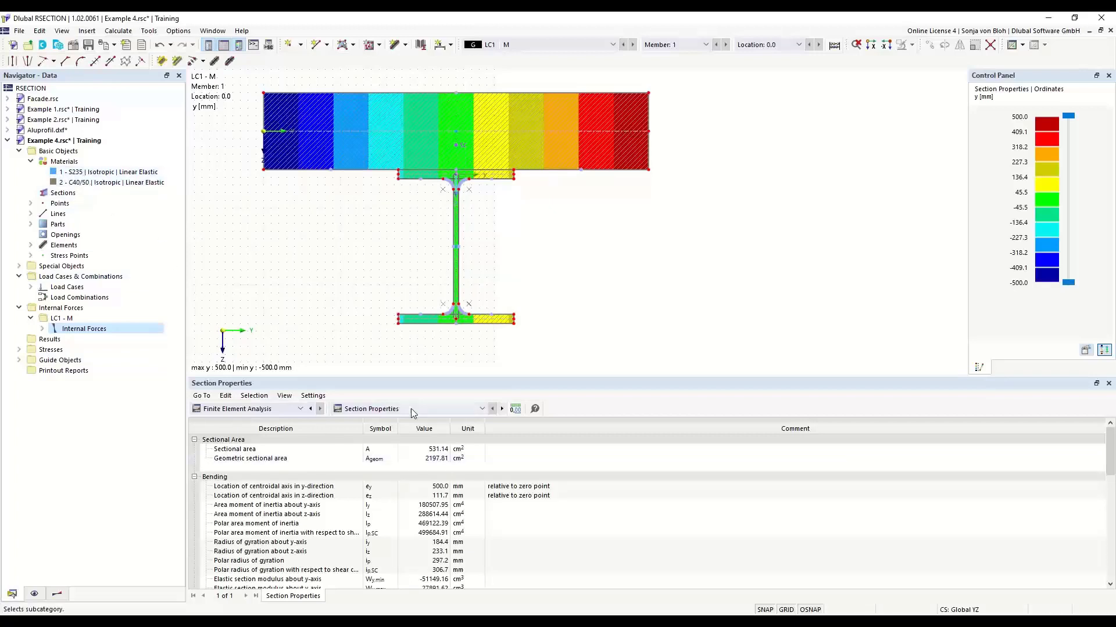
{"action": "left_click", "coordinate": [381, 459]}
{"action": "left_click", "coordinate": [89, 47]}
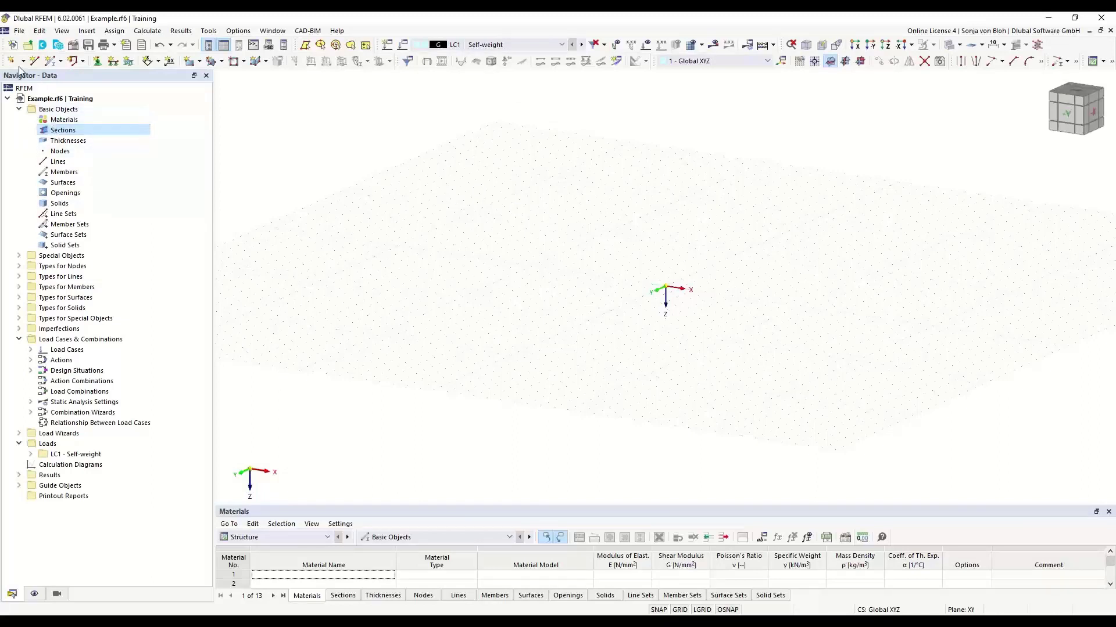
Step: In RFEM, create a new section by importing Example 4.rsc from RSECTION, and open its hybrid material assignment
{"action": "right_click", "coordinate": [72, 131]}
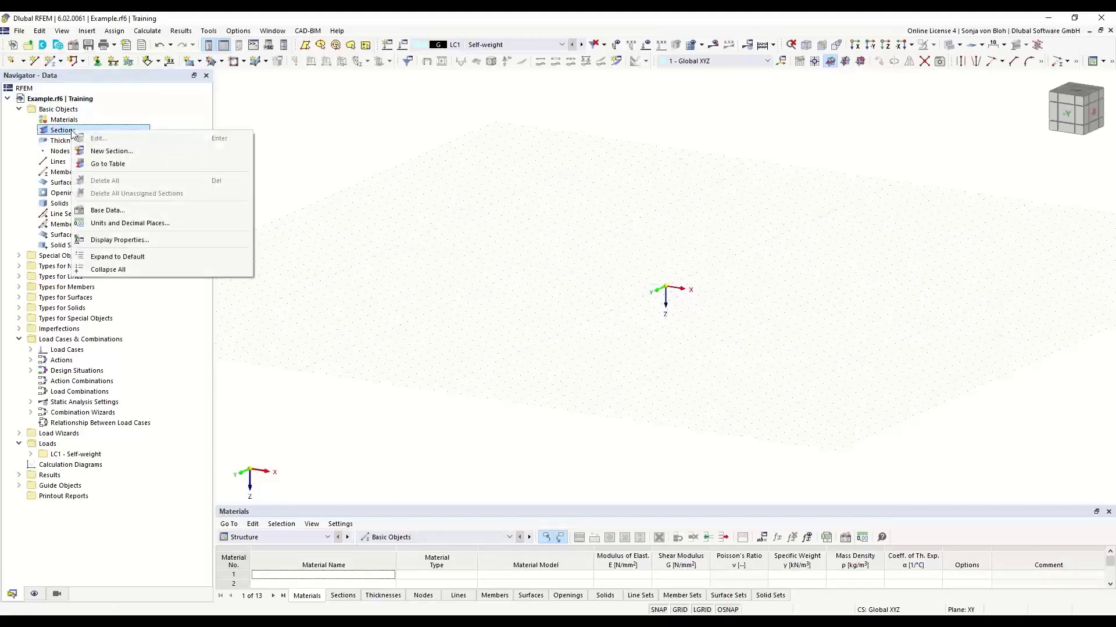
{"action": "left_click", "coordinate": [111, 151]}
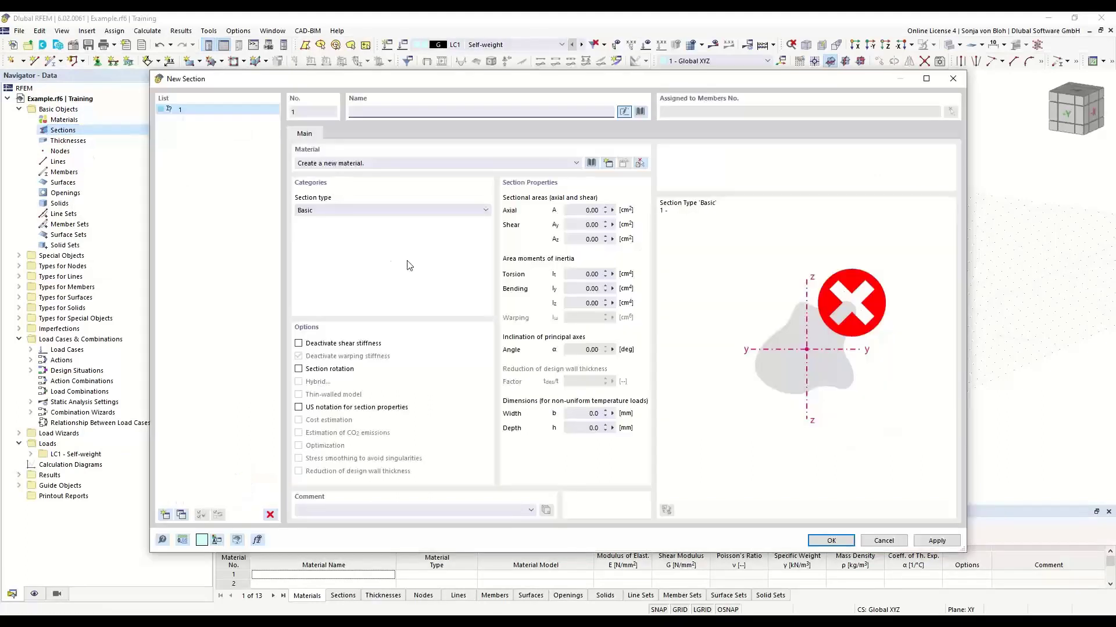
{"action": "left_click", "coordinate": [641, 112]}
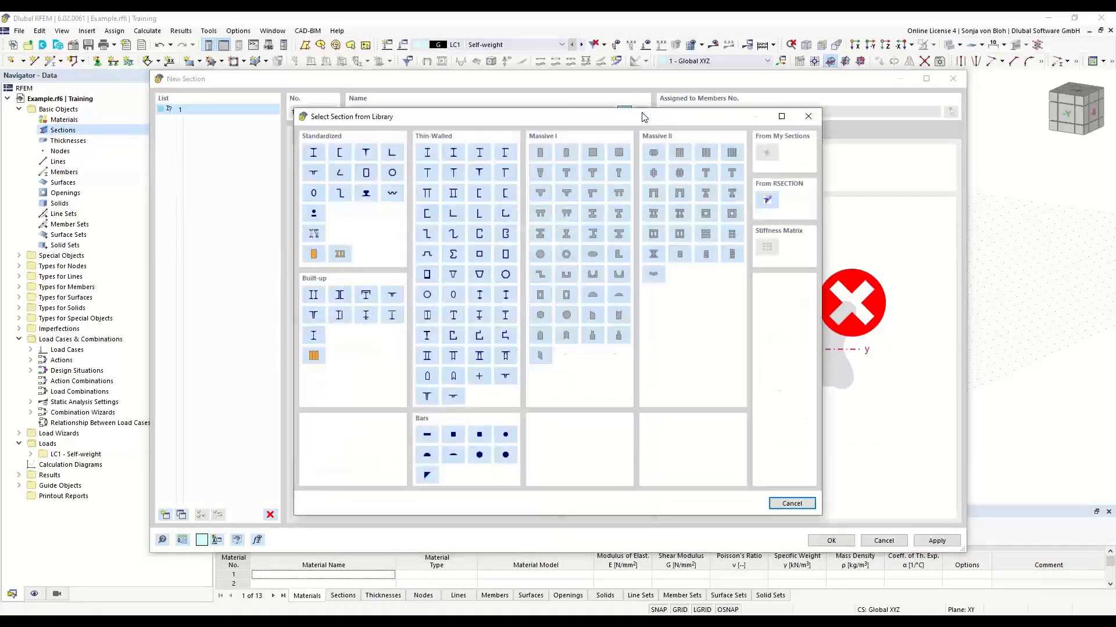
{"action": "left_click", "coordinate": [768, 200]}
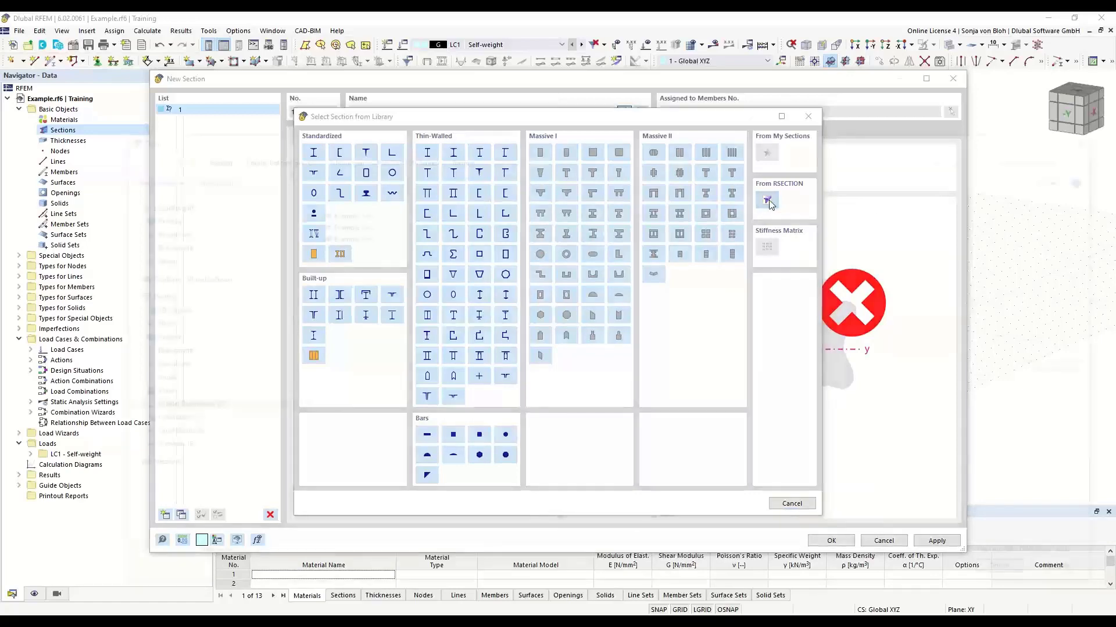
{"action": "left_click", "coordinate": [335, 236]}
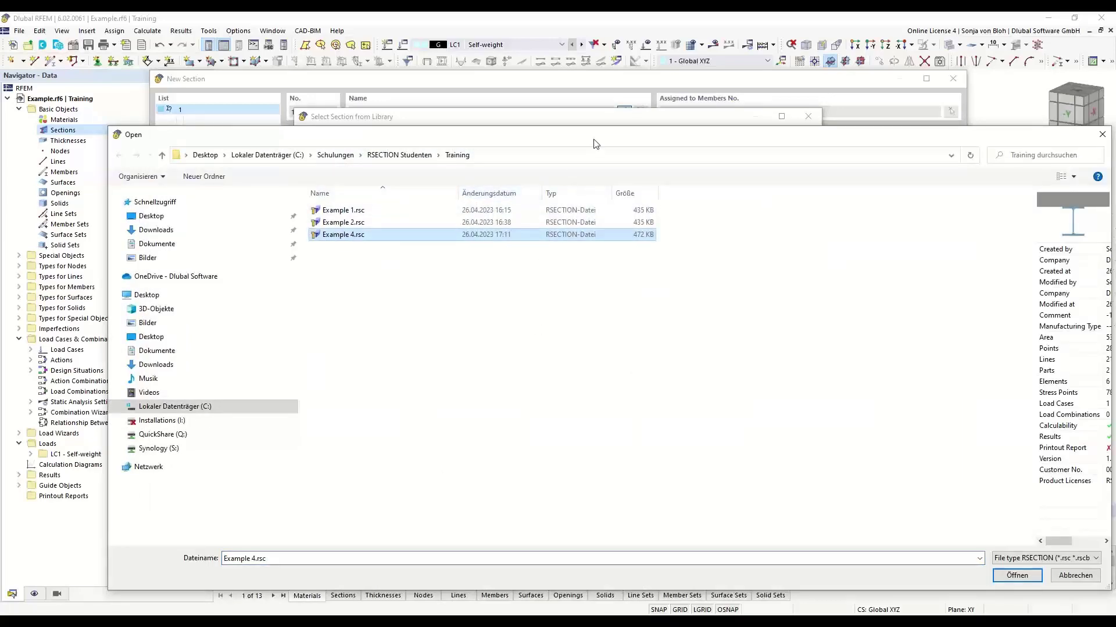
{"action": "left_click_drag", "start_coordinate": [596, 141], "coordinate": [493, 107]}
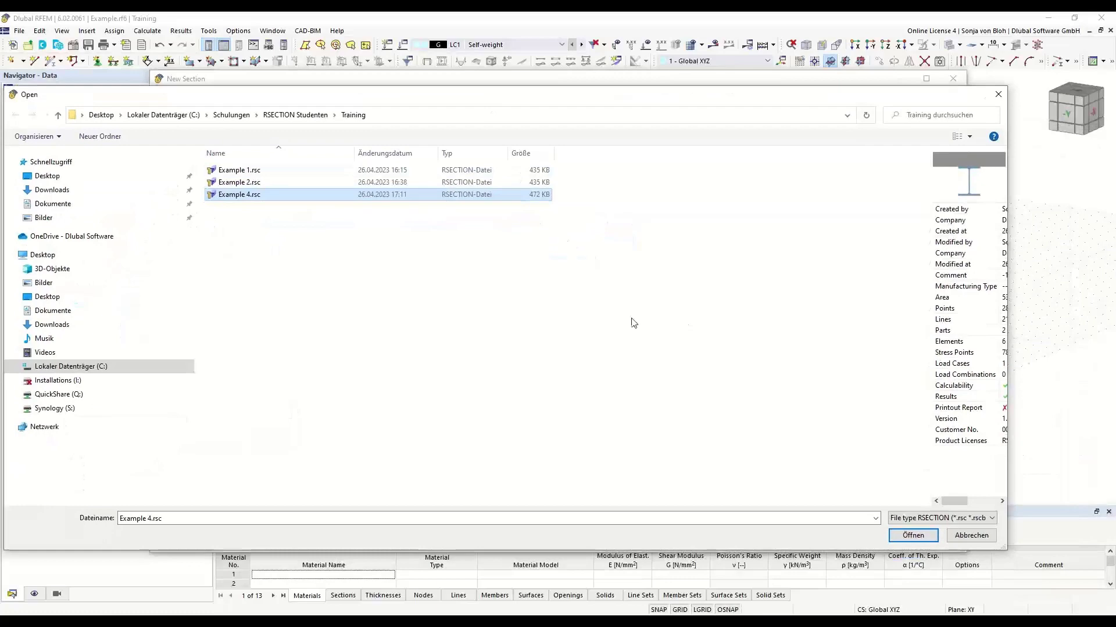
{"action": "left_click", "coordinate": [925, 535]}
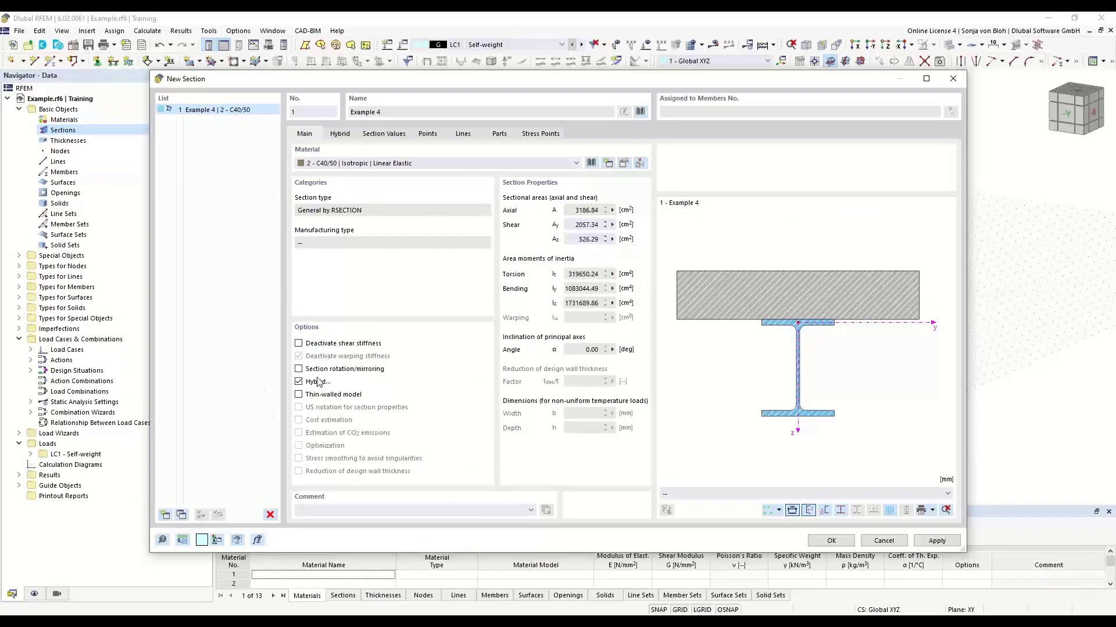
{"action": "left_click", "coordinate": [298, 381]}
{"action": "left_click", "coordinate": [343, 136]}
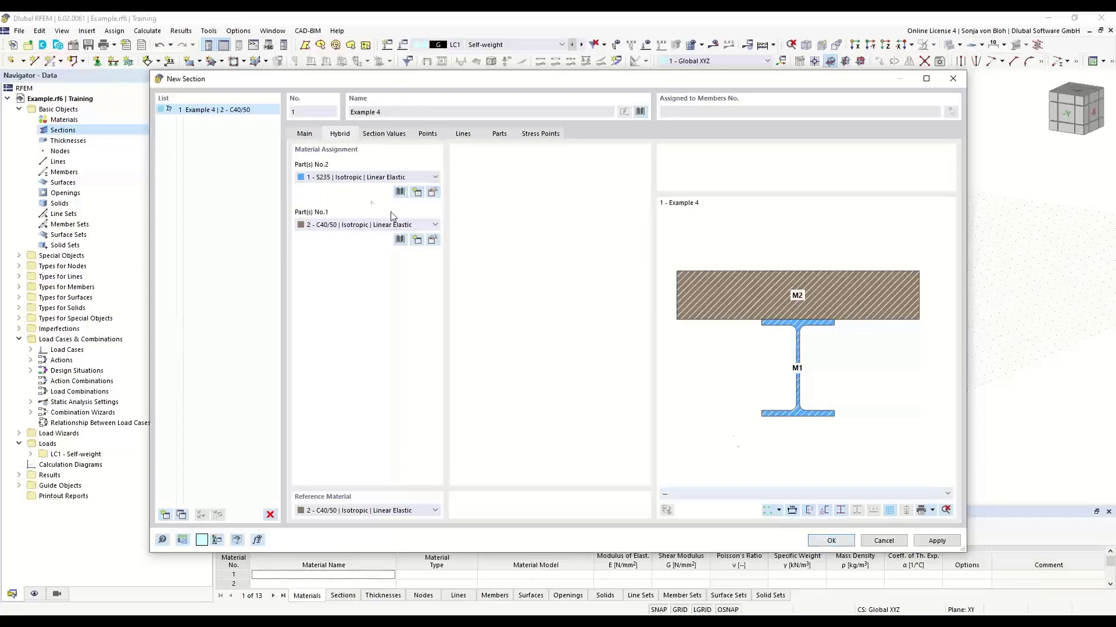
Step: Assign material 2 - C40/50 to part 2, the steel beam of the hybrid section
{"action": "left_click", "coordinate": [434, 178]}
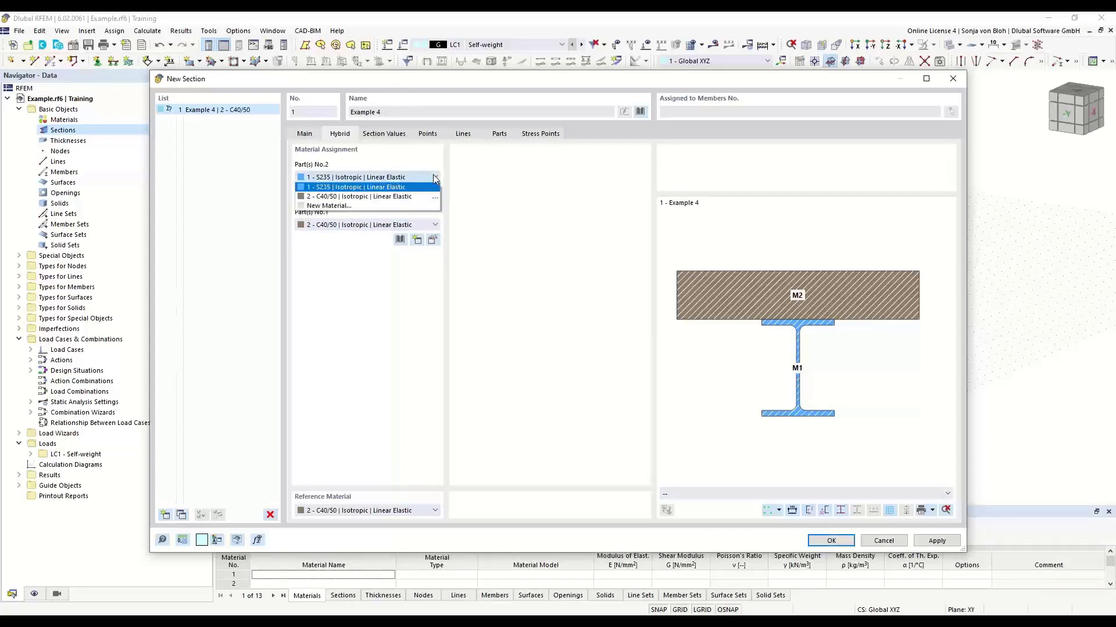
{"action": "left_click", "coordinate": [397, 194]}
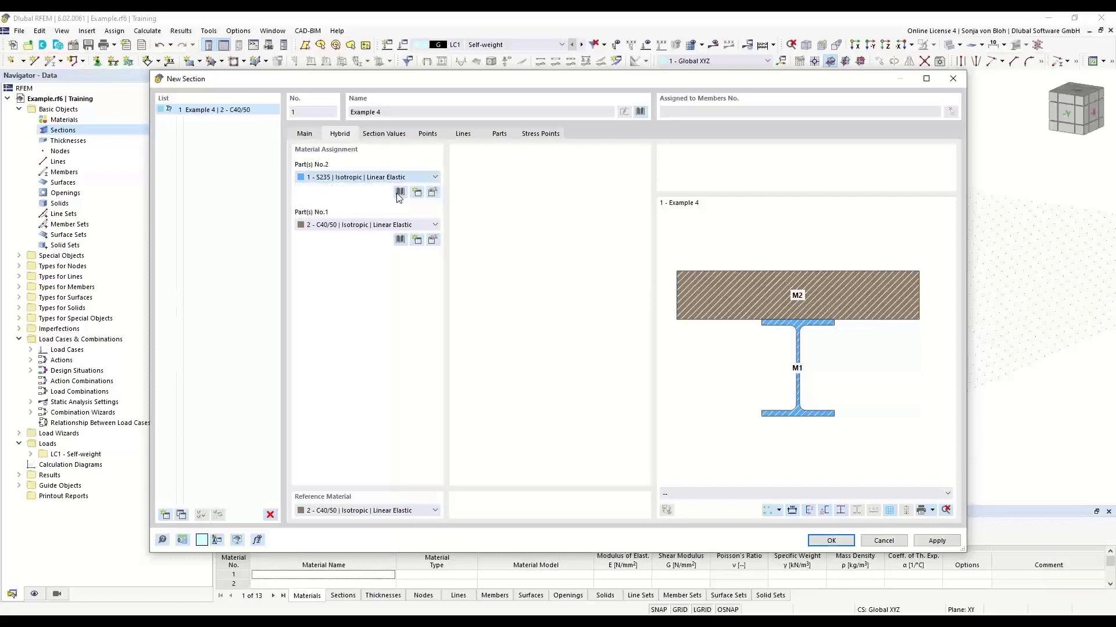
{"action": "left_click", "coordinate": [392, 226]}
{"action": "left_click", "coordinate": [386, 233]}
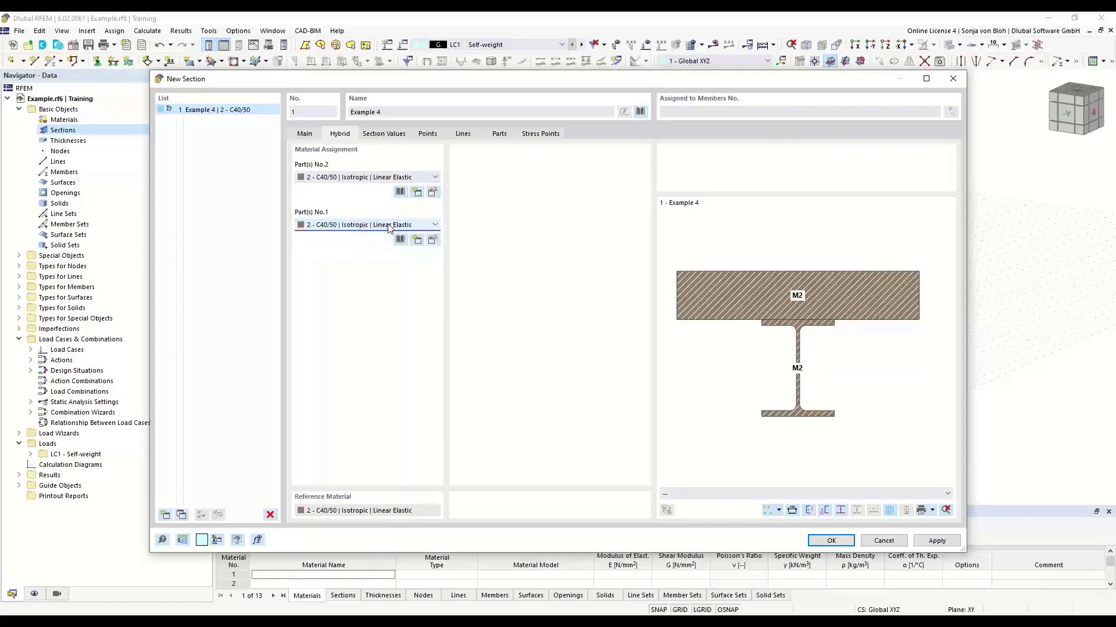
Step: Create a new steel material S355N per EN 10025-3:2004-11 from the material library, searching for S355
{"action": "left_click", "coordinate": [433, 240]}
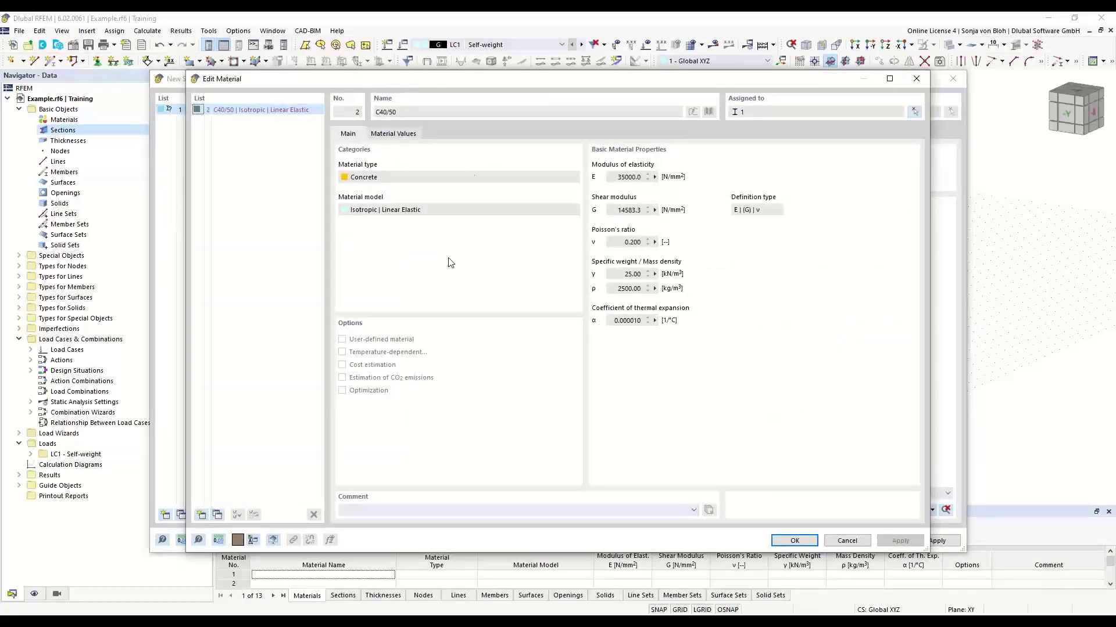
{"action": "left_click", "coordinate": [202, 515]}
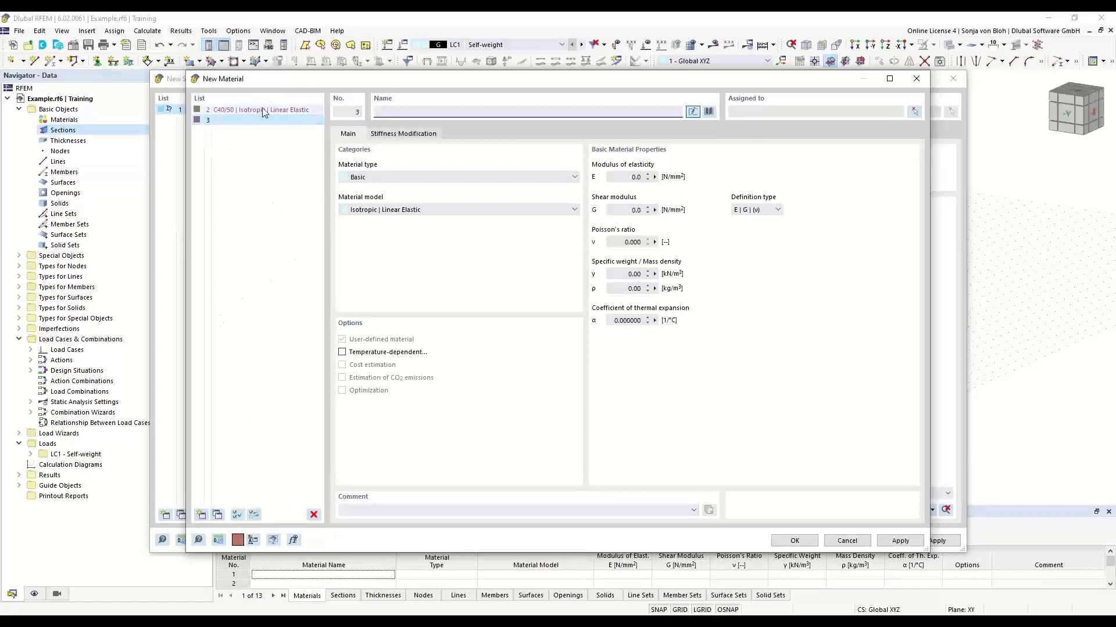
{"action": "left_click", "coordinate": [709, 112]}
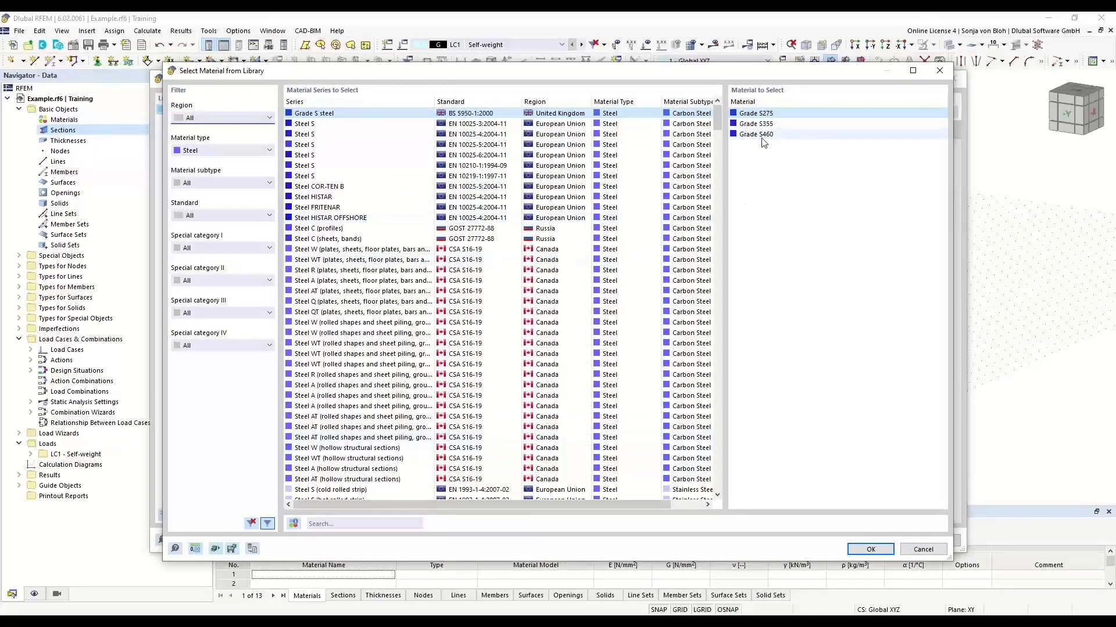
{"action": "left_click", "coordinate": [328, 524]}
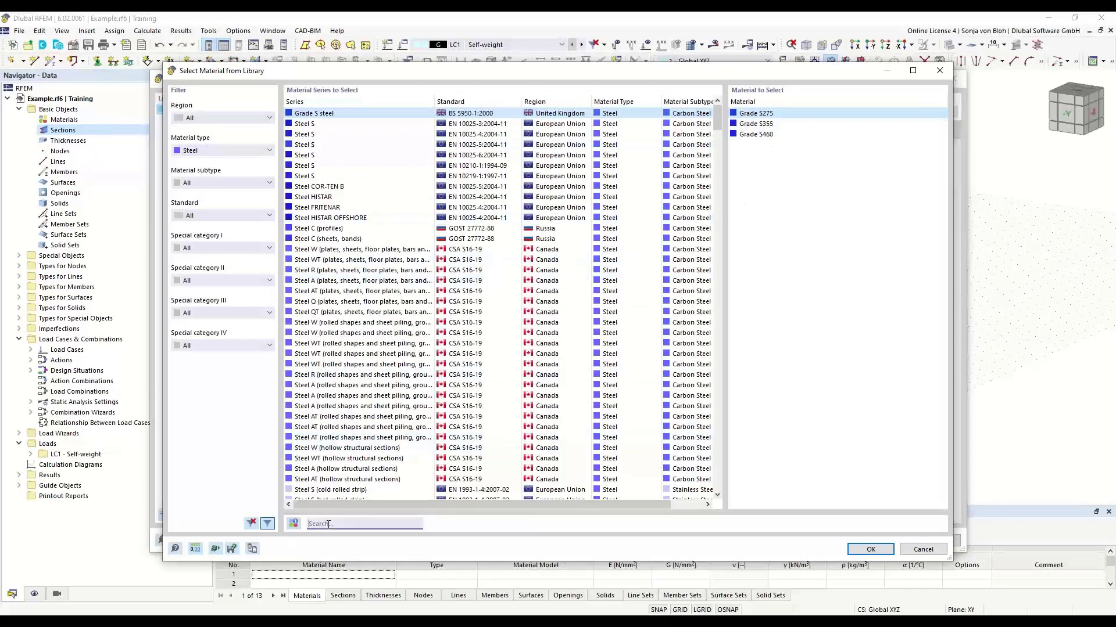
{"action": "type", "text": "S355"}
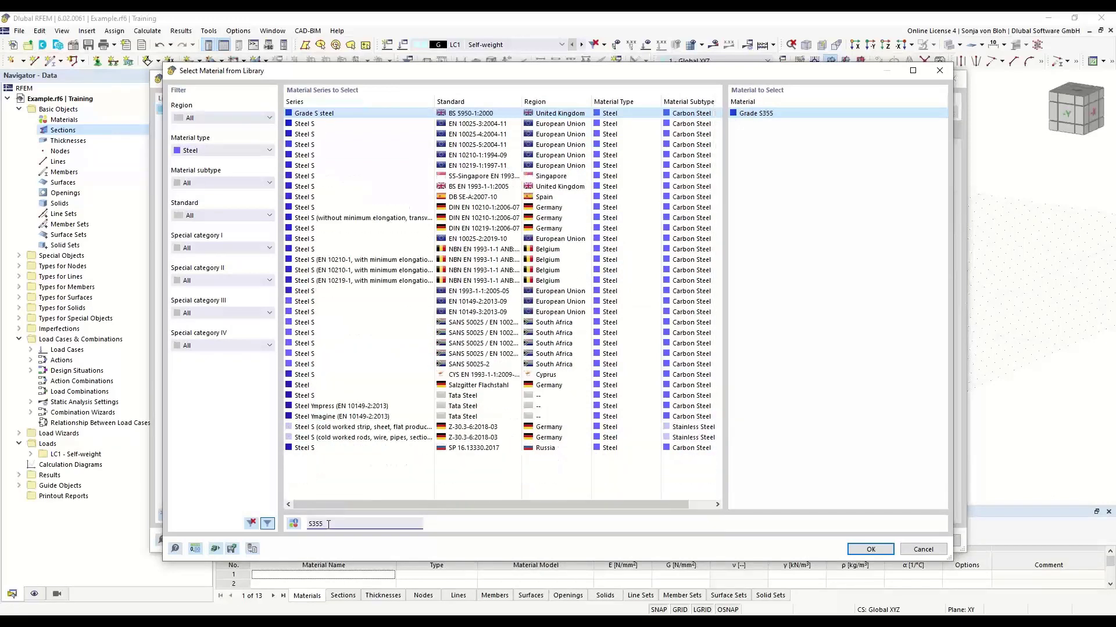
{"action": "left_click", "coordinate": [478, 125]}
{"action": "left_click", "coordinate": [746, 114]}
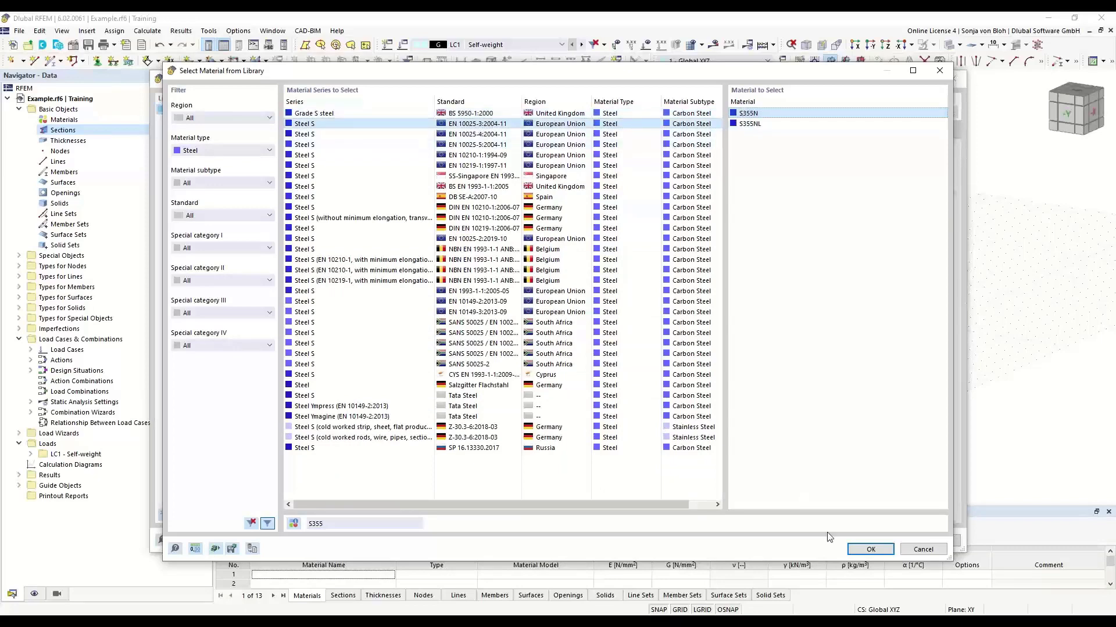
{"action": "left_click", "coordinate": [870, 550]}
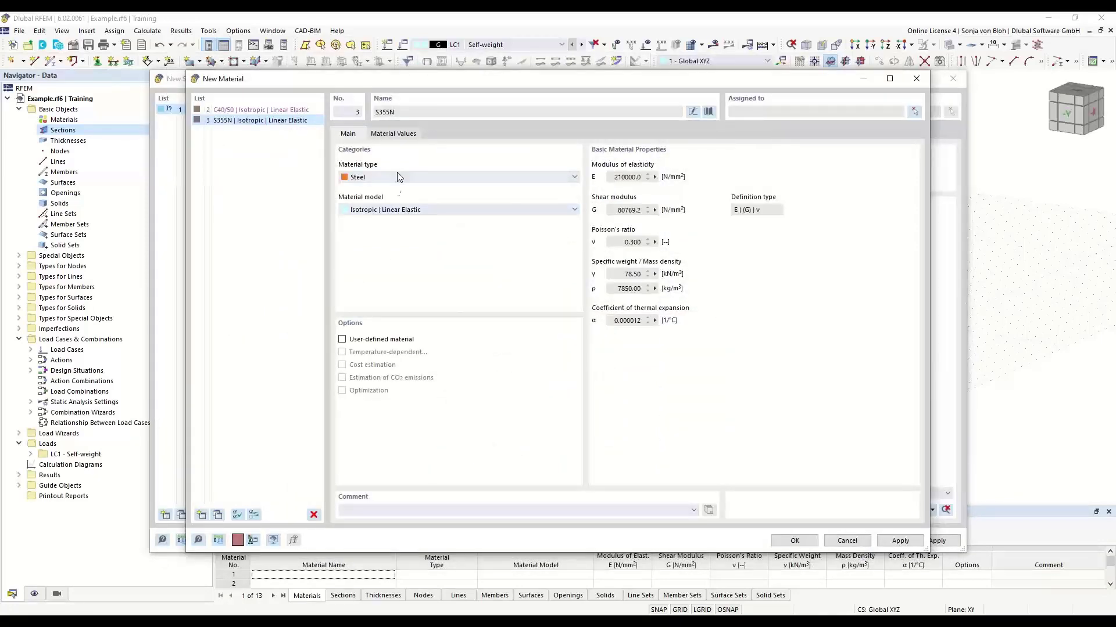
{"action": "left_click", "coordinate": [801, 539]}
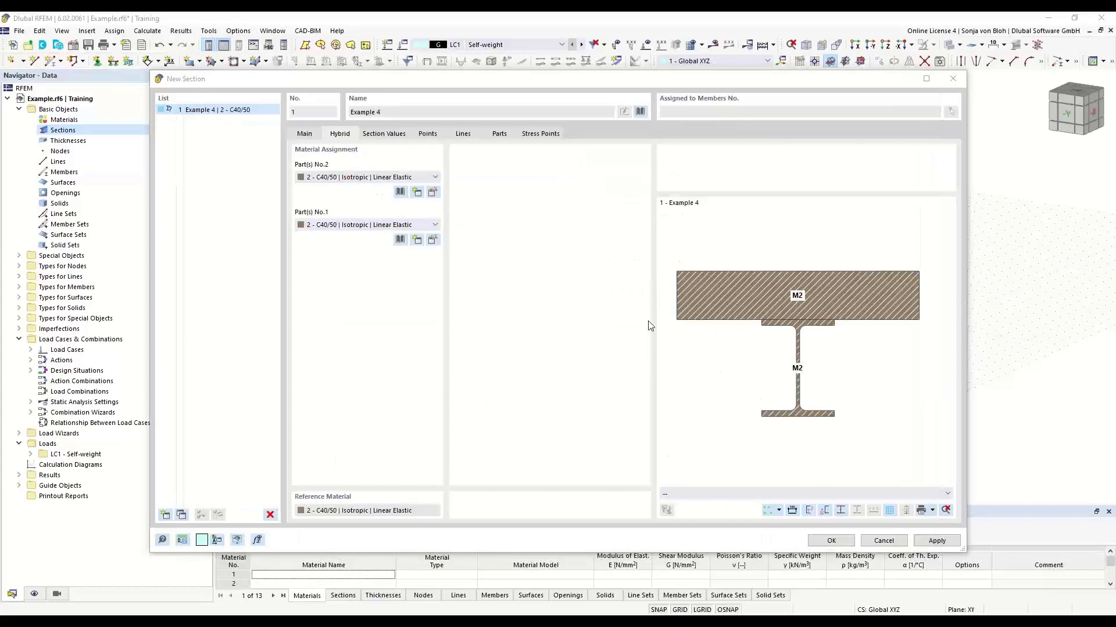
Step: Assign material 3 - S355N to part 1 and part 2 of the hybrid section
{"action": "left_click", "coordinate": [435, 225]}
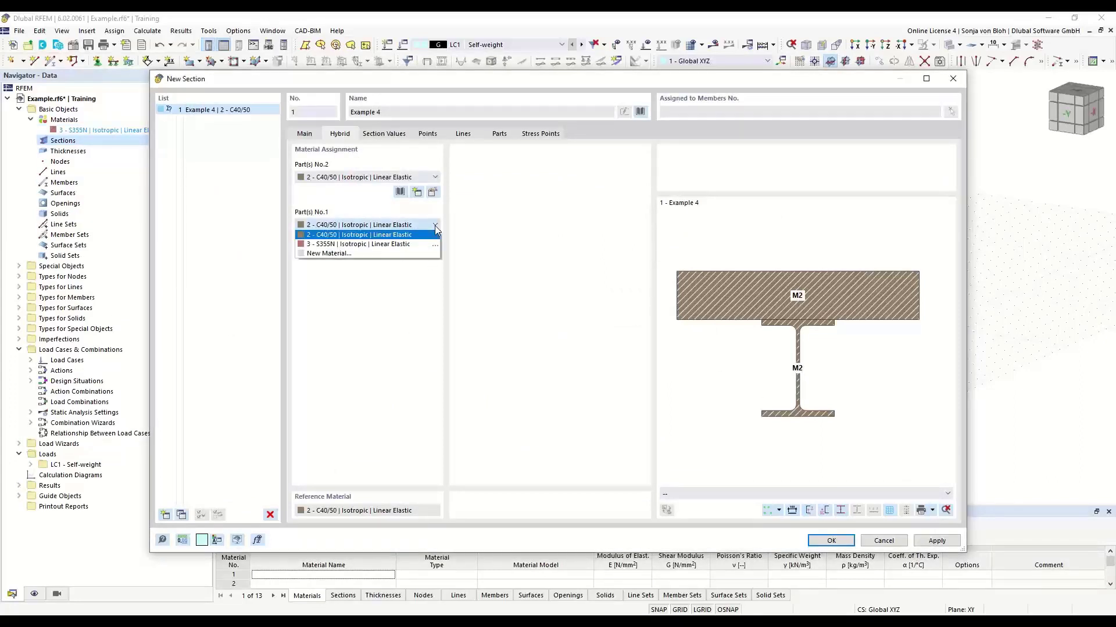
{"action": "left_click", "coordinate": [399, 244]}
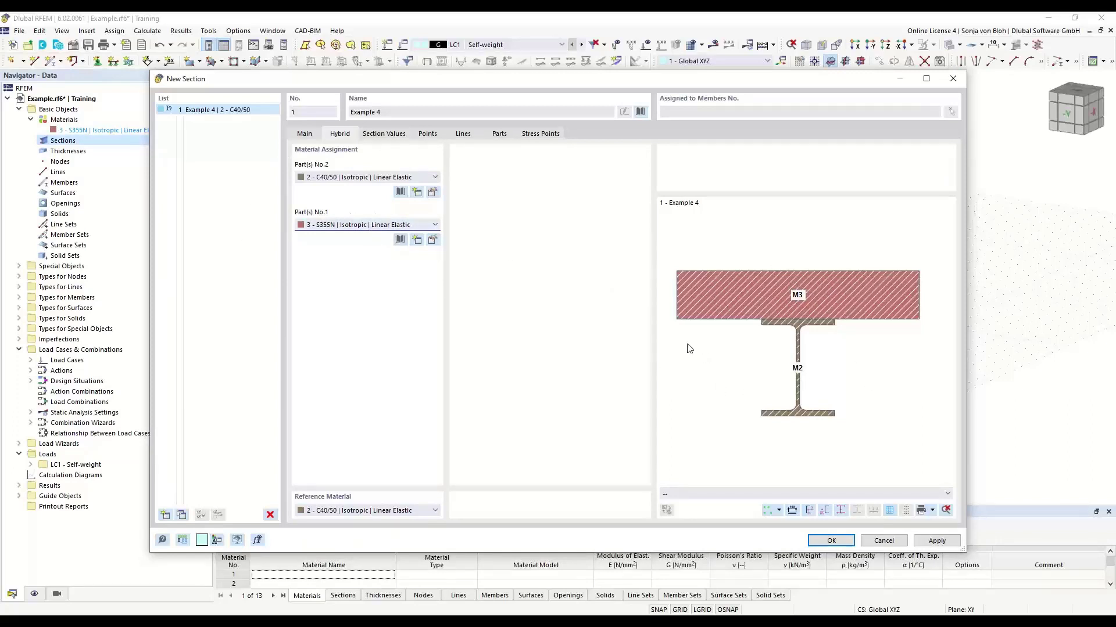
{"action": "left_click", "coordinate": [436, 177]}
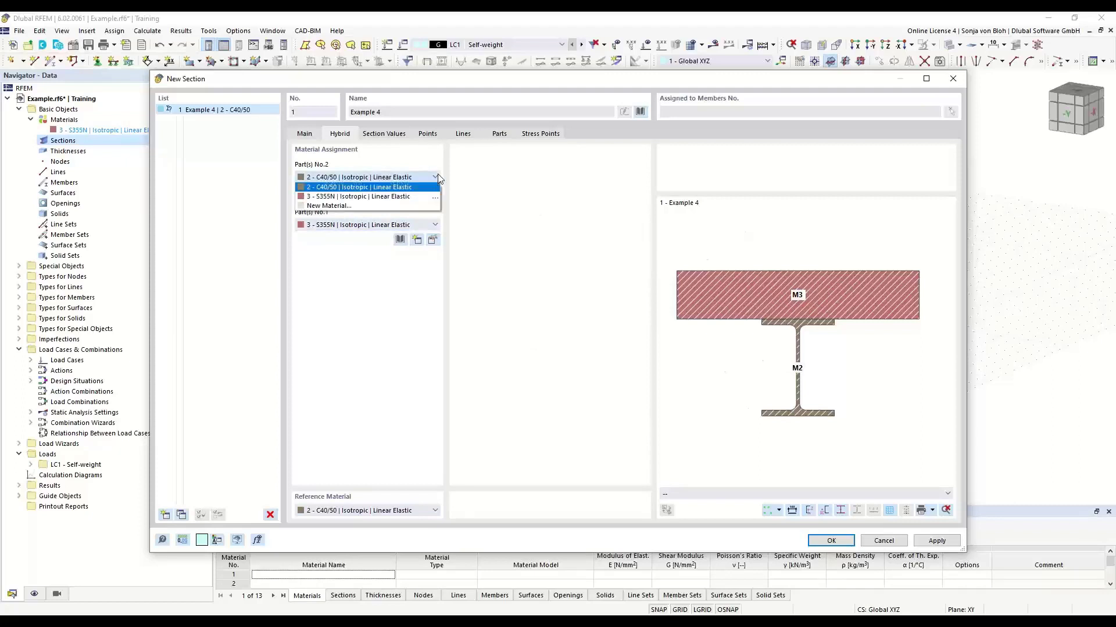
{"action": "left_click", "coordinate": [388, 197]}
Step: Create a new steel material Grade S355 per BS 5950-1:2000 from the material library for part 1 of the hybrid section
{"action": "left_click", "coordinate": [424, 225]}
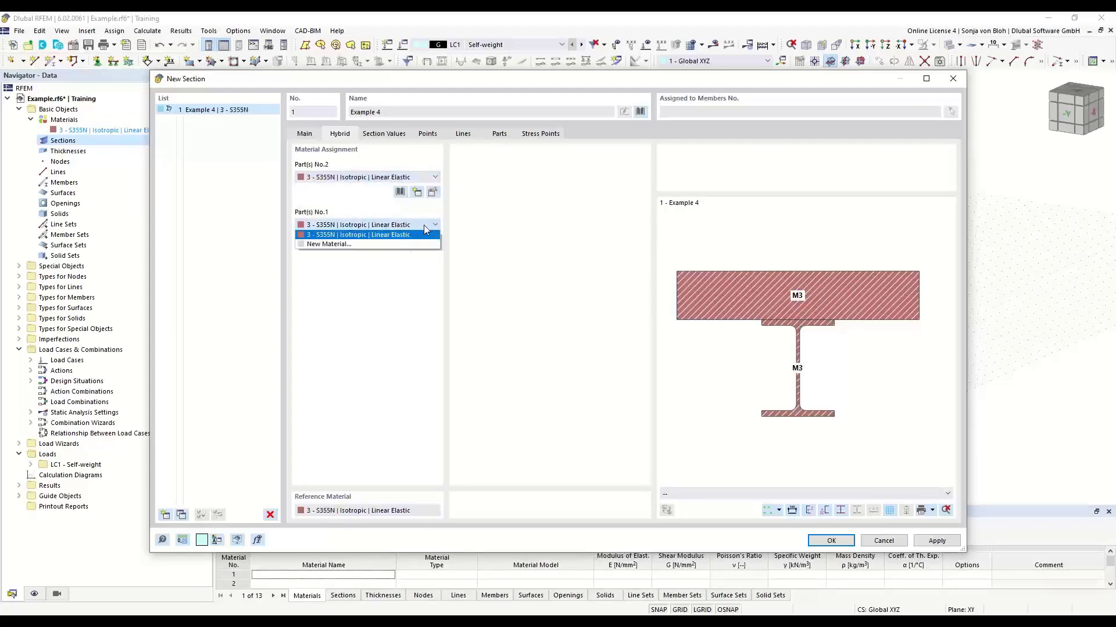
{"action": "left_click", "coordinate": [361, 242]}
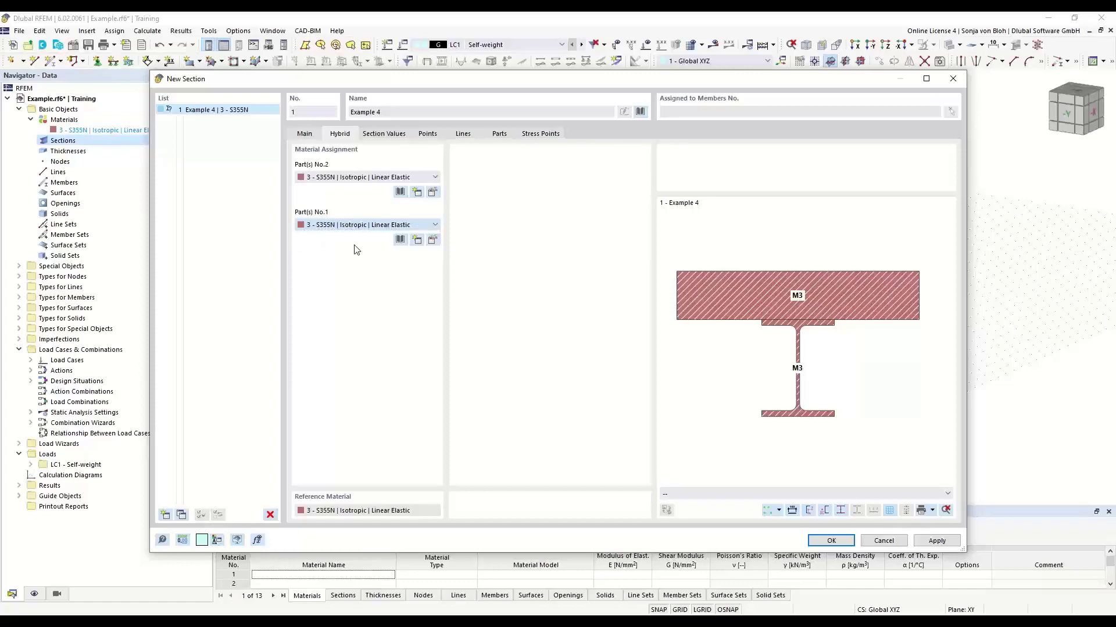
{"action": "left_click", "coordinate": [710, 112]}
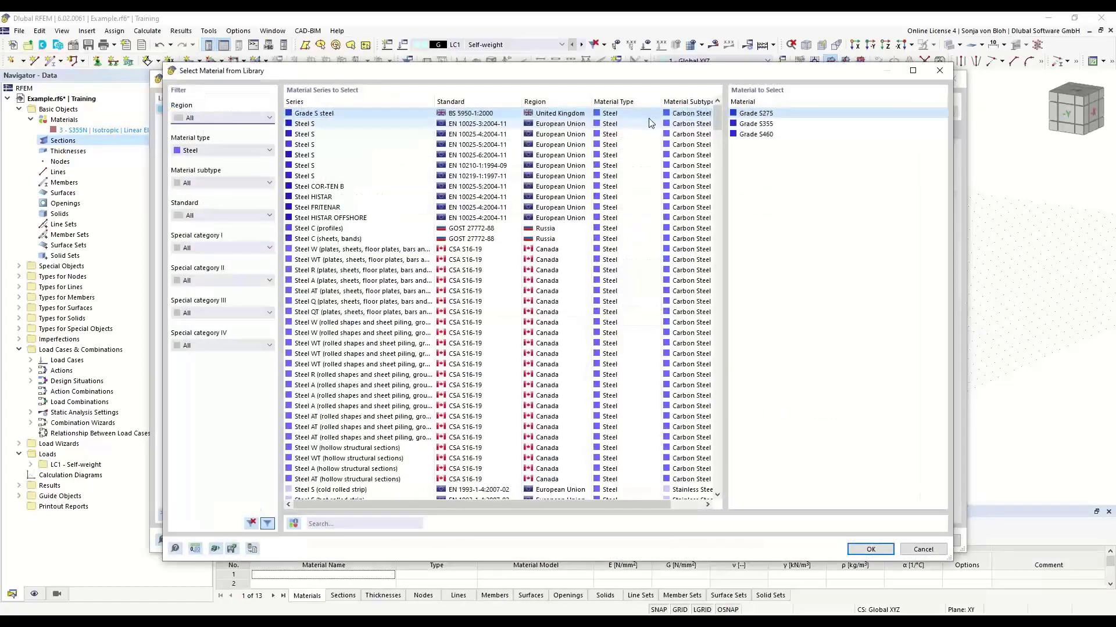
{"action": "double_click", "coordinate": [755, 124]}
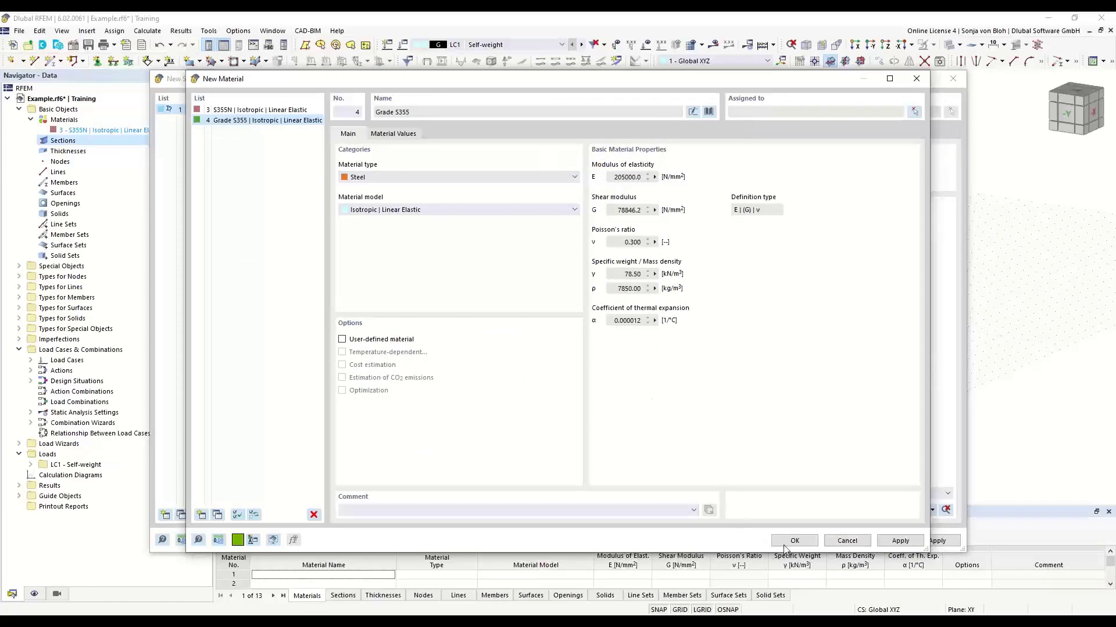
{"action": "left_click", "coordinate": [789, 542]}
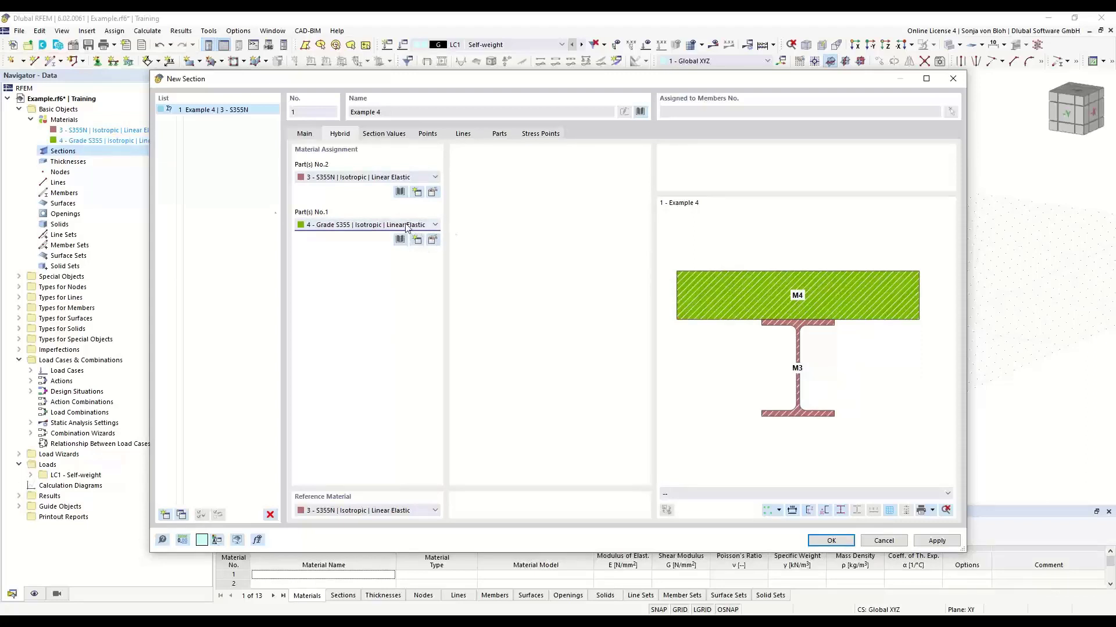
Step: Change part 1's material to concrete C35/45 from the material library and finish the Example 4 section
{"action": "left_click", "coordinate": [432, 241]}
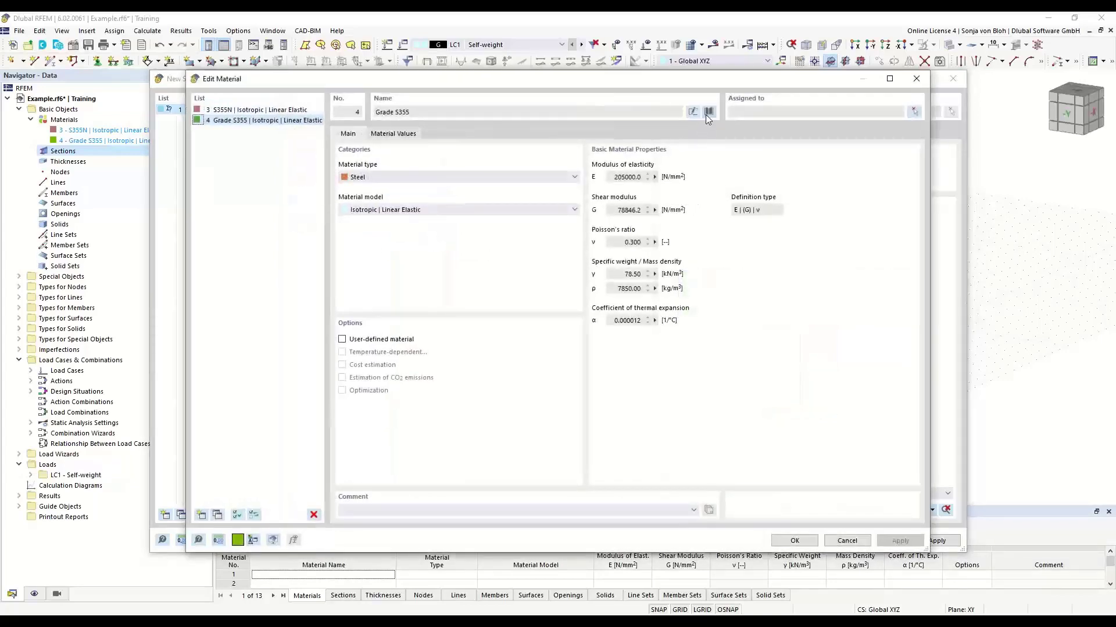
{"action": "left_click", "coordinate": [709, 112]}
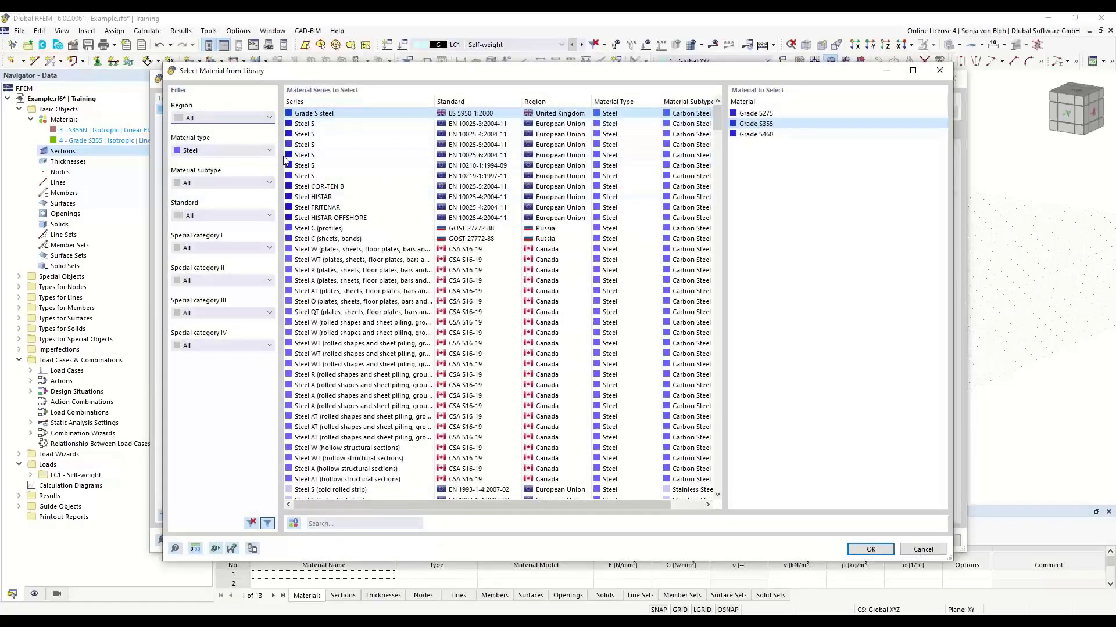
{"action": "left_click", "coordinate": [263, 150]}
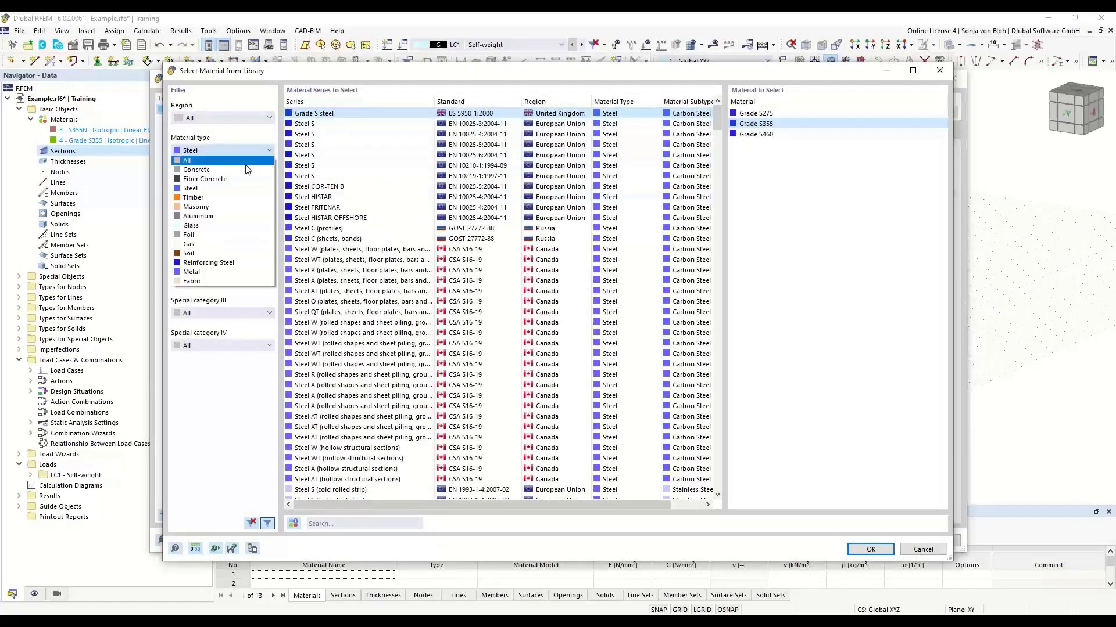
{"action": "left_click", "coordinate": [247, 170]}
{"action": "left_click", "coordinate": [746, 166]}
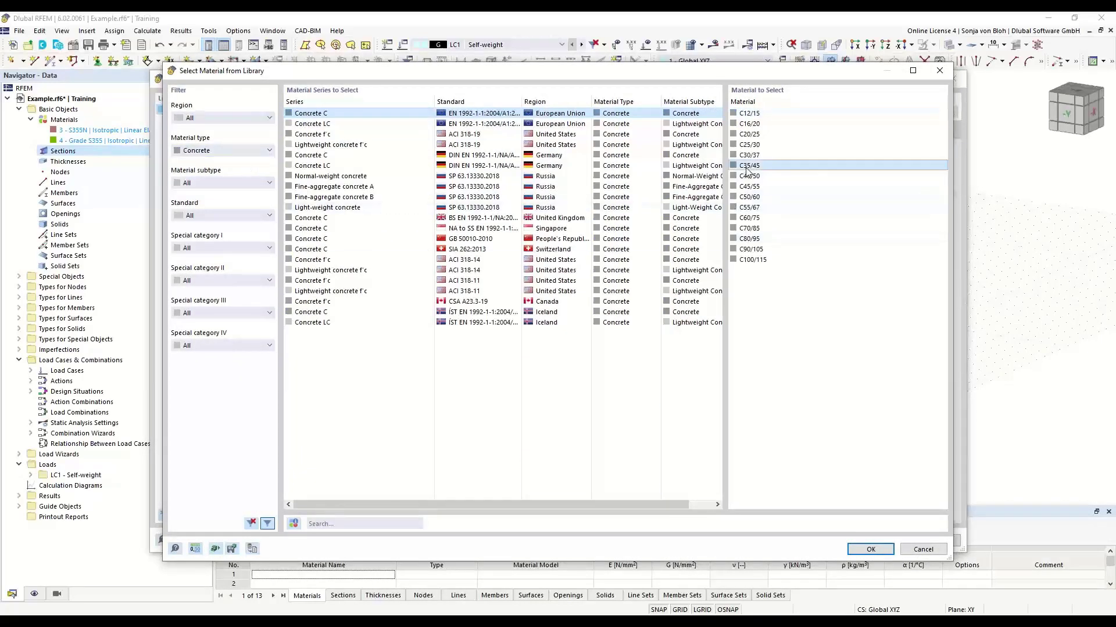
{"action": "left_click", "coordinate": [869, 549]}
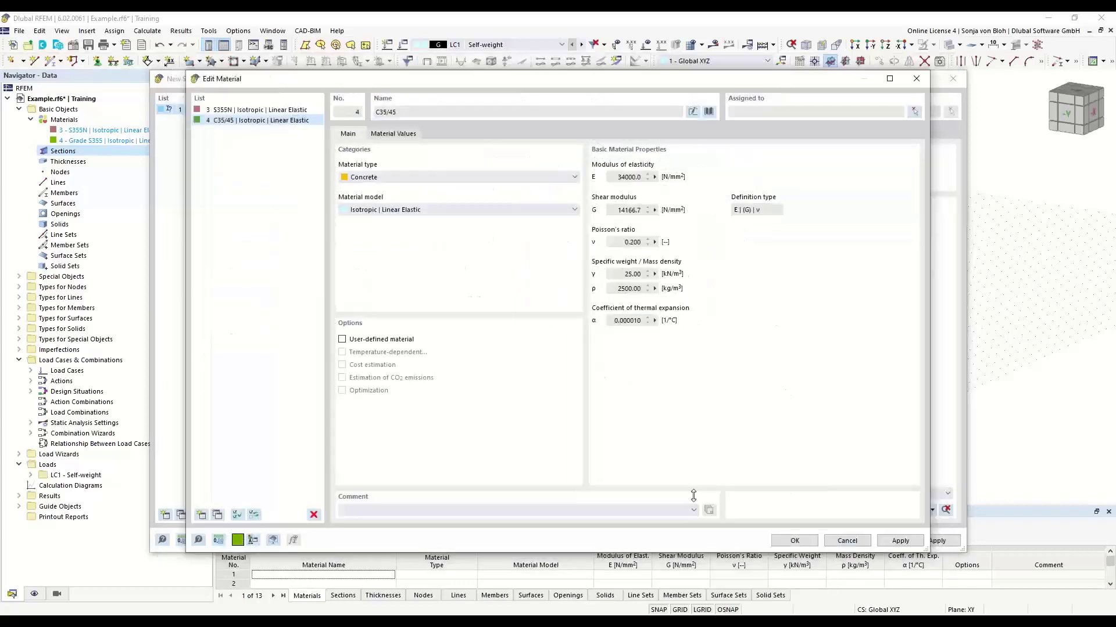
{"action": "left_click", "coordinate": [794, 541]}
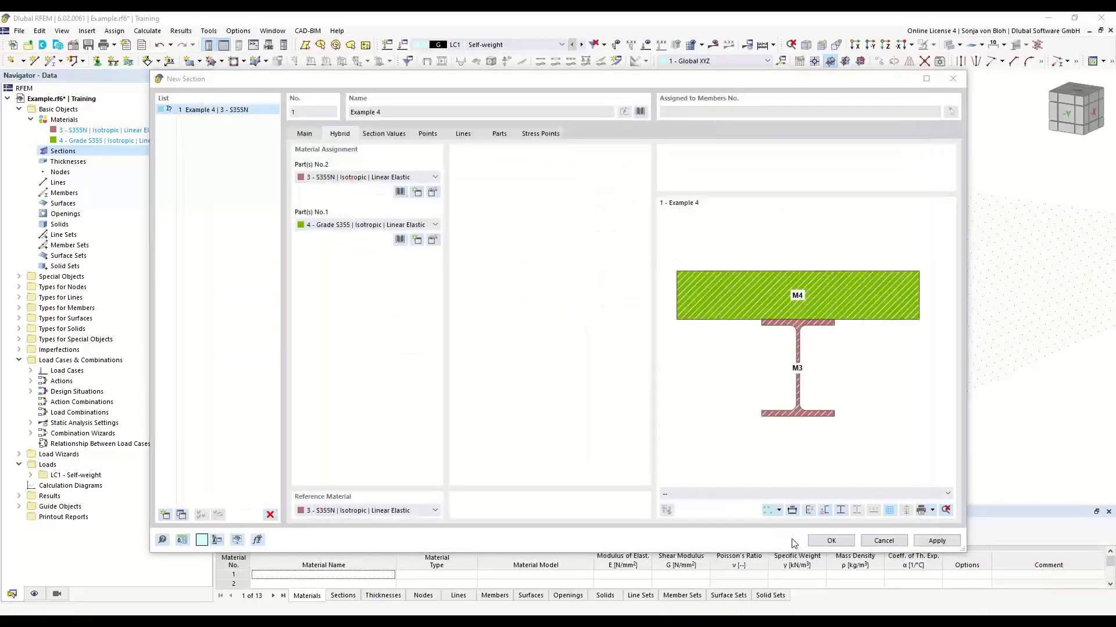
{"action": "left_click", "coordinate": [833, 541]}
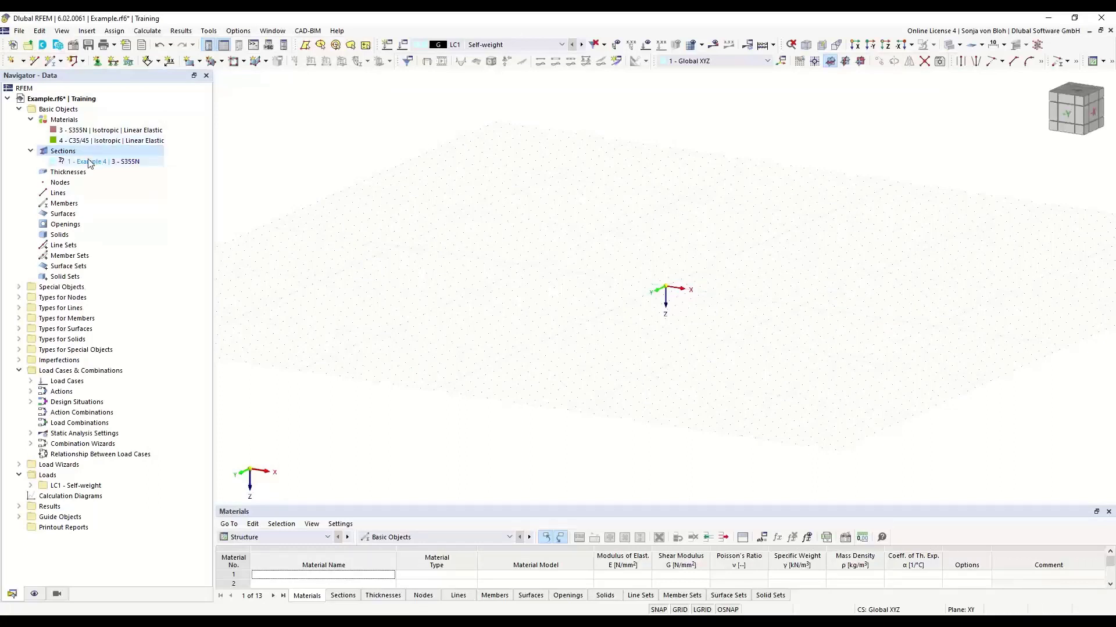
Step: Create a 4 m beam member with the Example 4 section, from the origin to X 4.000 m along the X-axis
{"action": "left_click", "coordinate": [52, 61]}
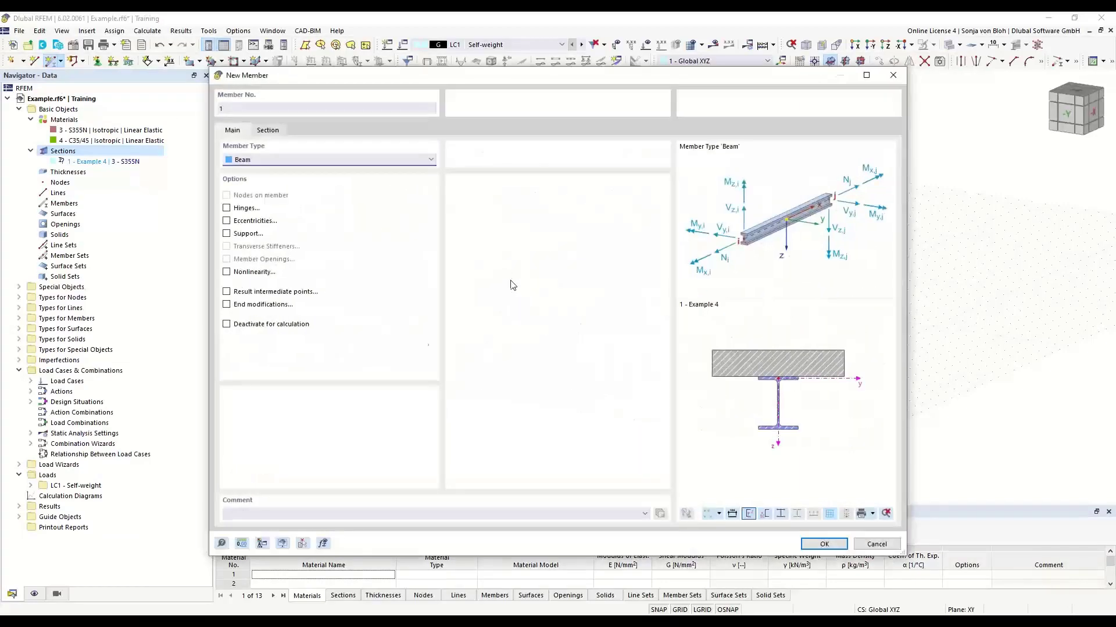
{"action": "left_click", "coordinate": [267, 130]}
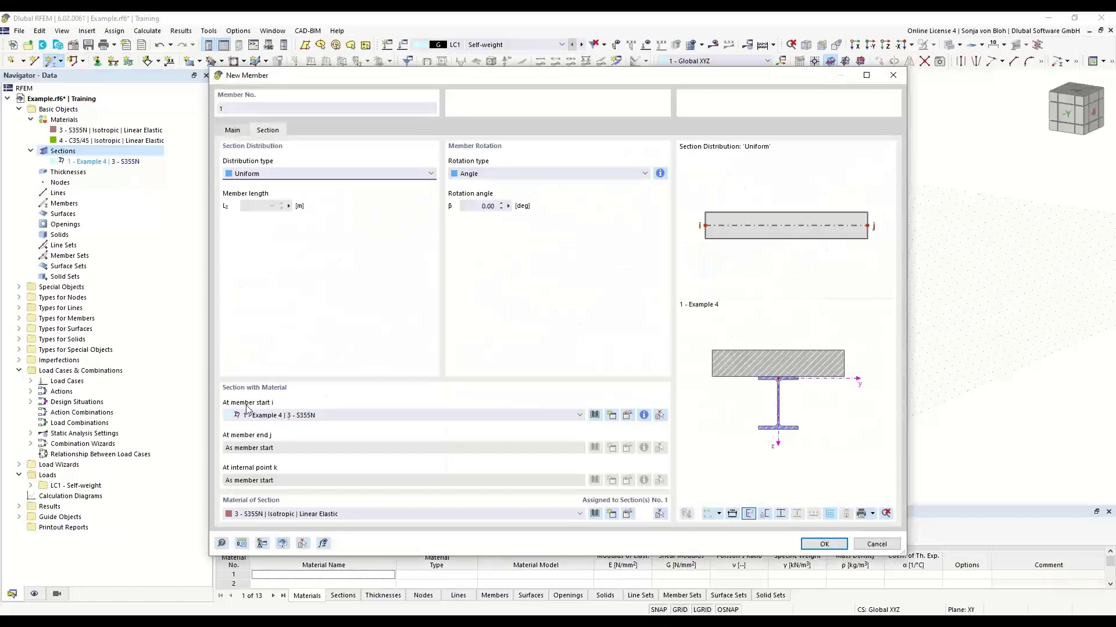
{"action": "left_click", "coordinate": [824, 544]}
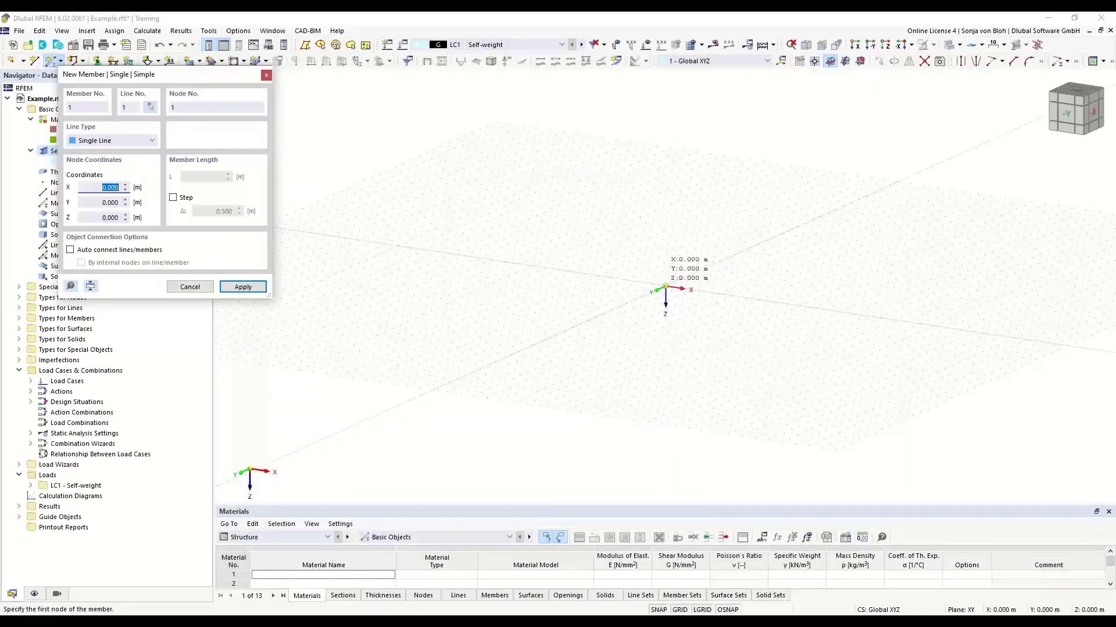
{"action": "left_click", "coordinate": [665, 289]}
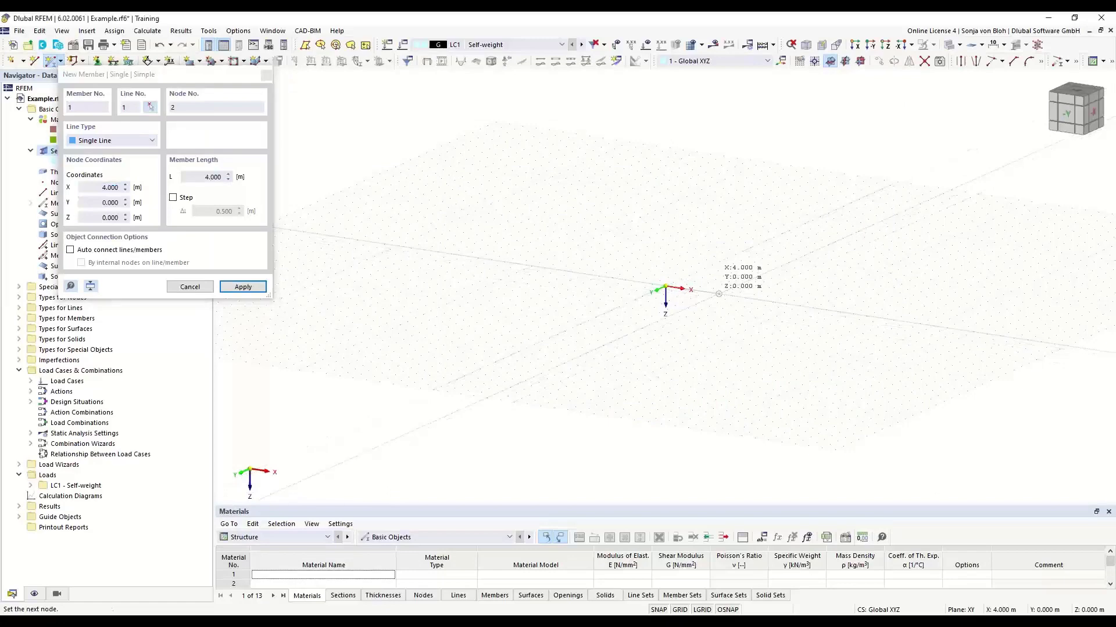
{"action": "left_click", "coordinate": [719, 294]}
{"action": "key", "text": "Escape"}
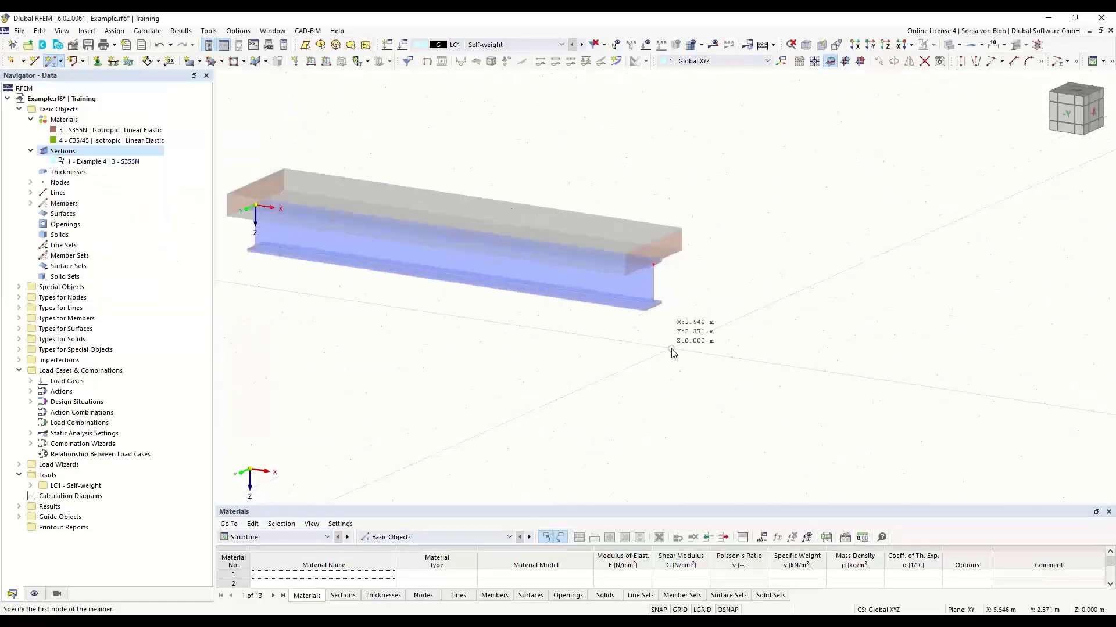
{"action": "middle_click_drag", "start_coordinate": [710, 396], "coordinate": [634, 391], "text": "ctrl"}
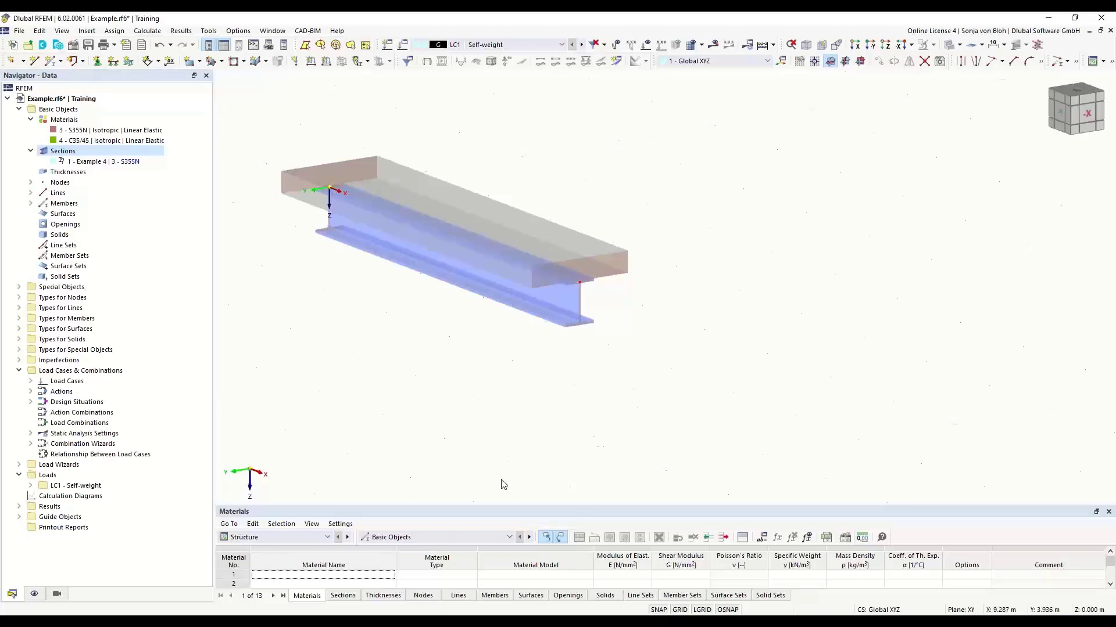
Step: Switch to the Dlubal website in Chrome and open its Knowledge Base and Frequently Asked Questions pages
{"action": "mouse_move", "coordinate": [137, 612]}
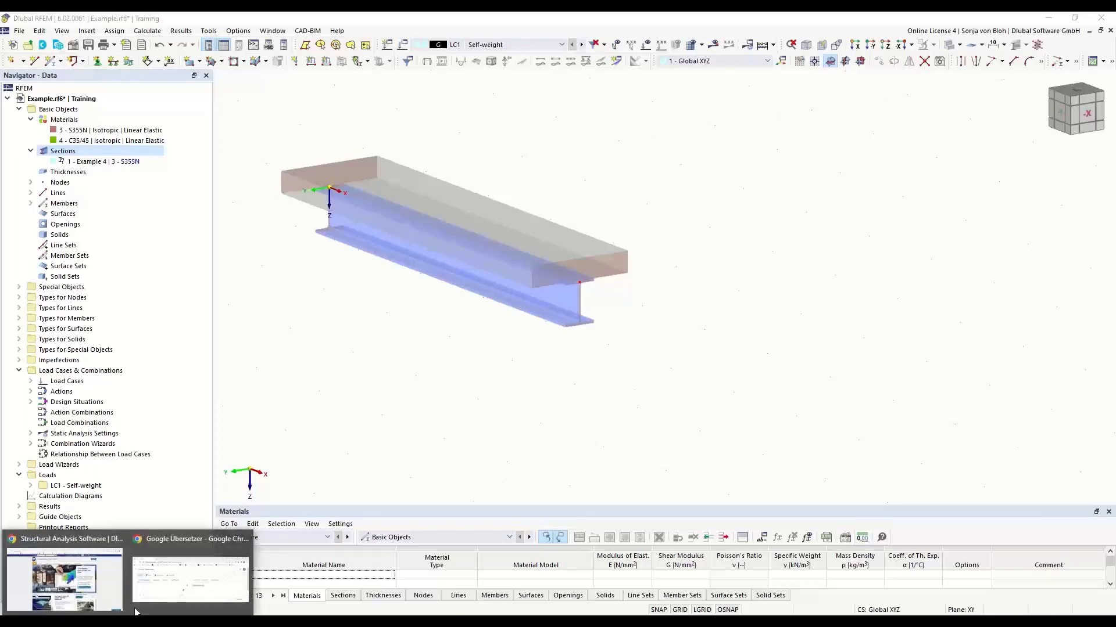
{"action": "left_click", "coordinate": [70, 573]}
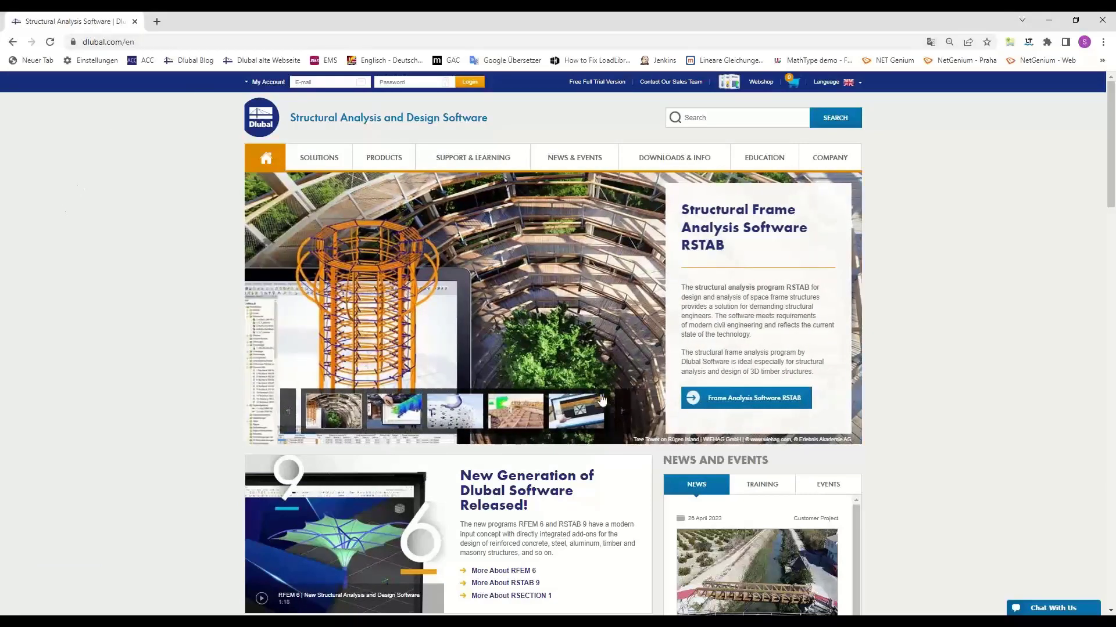
{"action": "mouse_move", "coordinate": [763, 166]}
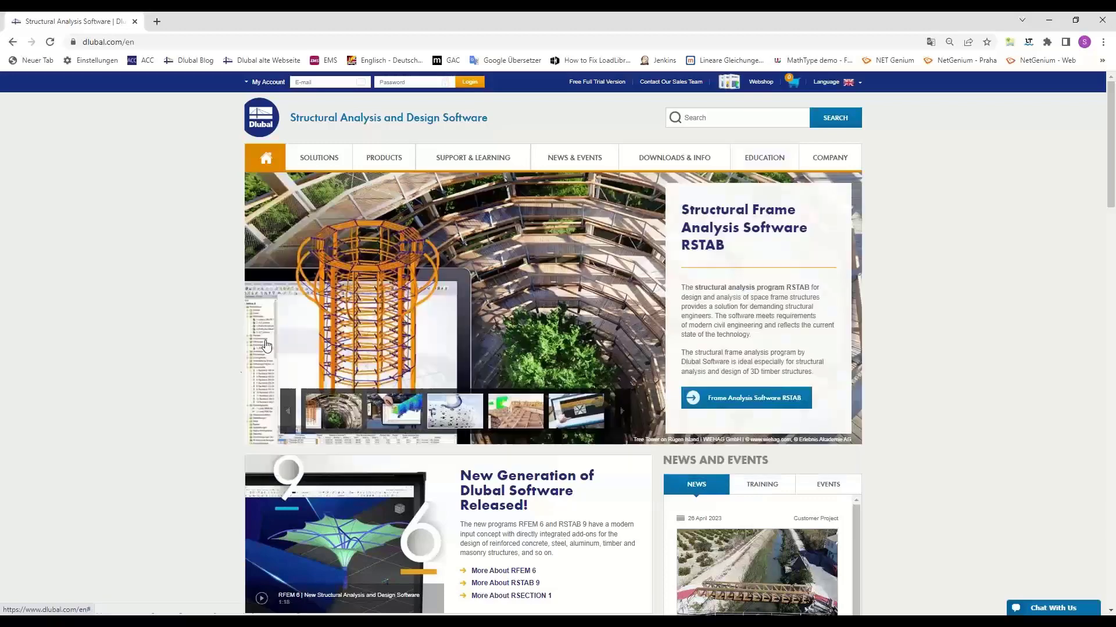
{"action": "mouse_move", "coordinate": [835, 161]}
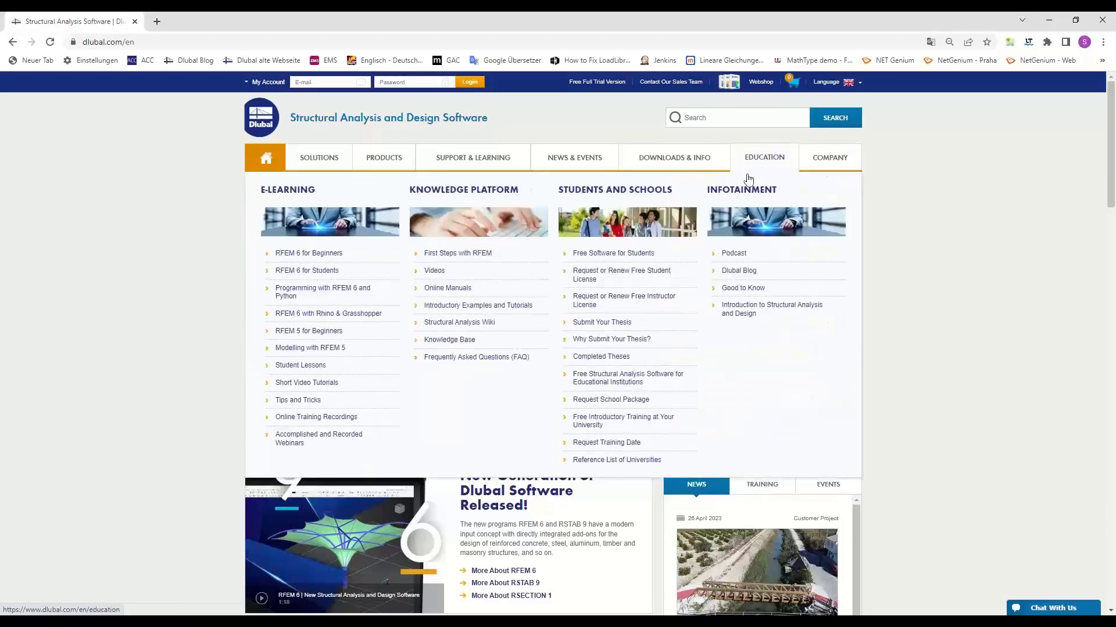
{"action": "left_click", "coordinate": [465, 342]}
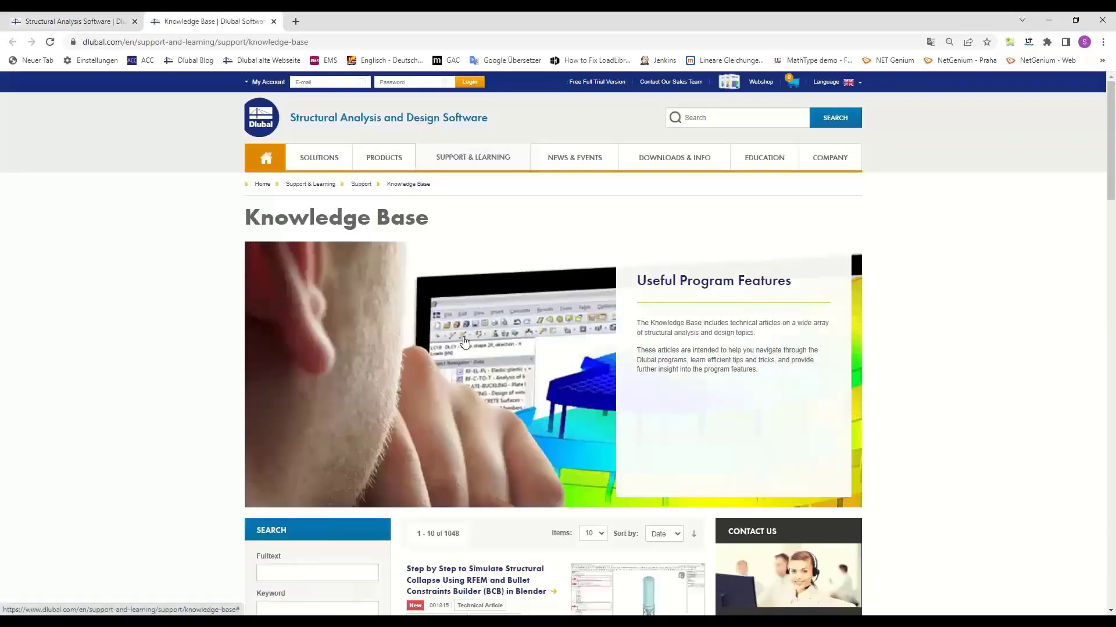
{"action": "mouse_move", "coordinate": [489, 166]}
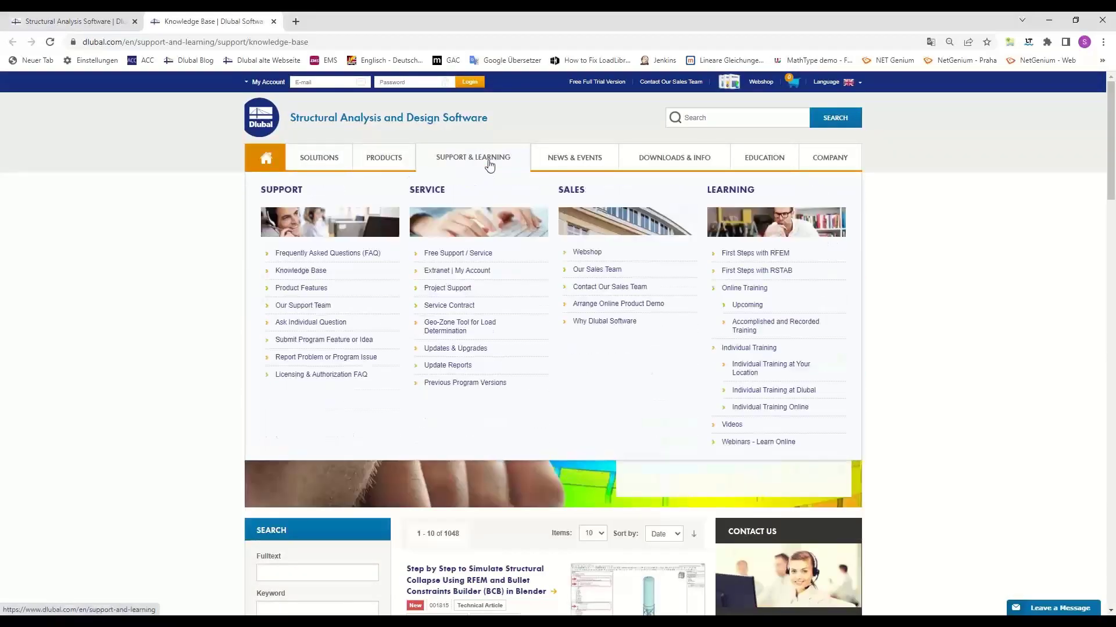
{"action": "left_click", "coordinate": [325, 259]}
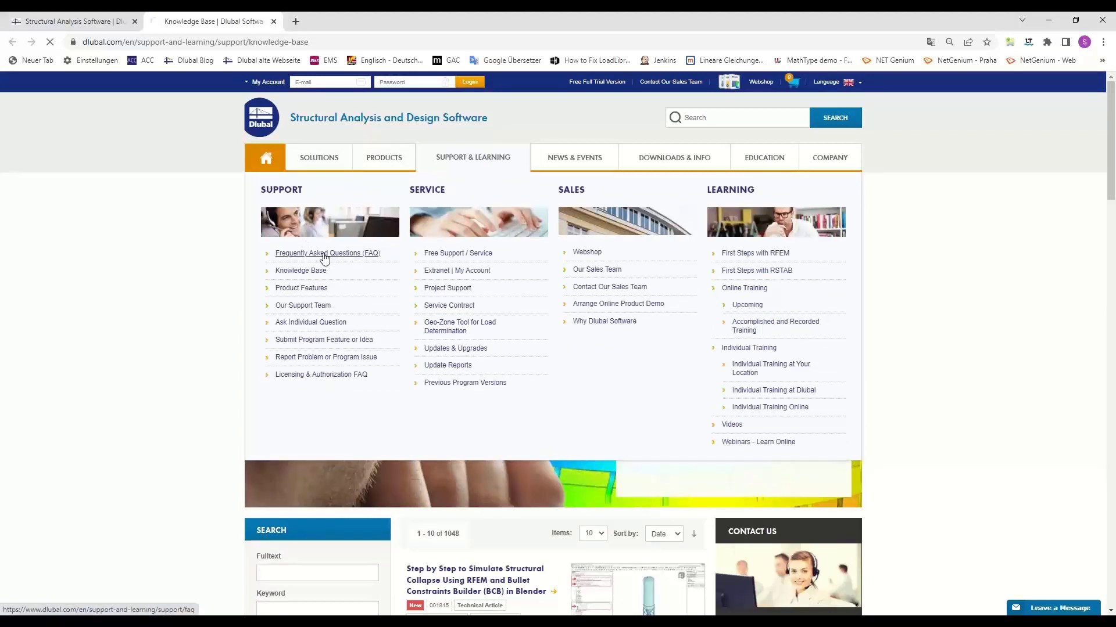